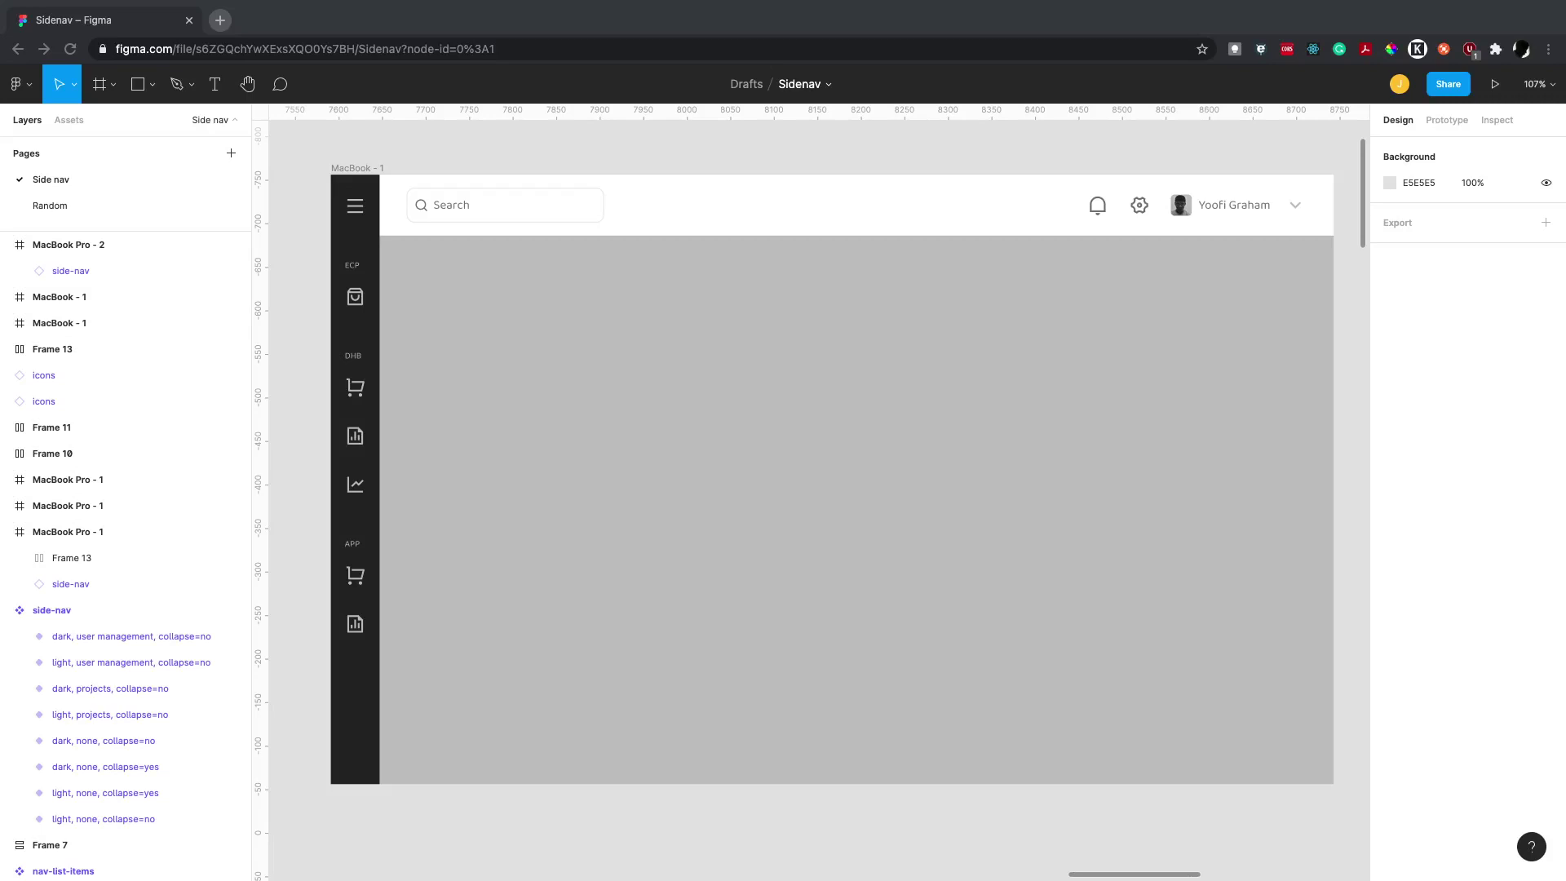
Wrap MacBook - 1 in auto layout, then expand the side nav and stretch it to 700 px tall.
click(550, 450)
key(shift+a)
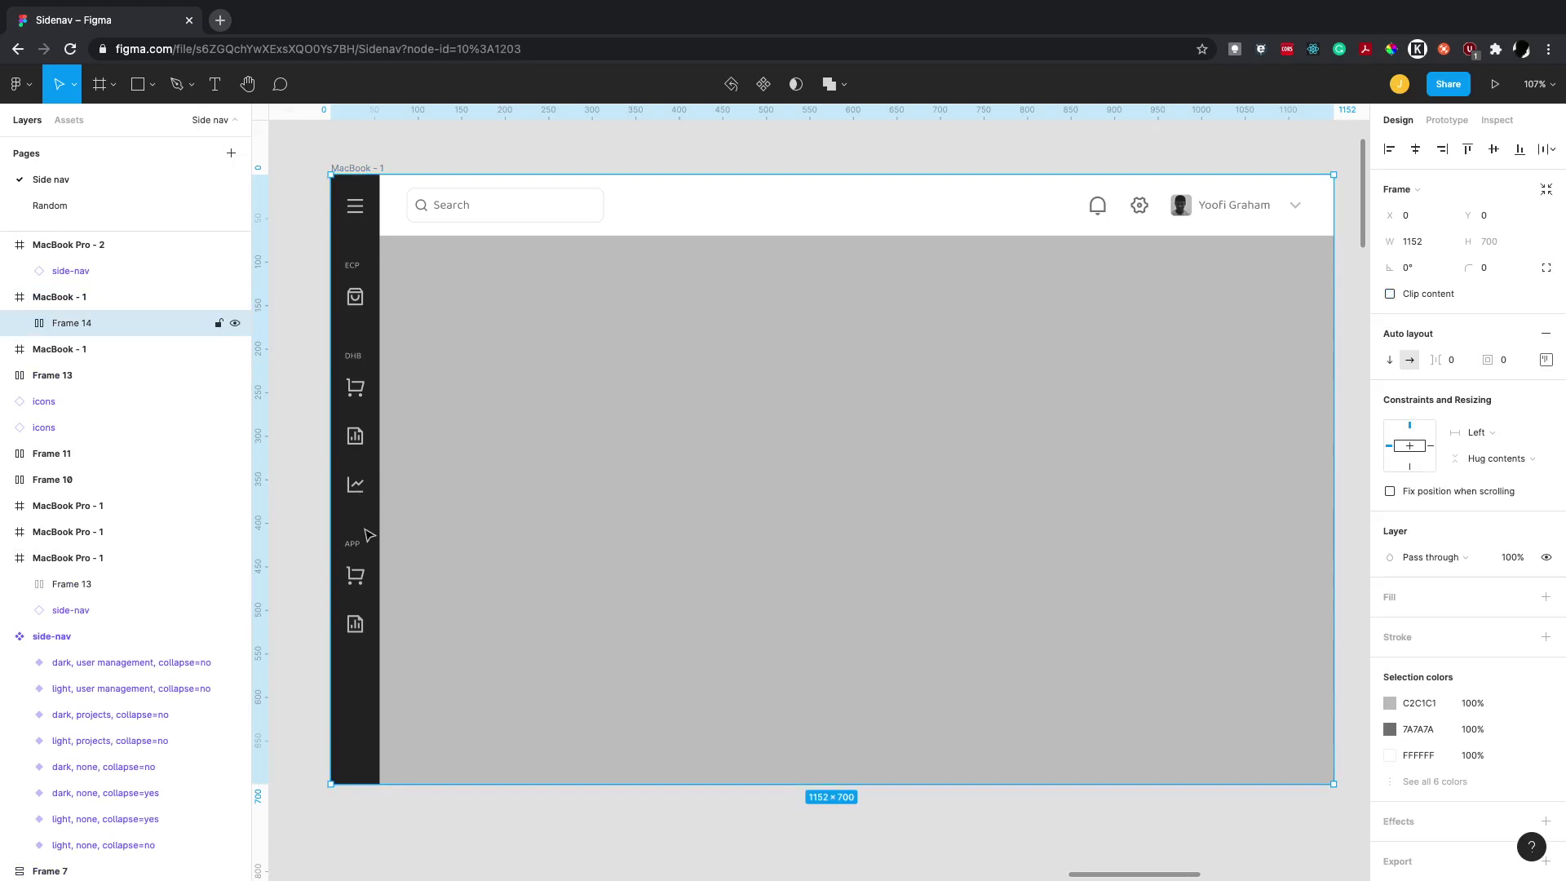
double_click(359, 435)
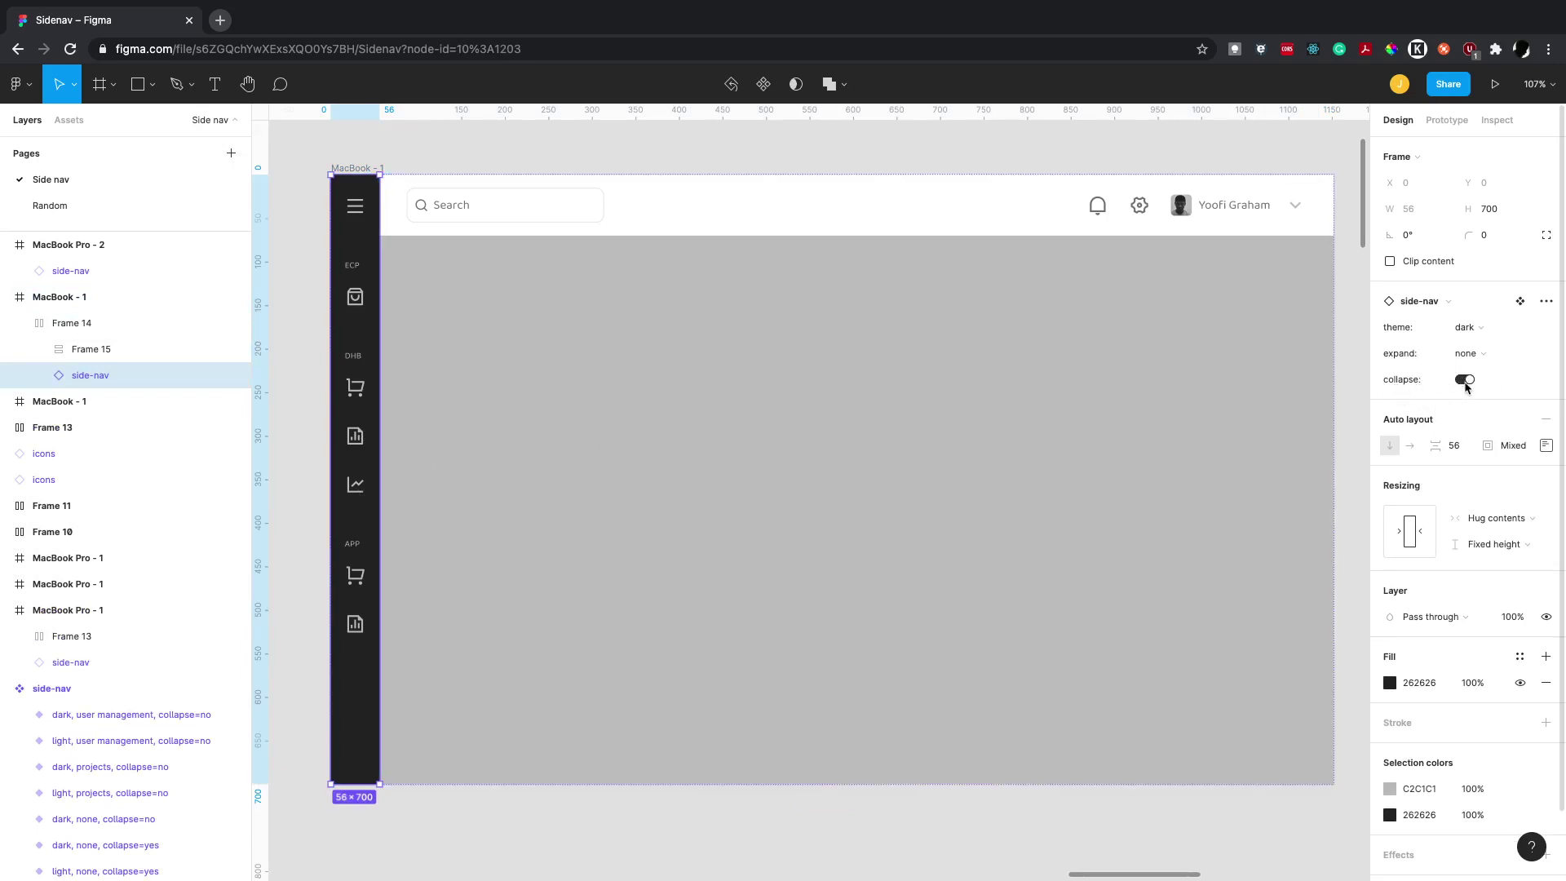
click(1465, 380)
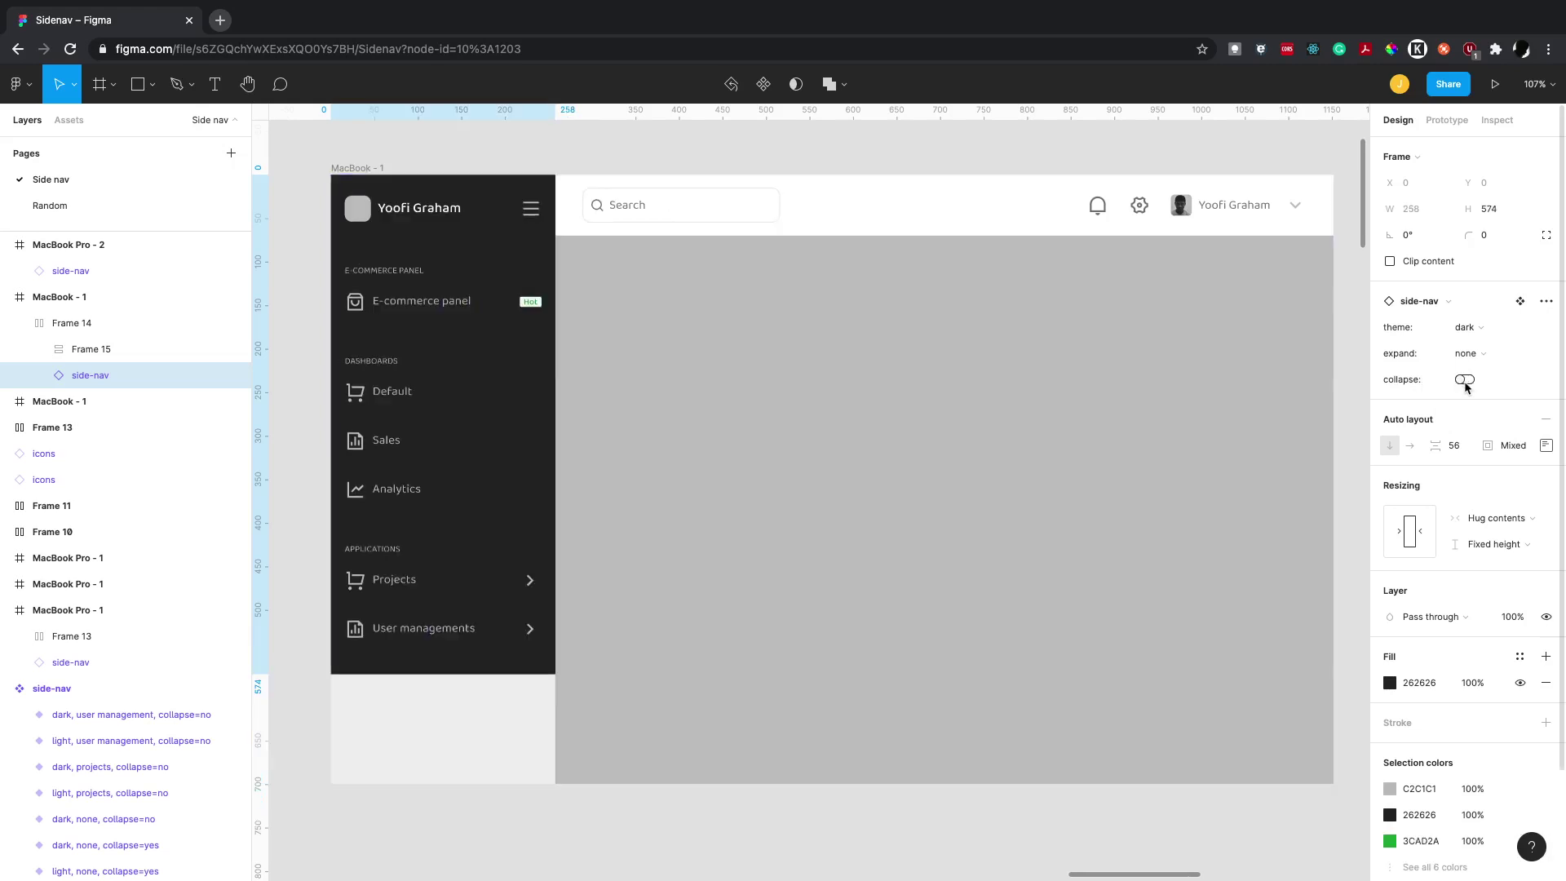
drag(504, 673, 503, 784)
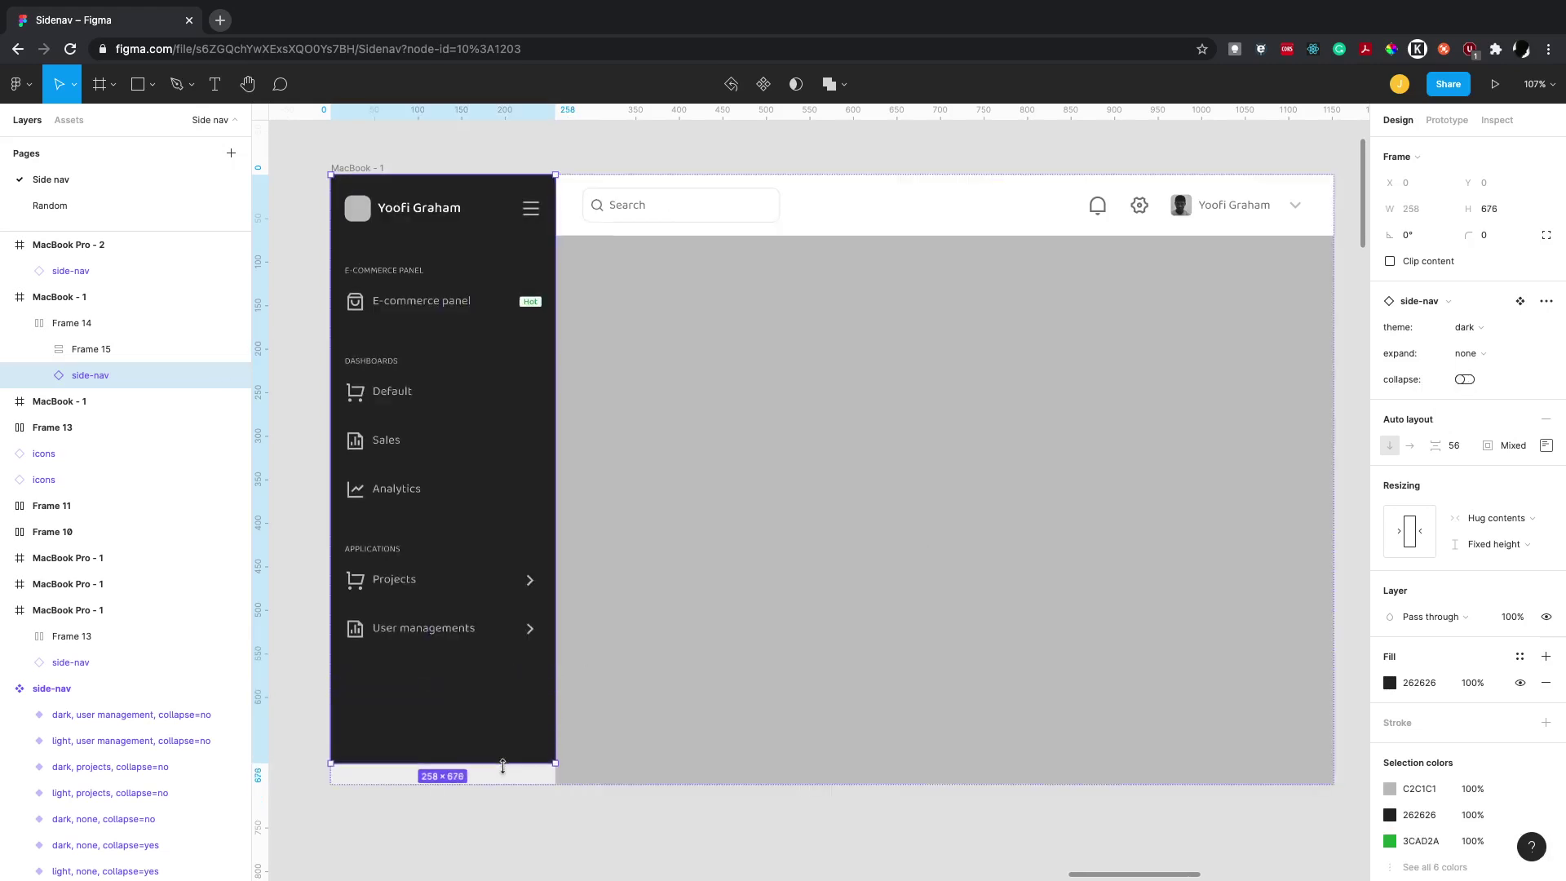
Switch the full-height side nav back to its collapsed 56-px icon-only bar.
click(682, 729)
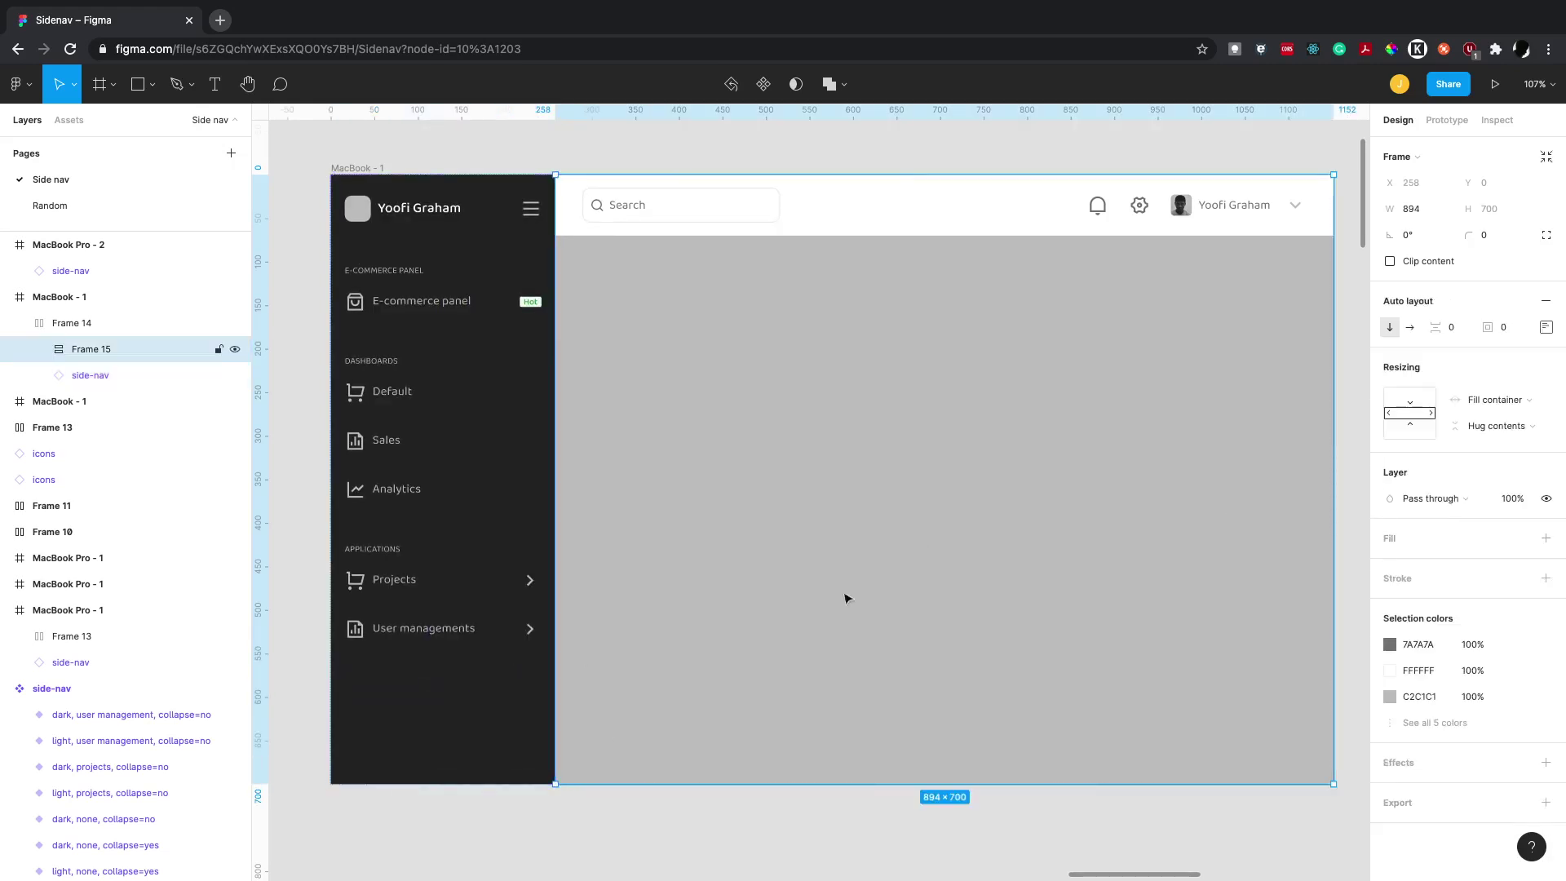
click(490, 652)
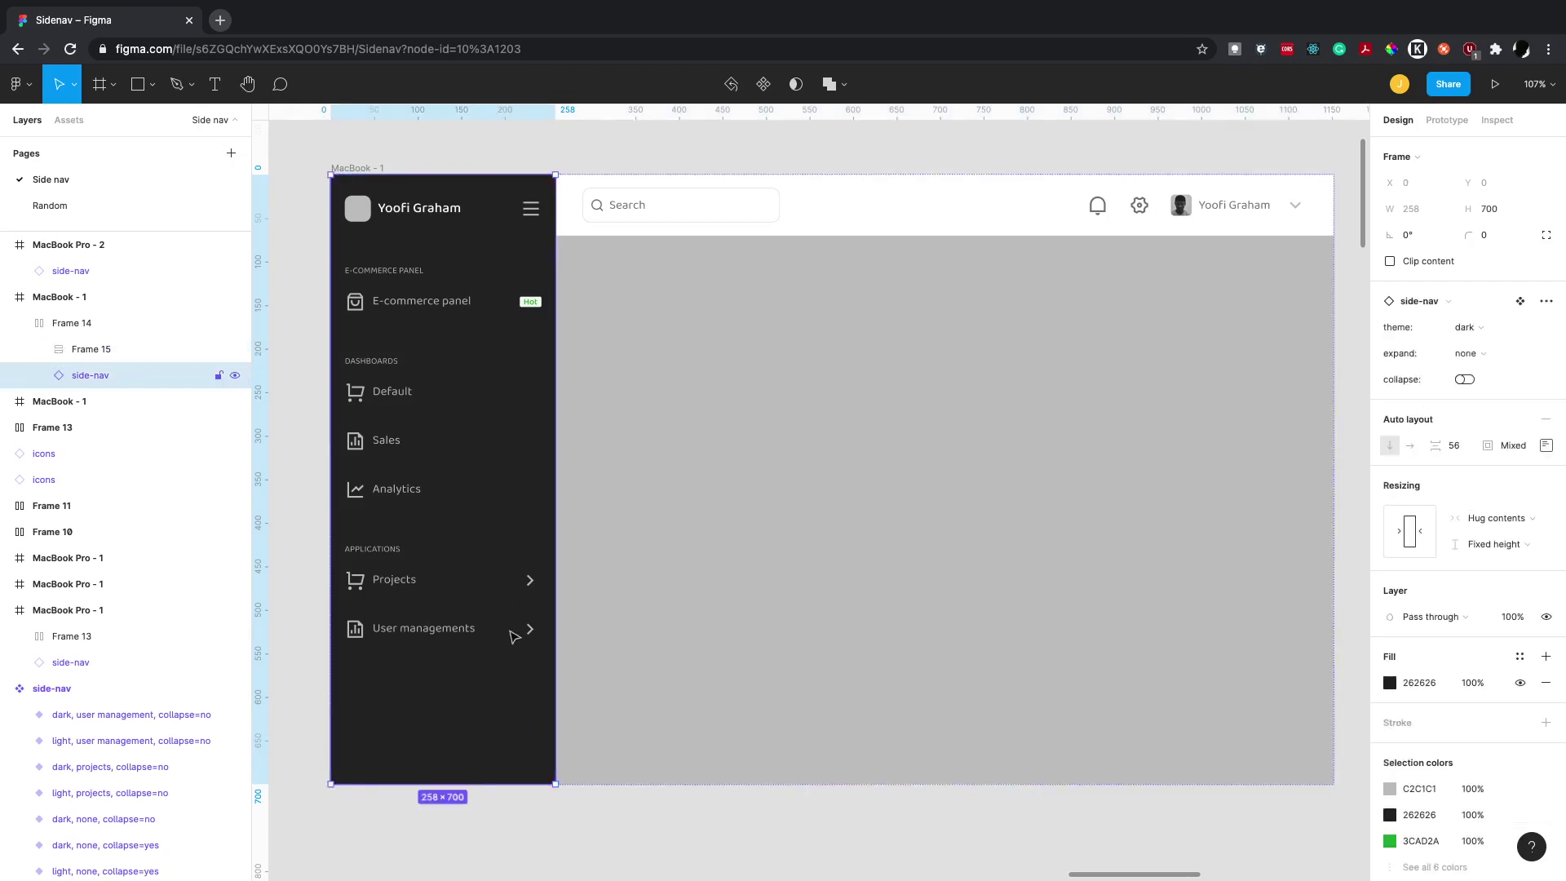
click(1465, 380)
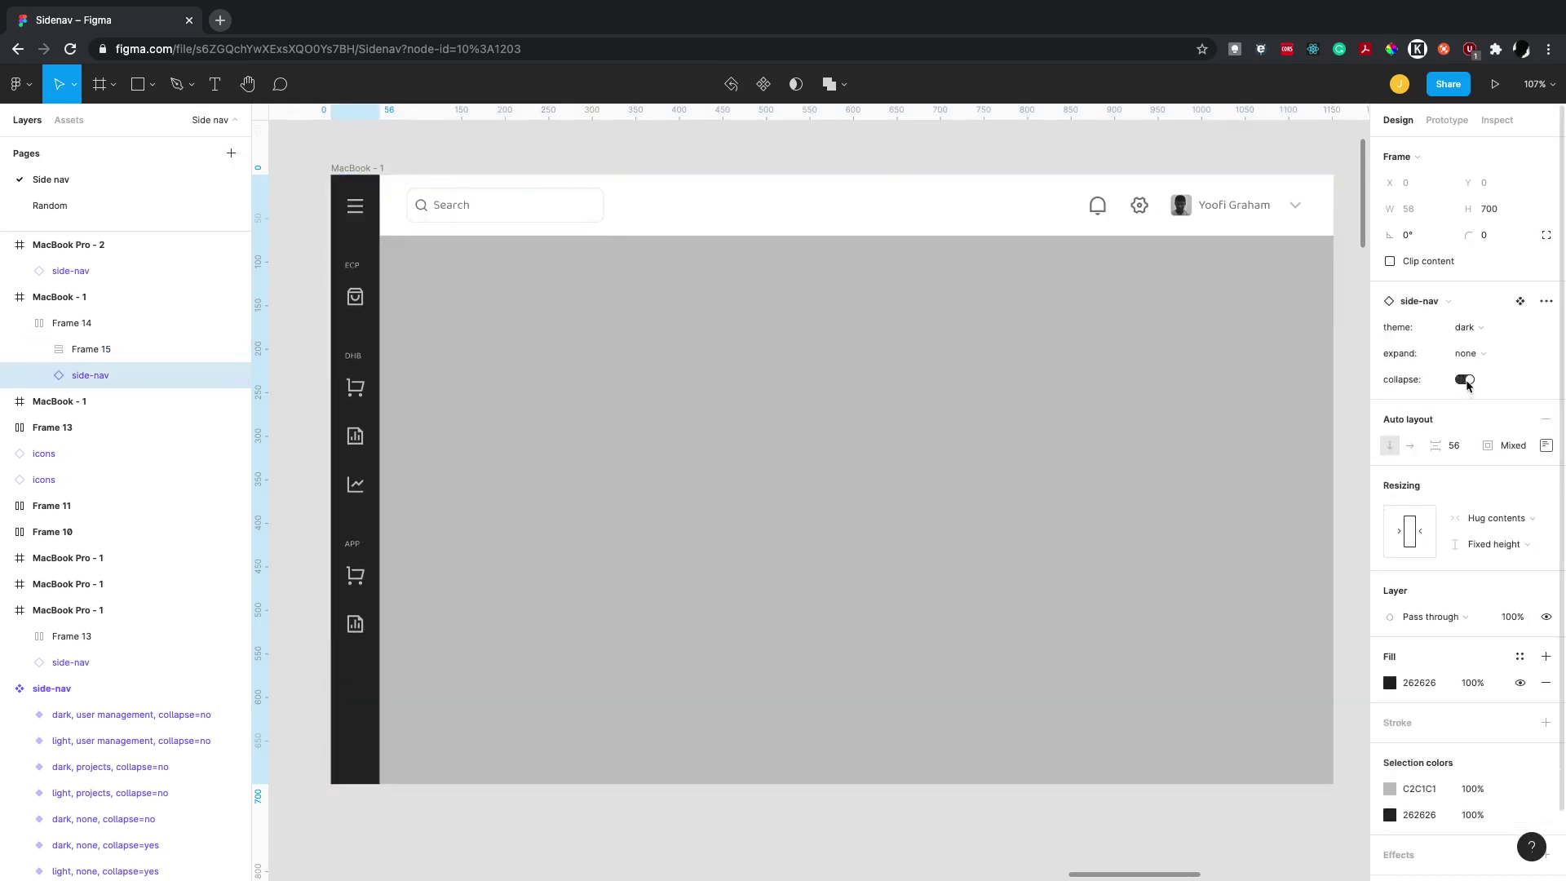
click(728, 623)
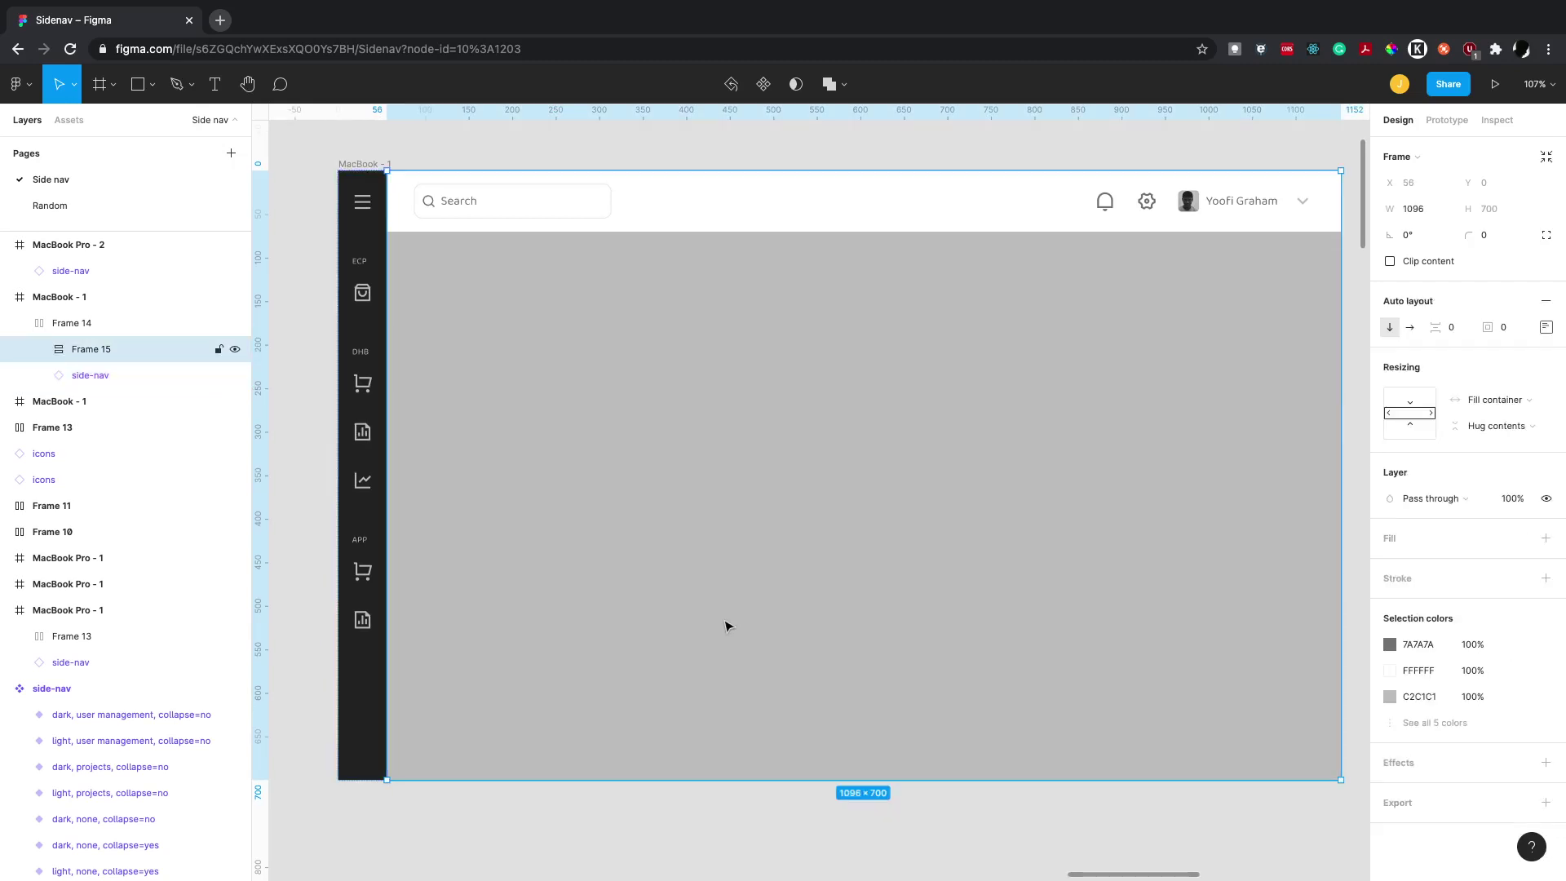
scroll(729, 625, left, 5)
scroll(728, 625, down, 10)
scroll(728, 625, left, 10)
scroll(729, 624, left, 10)
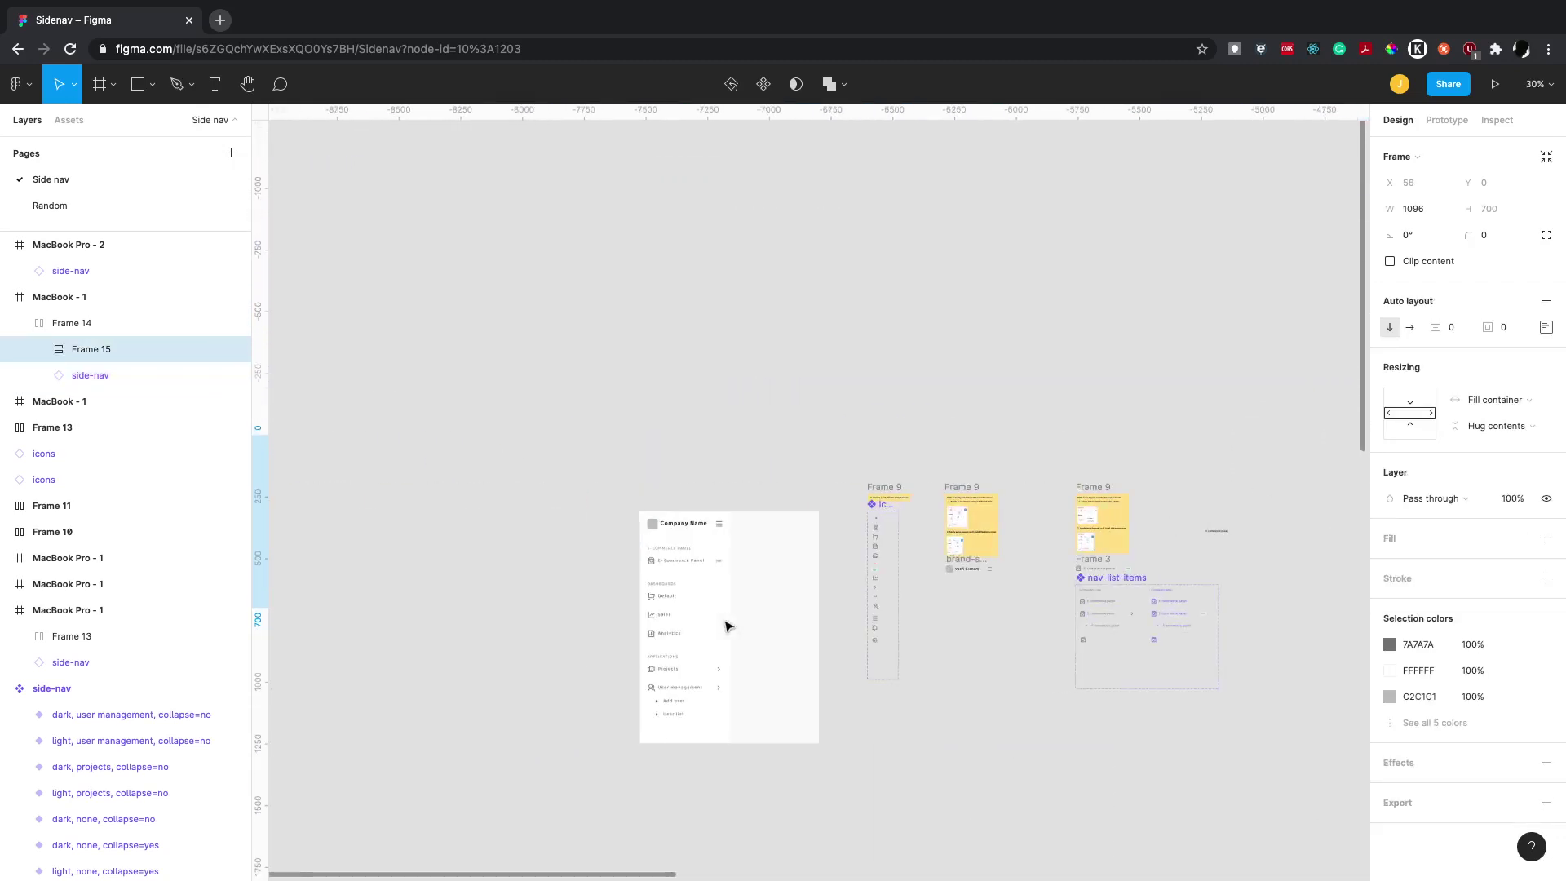
scroll(728, 625, up, 10)
scroll(729, 626, up, 1)
scroll(728, 625, right, 1)
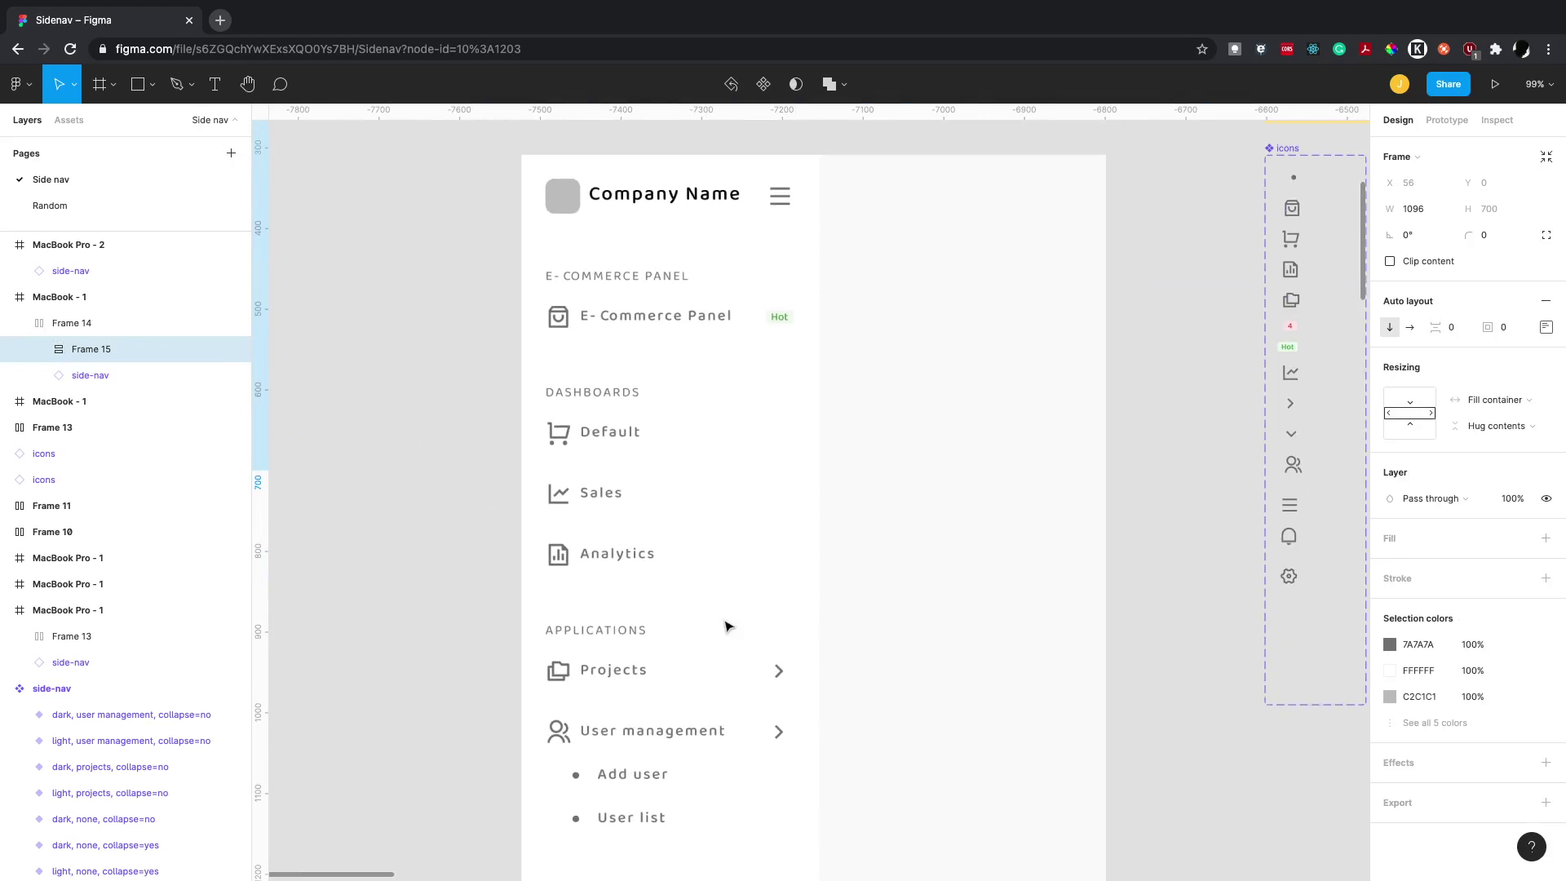
scroll(728, 626, down, 1)
click(725, 625)
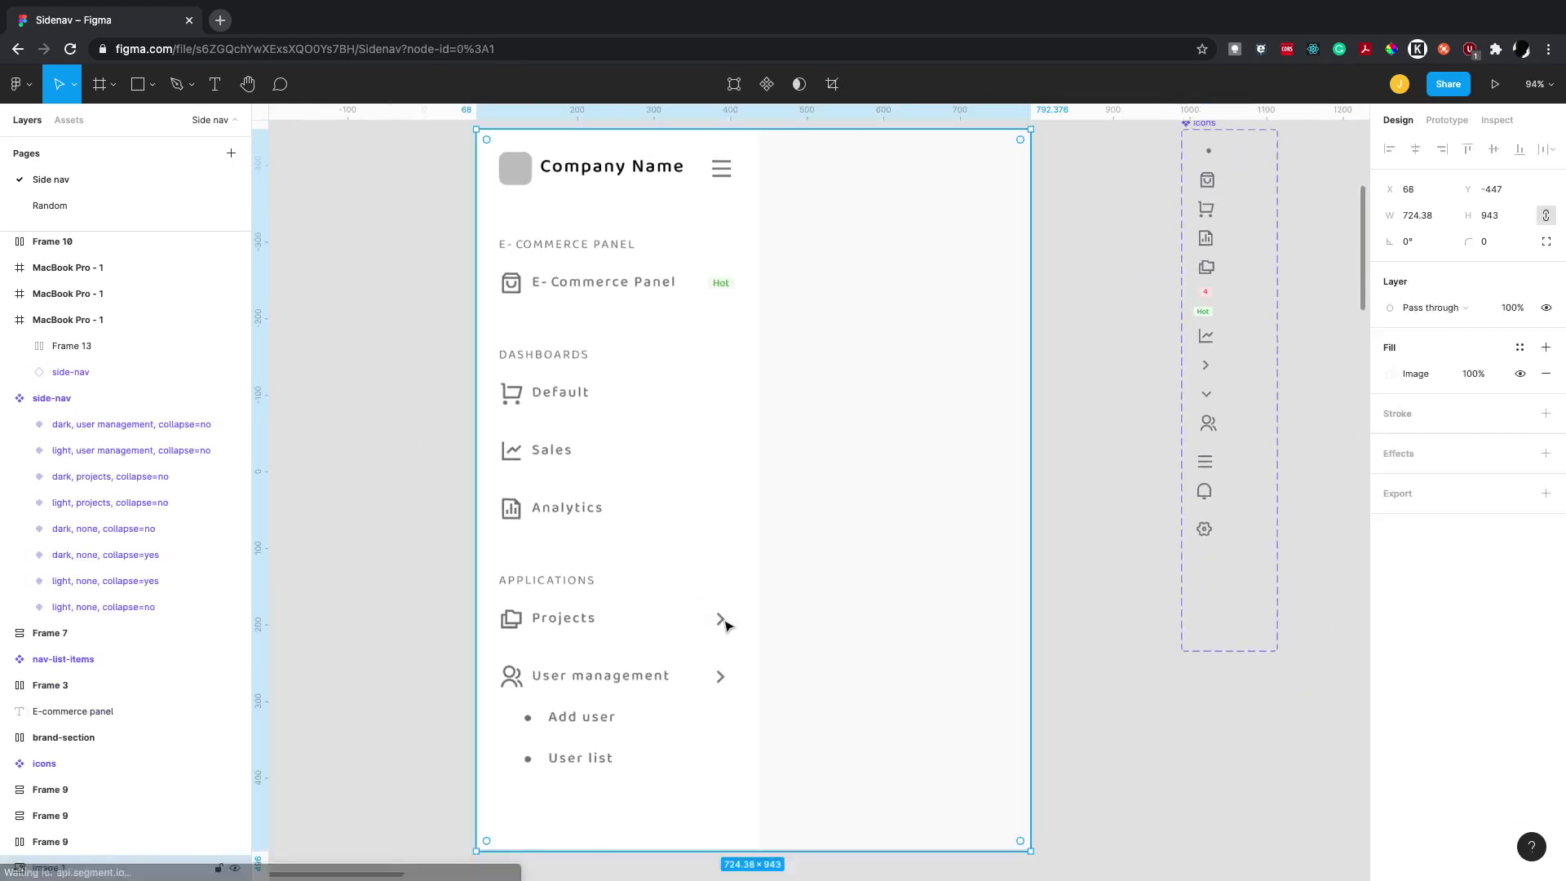
scroll(678, 647, right, 2)
scroll(679, 649, right, 5)
scroll(679, 649, up, 1)
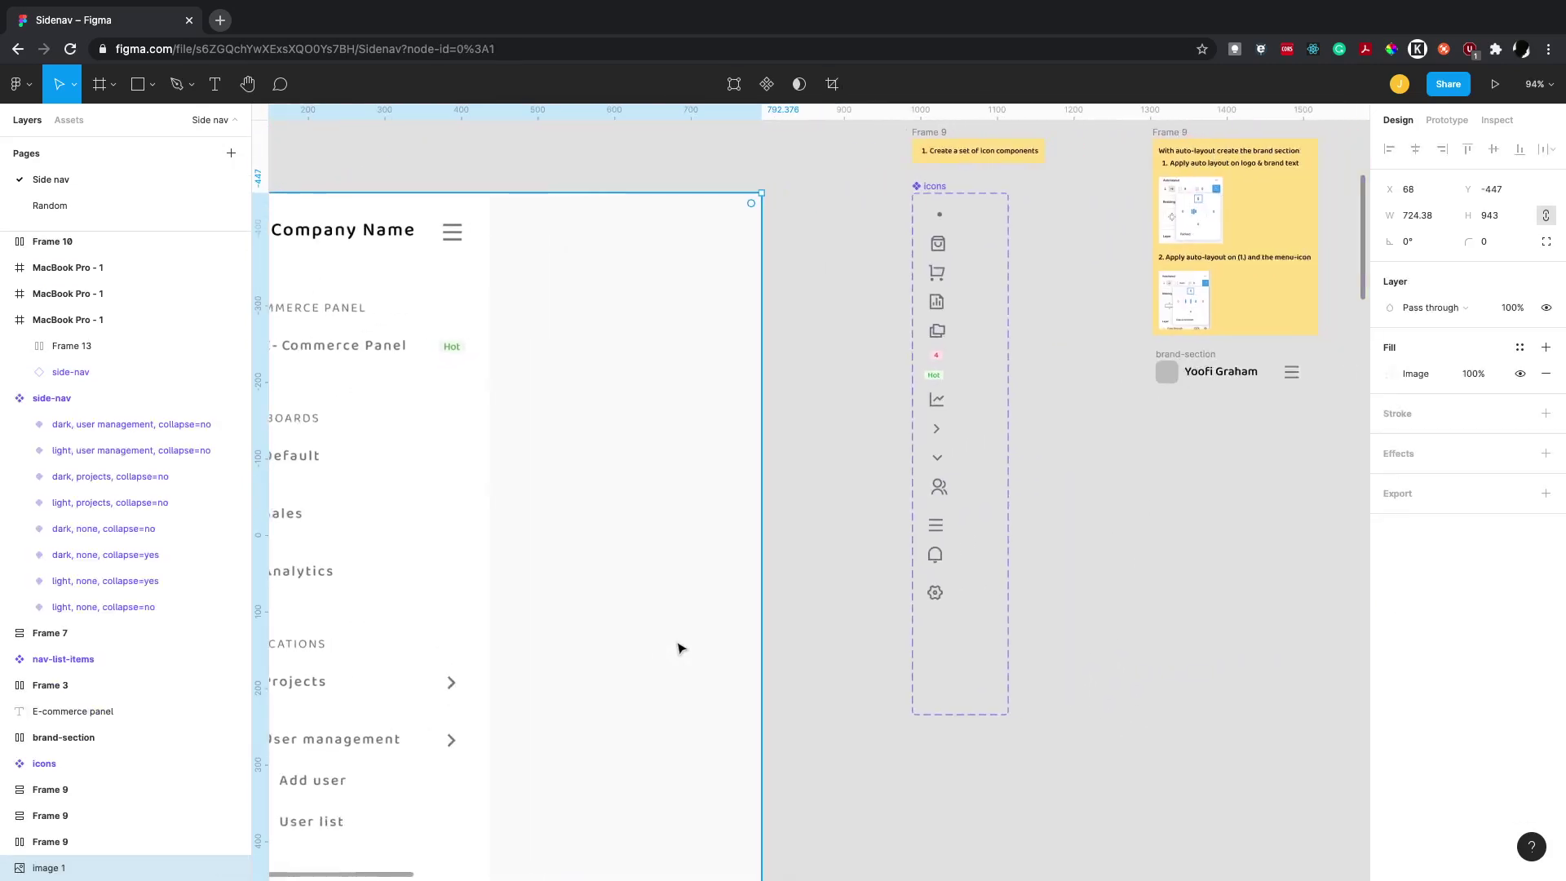
scroll(679, 649, right, 3)
scroll(890, 430, up, 1)
scroll(856, 561, right, 3)
scroll(855, 561, up, 1)
scroll(856, 560, right, 1)
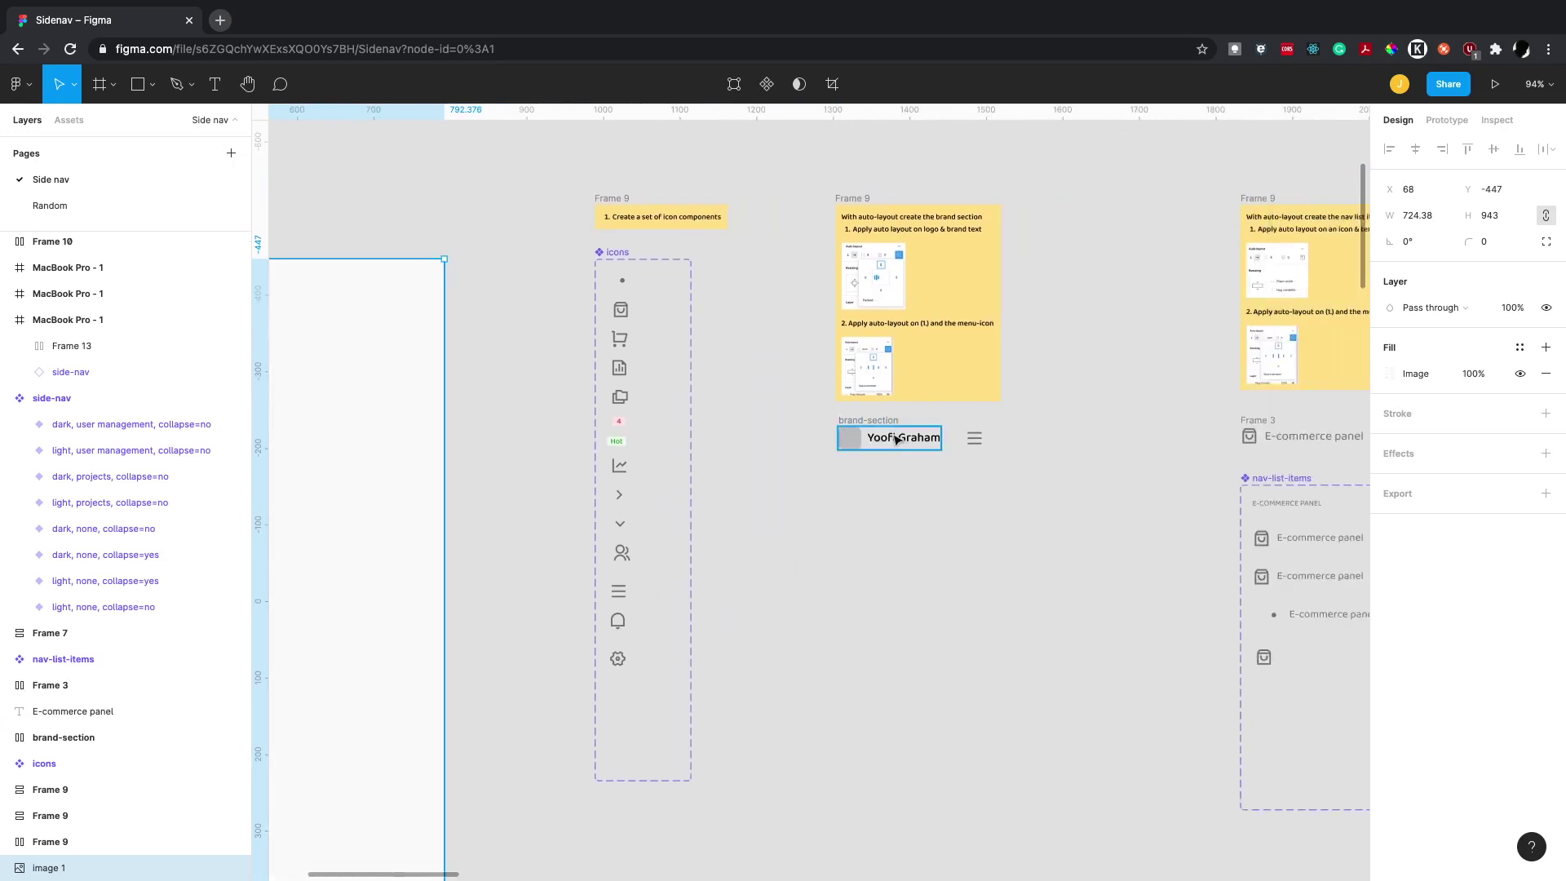
scroll(938, 439, right, 2)
click(893, 448)
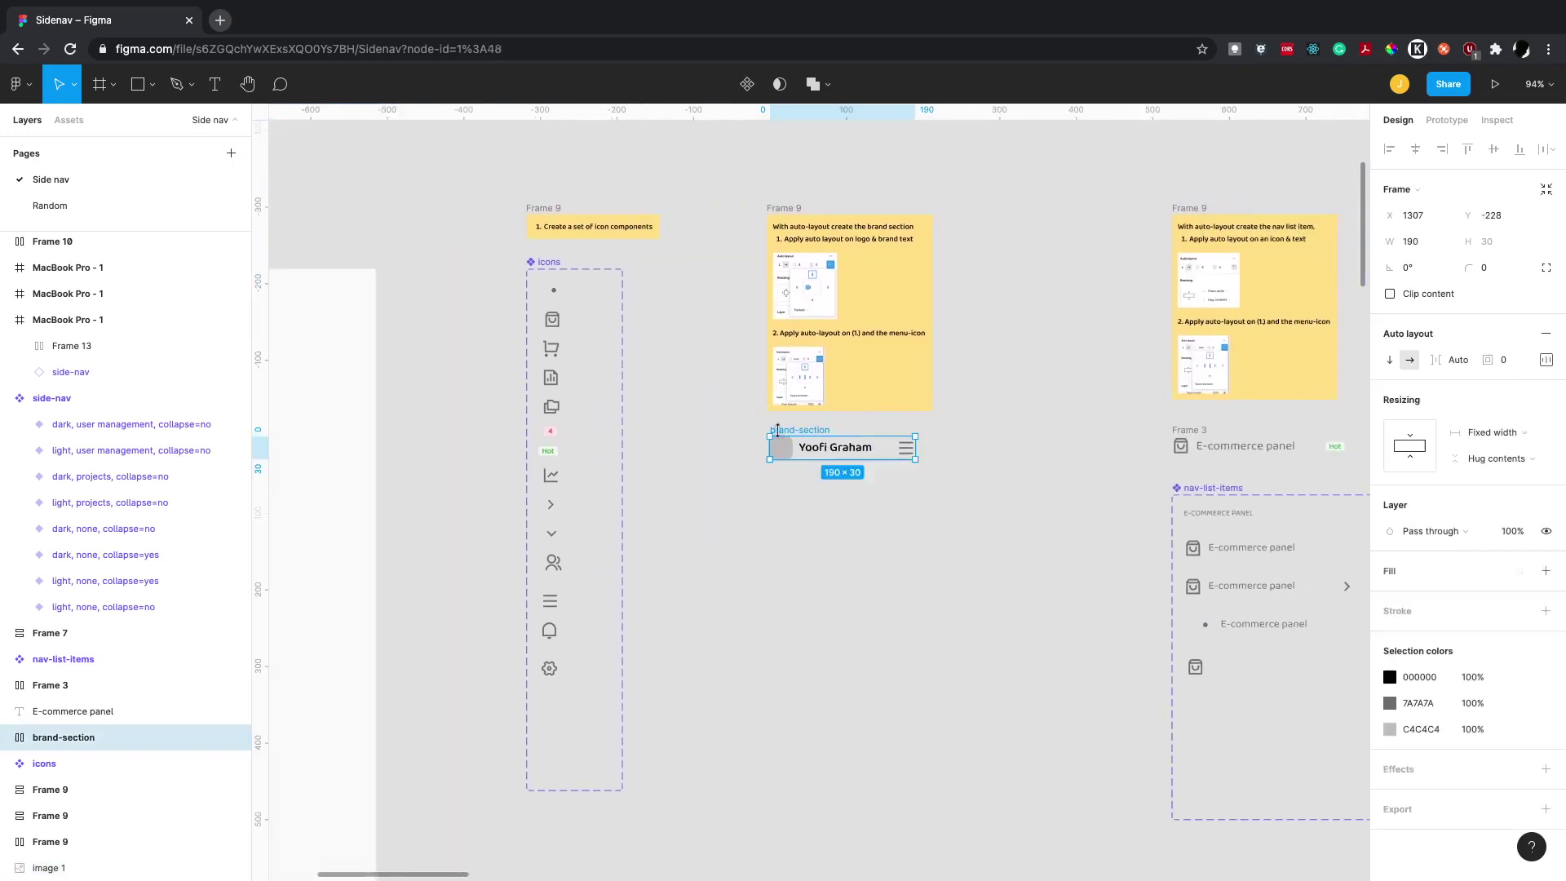
scroll(780, 439, right, 4)
scroll(780, 438, up, 1)
scroll(781, 438, right, 3)
scroll(781, 438, right, 3)
scroll(781, 438, right, 2)
scroll(781, 438, down, 2)
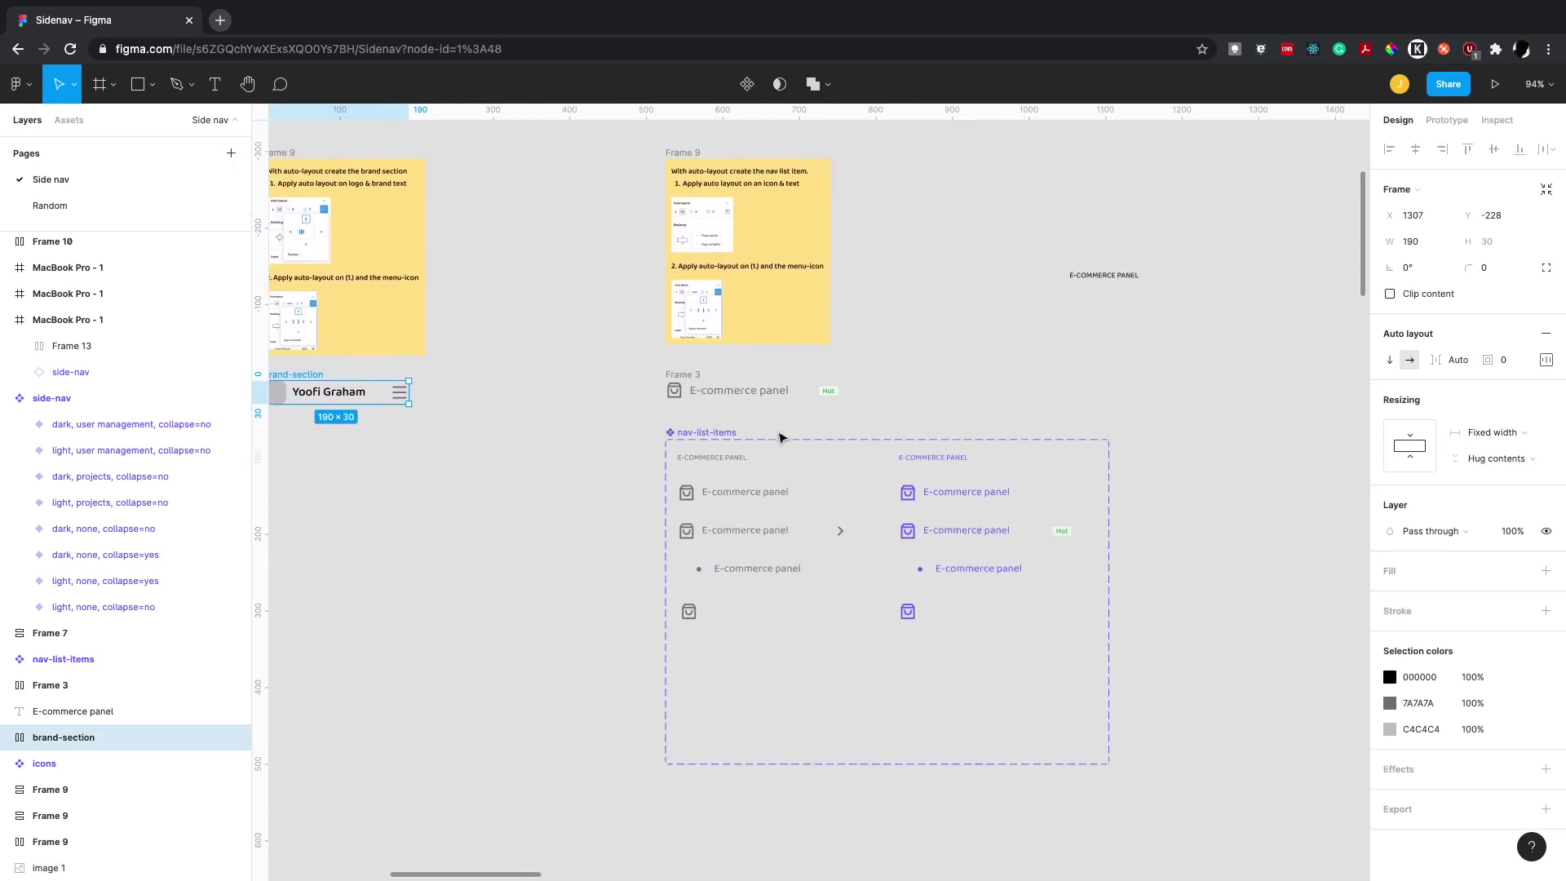
scroll(752, 489, up, 2)
scroll(752, 491, up, 2)
scroll(752, 491, up, 2)
scroll(754, 457, up, 1)
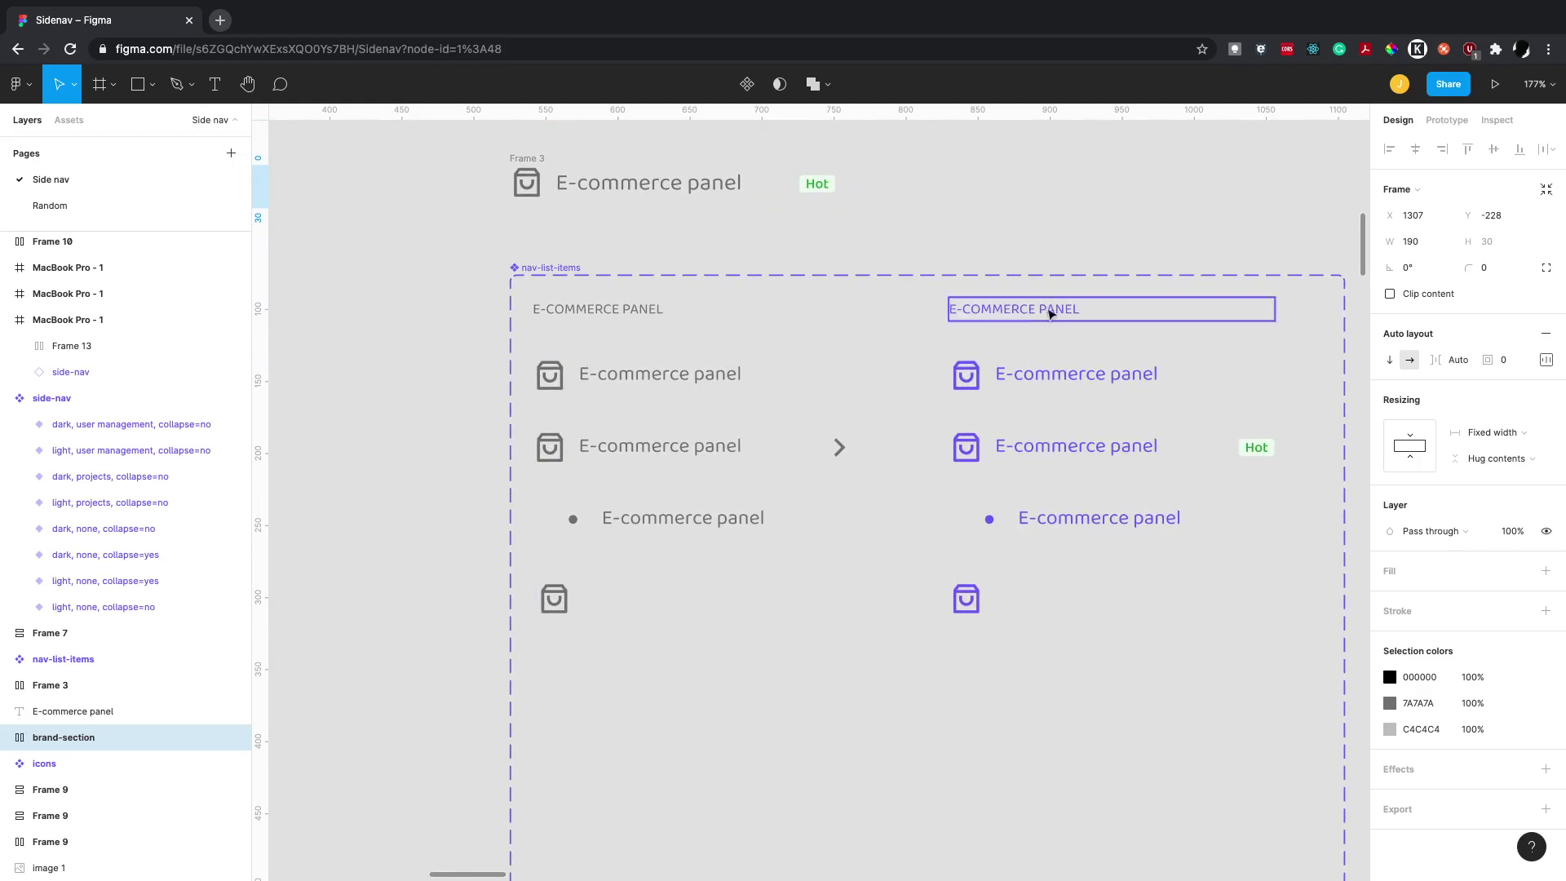
scroll(1022, 594, down, 6)
scroll(1021, 594, right, 4)
scroll(1021, 594, right, 2)
scroll(1022, 594, right, 2)
scroll(1021, 594, right, 4)
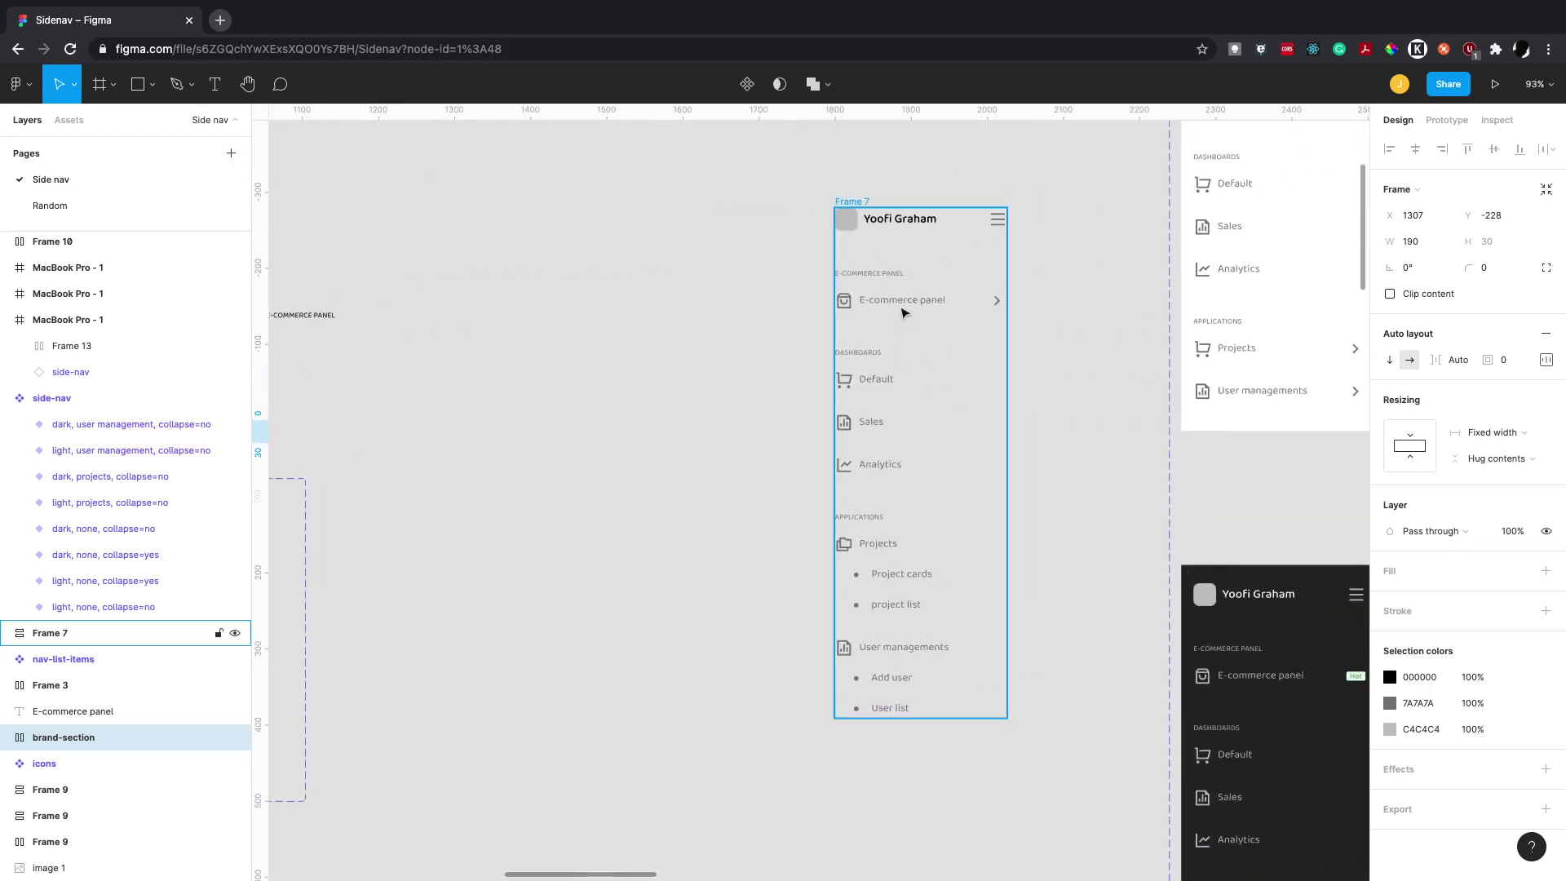
scroll(895, 580, up, 2)
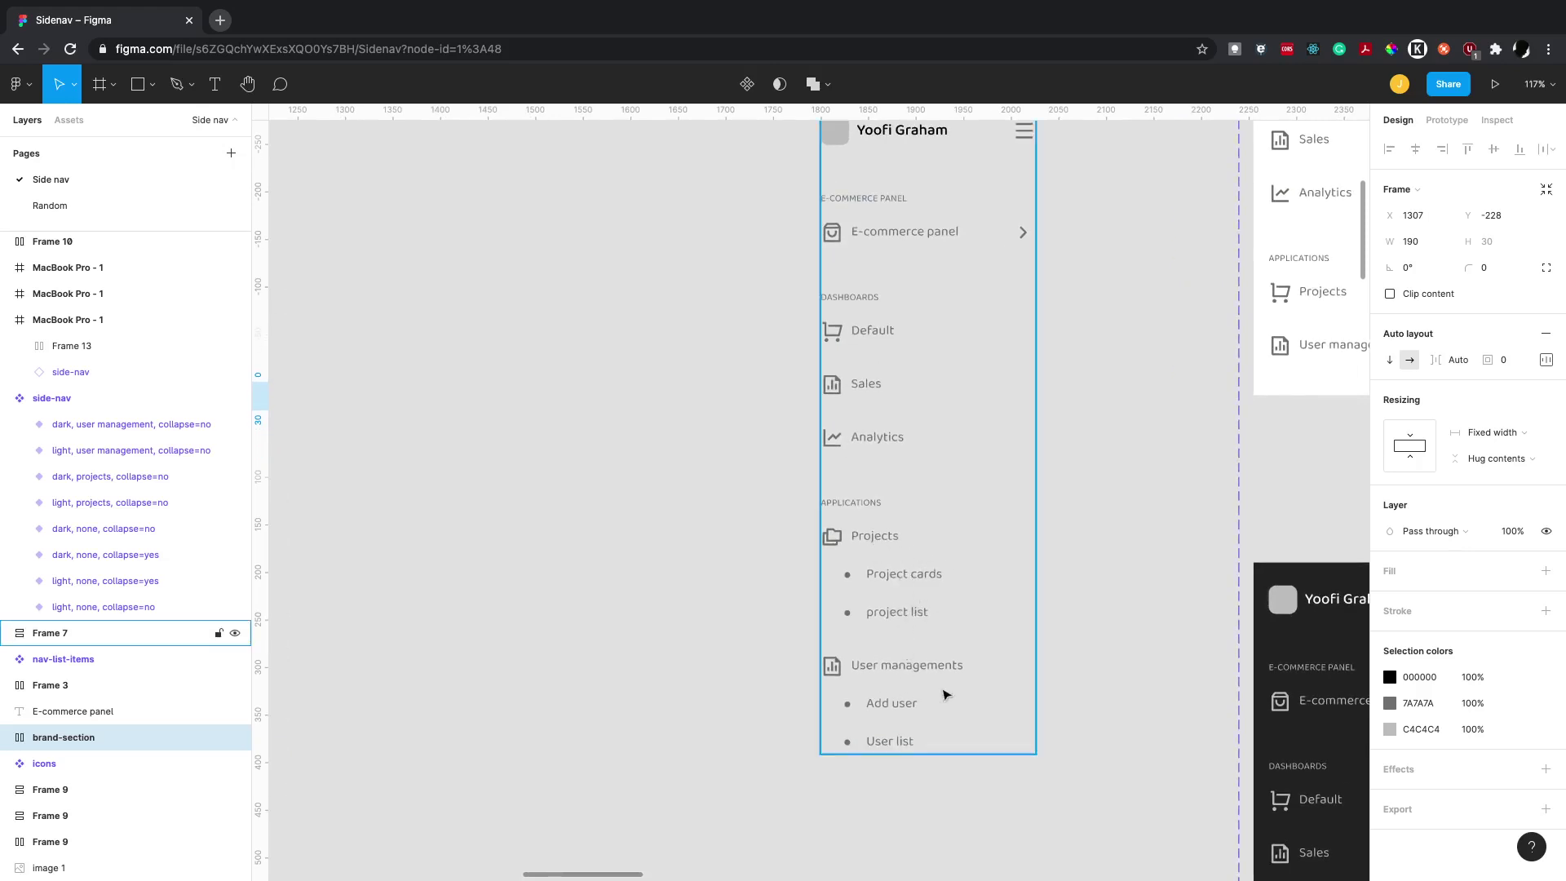
scroll(946, 694, down, 3)
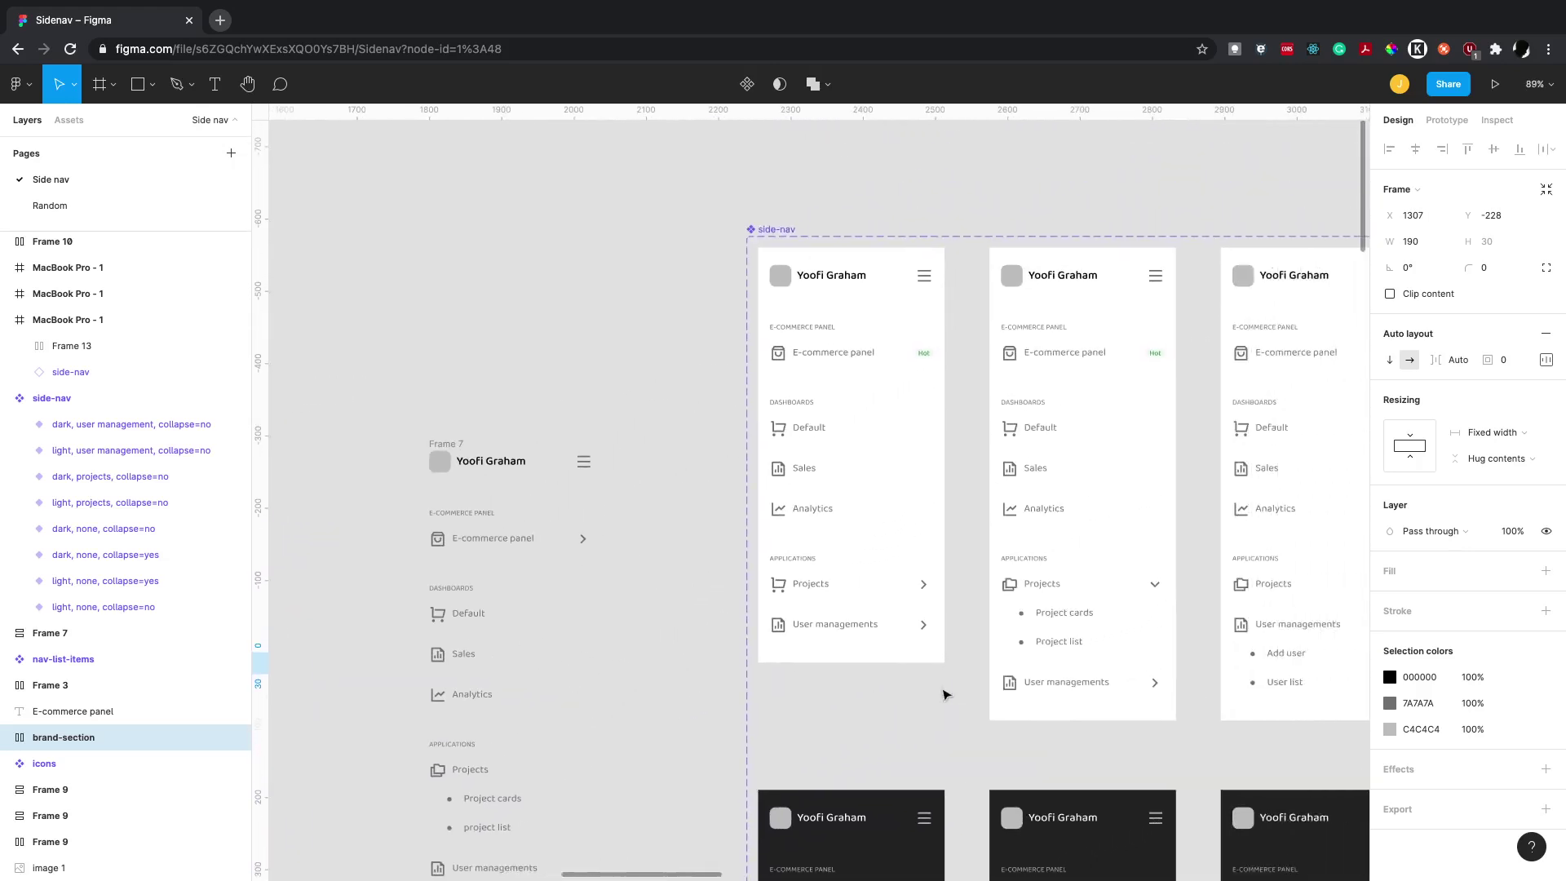
scroll(825, 489, right, 1)
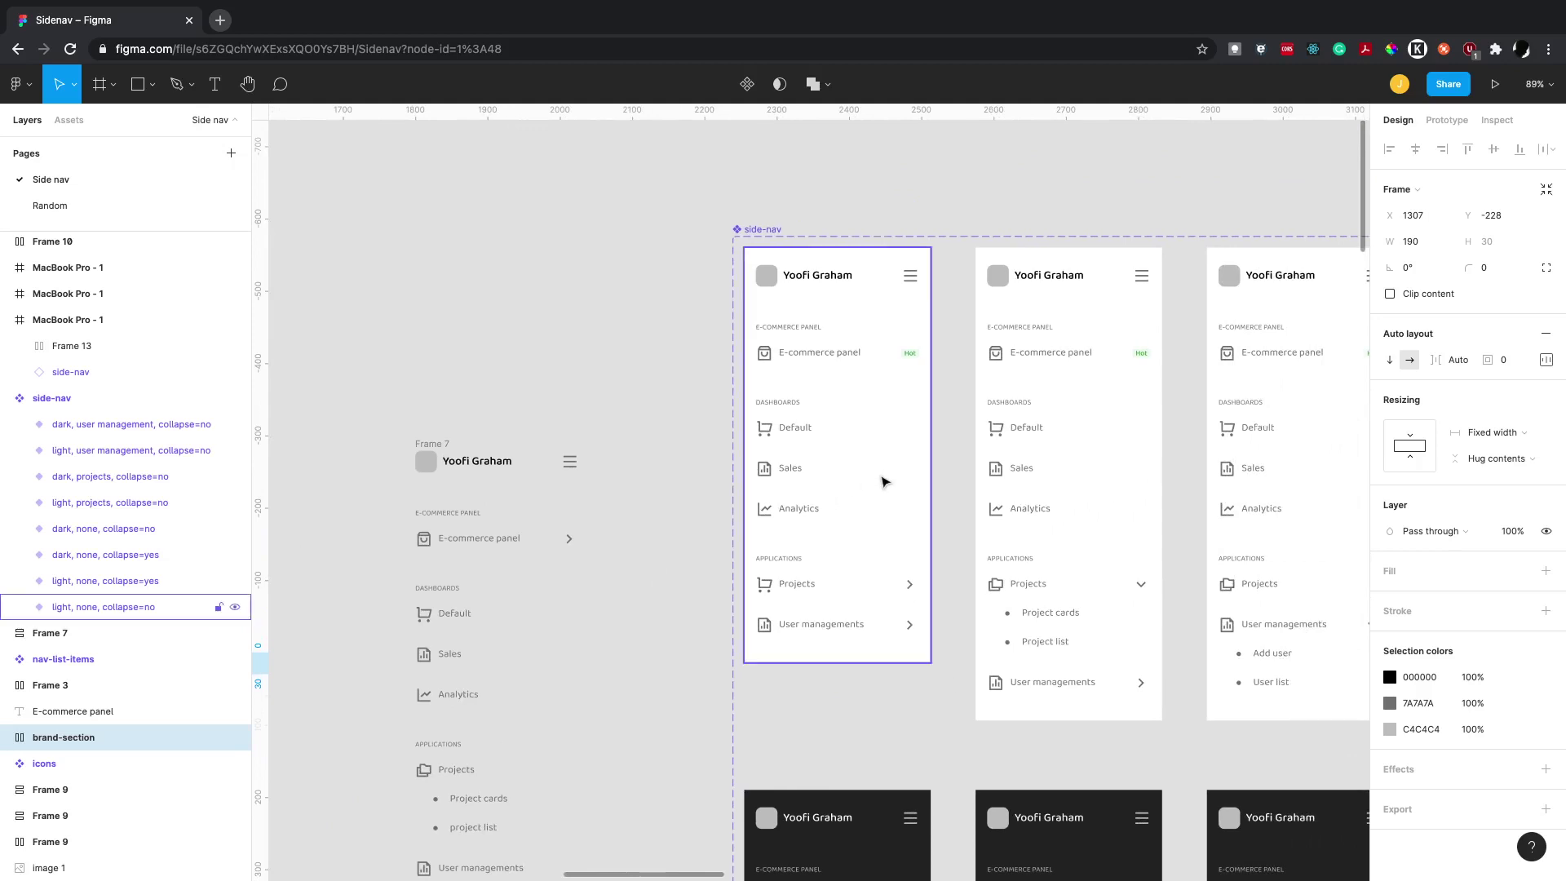
scroll(885, 481, right, 2)
scroll(844, 539, down, 2)
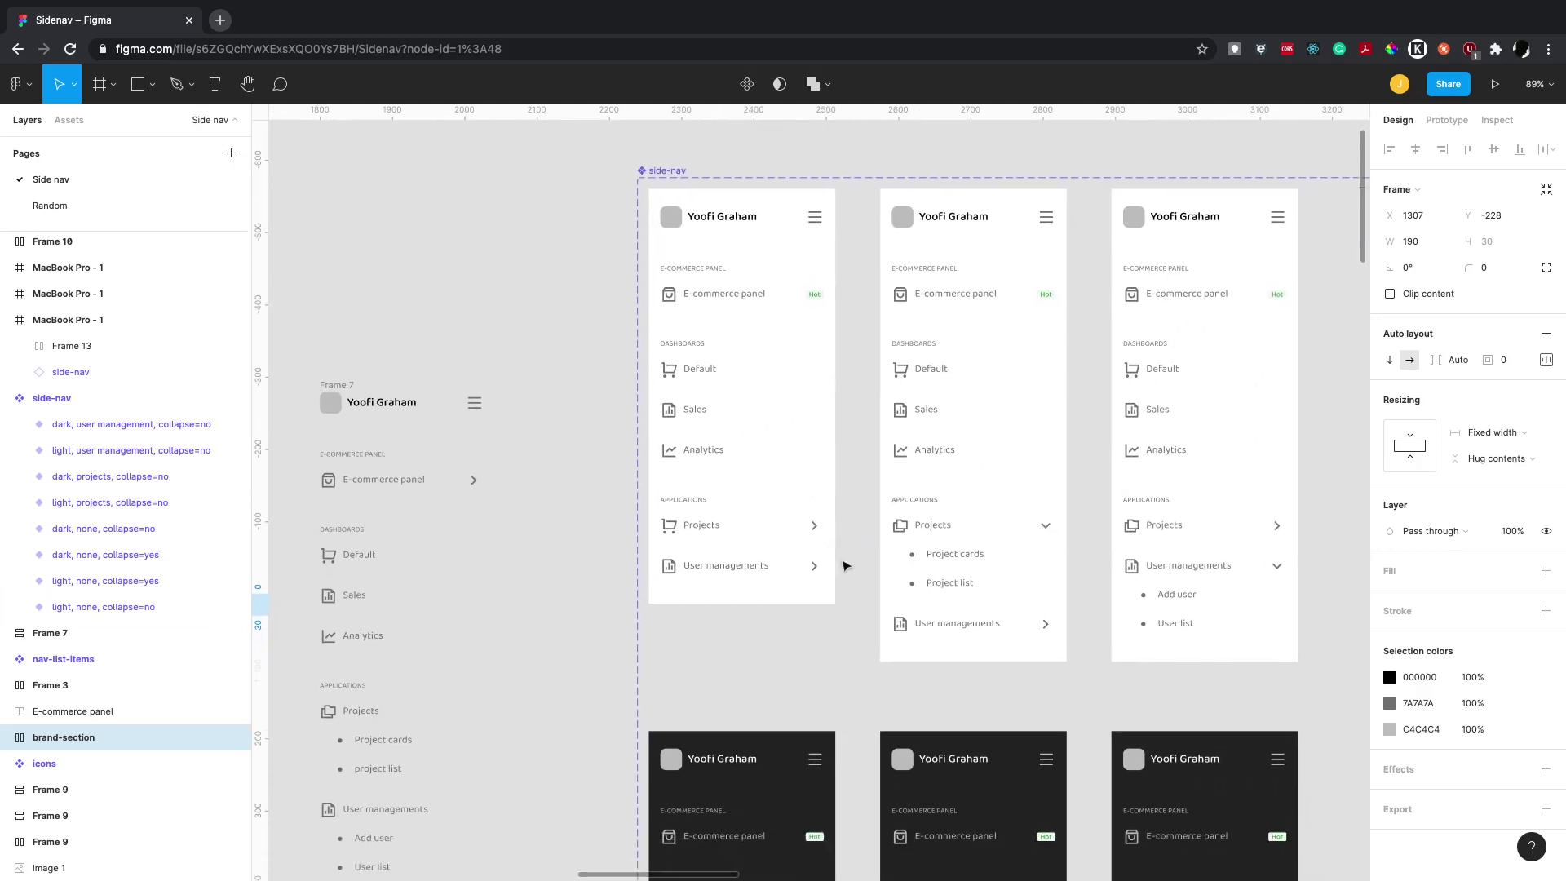
scroll(844, 565, down, 1)
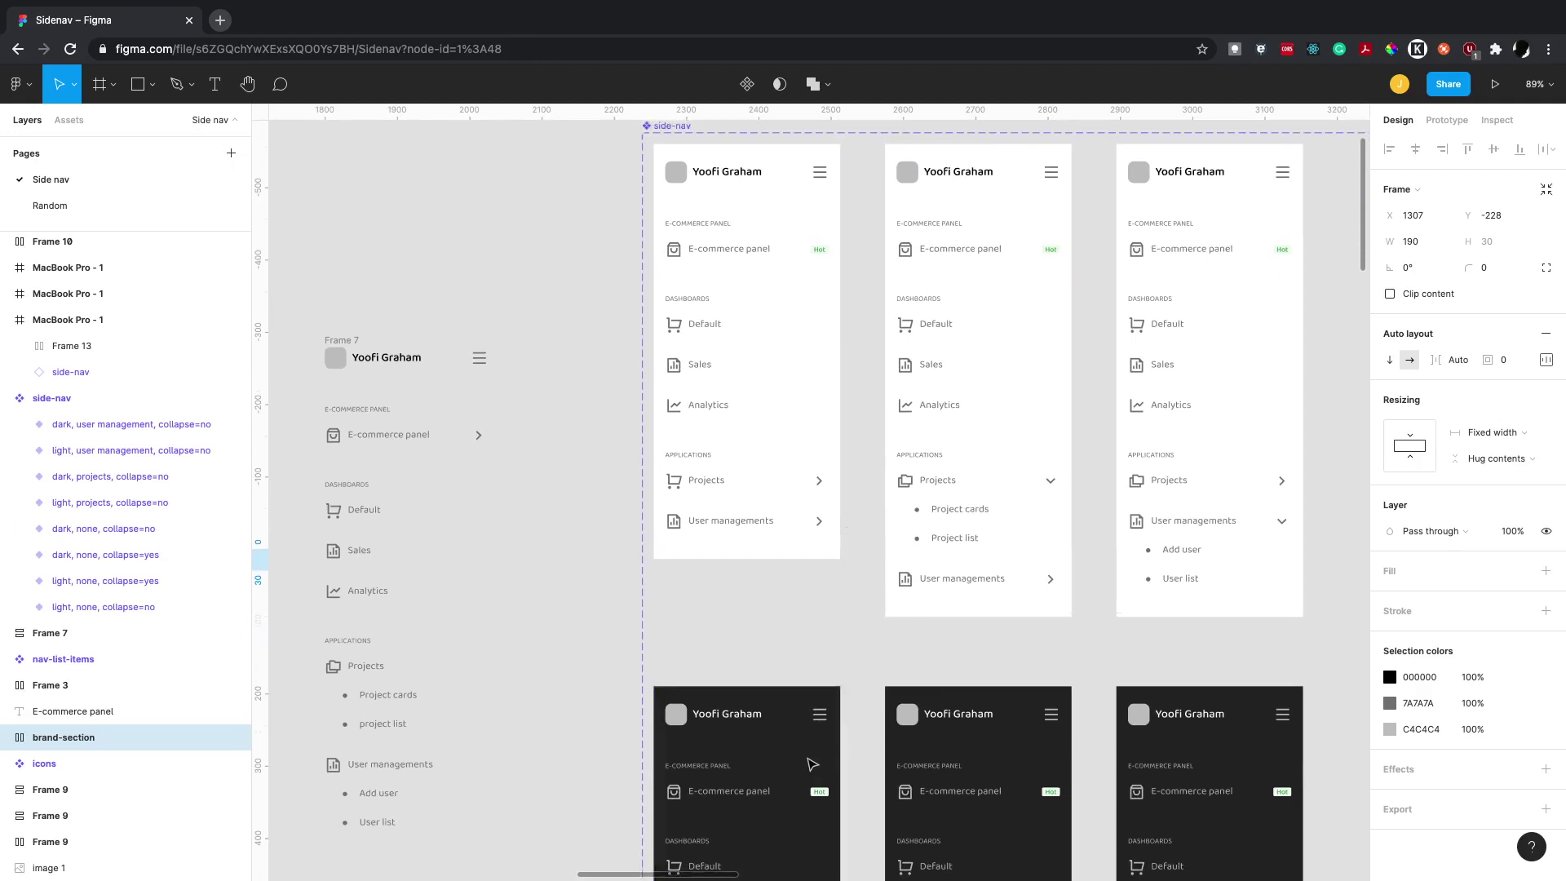
scroll(848, 529, up, 1)
scroll(885, 543, up, 2)
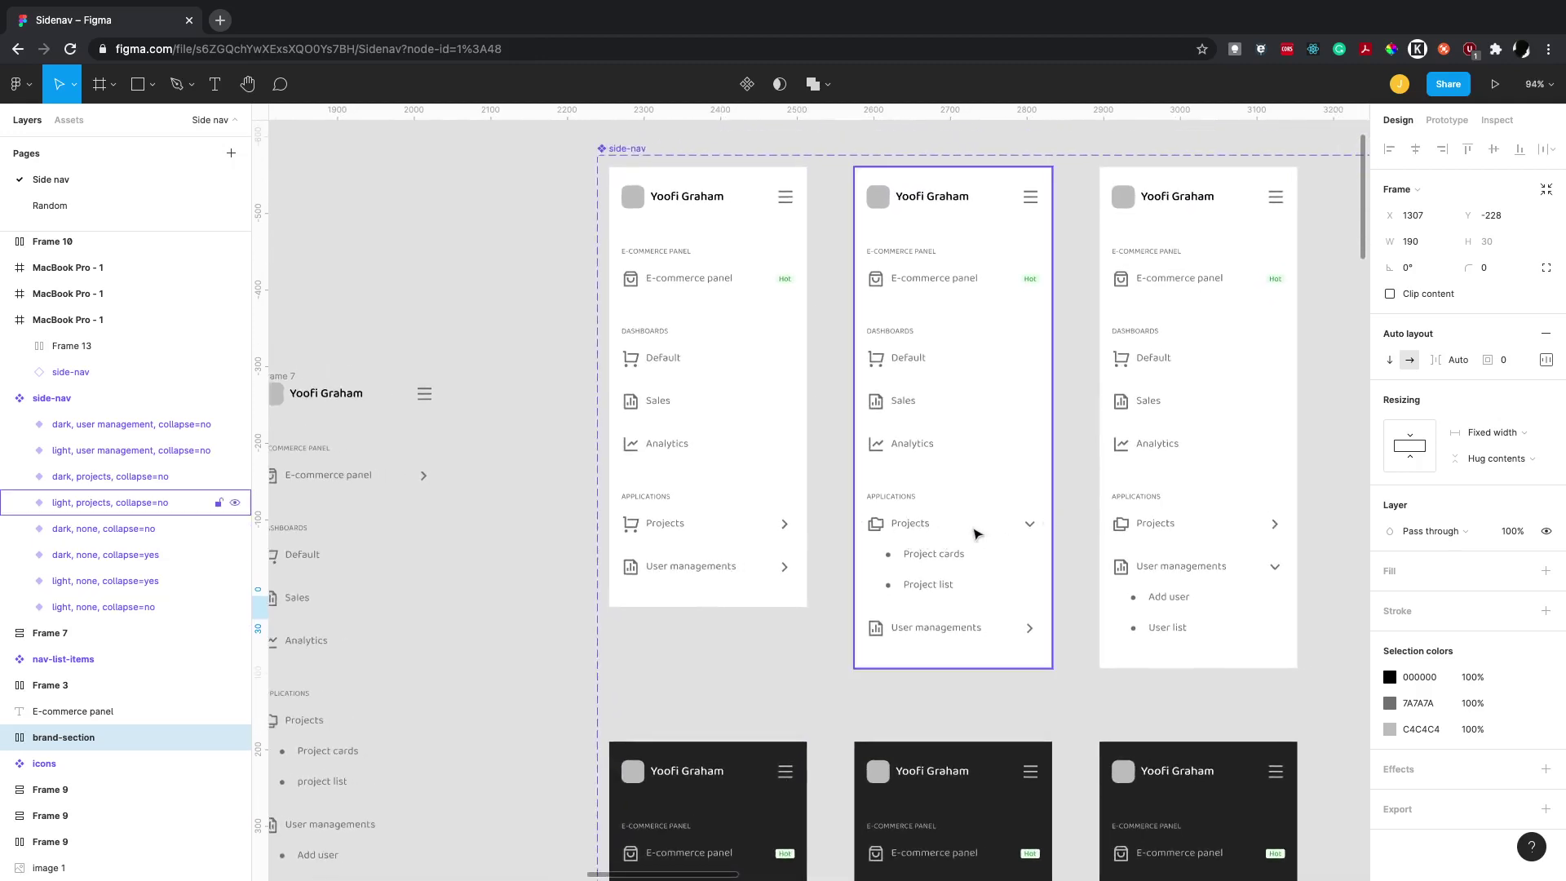
scroll(1003, 563, right, 3)
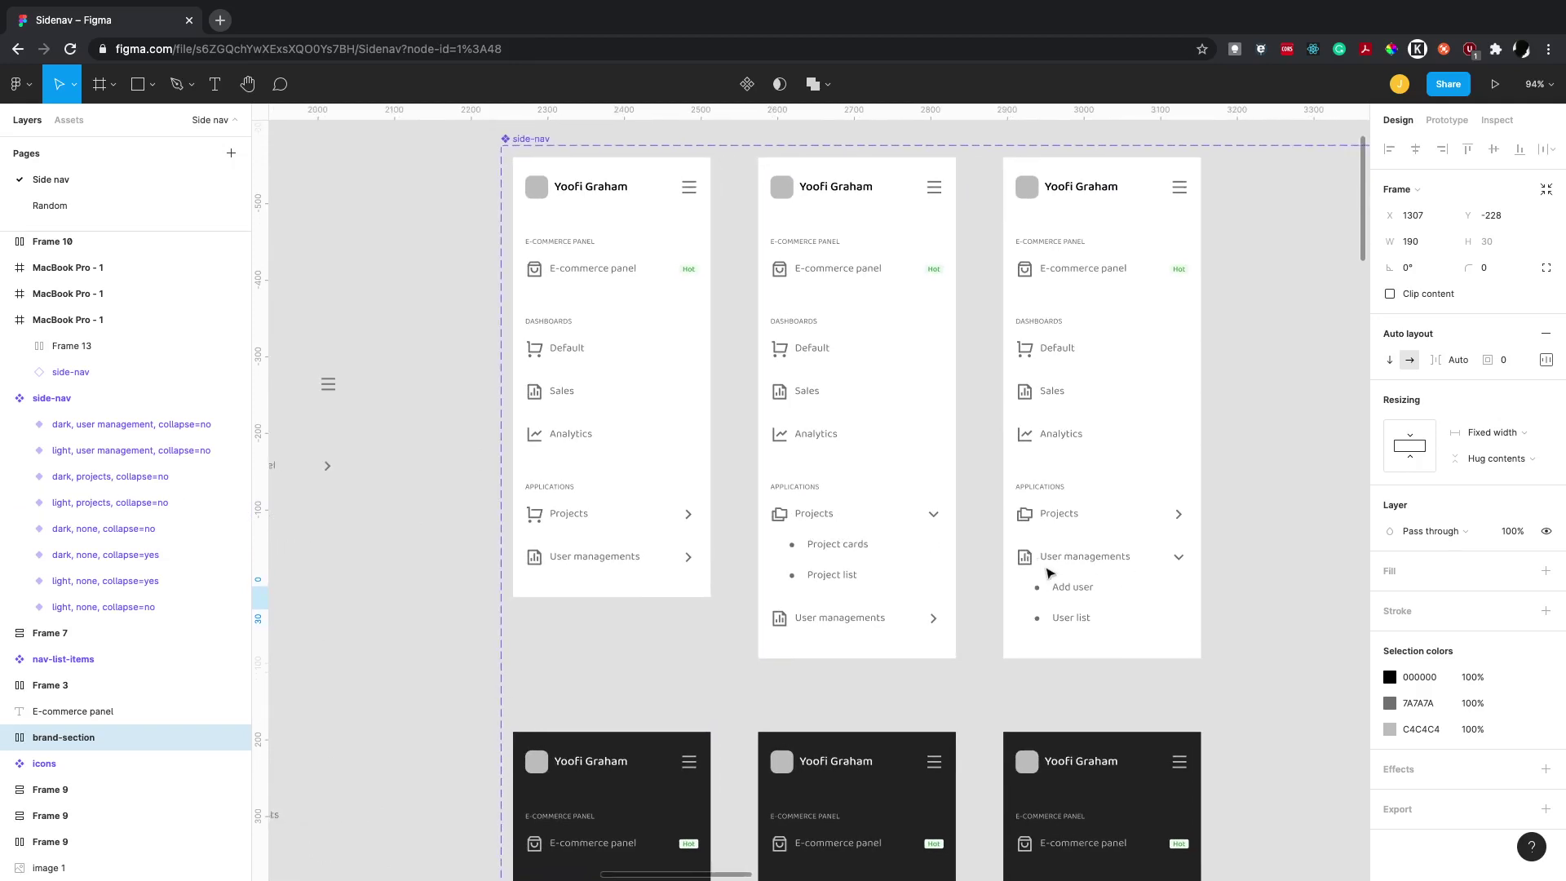
scroll(1053, 581, right, 1)
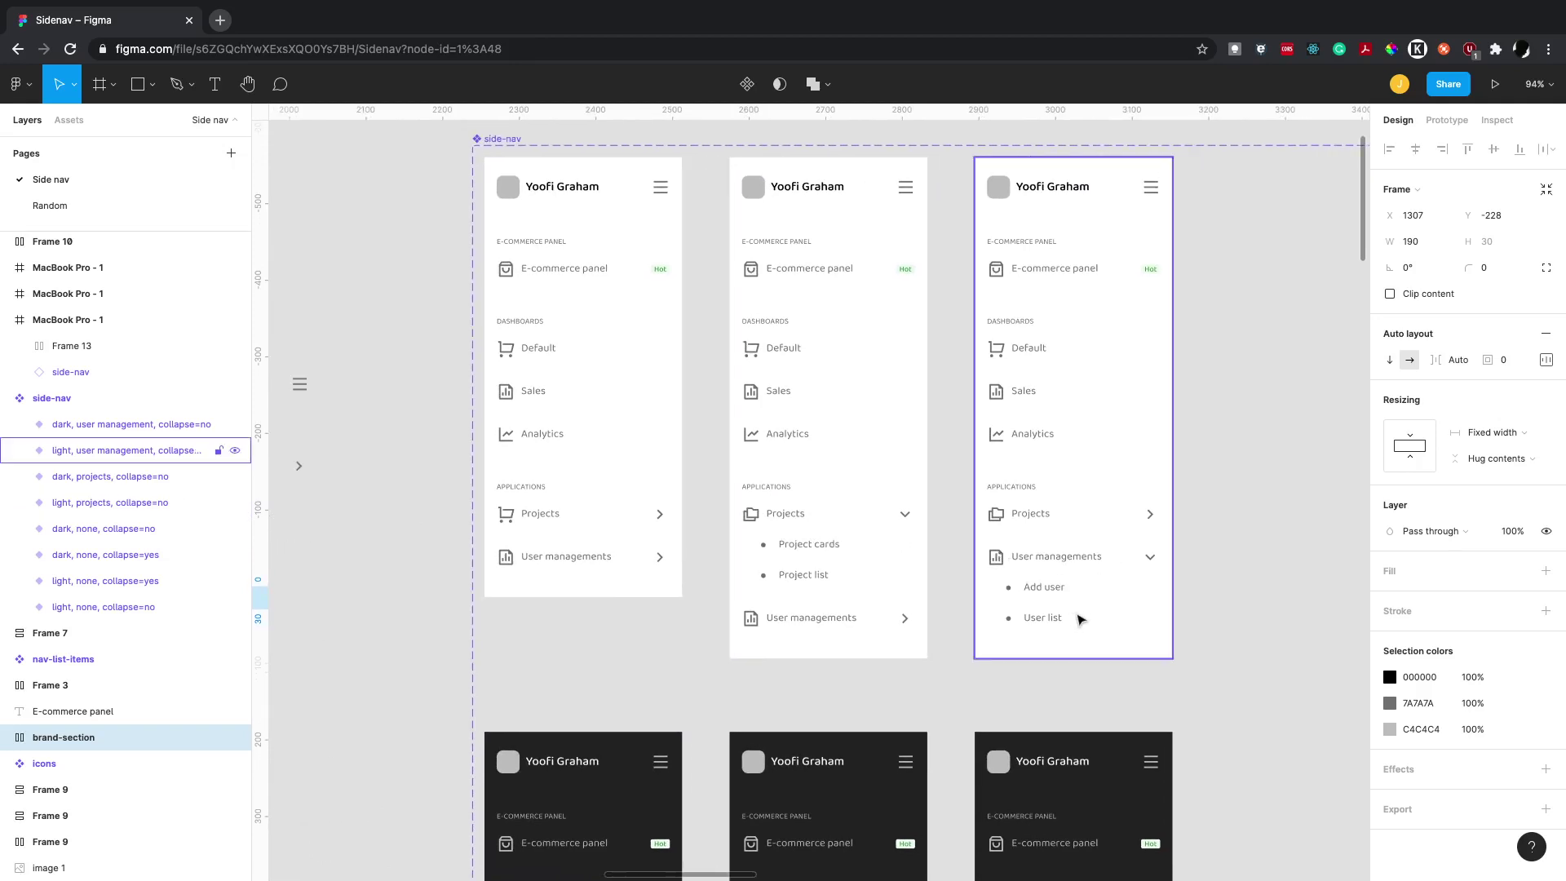
scroll(1081, 620, down, 2)
scroll(1081, 620, down, 1)
scroll(1081, 620, down, 1)
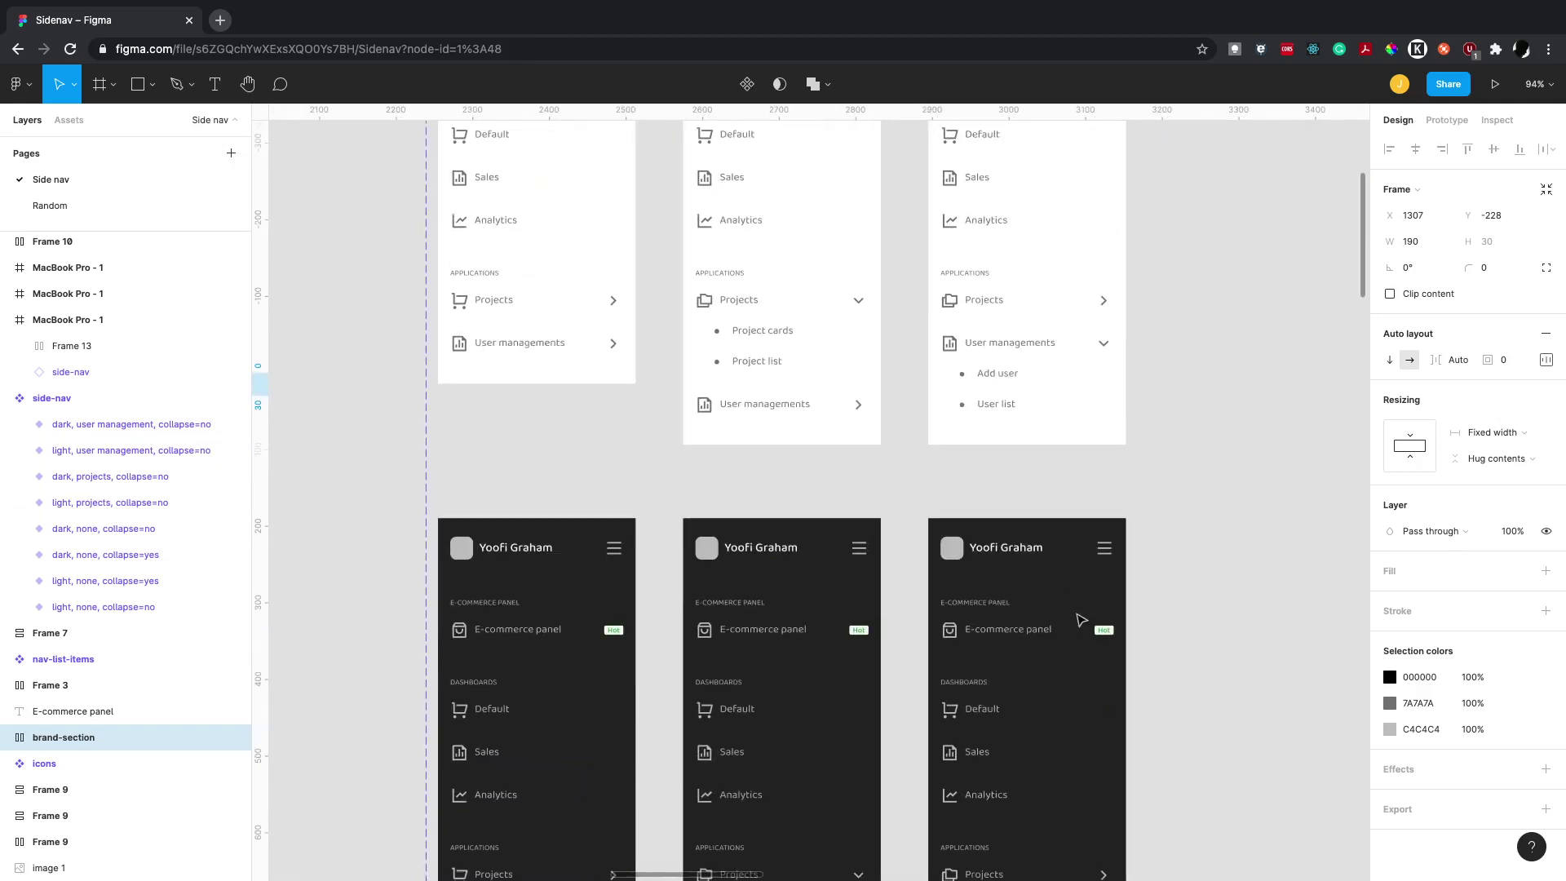
scroll(1081, 620, down, 3)
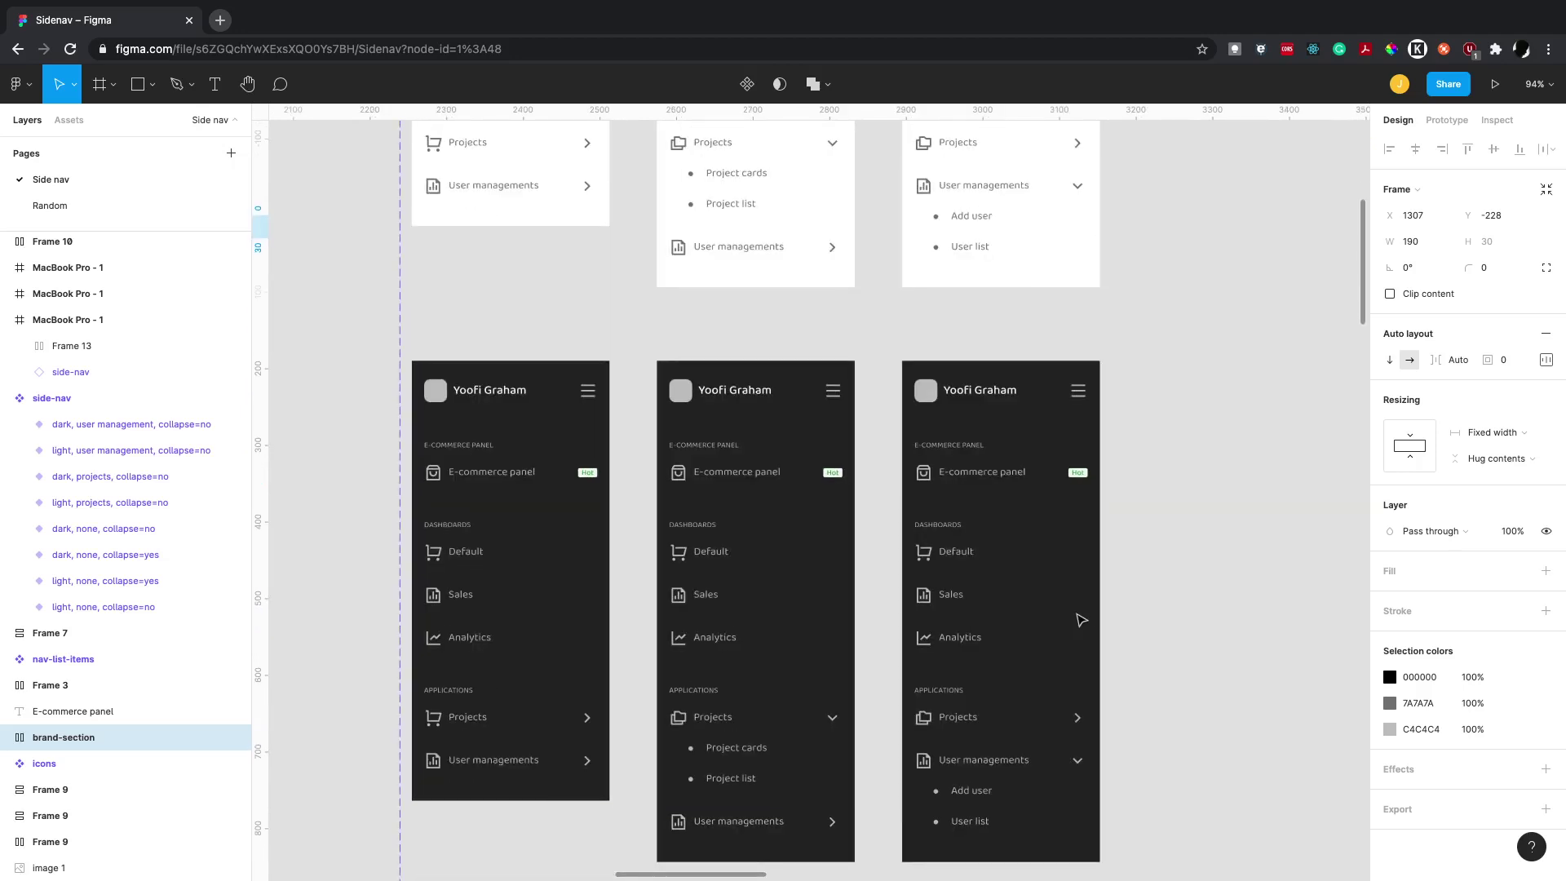
scroll(1081, 620, down, 2)
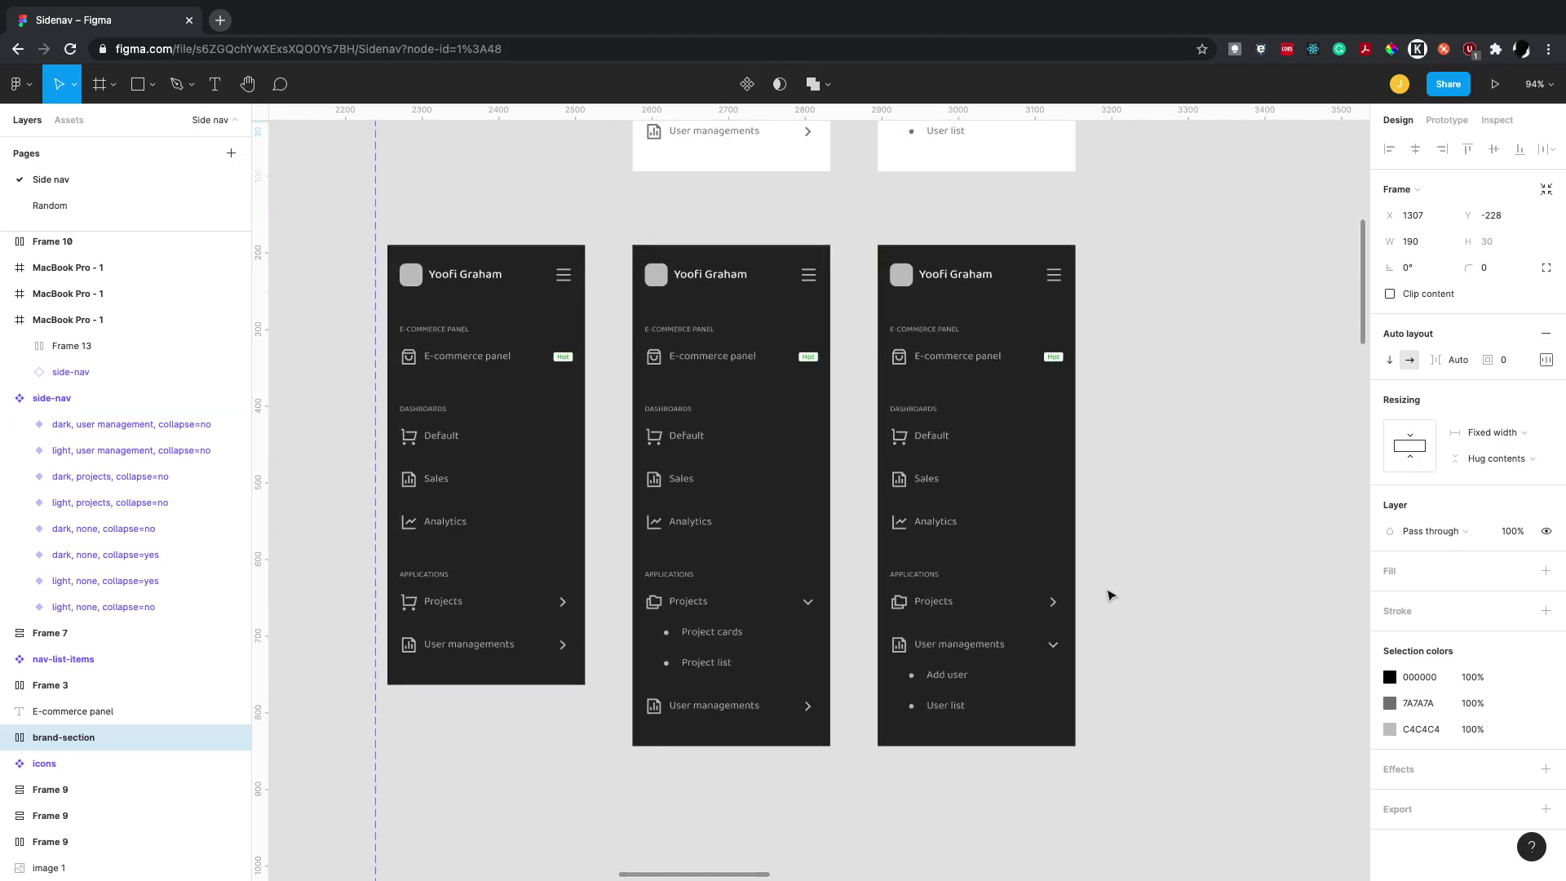
scroll(1110, 596, right, 1)
scroll(1109, 596, right, 4)
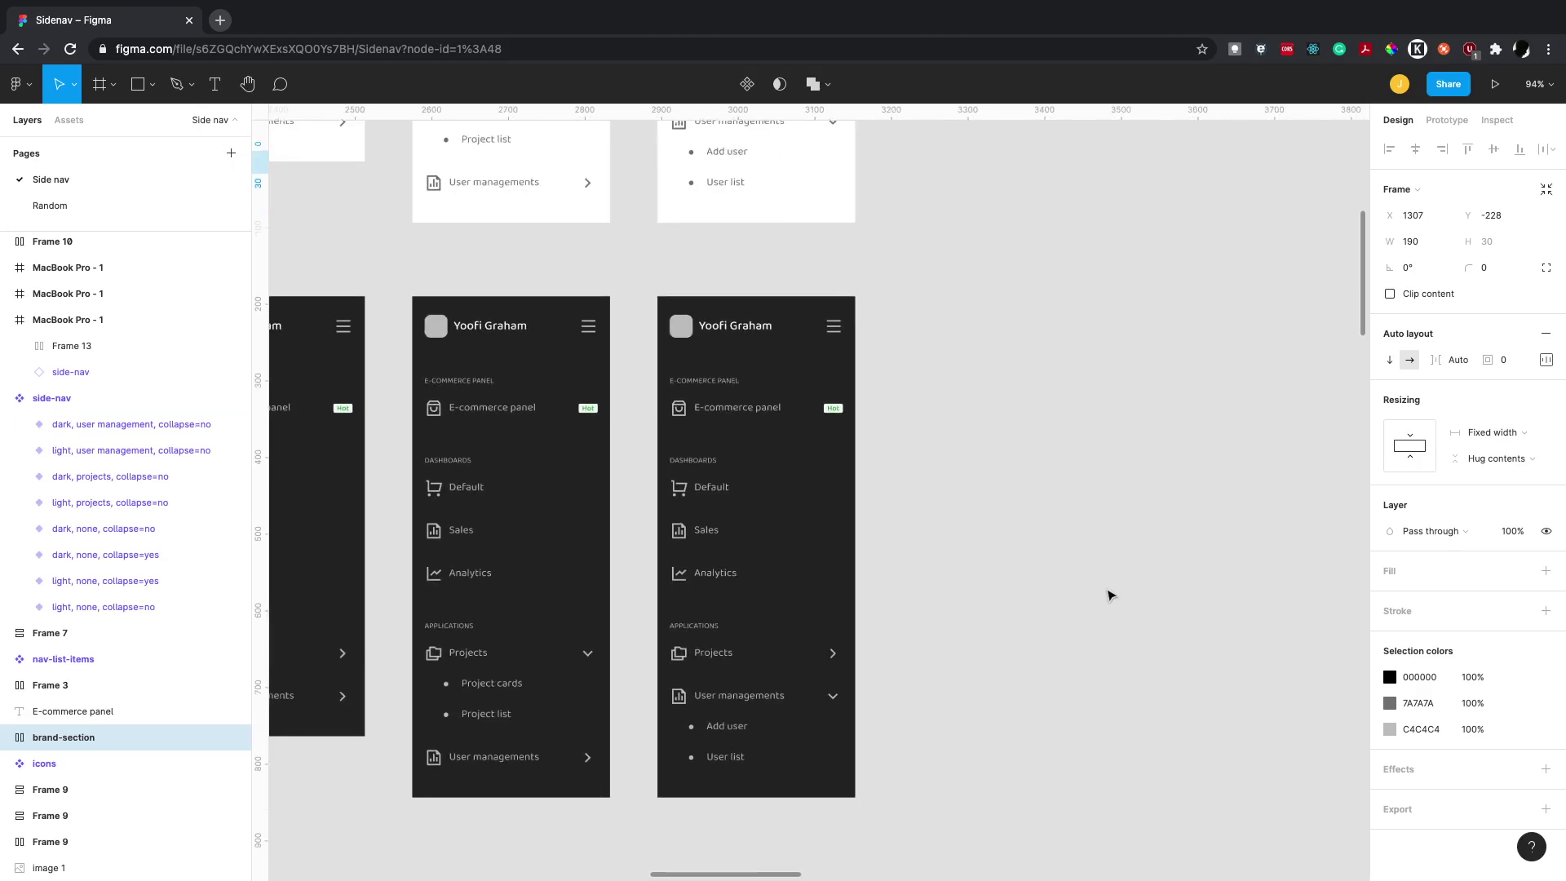
scroll(1110, 595, down, 1)
scroll(1109, 595, left, 1)
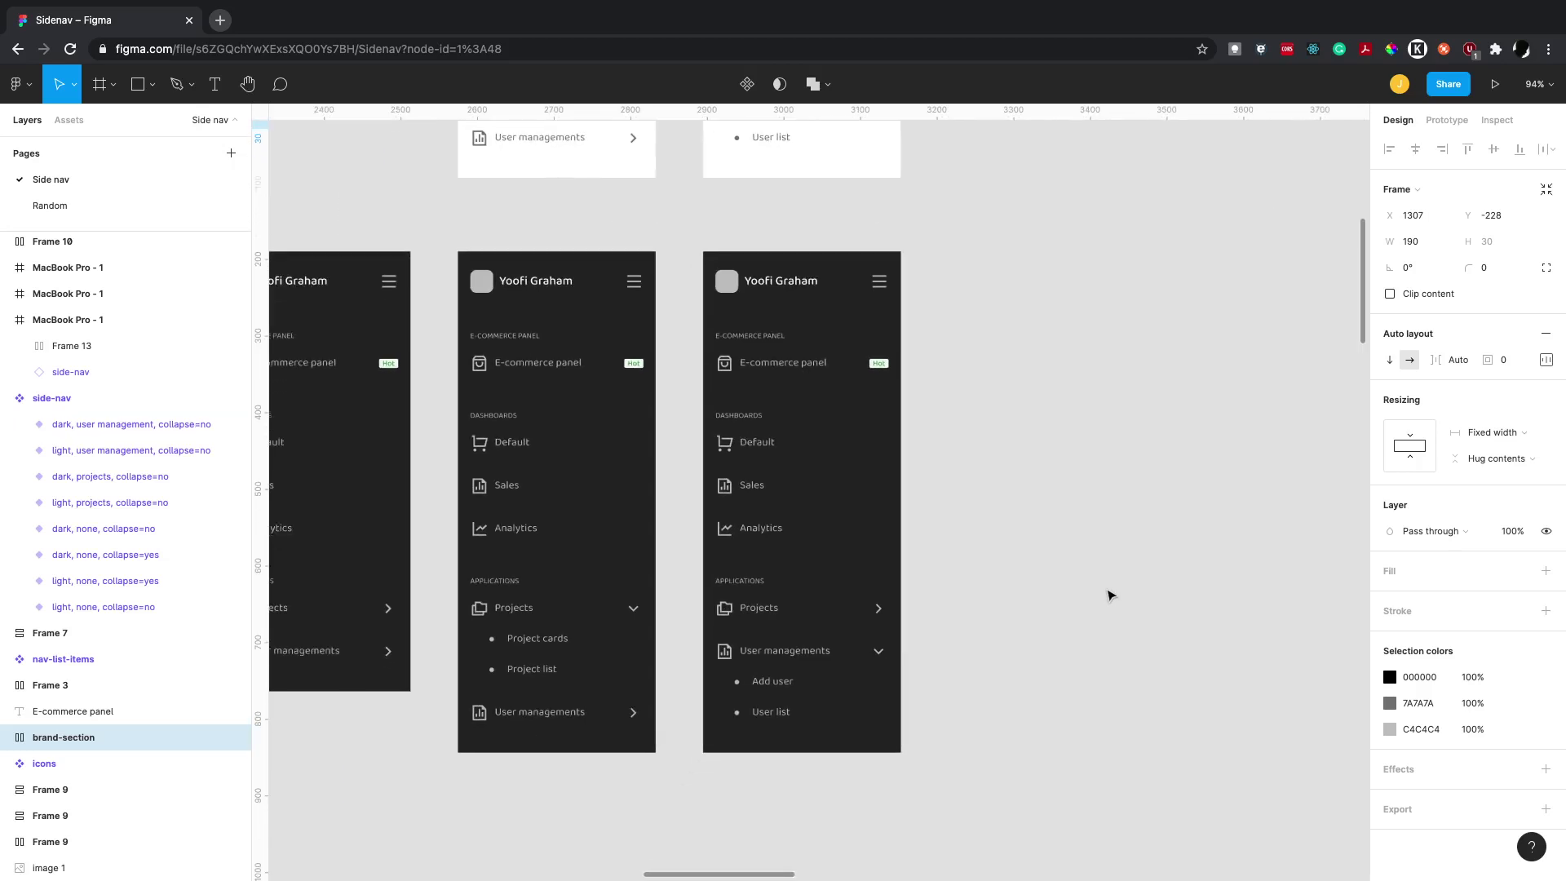
scroll(846, 543, left, 1)
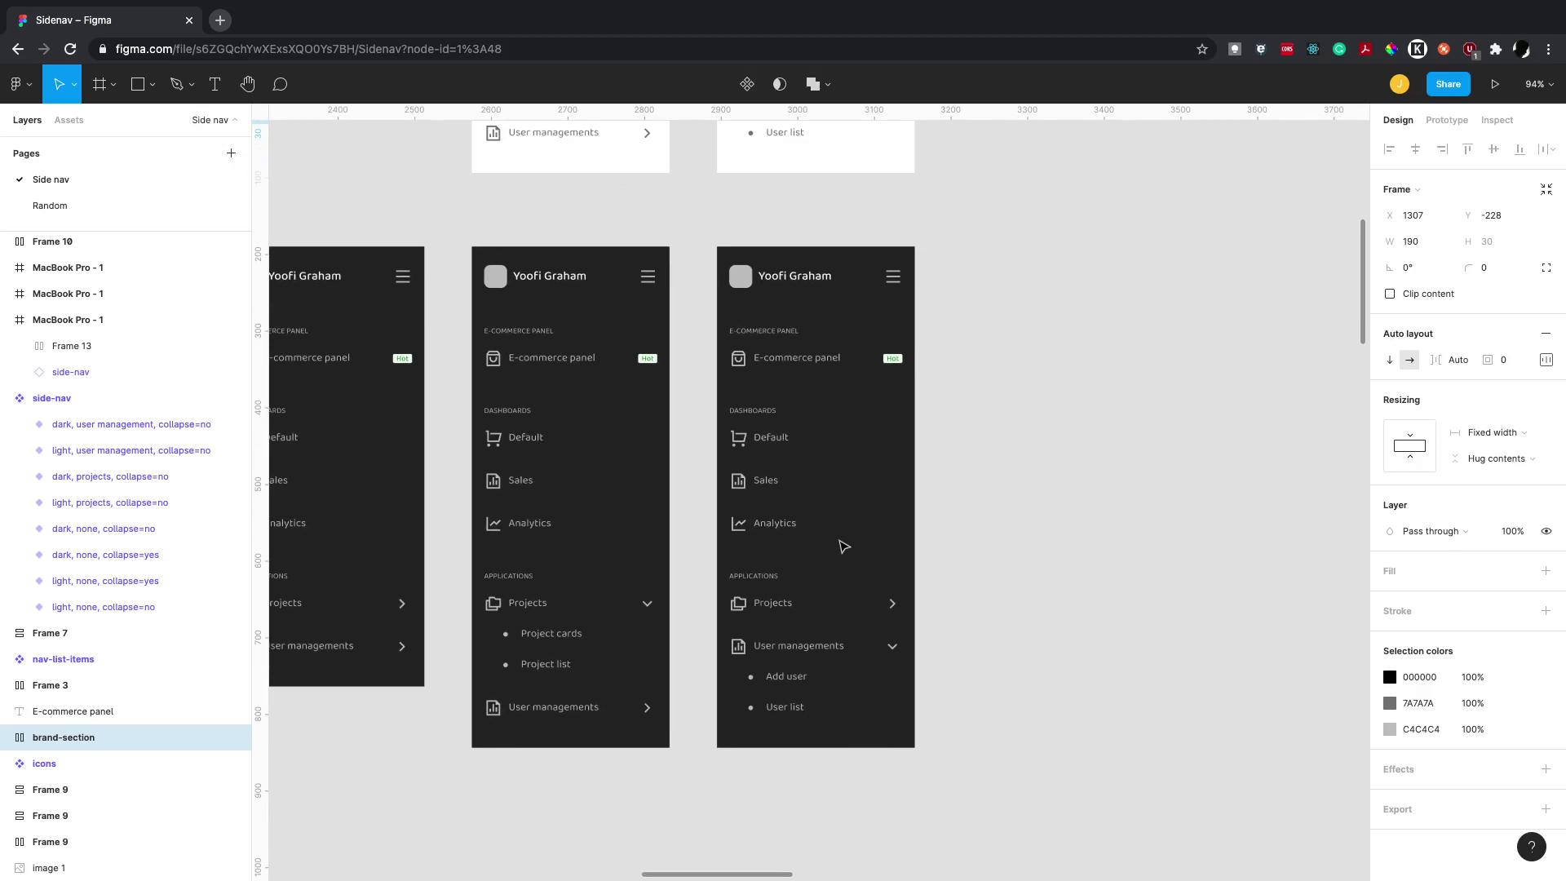
Zoom from the MacBook mockup out to 44%, then in to 267% on nav-list-items' icon-only rows.
click(844, 546)
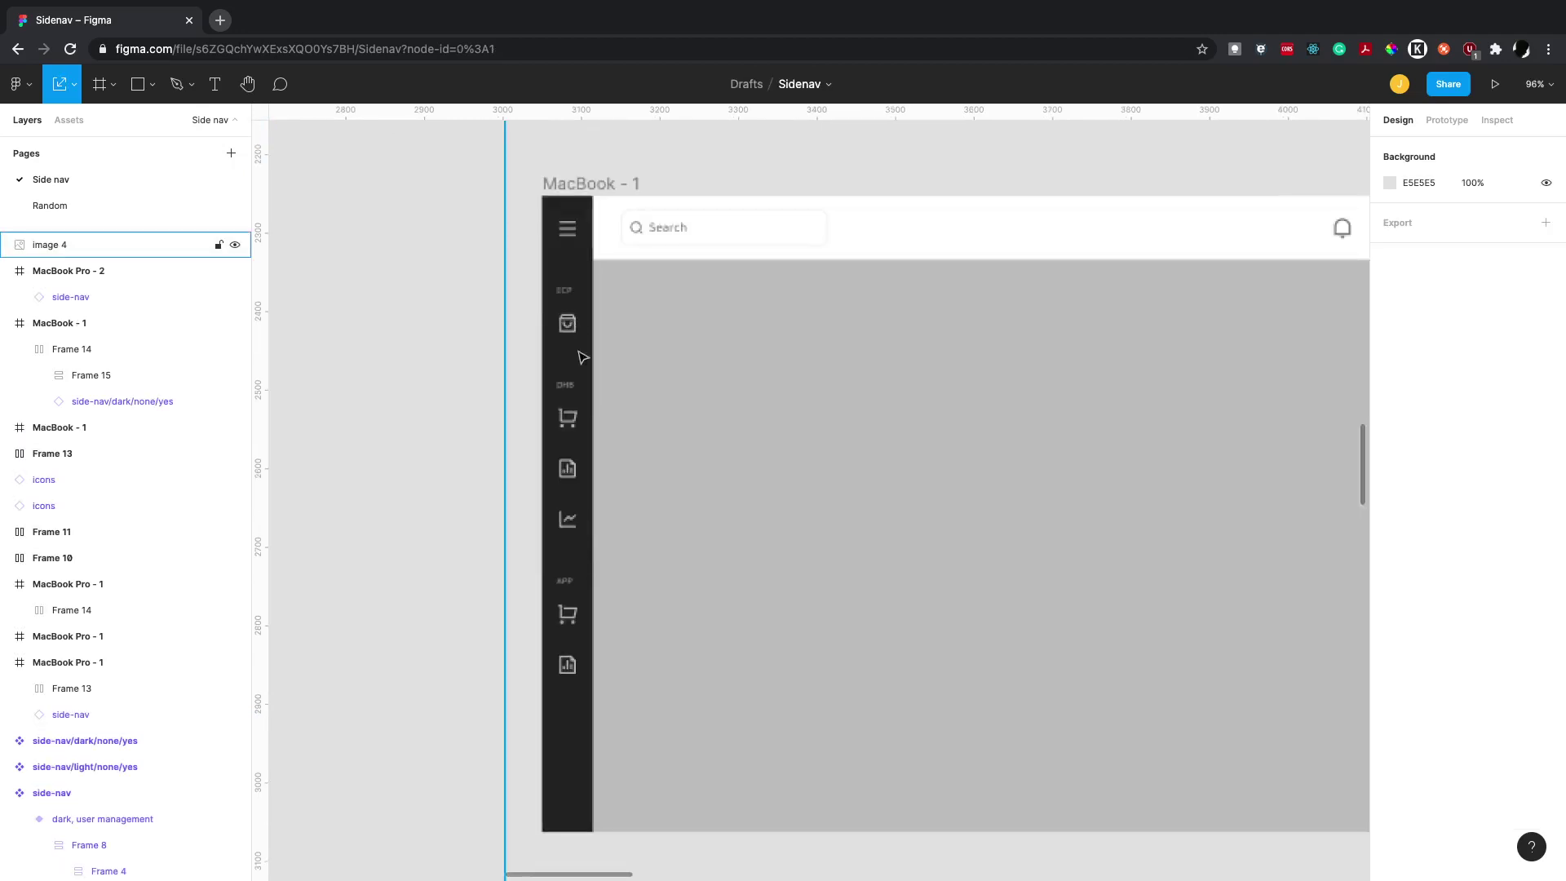
click(586, 491)
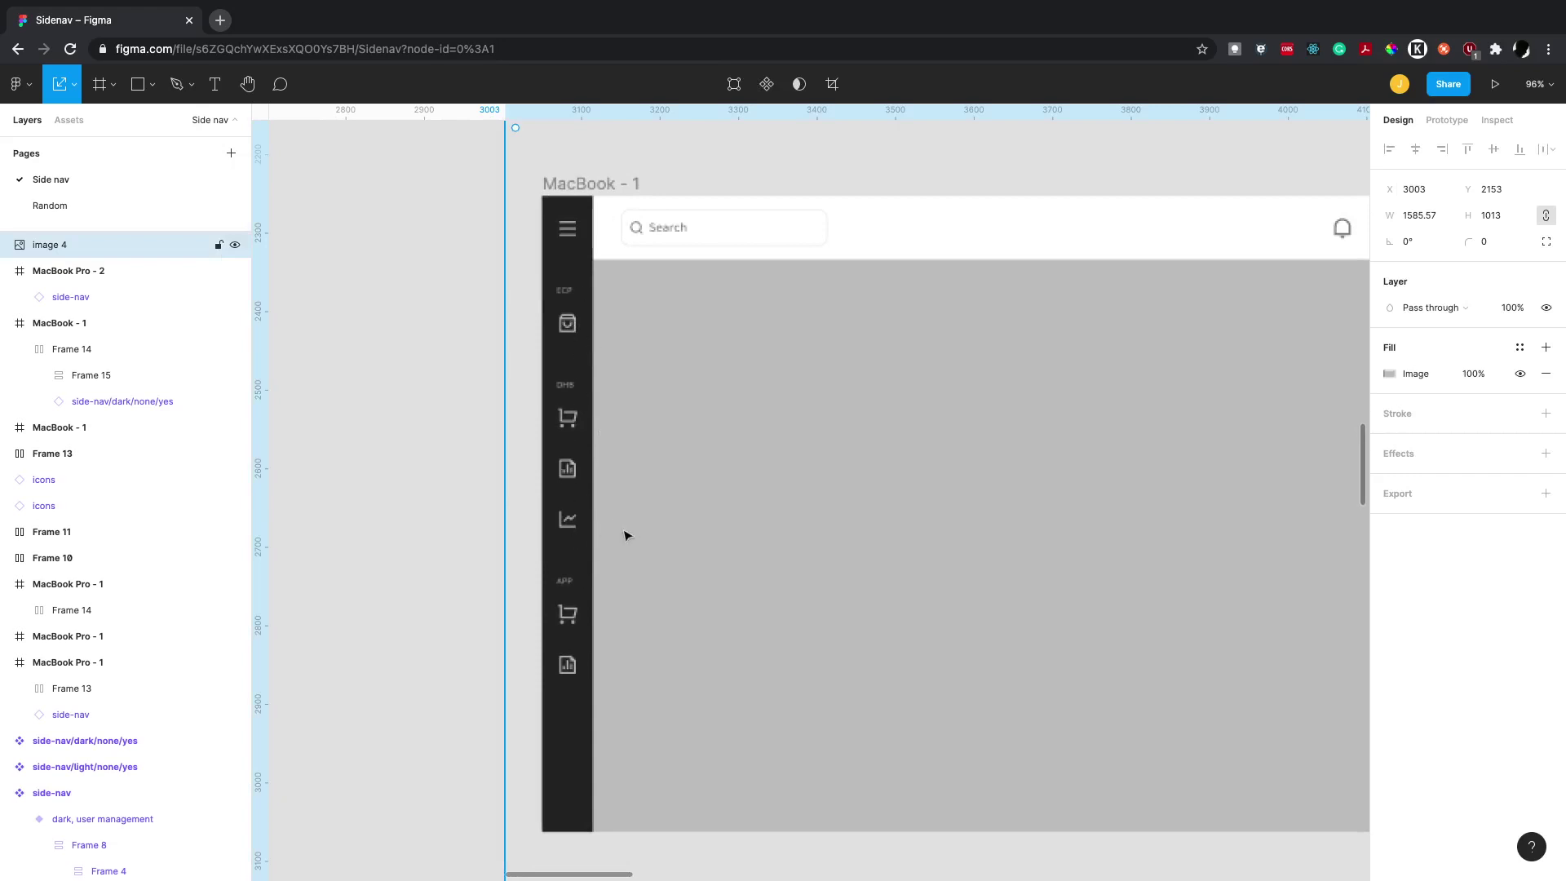
scroll(625, 534, down, 3)
scroll(626, 534, up, 5)
scroll(625, 535, up, 5)
scroll(626, 535, up, 3)
scroll(626, 534, left, 2)
scroll(626, 534, left, 2)
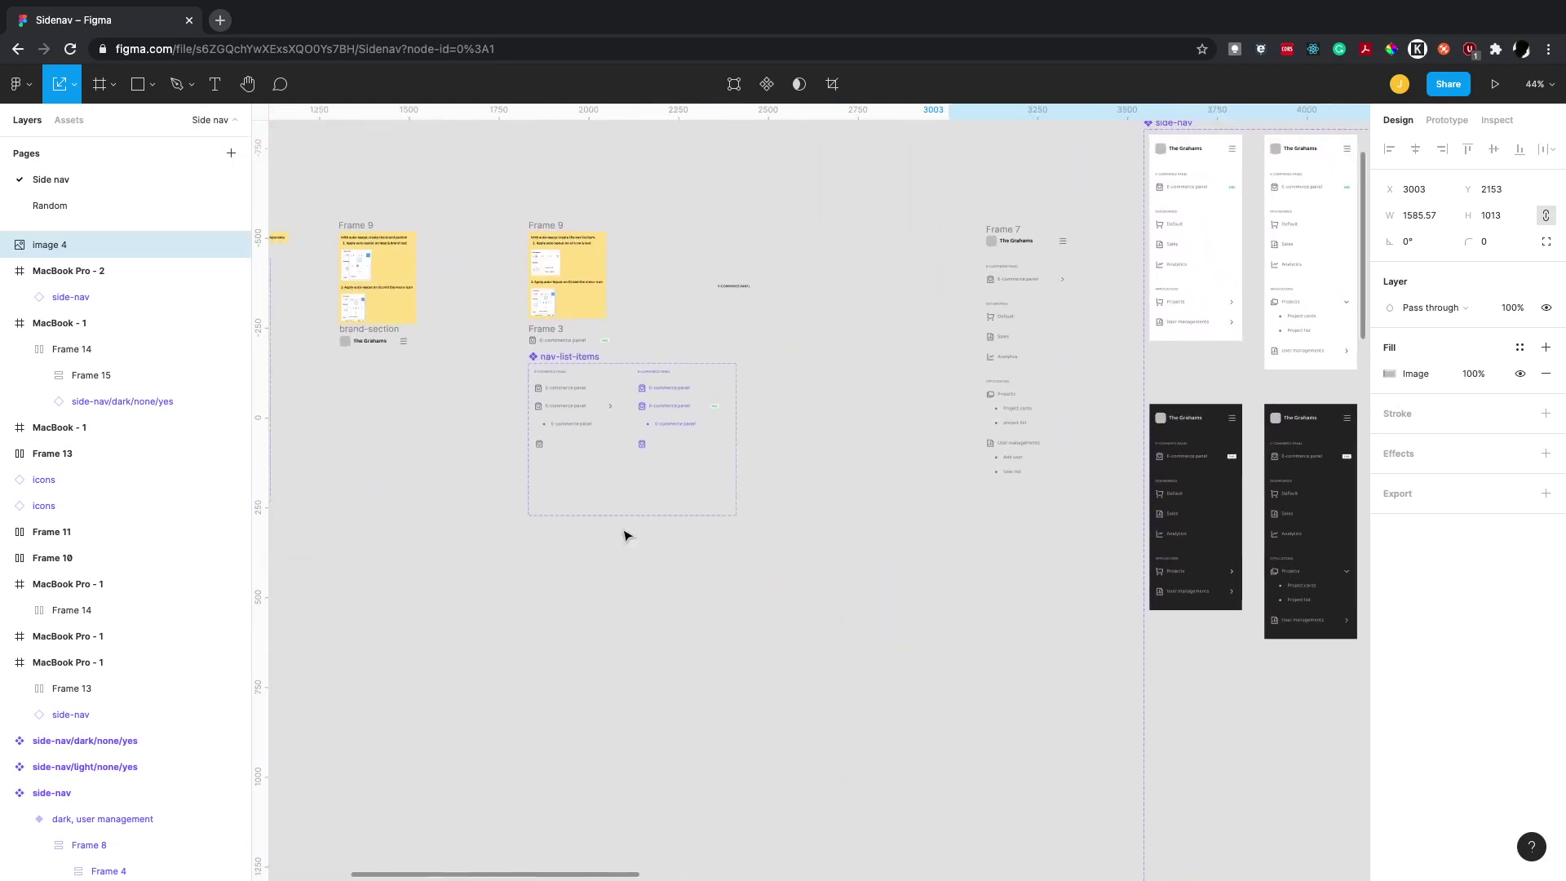
scroll(565, 447, up, 5)
scroll(563, 444, up, 1)
scroll(508, 522, up, 2)
scroll(512, 510, up, 2)
Delete both the inactive and active icon-only variants from nav-list-items.
click(491, 473)
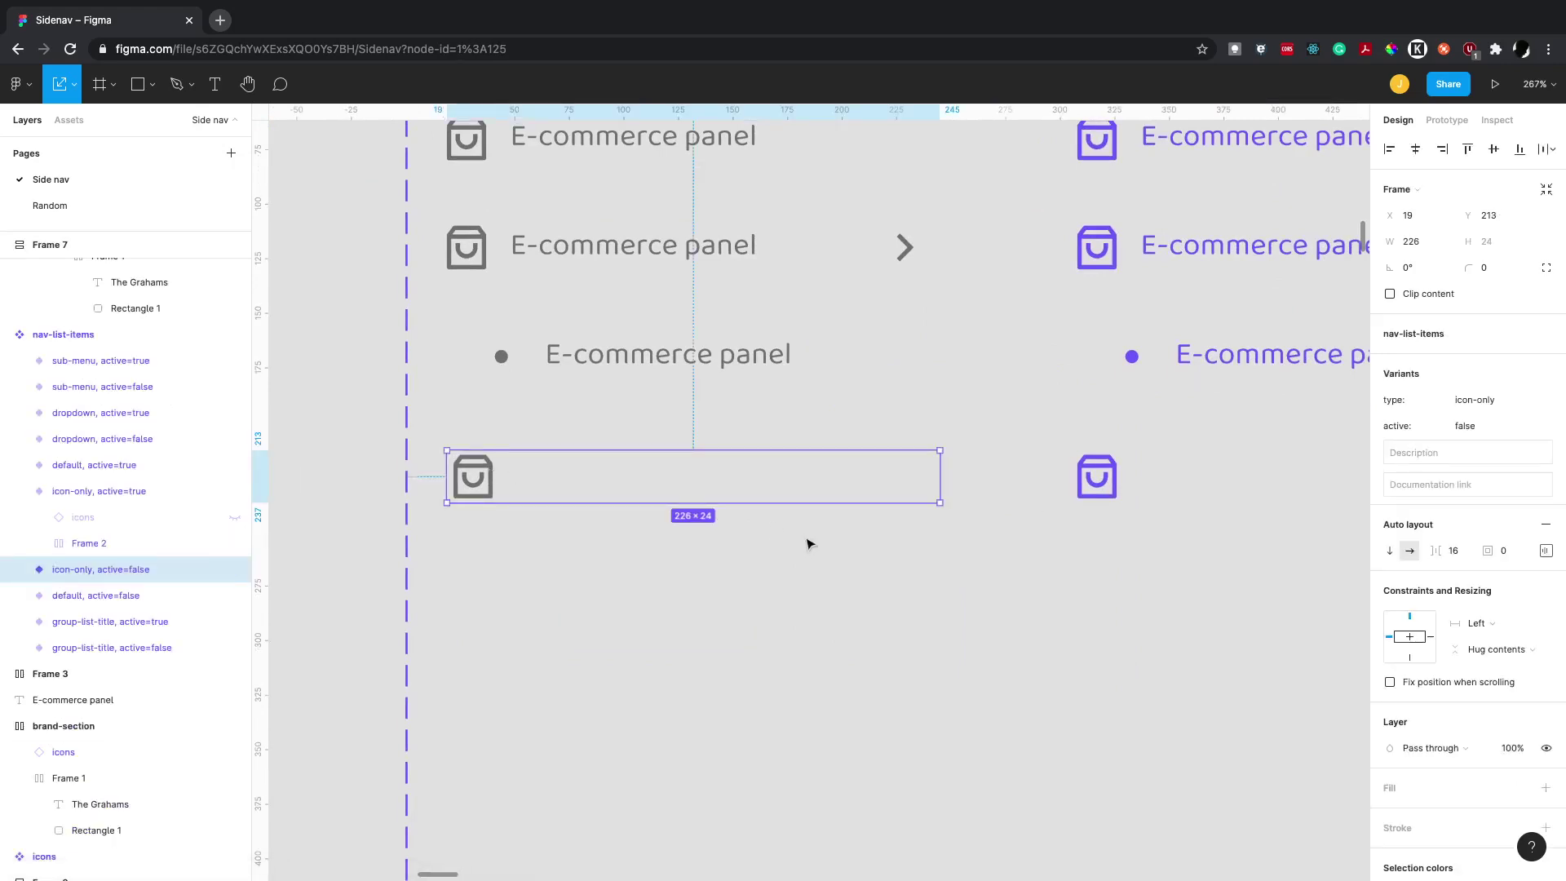
shift+click(1106, 481)
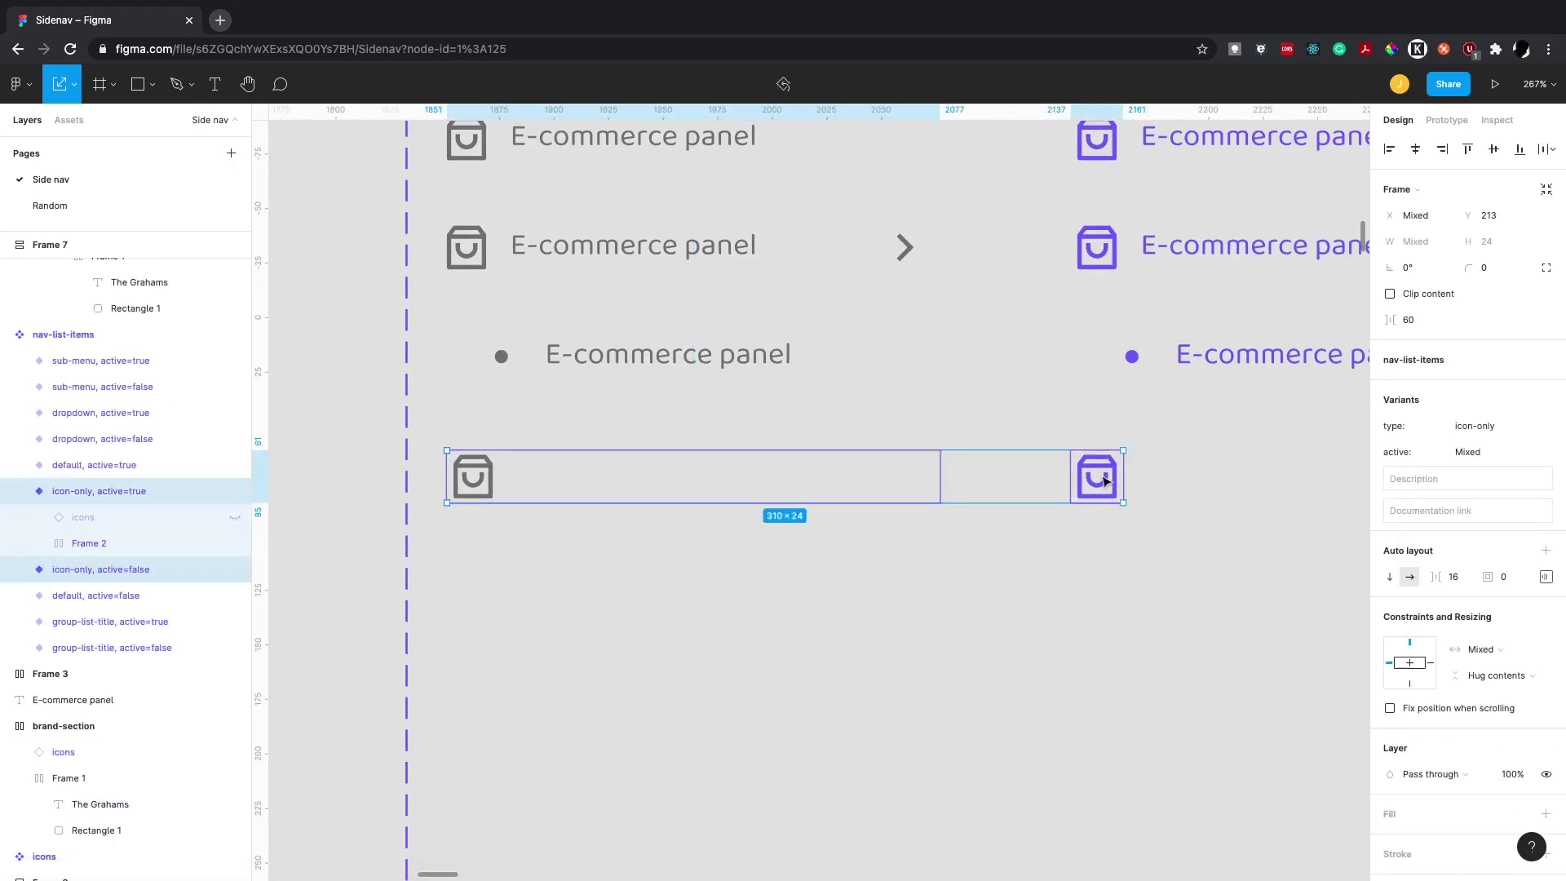
key(Delete)
scroll(1105, 479, up, 3)
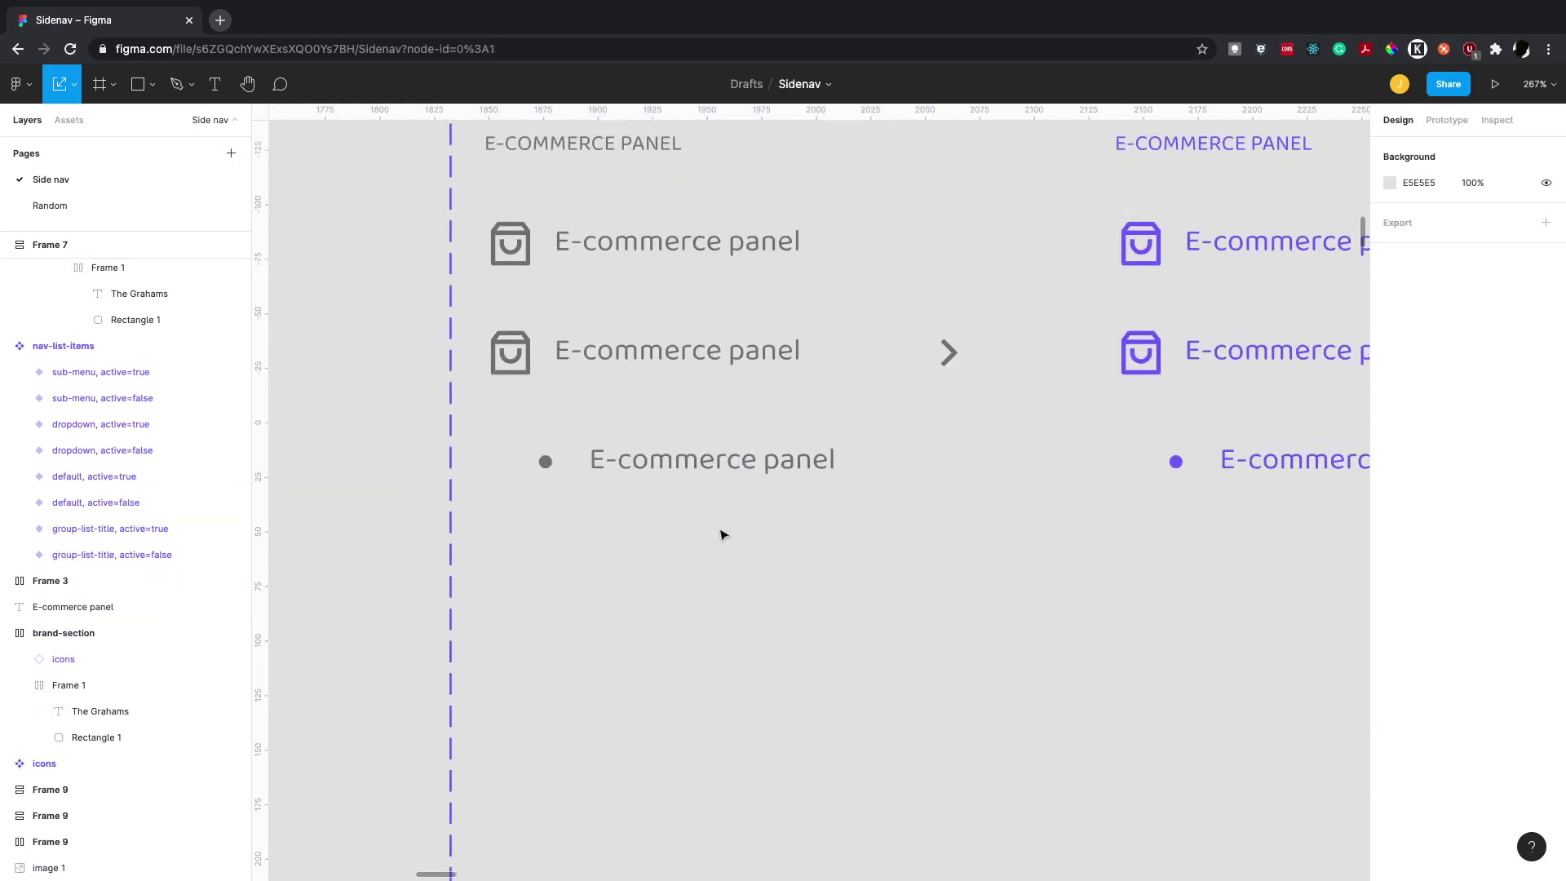
Review the eight-variant set, confirming the inactive default item is still 226 × 24 px.
click(664, 279)
scroll(663, 280, down, 3)
scroll(664, 280, right, 2)
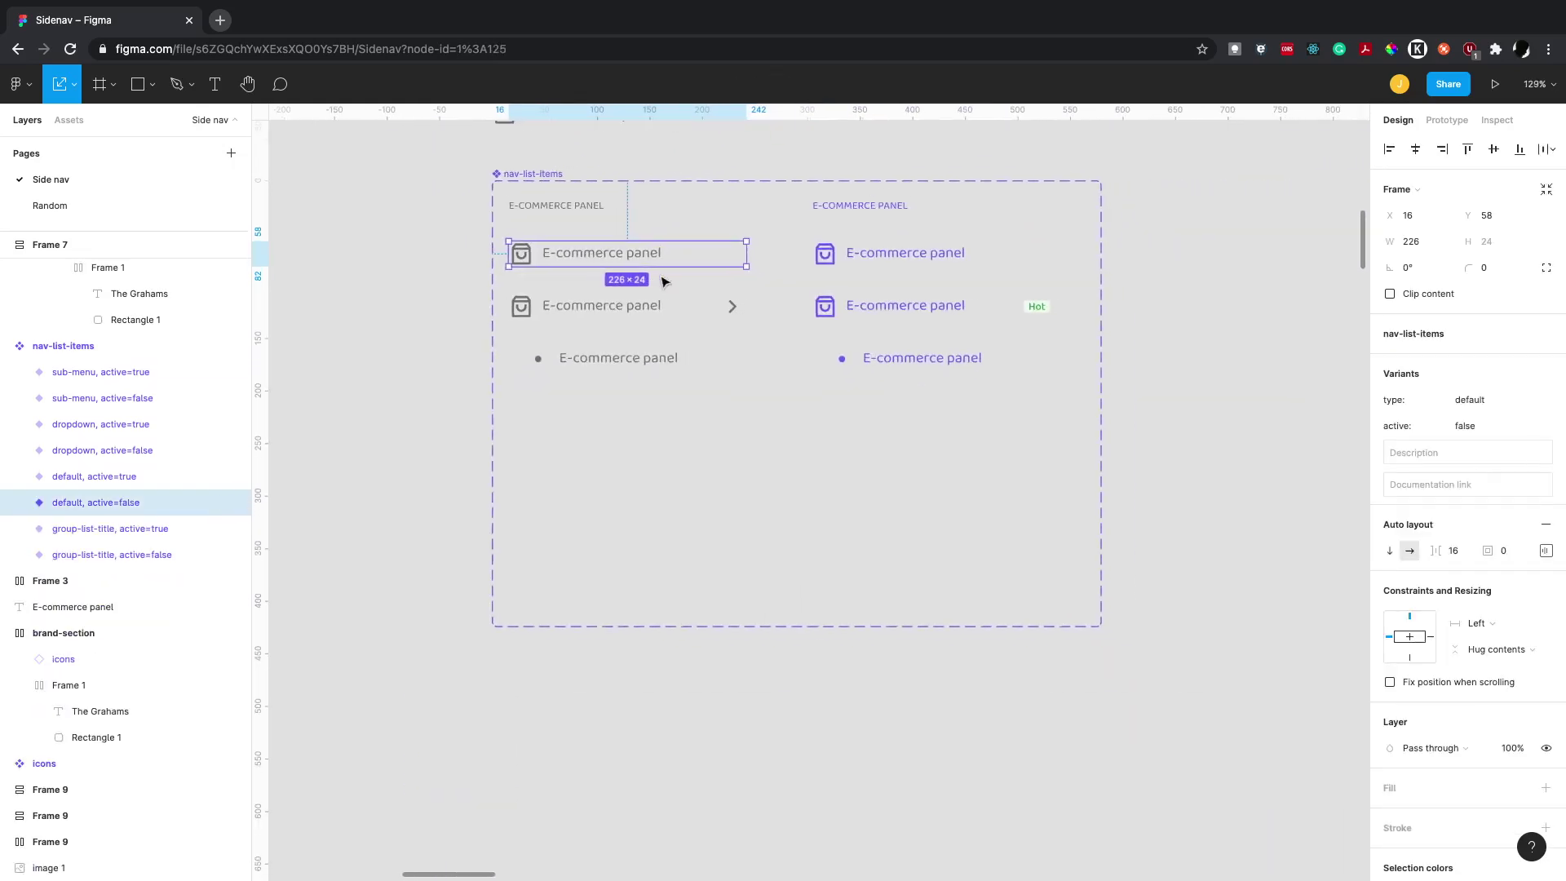
click(1065, 612)
click(527, 174)
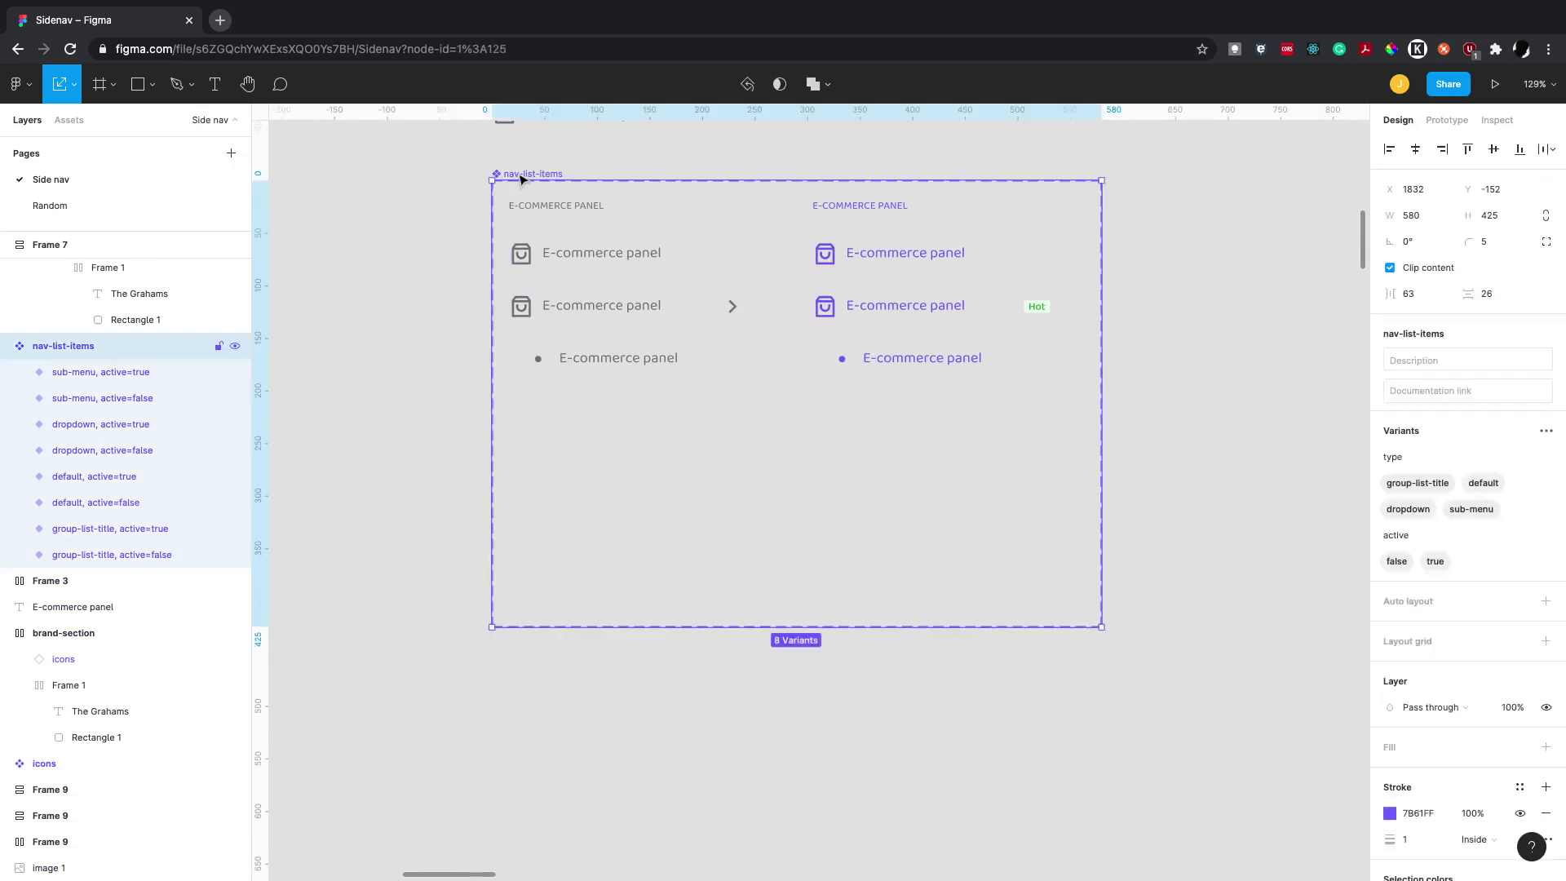
click(582, 254)
click(532, 174)
click(602, 247)
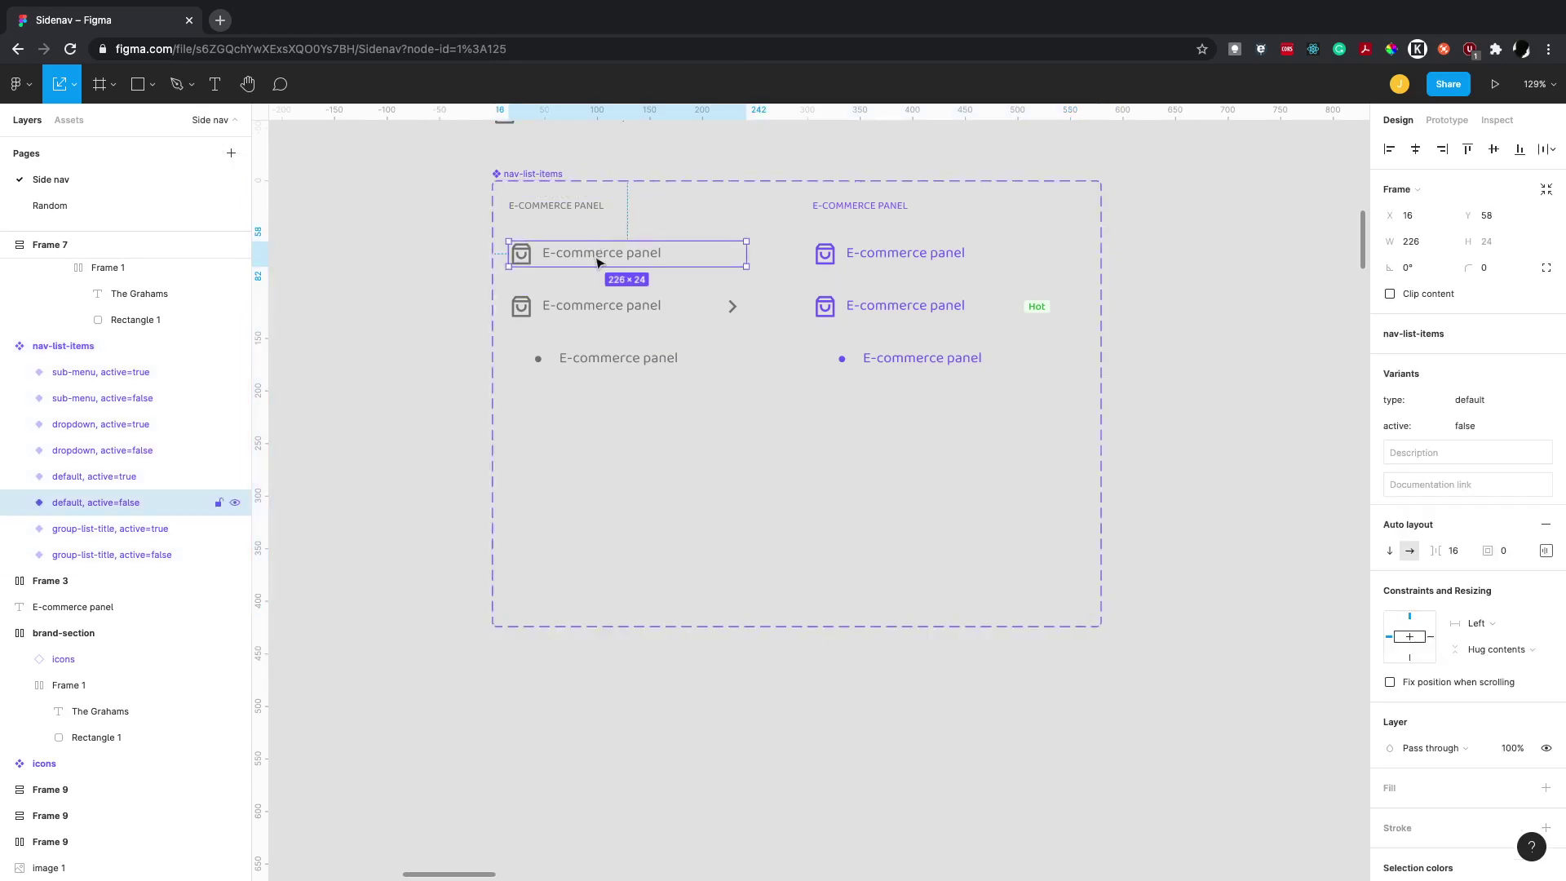
ctrl+scroll(805, 502, up, 5)
Duplicate the first list row below the others and hide its E-commerce panel label, leaving the bag icon.
ctrl+scroll(804, 500, down, 2)
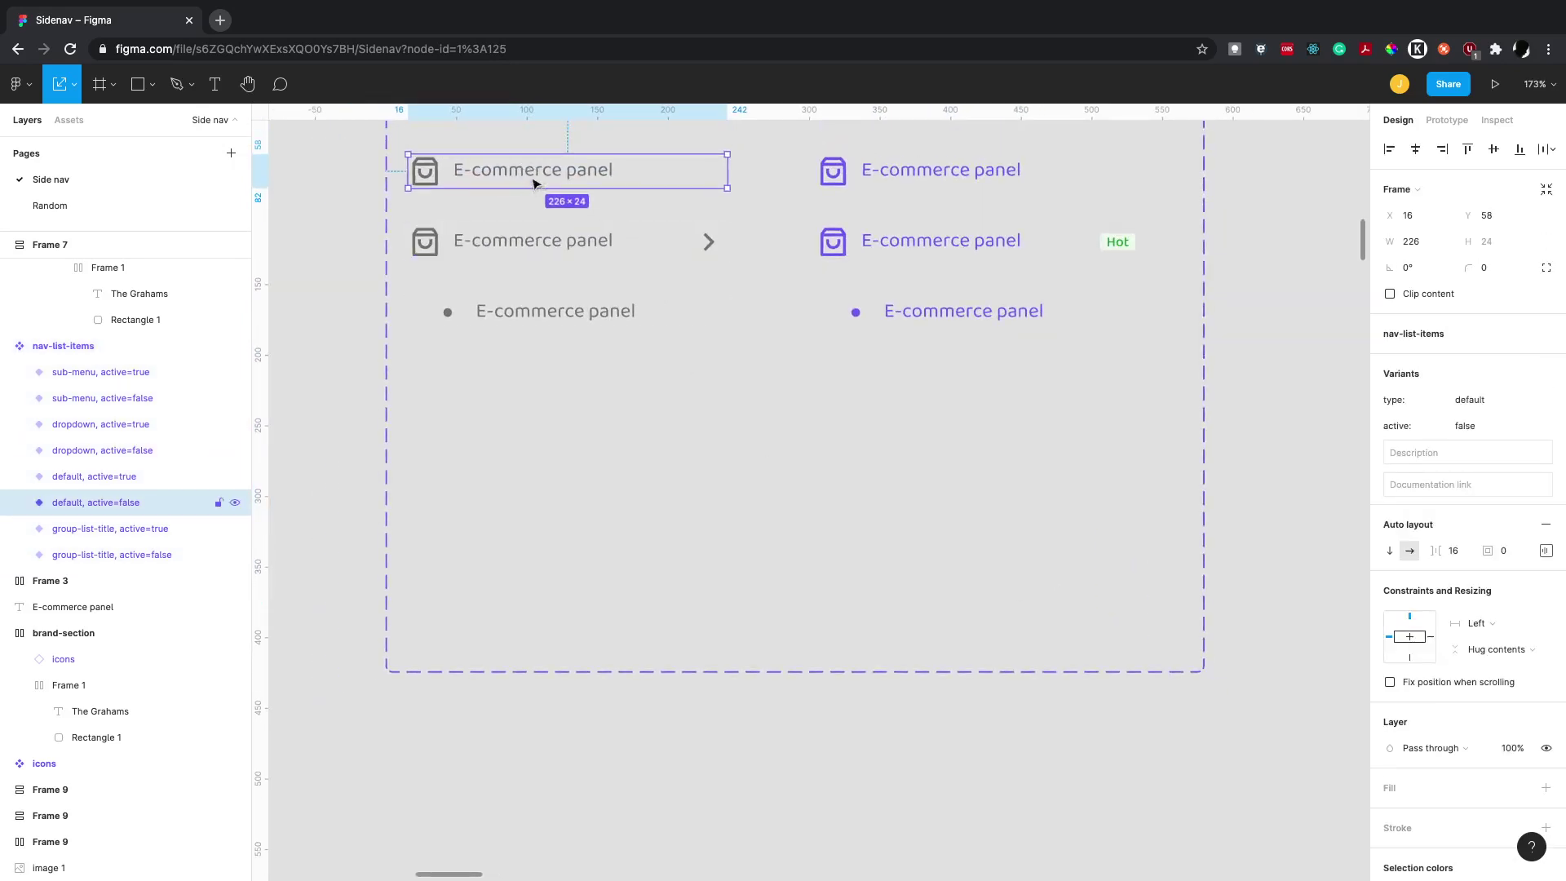
alt+drag(536, 184, 554, 403)
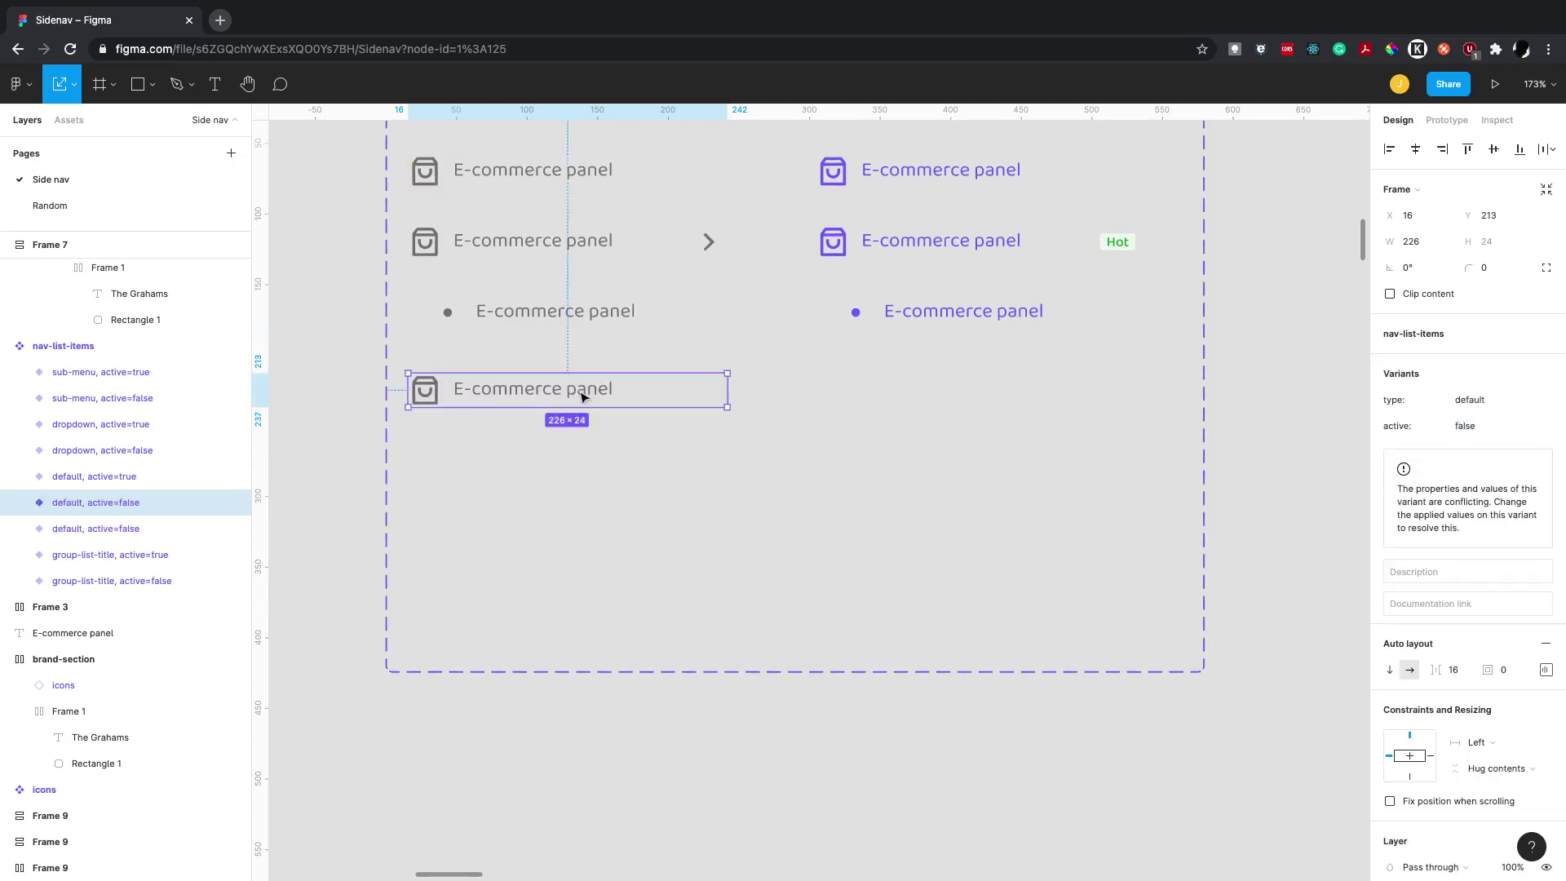
double_click(583, 396)
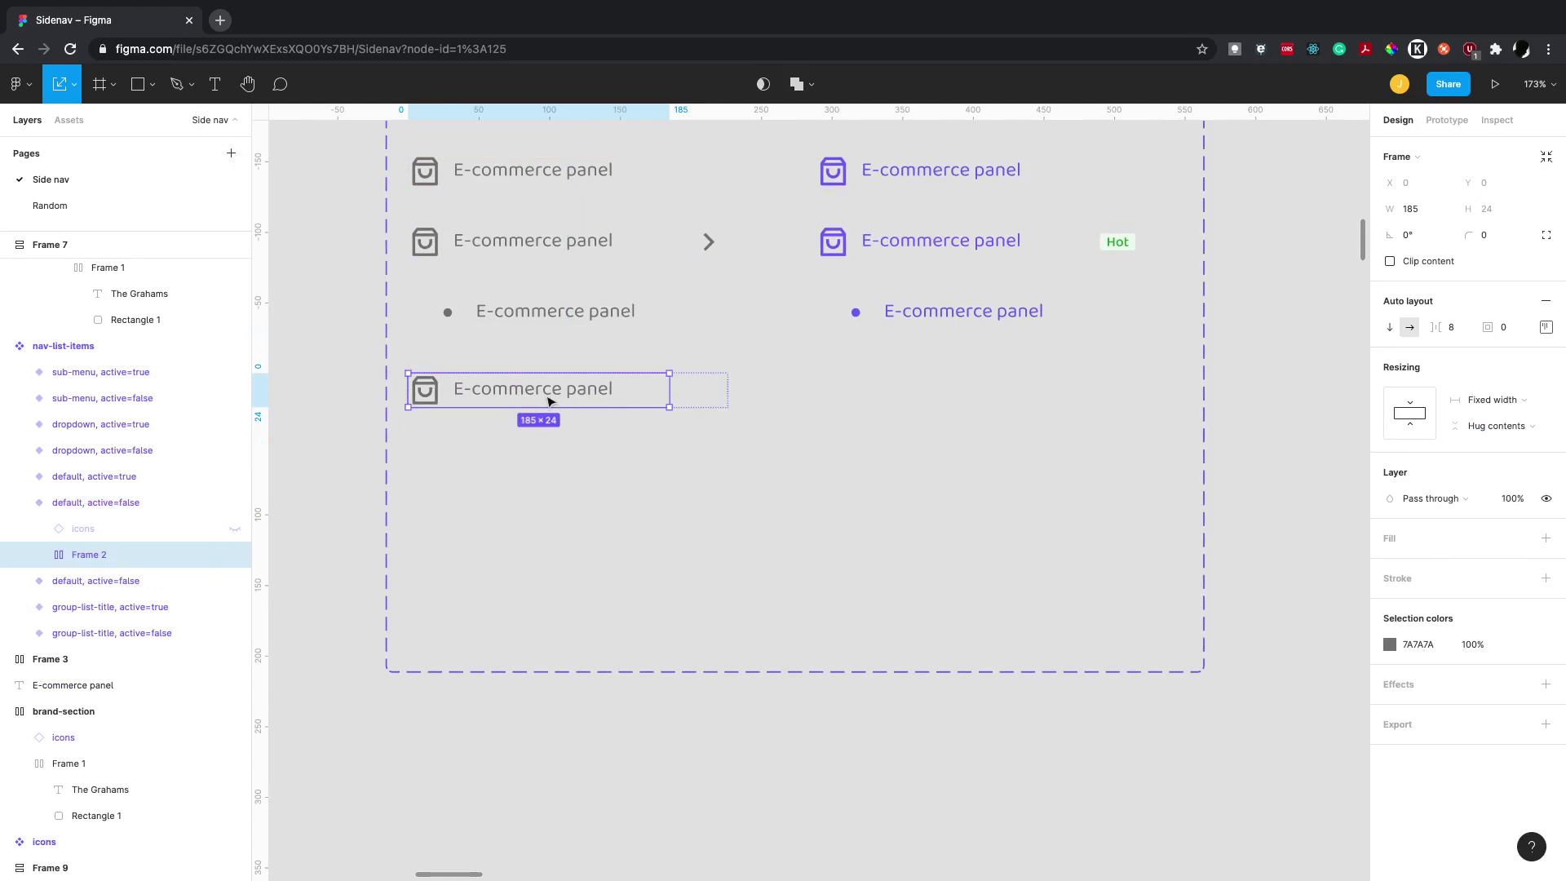
double_click(553, 403)
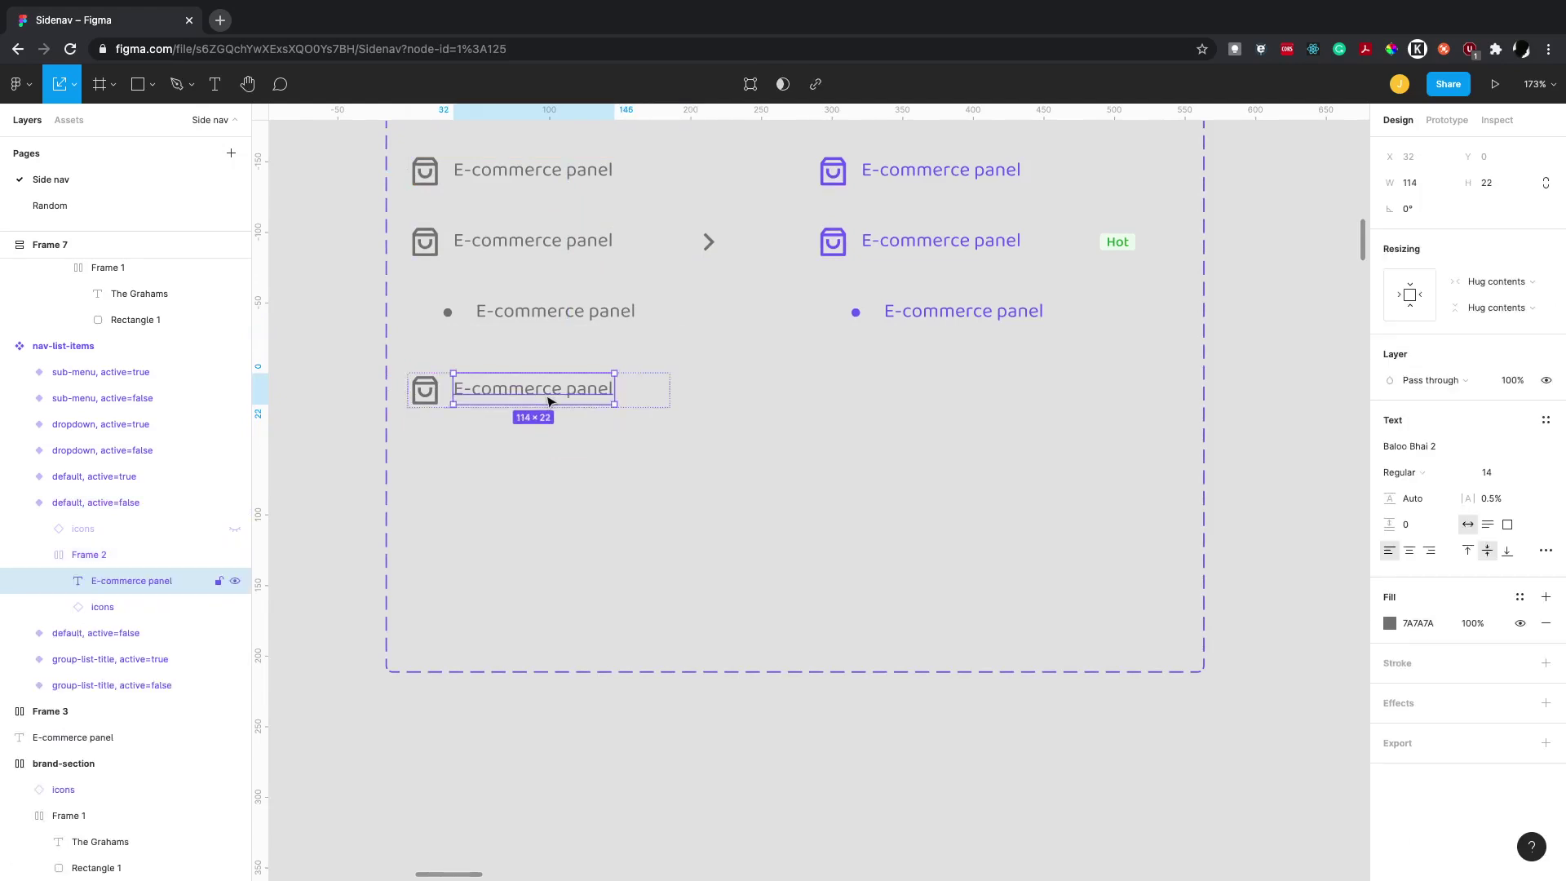
click(1546, 381)
click(552, 441)
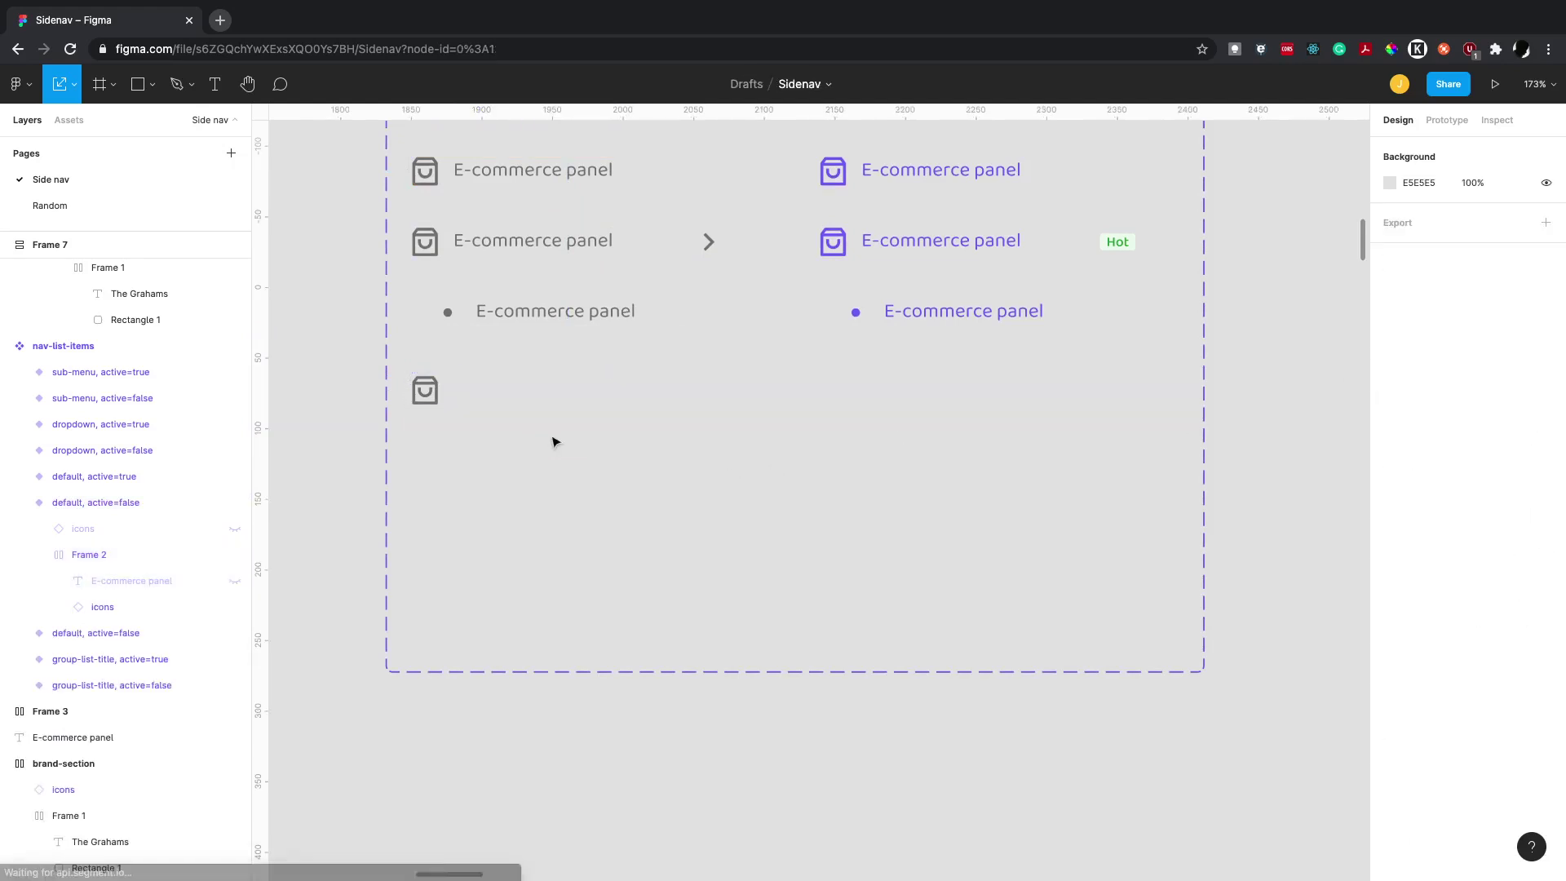
click(439, 399)
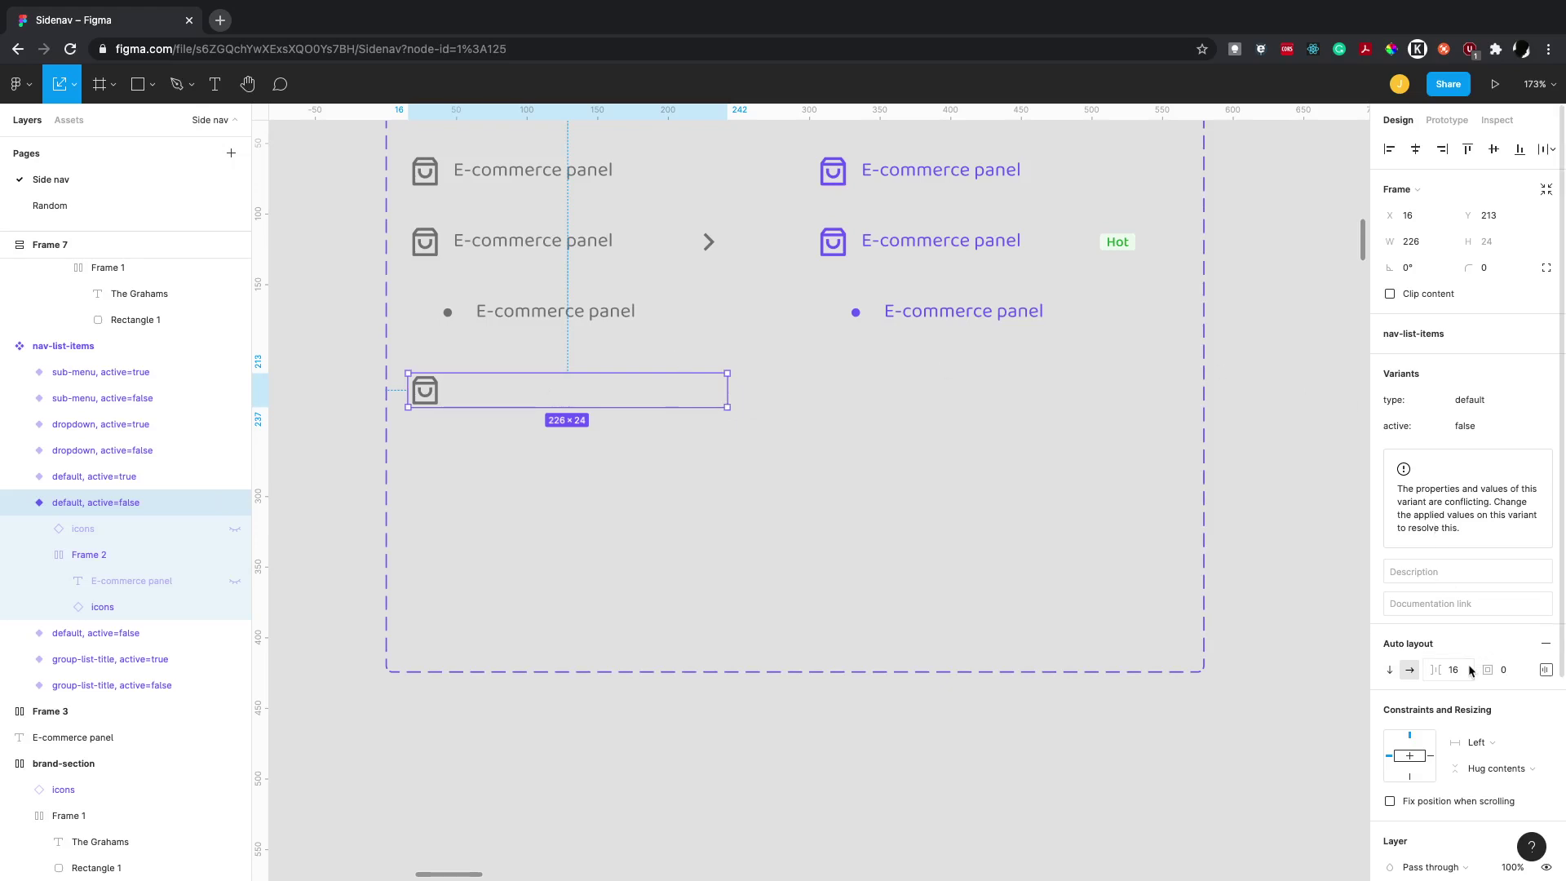
scroll(1471, 670, down, 1)
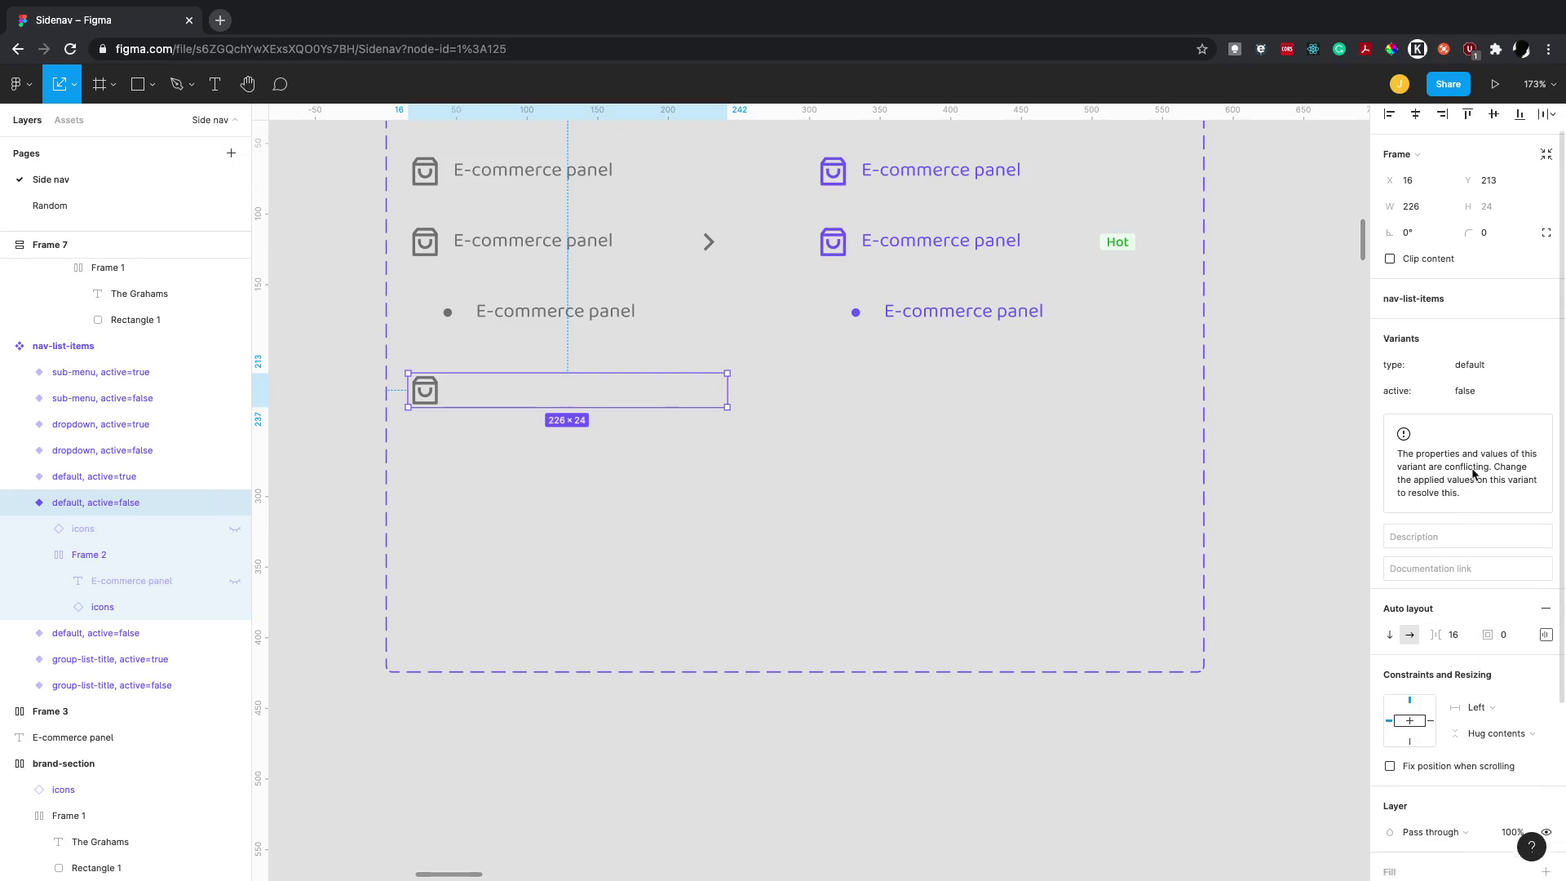
click(744, 515)
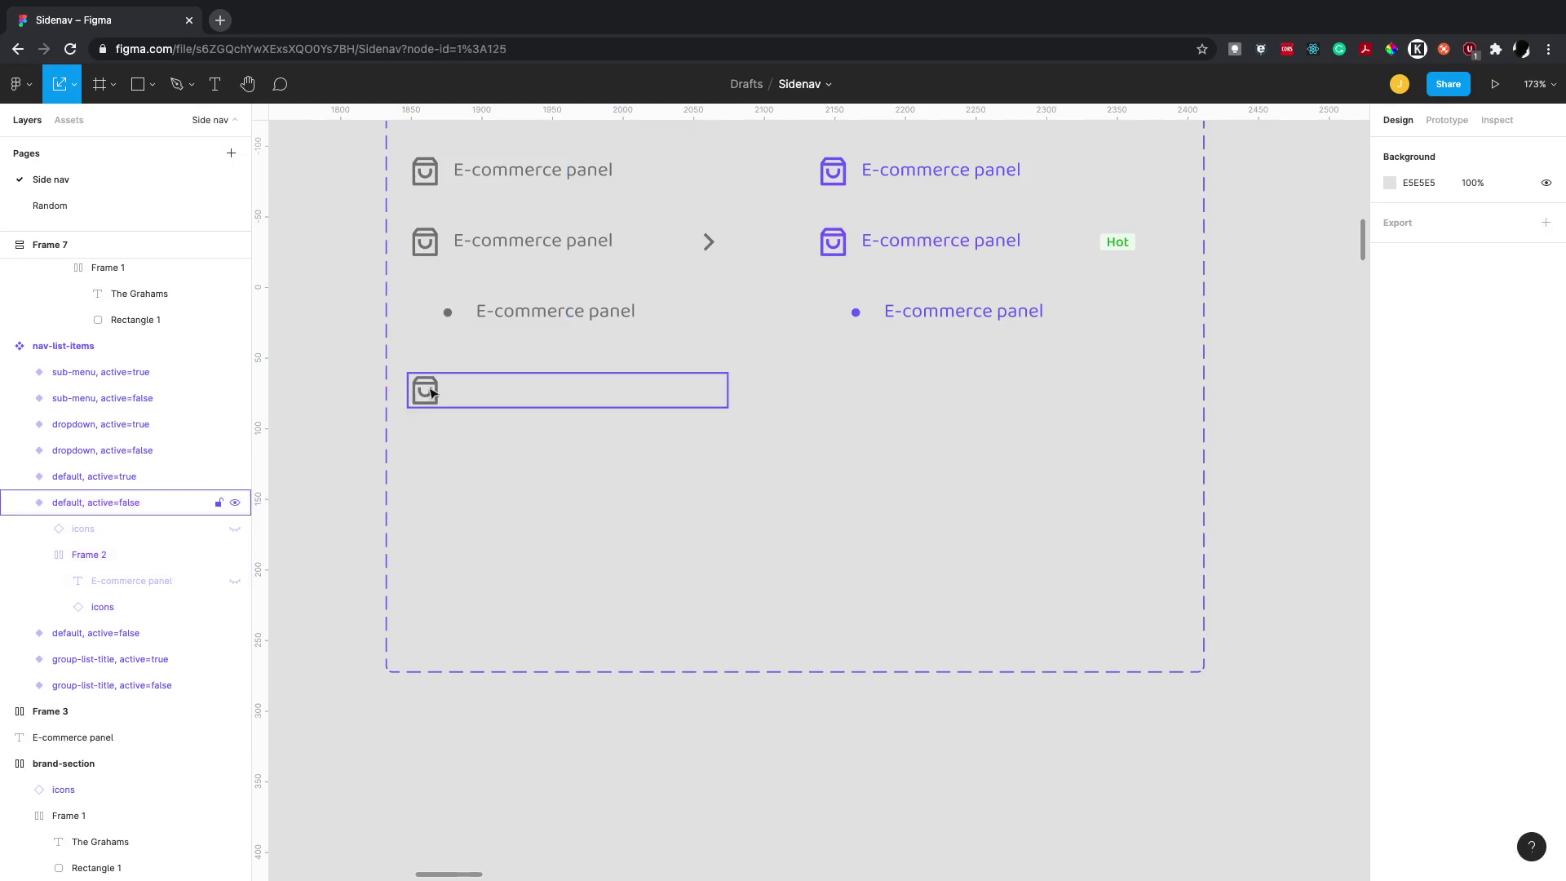
click(431, 394)
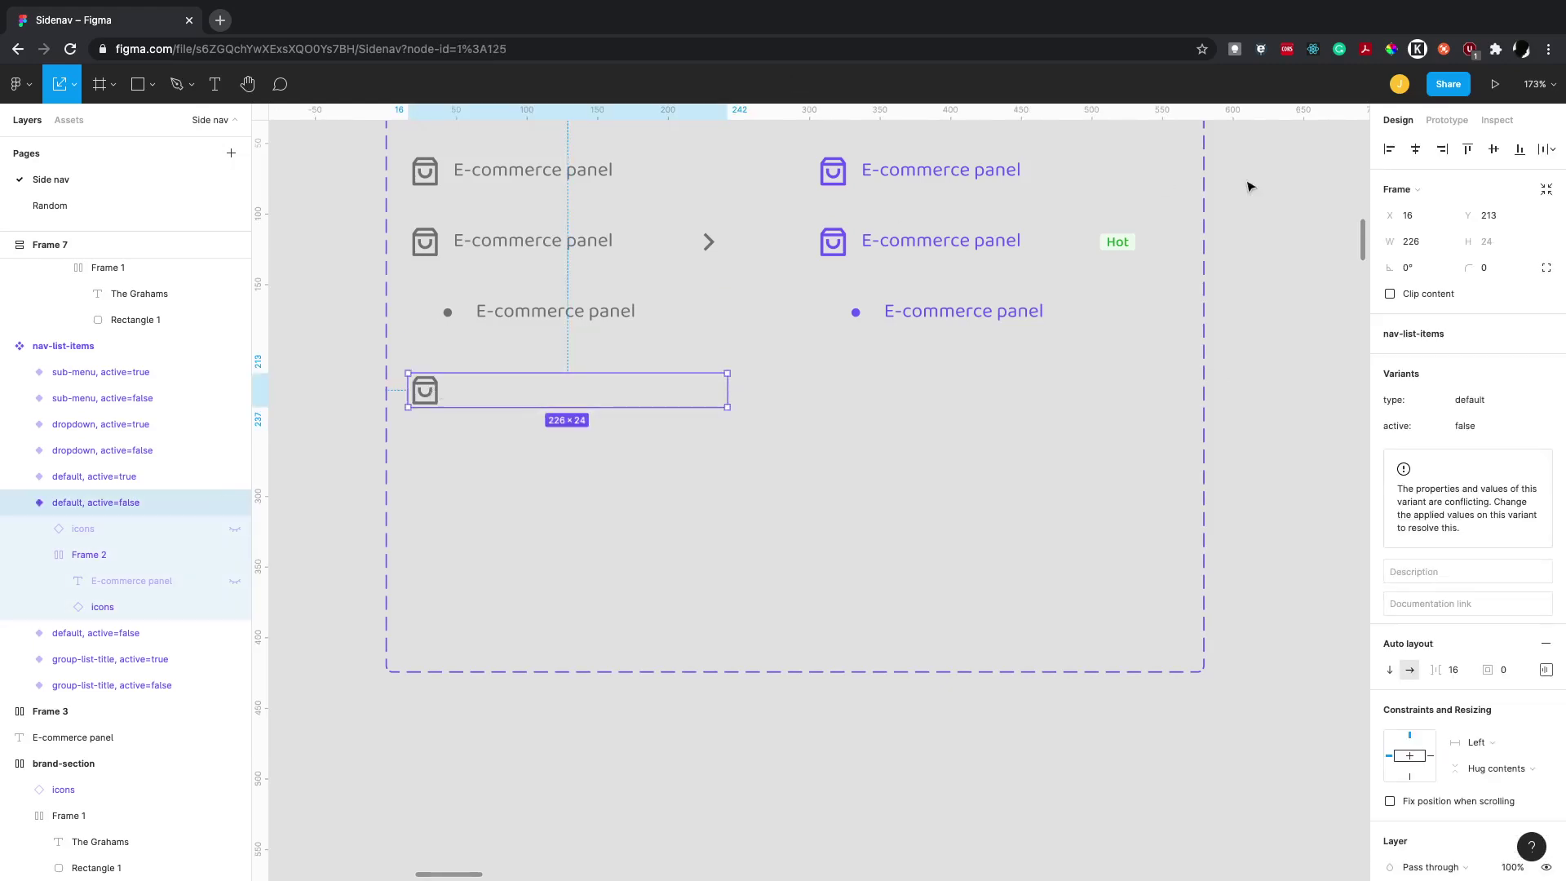
Set the new row and its inner Frame 2 to Hug contents, shrinking it to 24 × 24 px.
click(1545, 190)
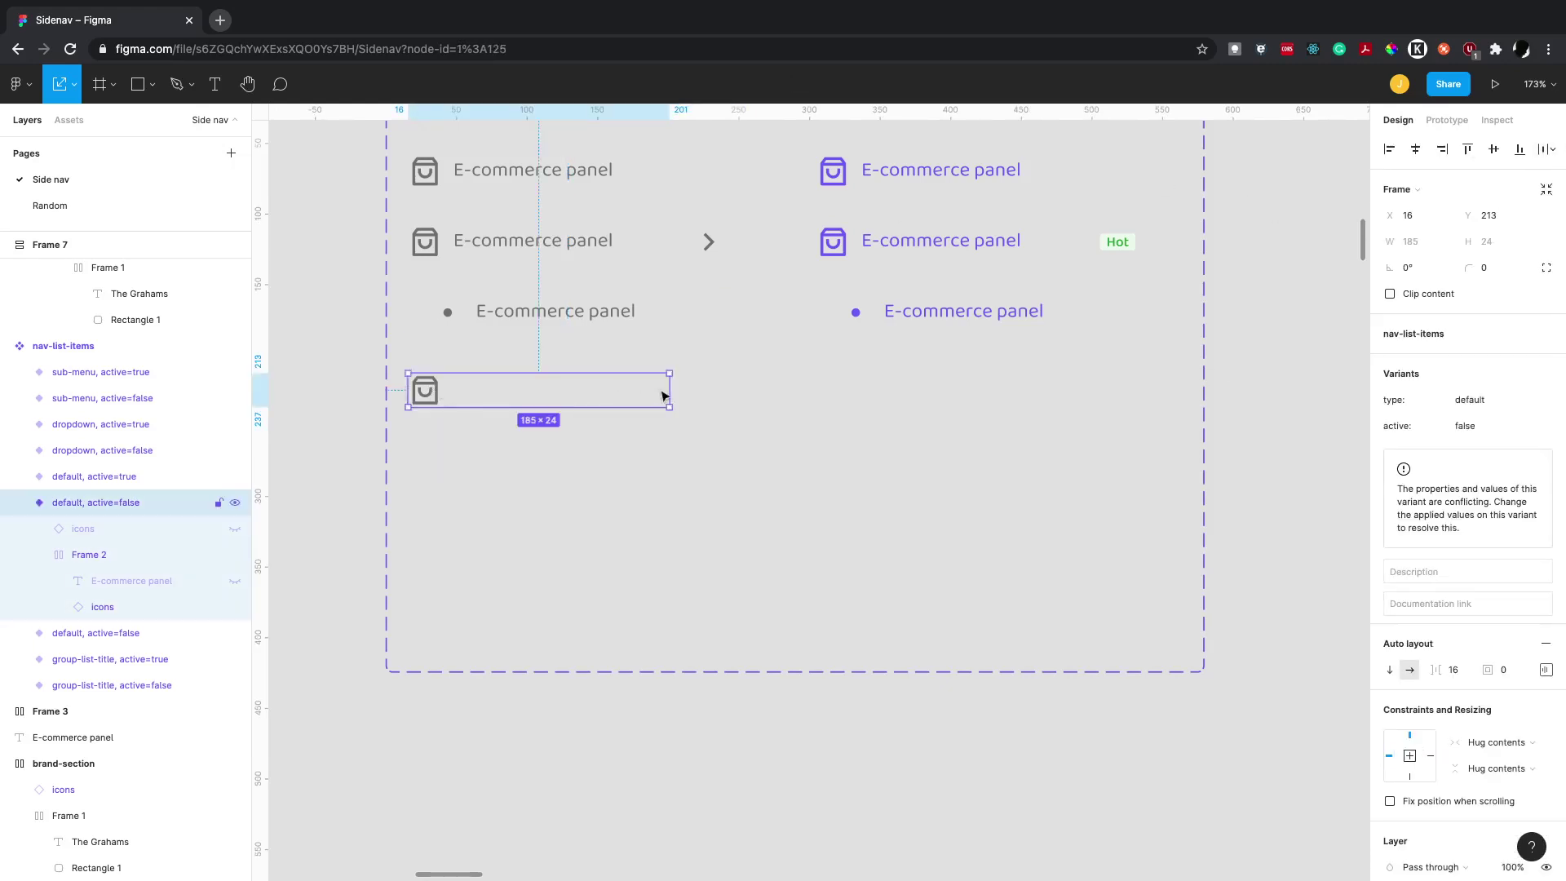
click(840, 452)
click(500, 390)
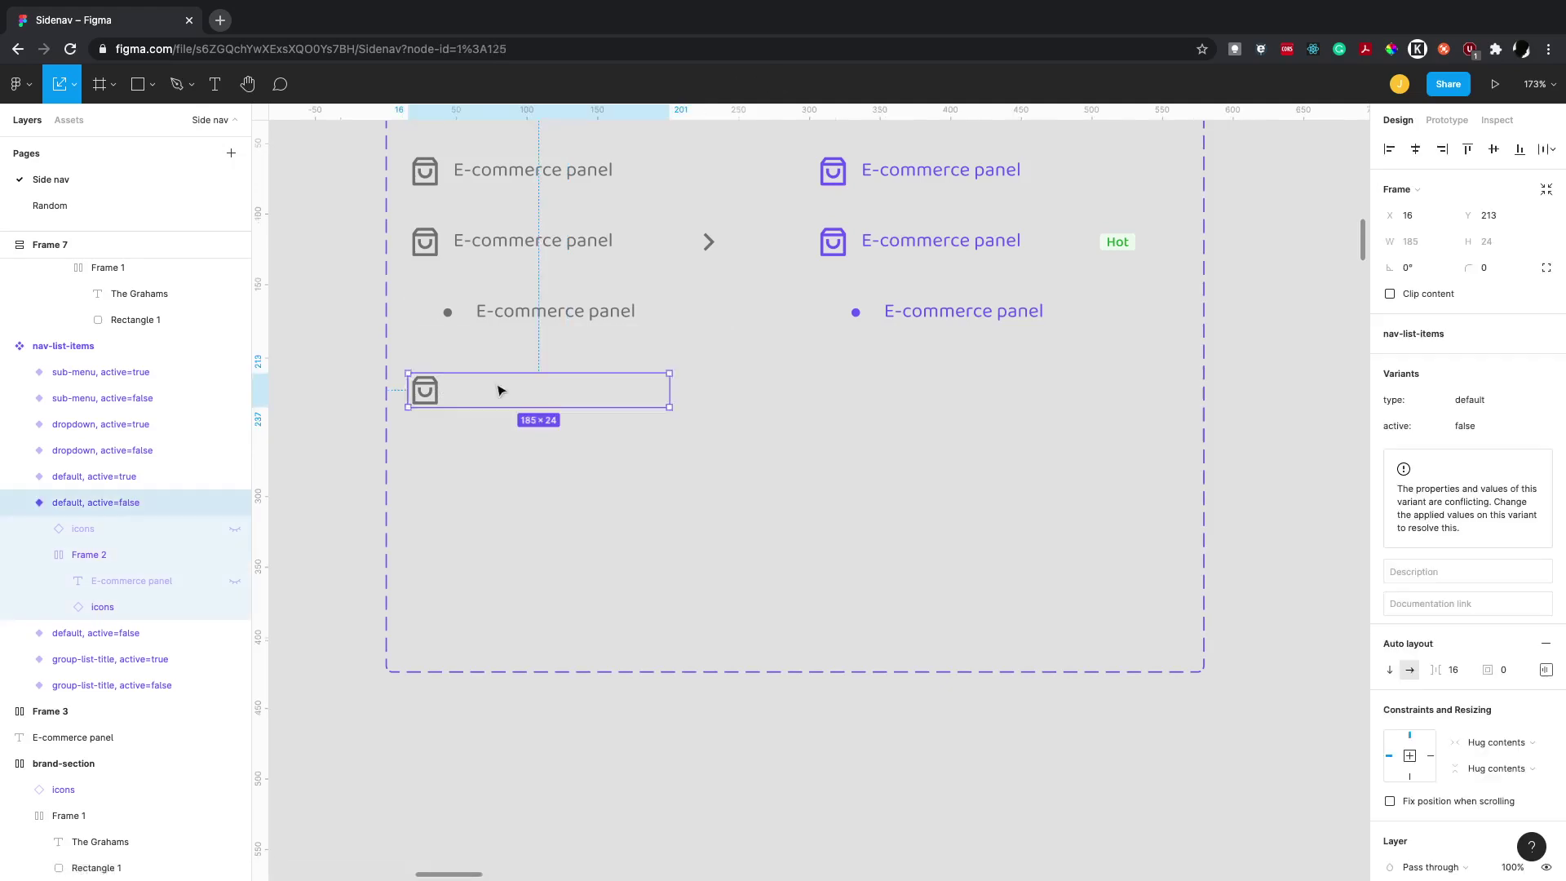
click(1510, 751)
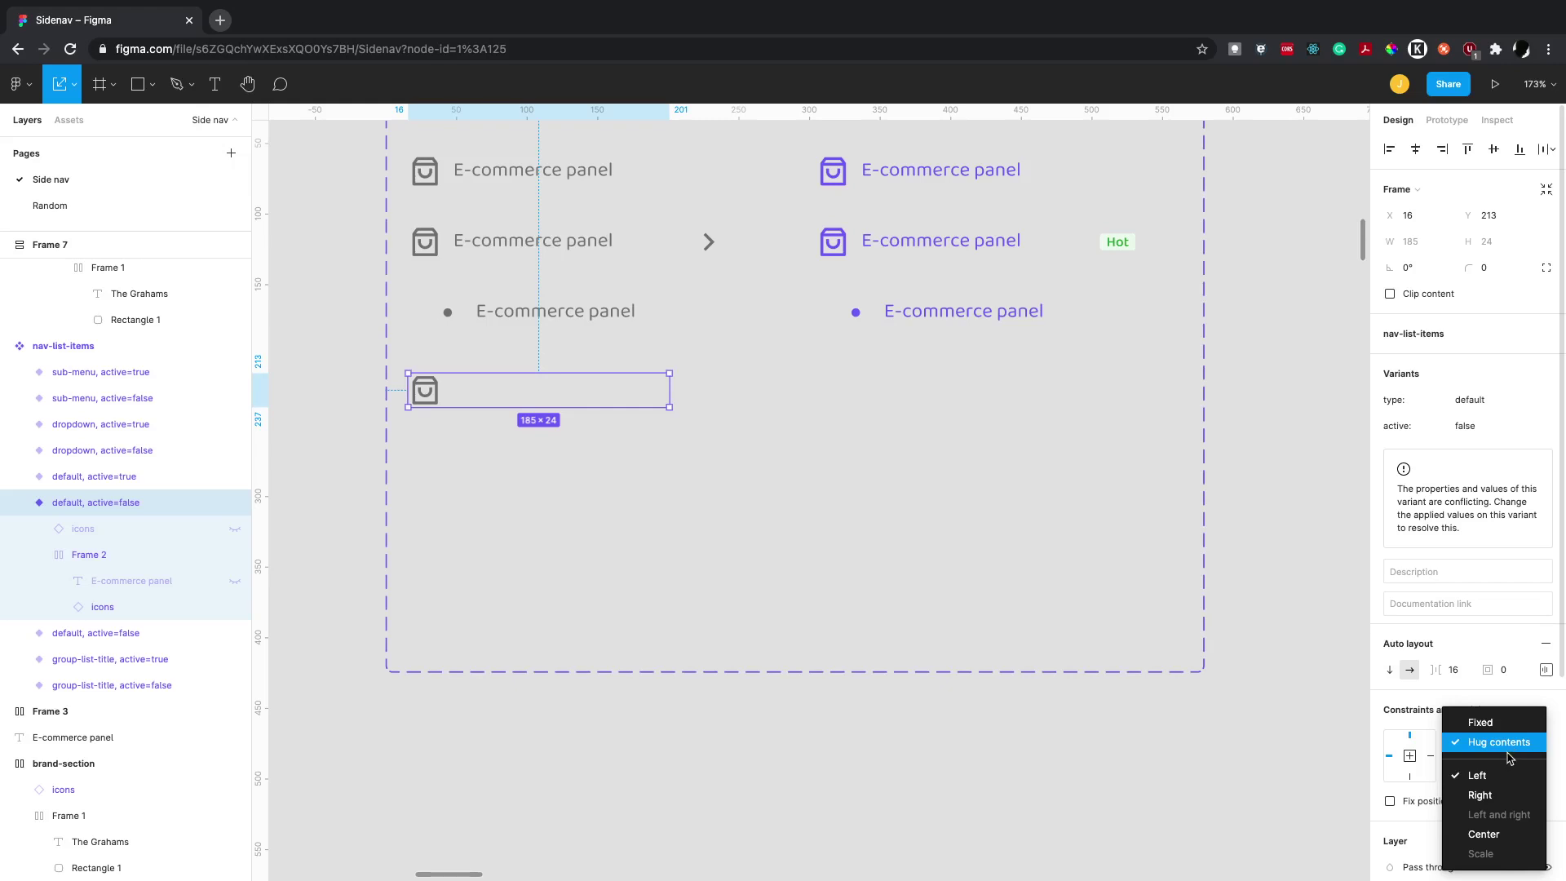
click(436, 405)
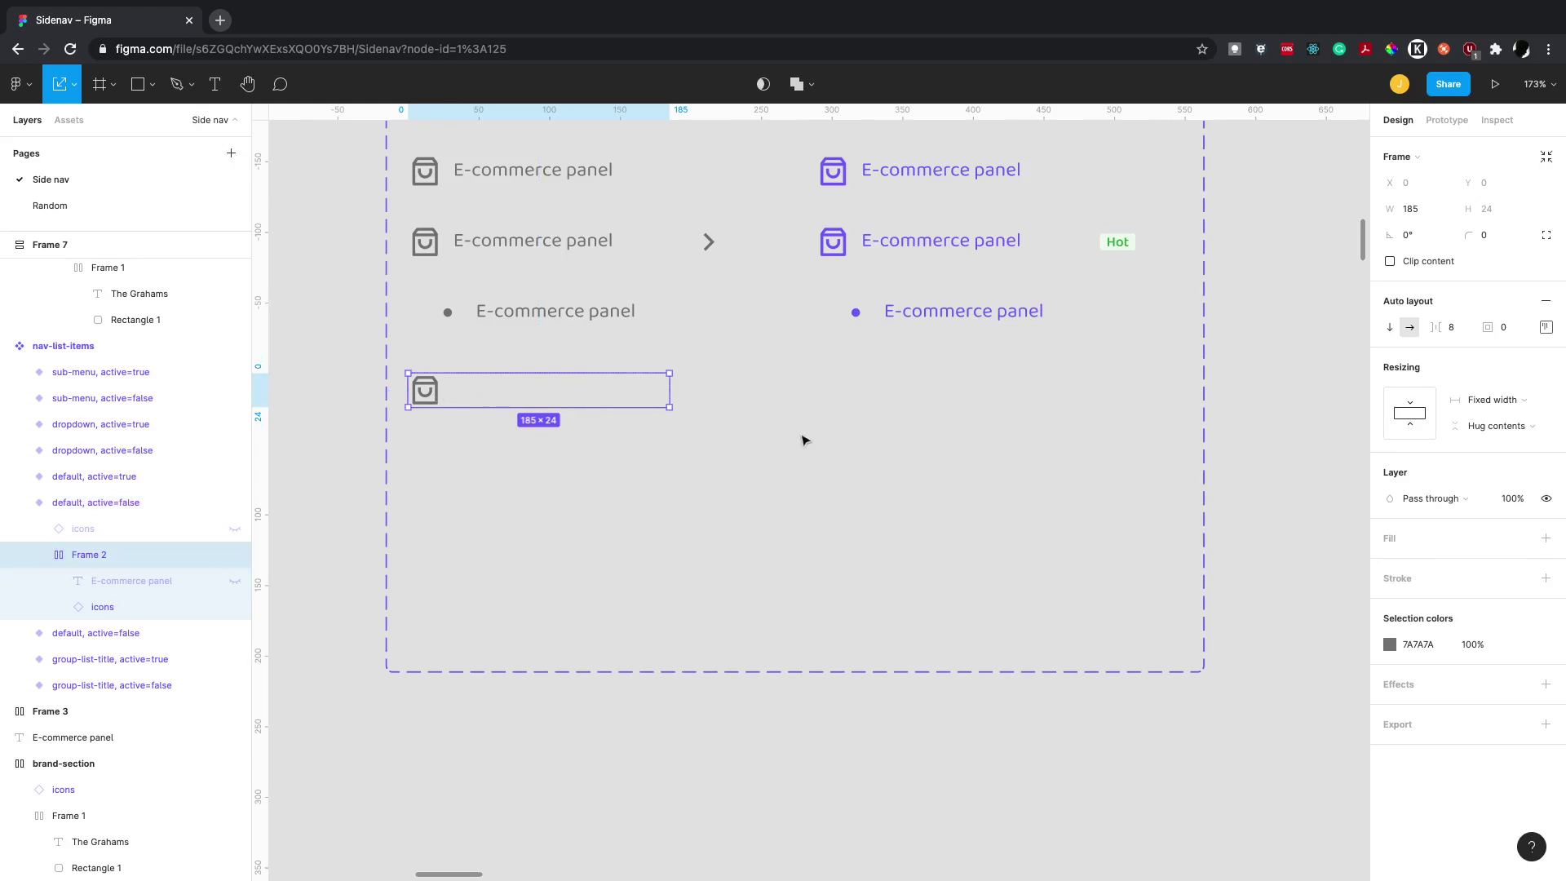
click(1523, 408)
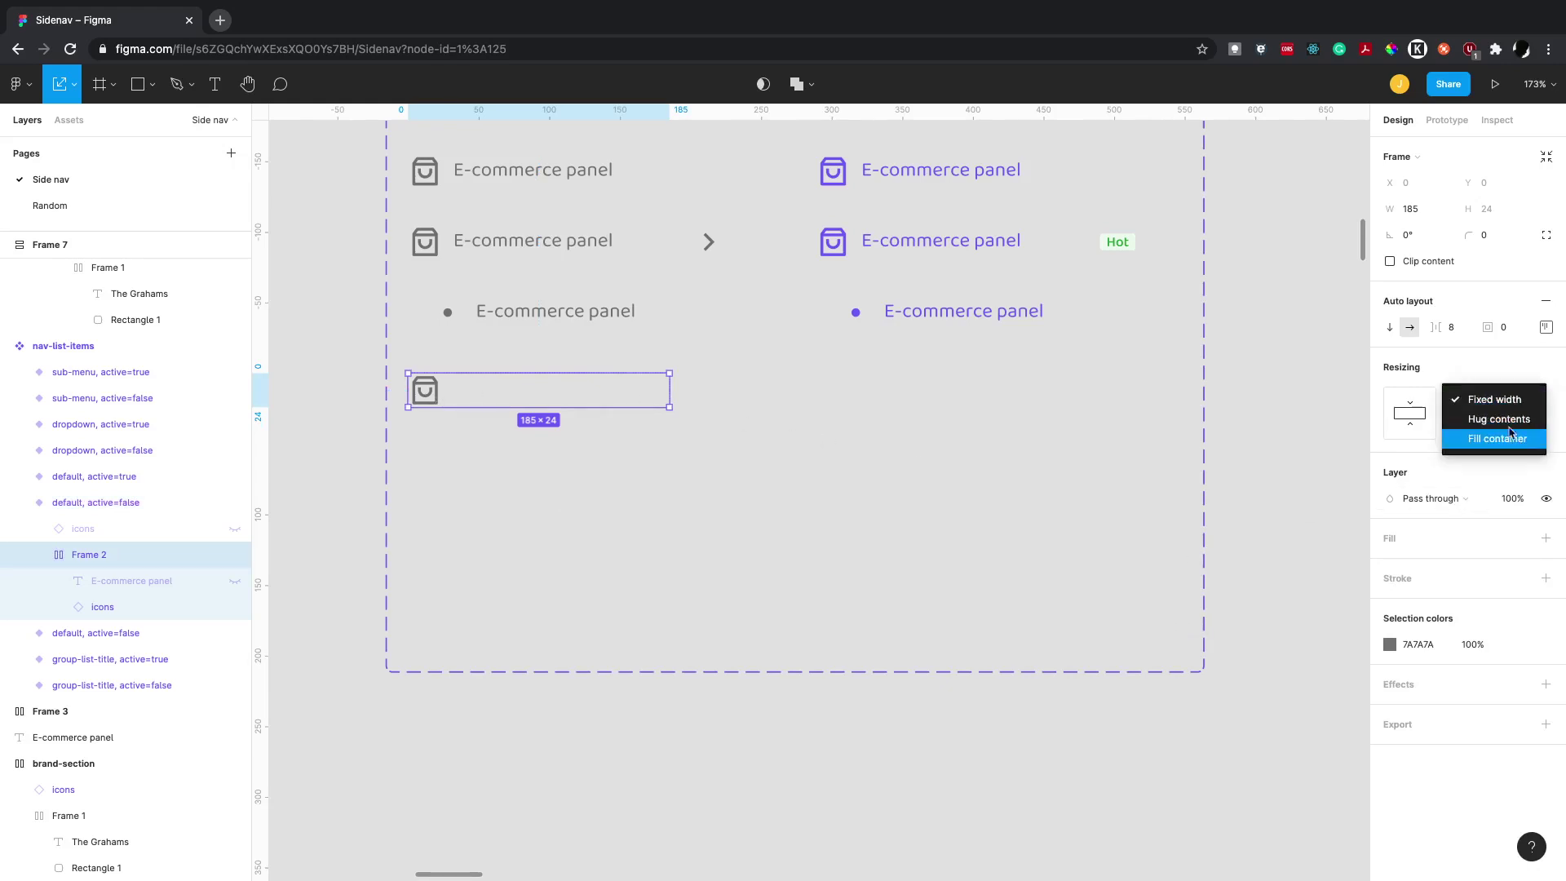
click(1506, 420)
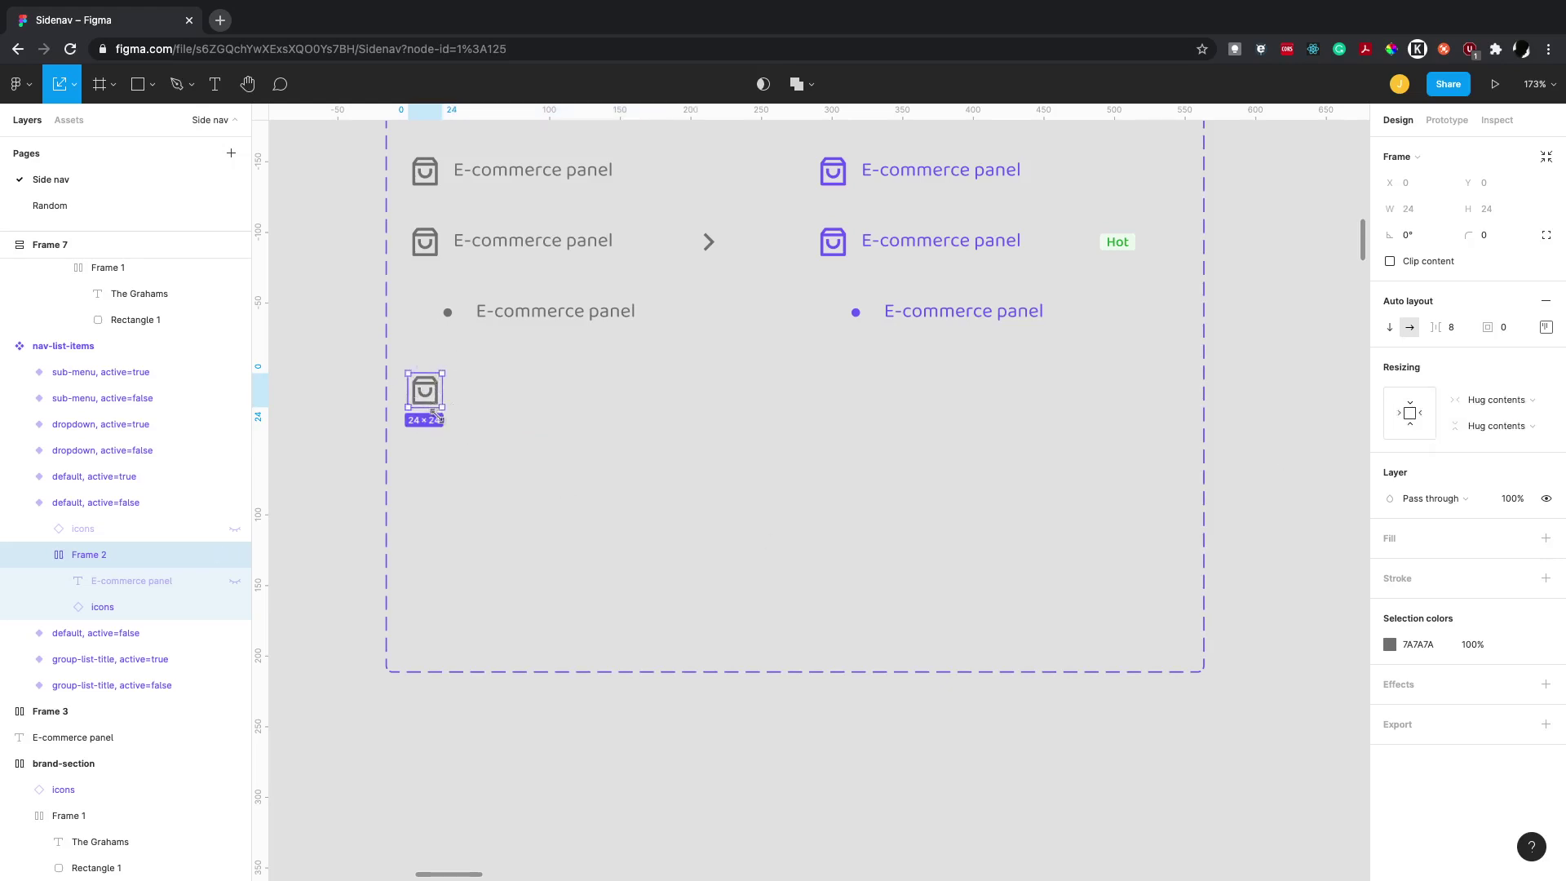
Replace the new row's variant type 'default' with 'icon-only'.
click(504, 408)
click(425, 392)
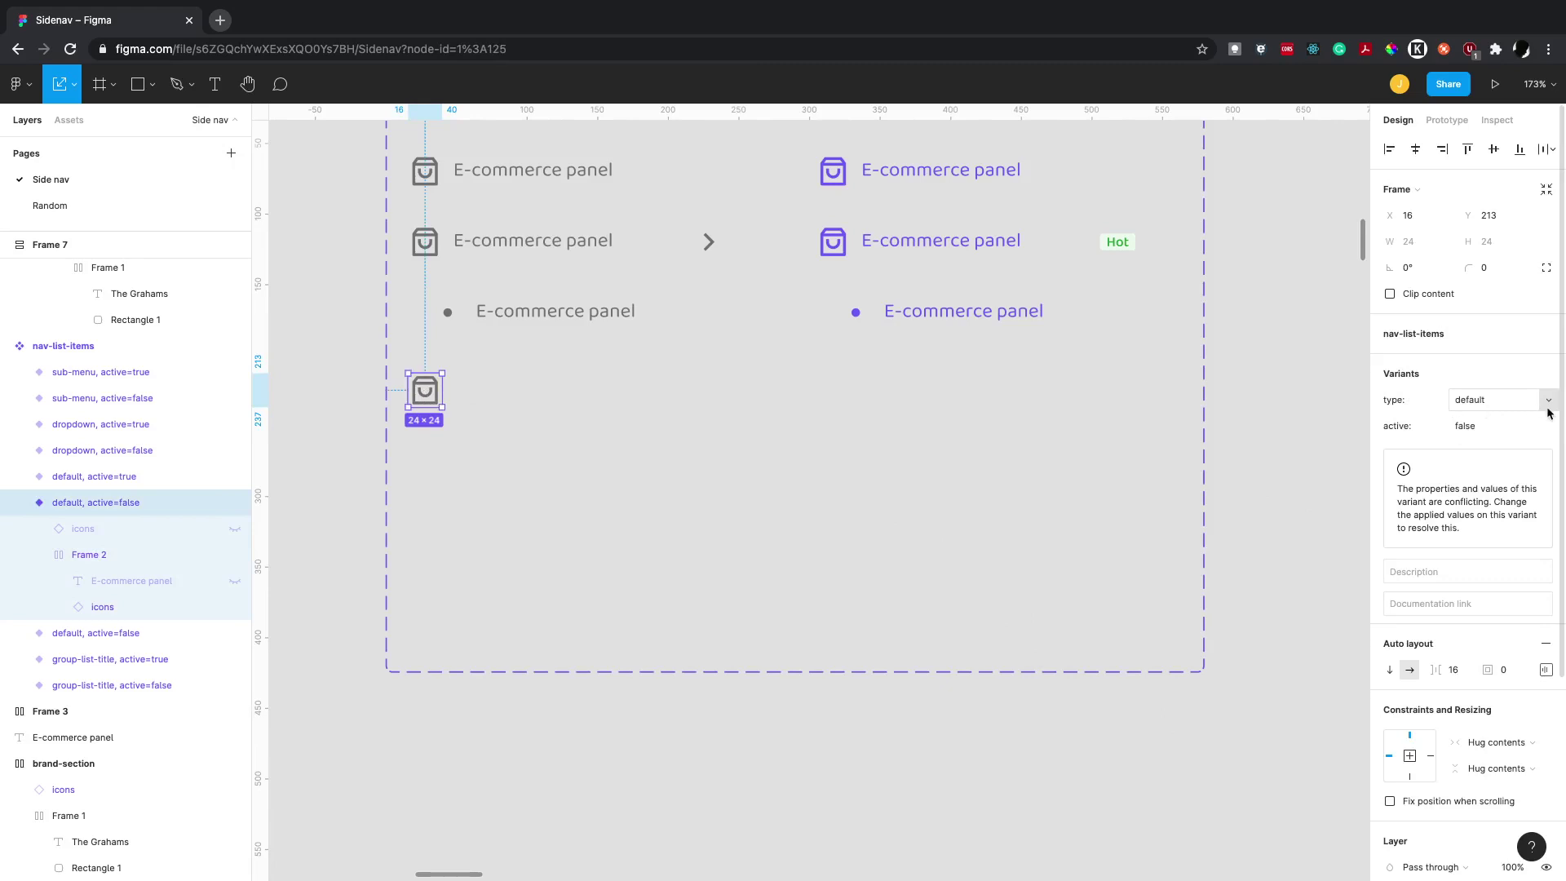
click(1549, 408)
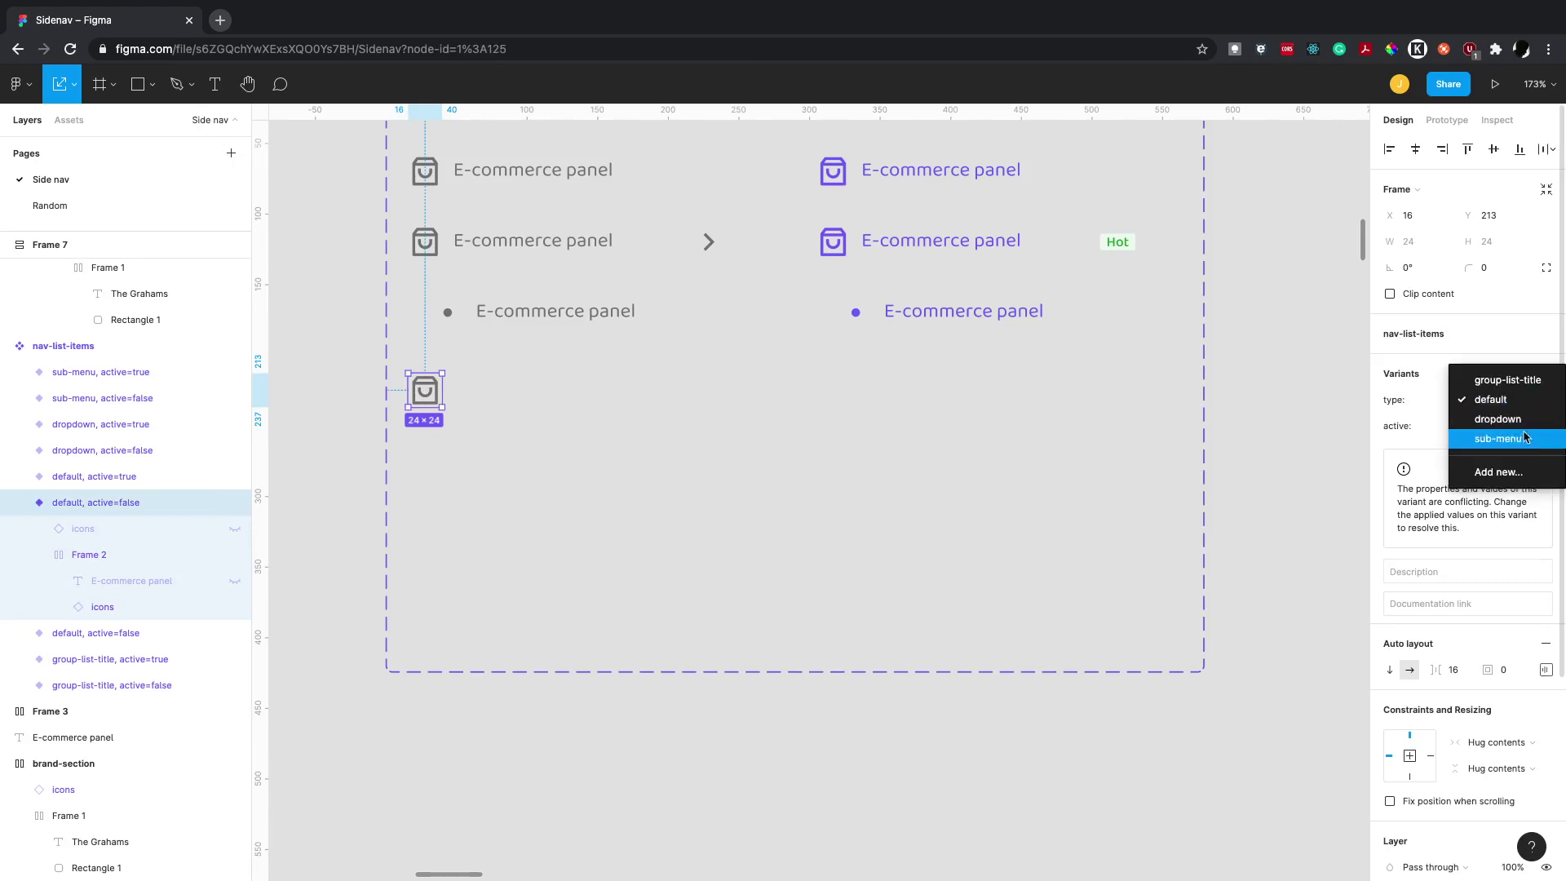
click(1486, 400)
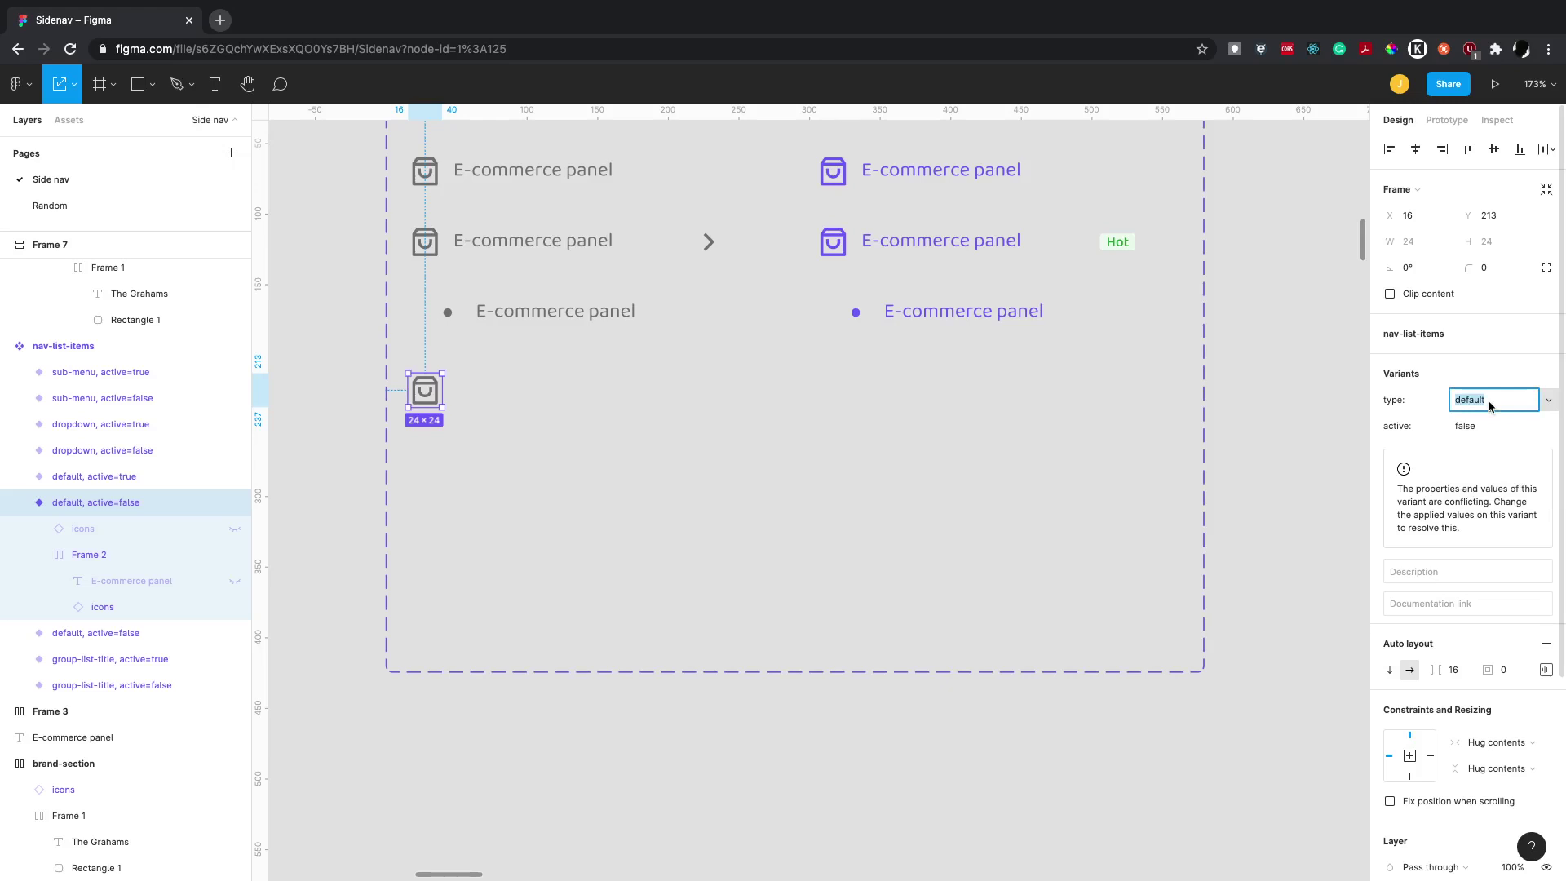
key(BackSpace)
text(icon-only)
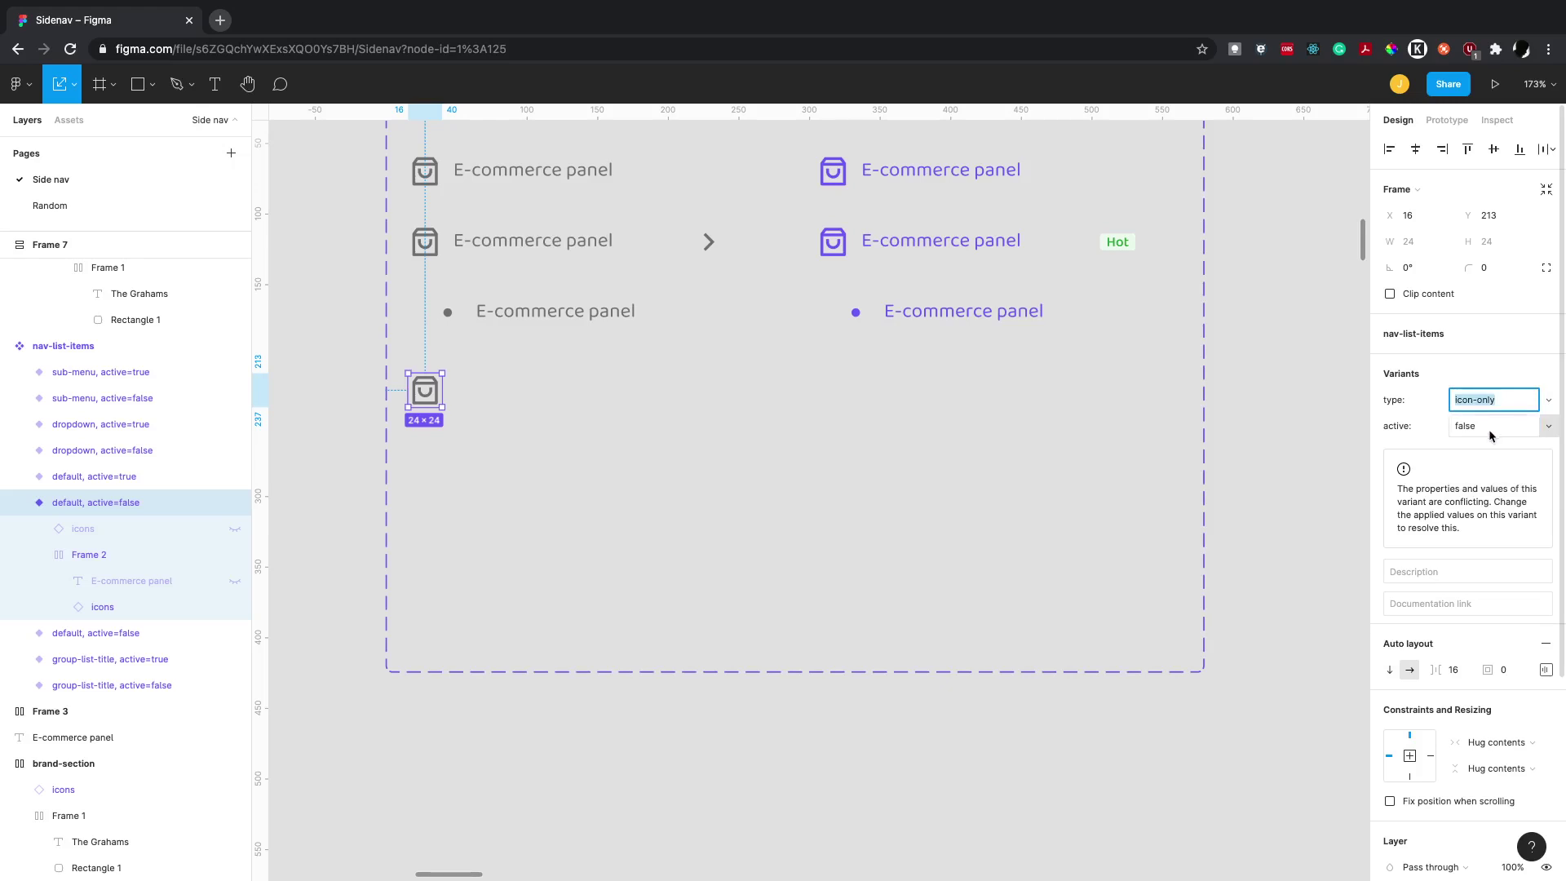
Duplicate the icon-only variant to X 312 and set the copy's active value to true.
click(360, 360)
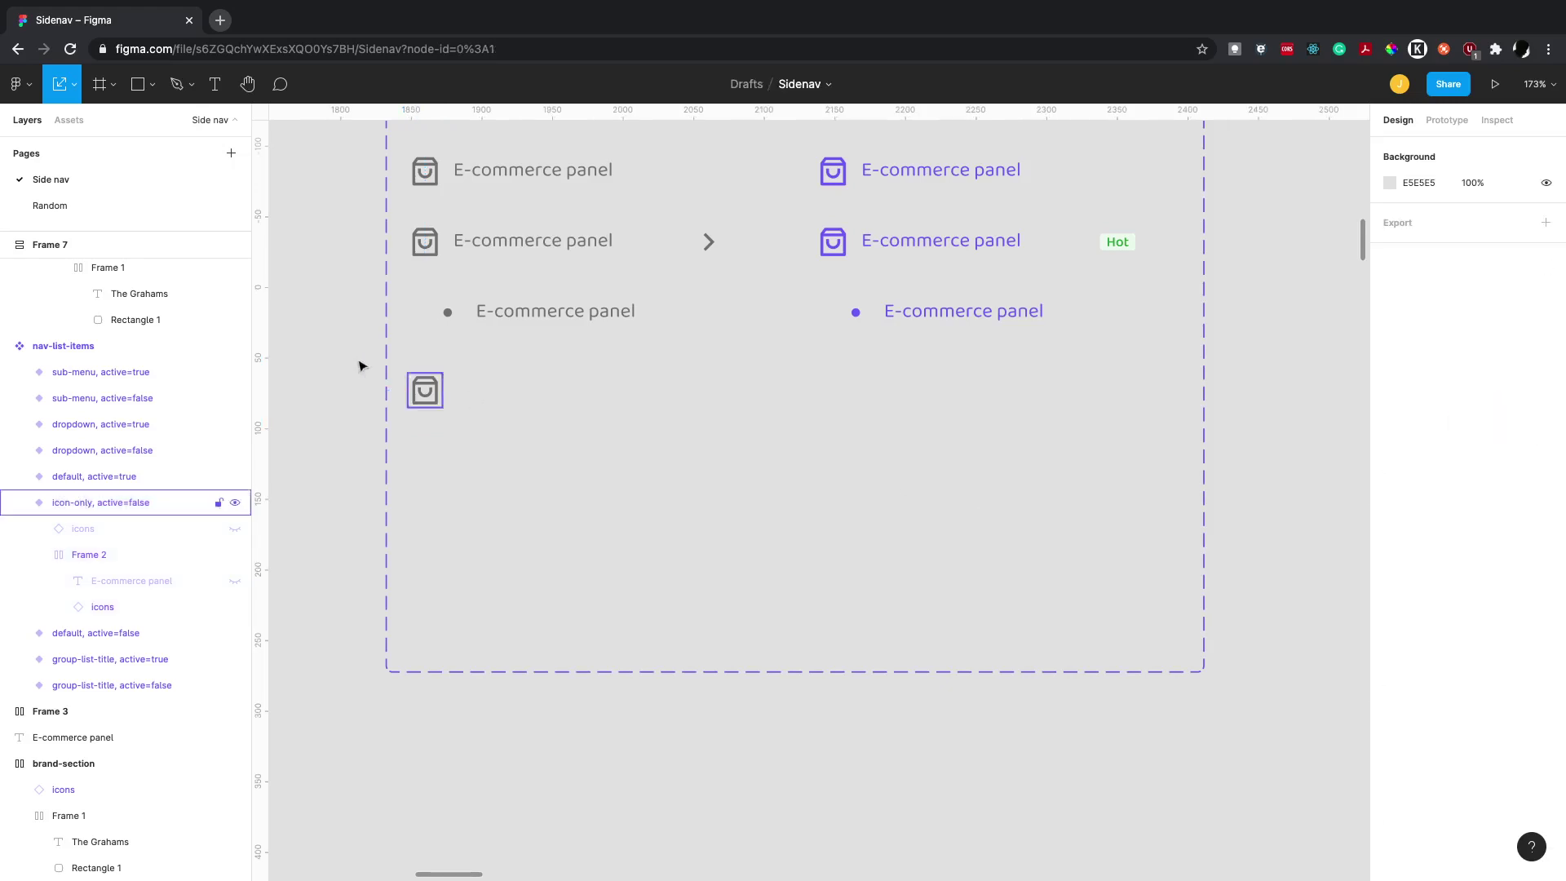
click(431, 395)
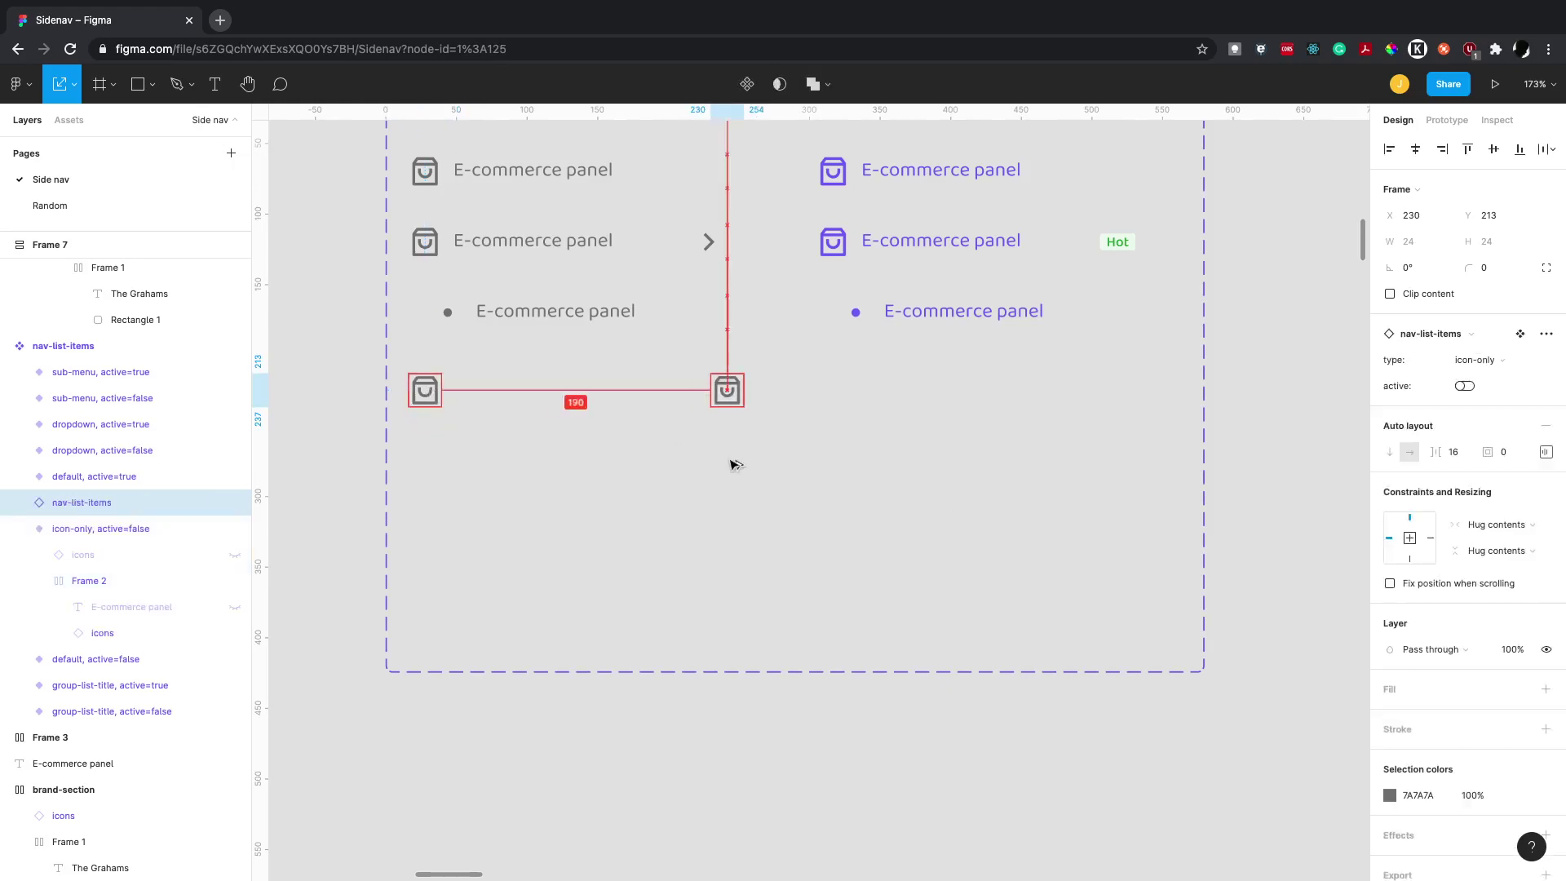
drag(431, 394, 848, 451)
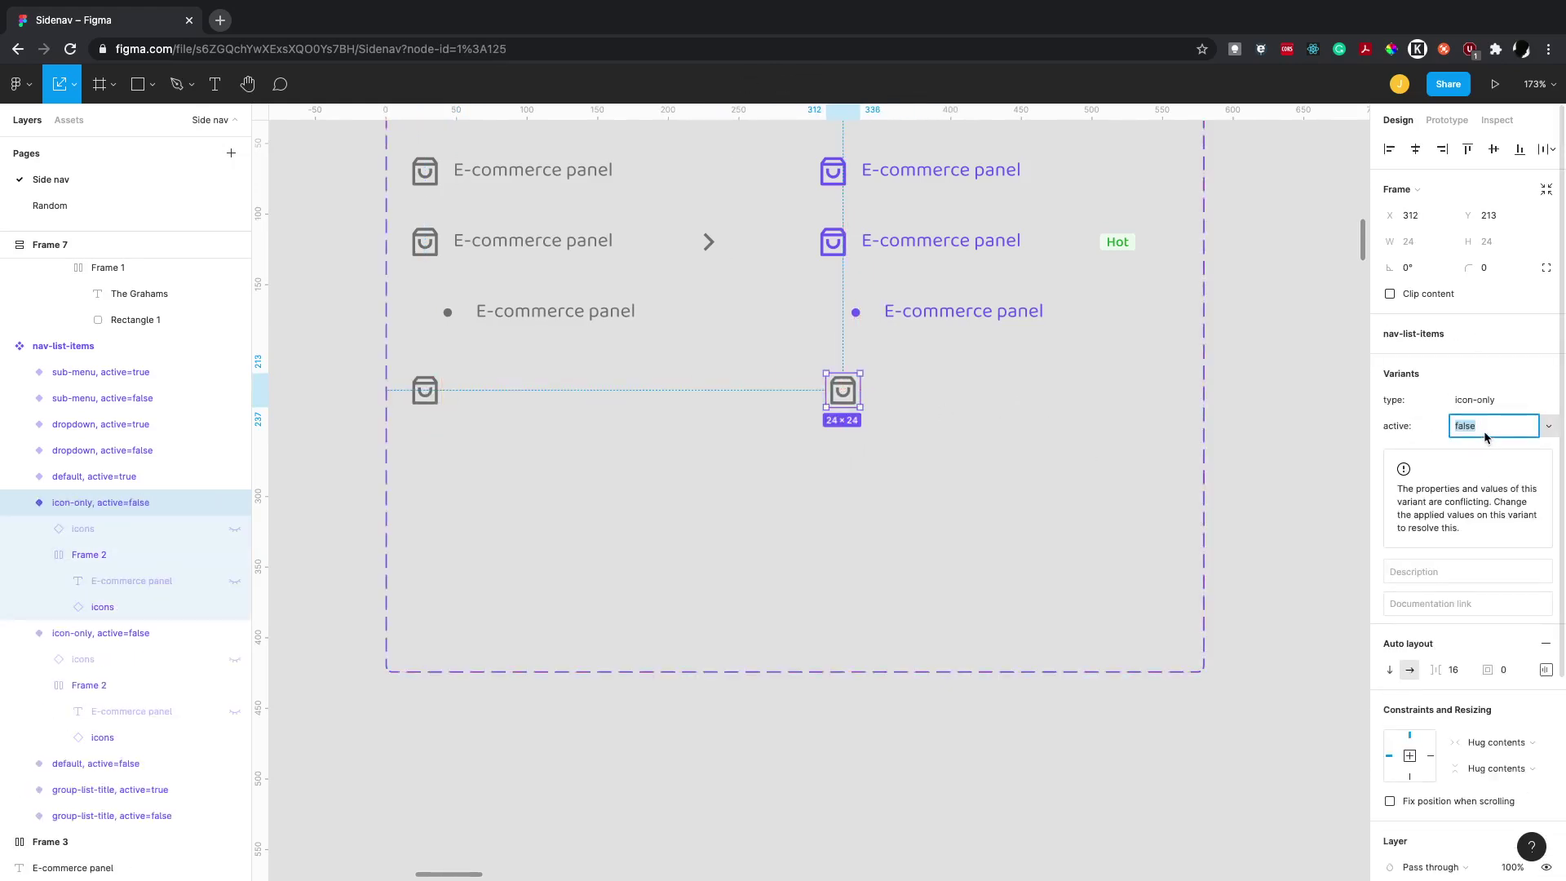
text(true)
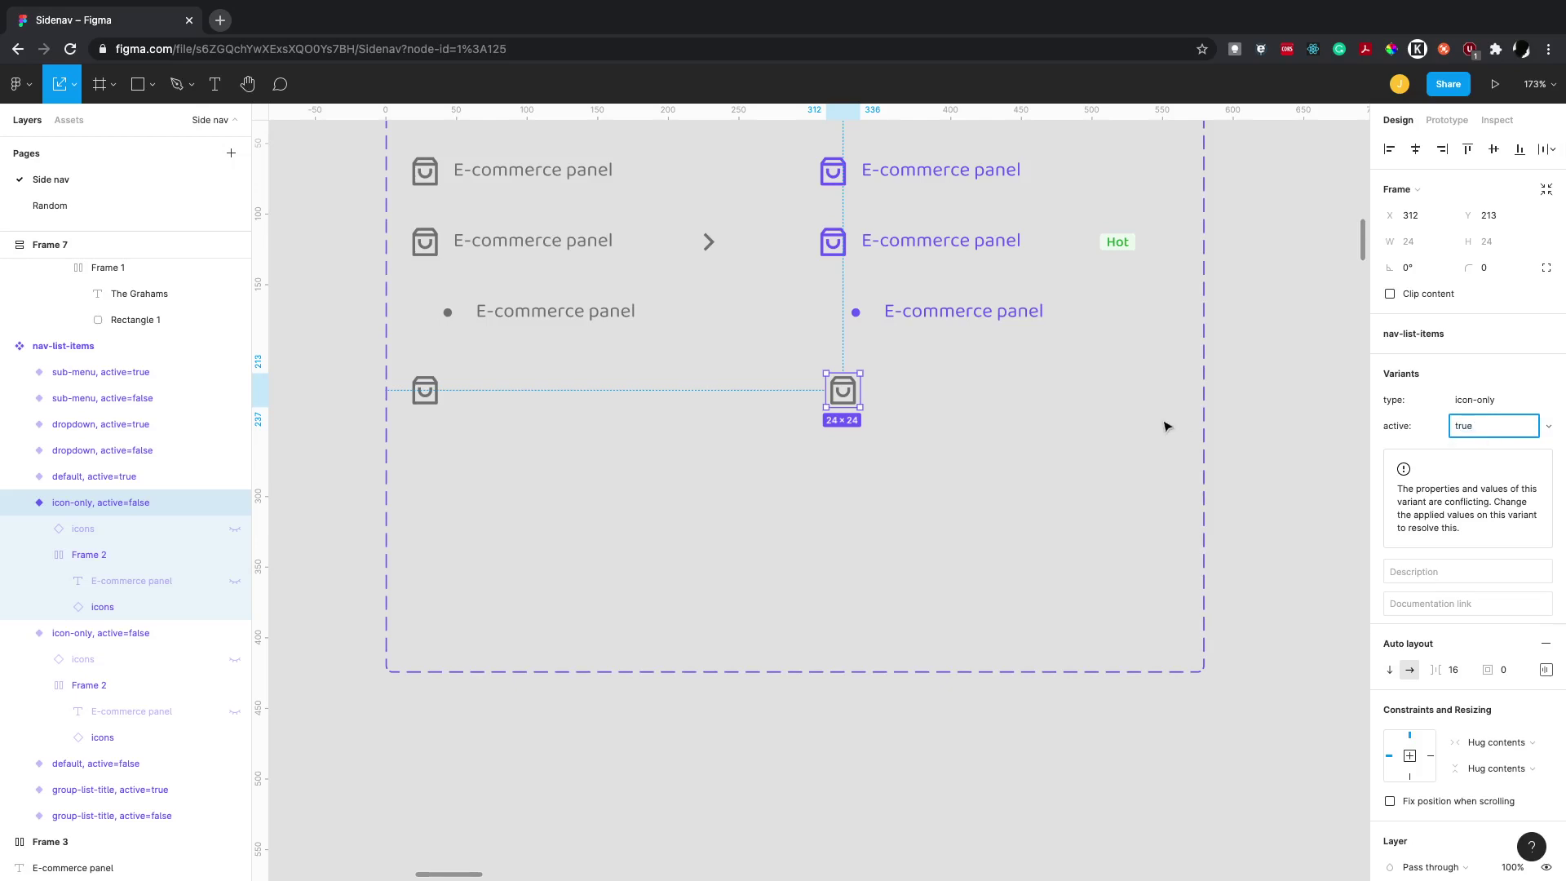
click(1167, 429)
Take purple 7B61FF from the active sub-menu item and apply it to the active icon.
scroll(1165, 427, down, 2)
click(905, 398)
click(1042, 339)
scroll(1441, 804, down, 3)
click(1431, 744)
click(904, 397)
text(7B61FF)
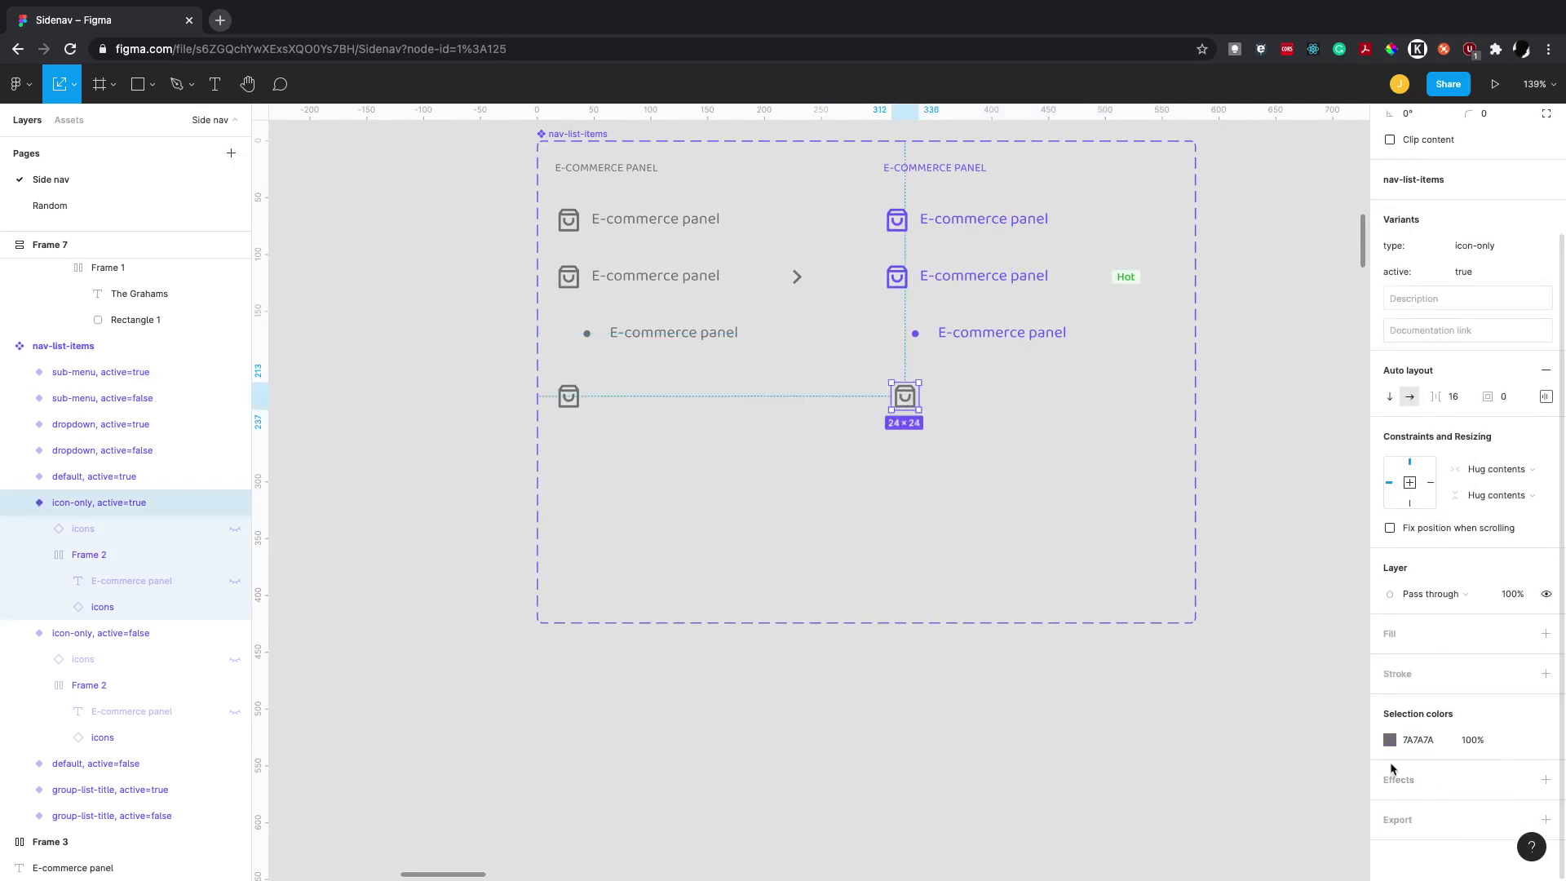
Alt-drag a copy of the first light side-nav variant out to the right.
click(1063, 611)
scroll(1063, 611, right, 2)
scroll(1063, 611, right, 3)
ctrl+scroll(1063, 611, down, 2)
scroll(1063, 611, right, 2)
scroll(1063, 611, right, 1)
scroll(1063, 611, right, 2)
scroll(1063, 611, right, 5)
scroll(1063, 611, right, 5)
scroll(1063, 611, up, 1)
scroll(1063, 611, right, 1)
ctrl+scroll(1063, 611, down, 3)
scroll(1063, 611, right, 2)
scroll(1063, 612, up, 2)
scroll(1063, 612, right, 3)
scroll(1063, 611, up, 1)
scroll(1063, 611, right, 3)
scroll(734, 490, right, 1)
scroll(490, 473, left, 1)
scroll(490, 473, down, 1)
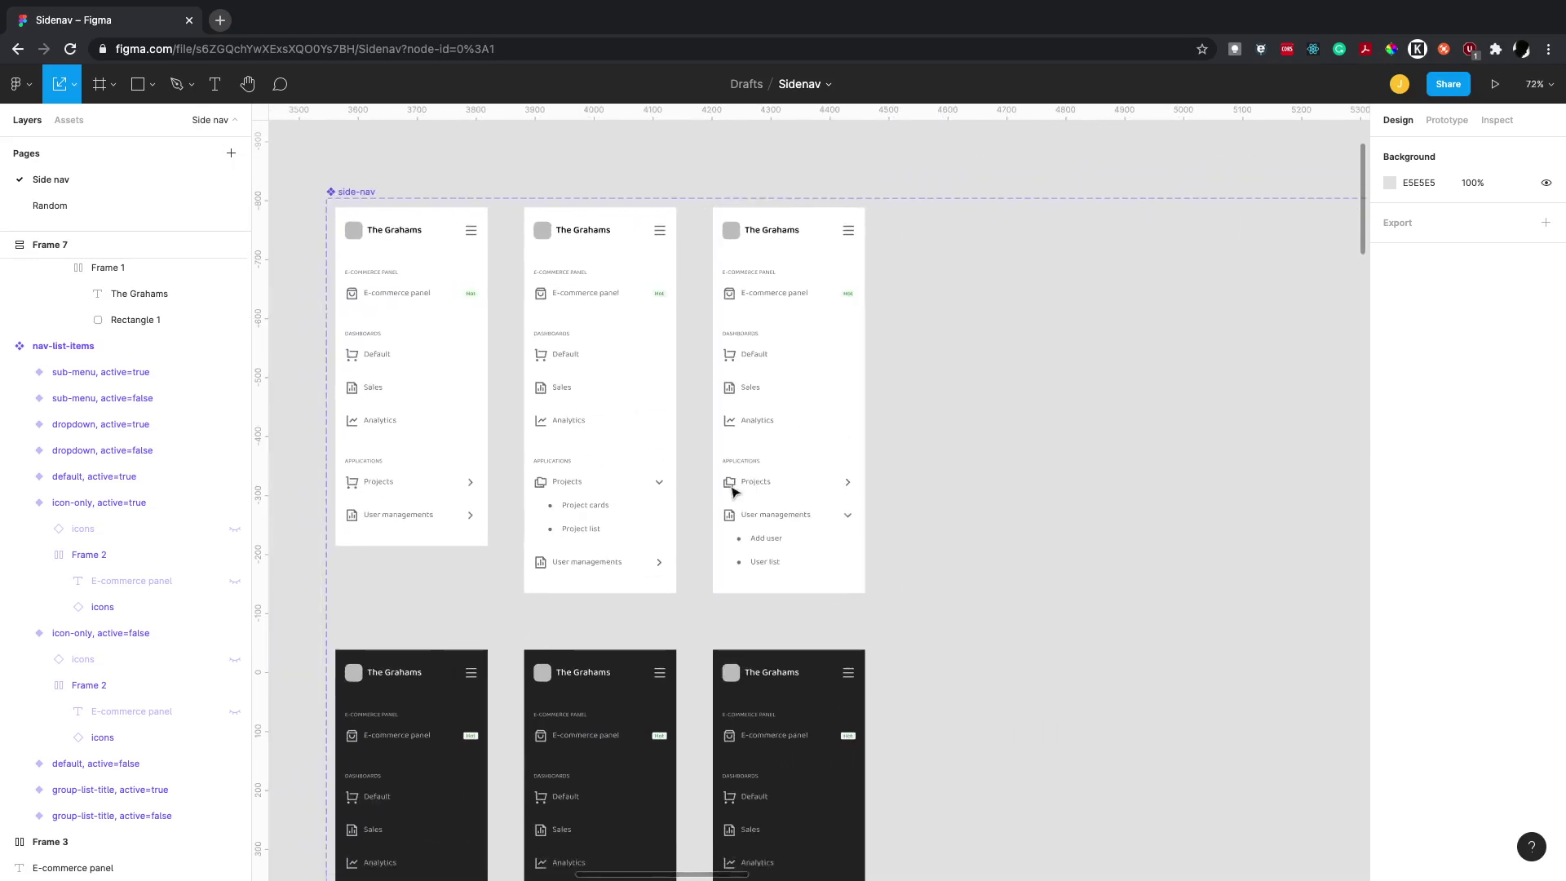
click(417, 463)
ctrl+scroll(418, 463, down, 3)
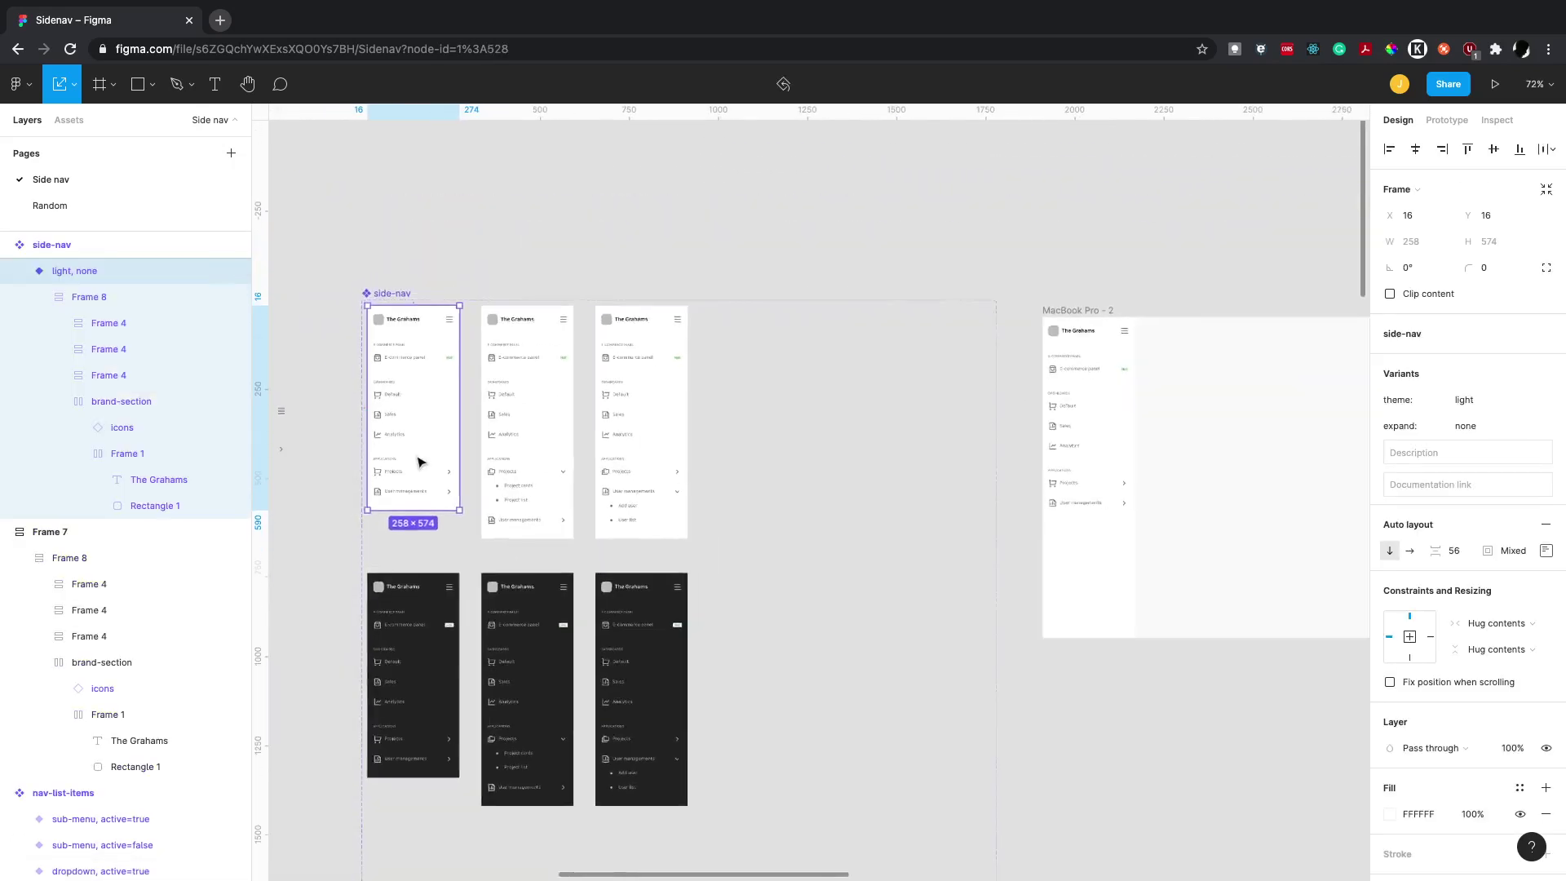
scroll(417, 462, down, 3)
scroll(419, 457, down, 1)
ctrl+scroll(419, 460, up, 2)
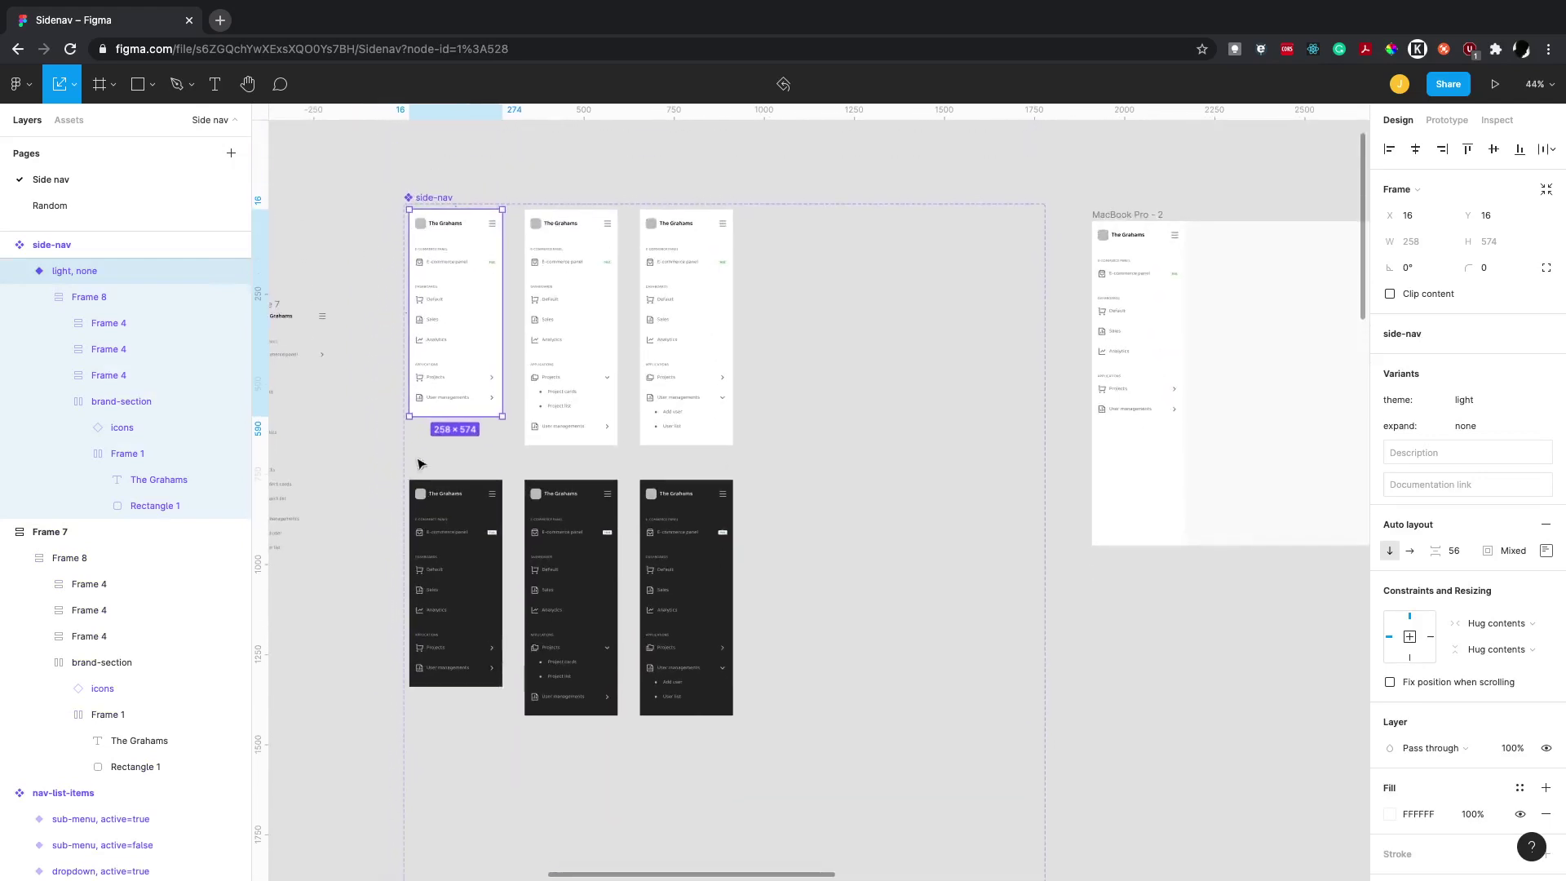
ctrl+scroll(419, 464, up, 3)
scroll(416, 463, up, 3)
ctrl+scroll(419, 463, up, 1)
ctrl+scroll(424, 469, up, 1)
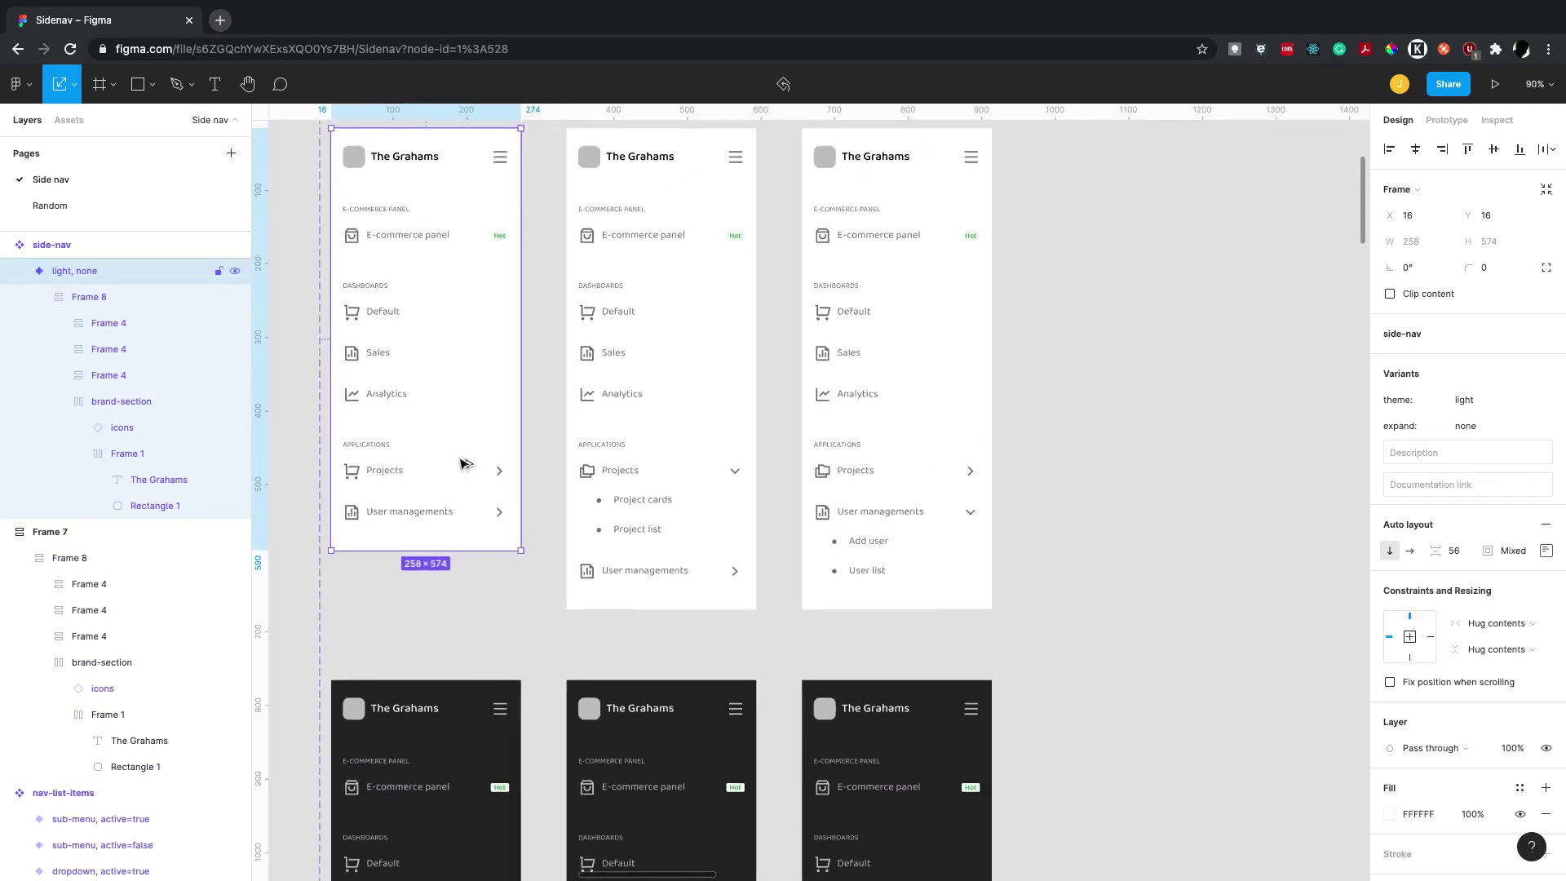
alt+drag(426, 472, 1222, 620)
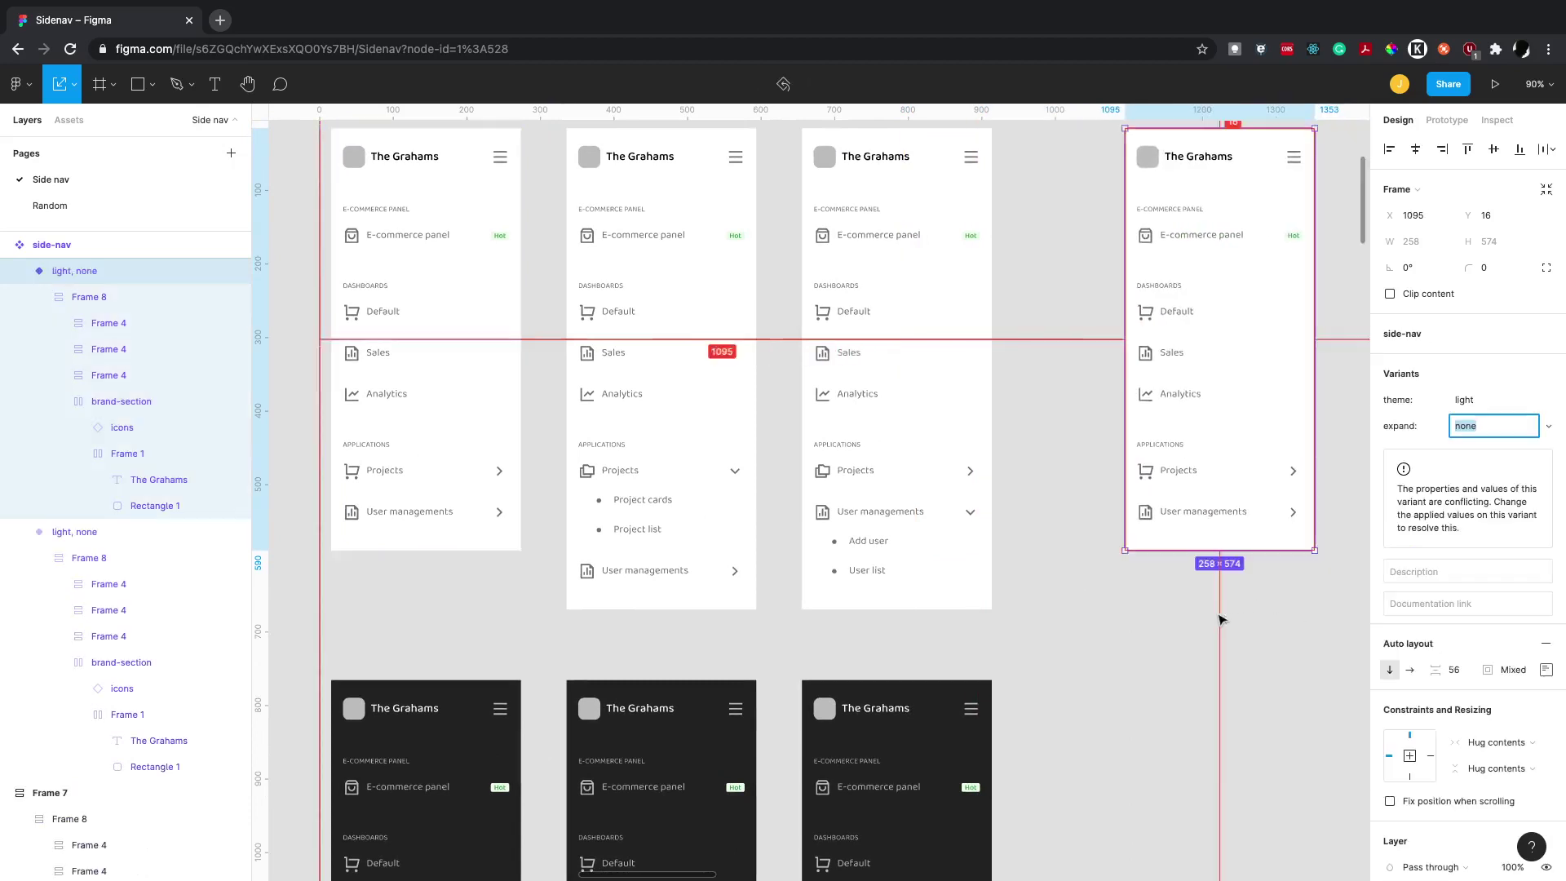
Move the light side-nav copy beneath the first dark variant in the set.
ctrl+scroll(1077, 457, down, 3)
ctrl+scroll(1065, 522, down, 2)
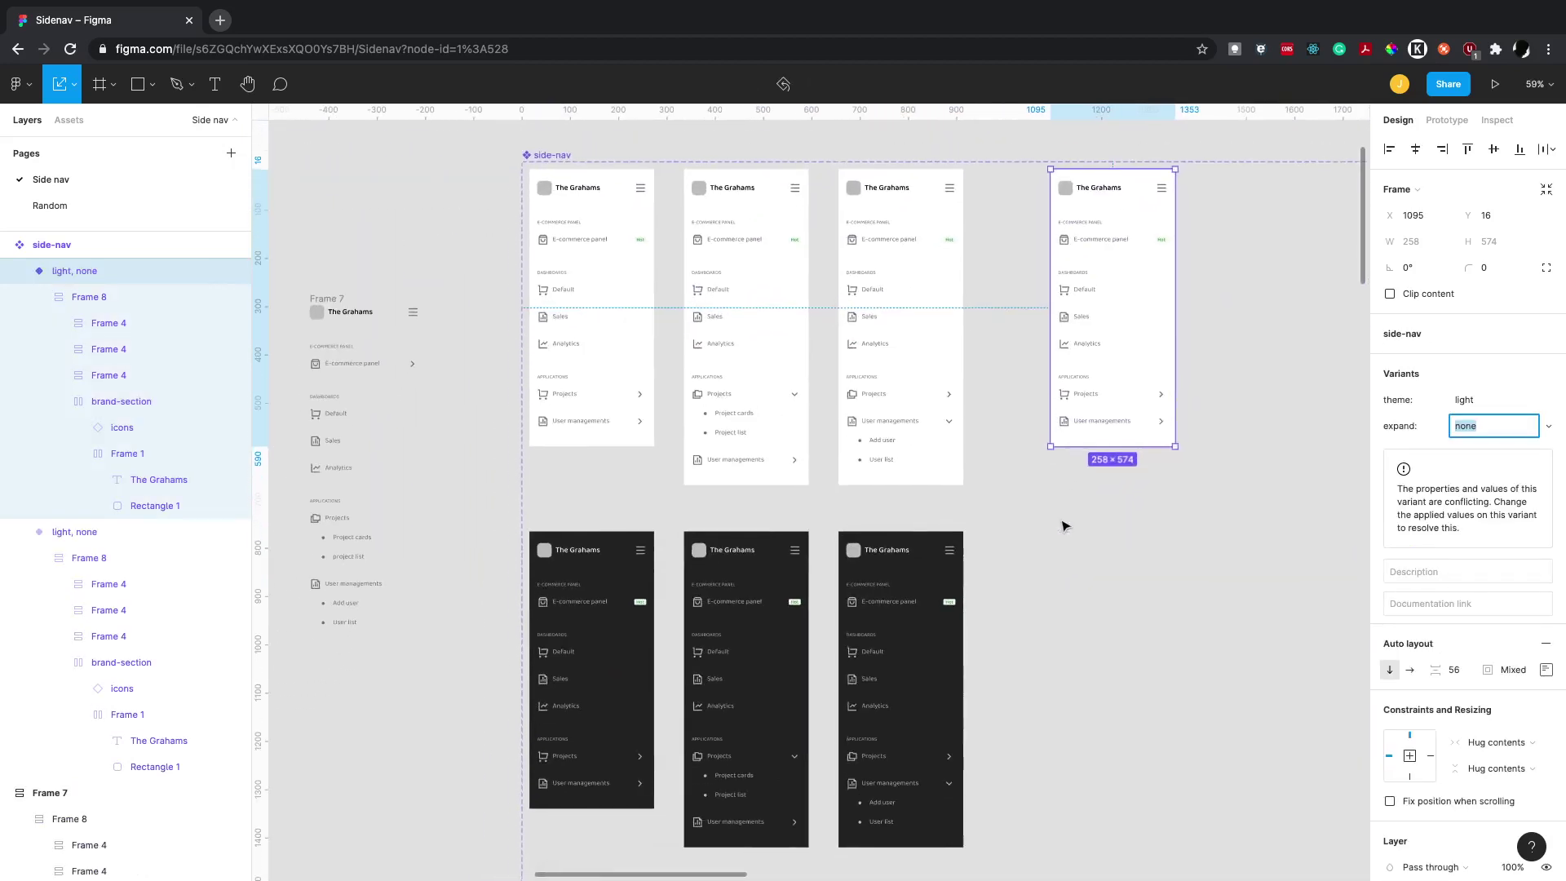
click(1065, 530)
ctrl+scroll(1063, 529, down, 3)
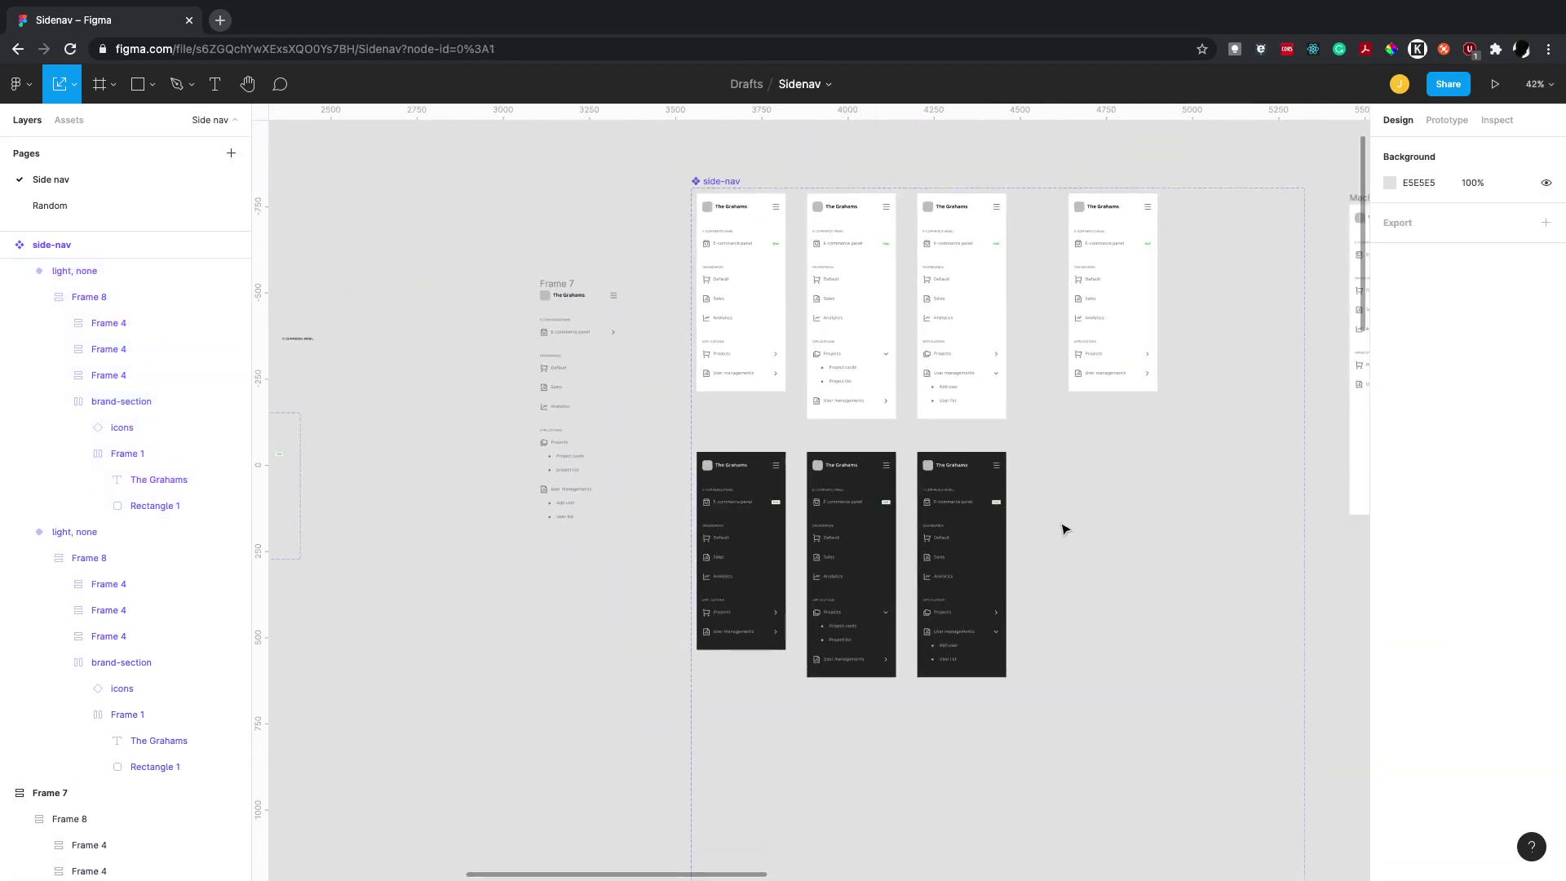
drag(1136, 351, 762, 850)
scroll(784, 812, down, 3)
scroll(770, 641, down, 2)
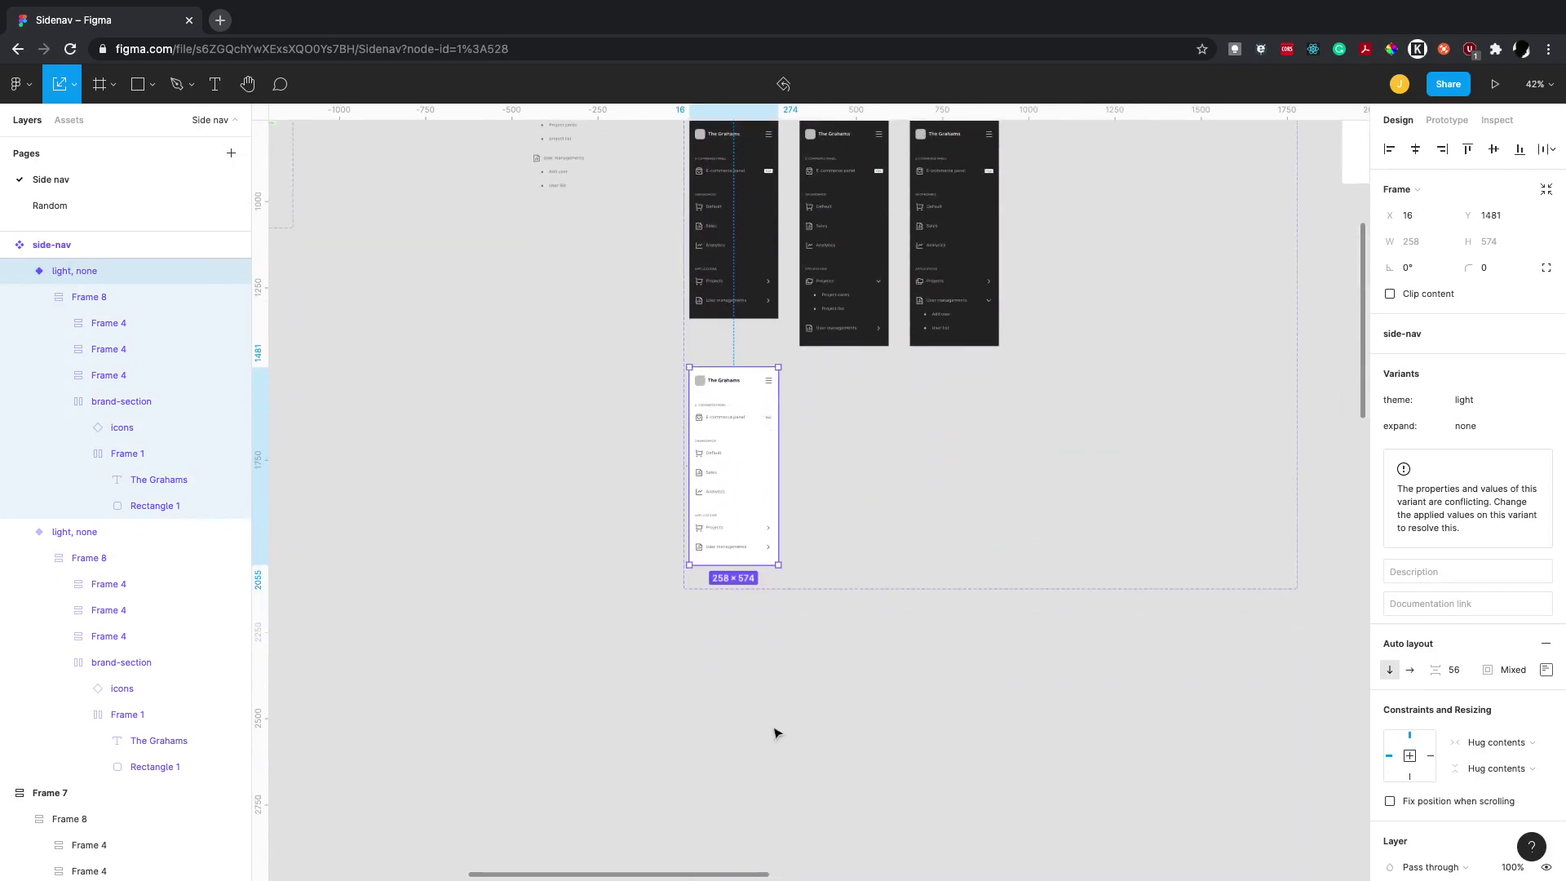
ctrl+scroll(765, 559, up, 5)
scroll(765, 556, up, 3)
click(825, 500)
ctrl+scroll(825, 499, up, 5)
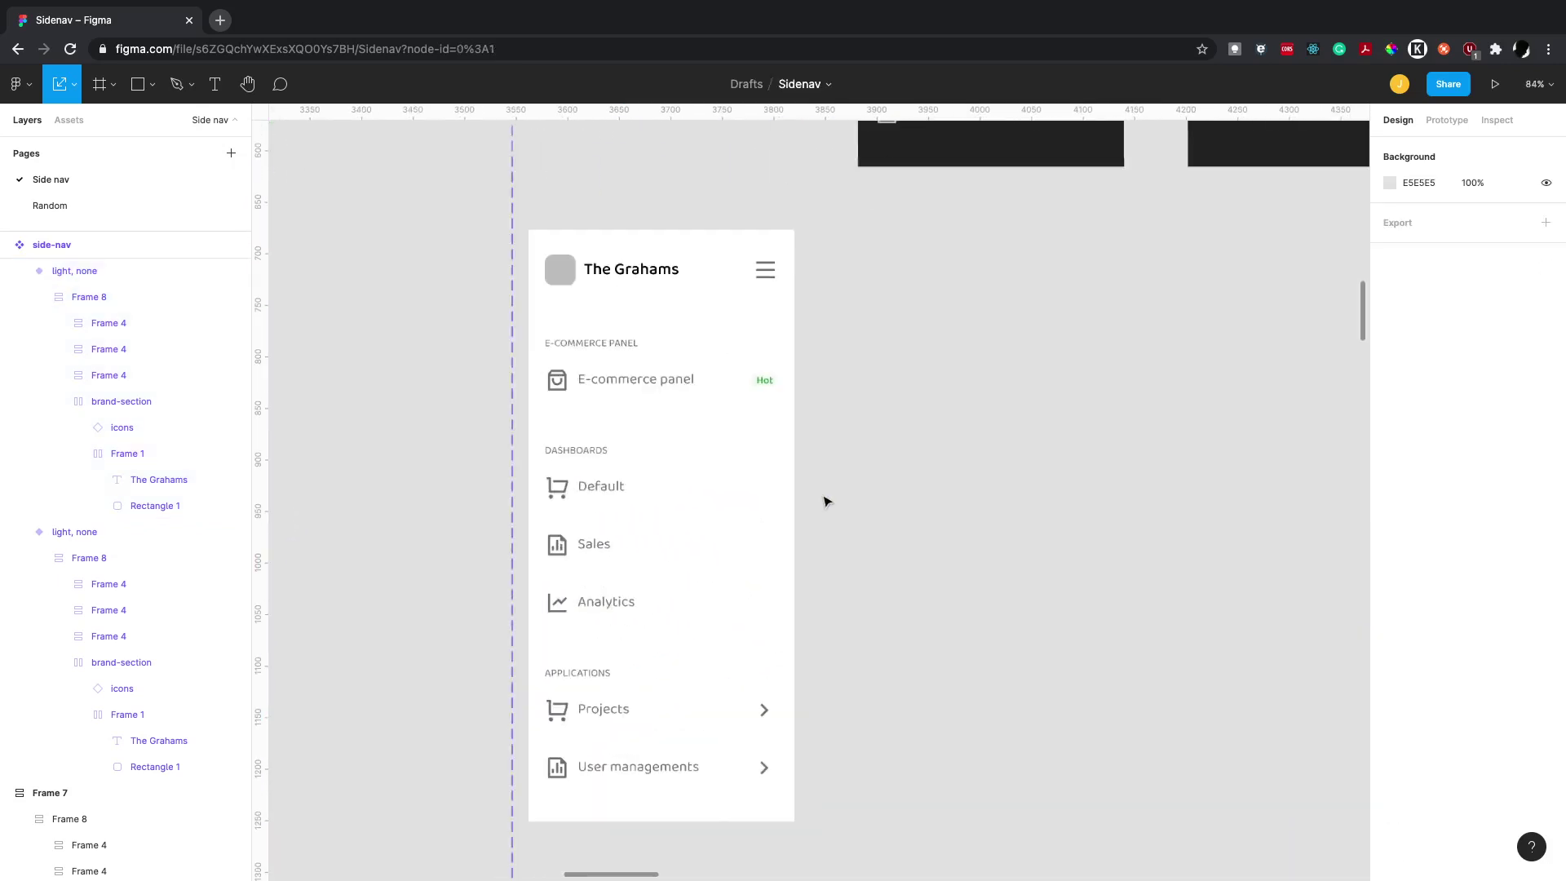
scroll(820, 505, left, 1)
click(813, 512)
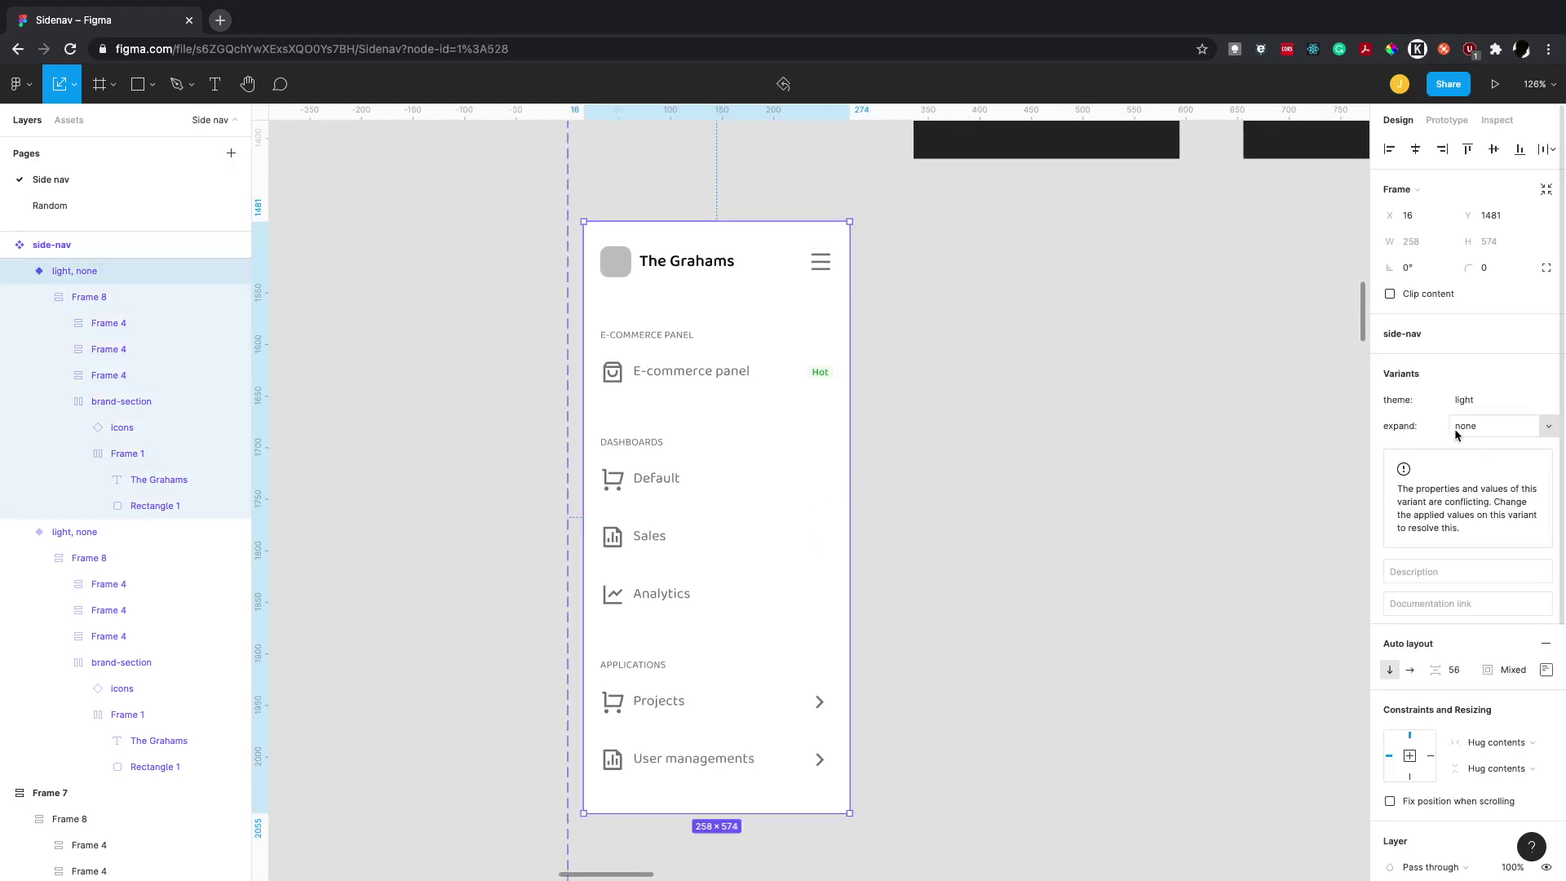
click(1237, 518)
ctrl+scroll(1216, 511, down, 5)
scroll(1216, 513, up, 2)
ctrl+scroll(1216, 512, down, 3)
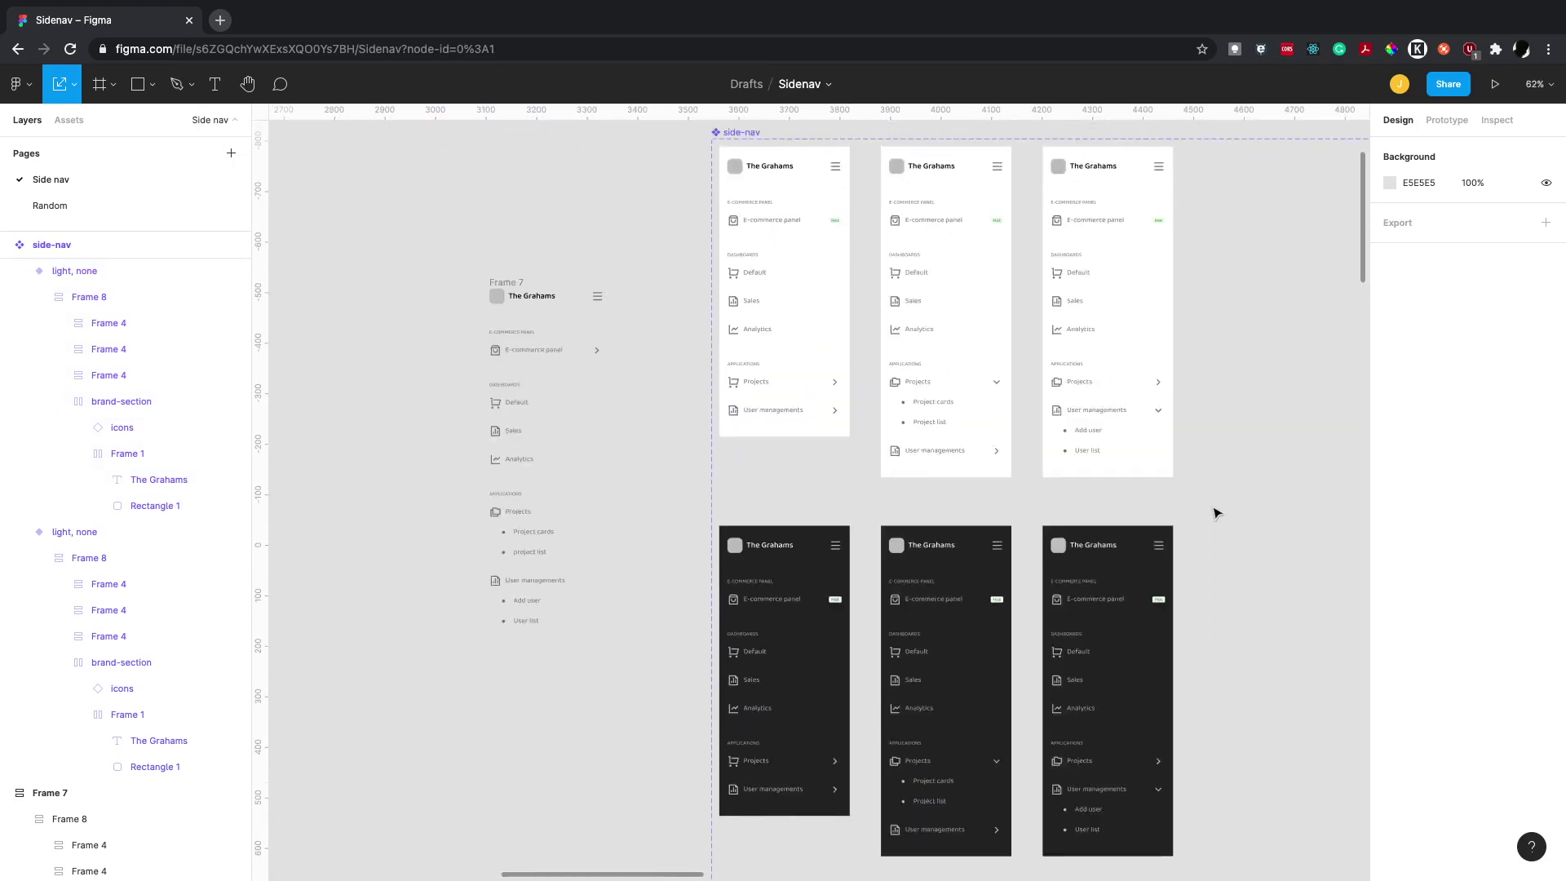
scroll(790, 339, up, 1)
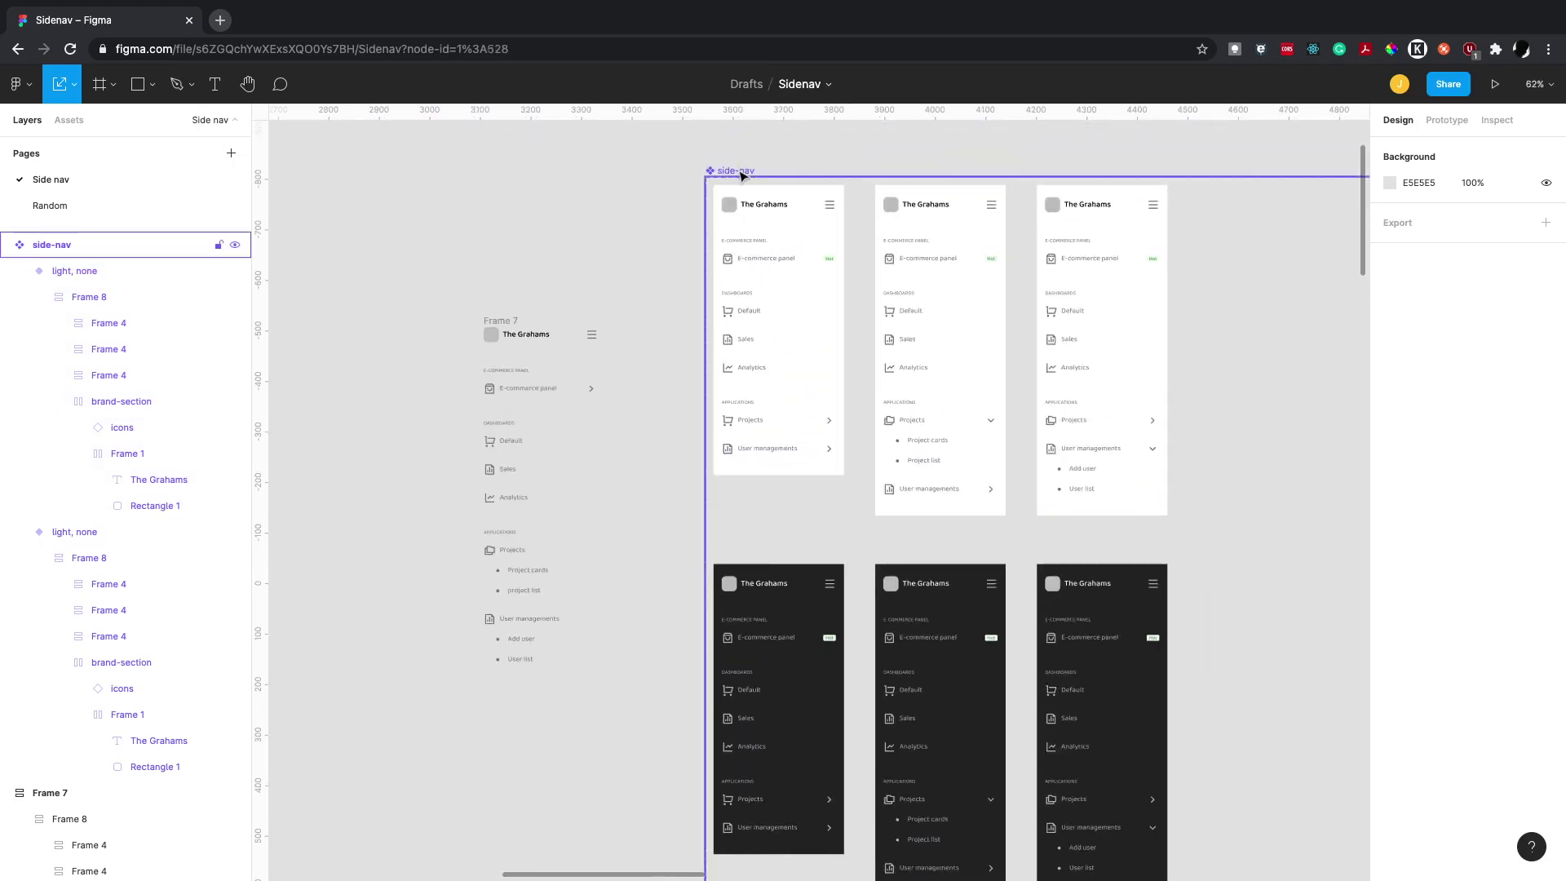
Add a new variant property named 'collapse' to the side-nav component set.
click(743, 172)
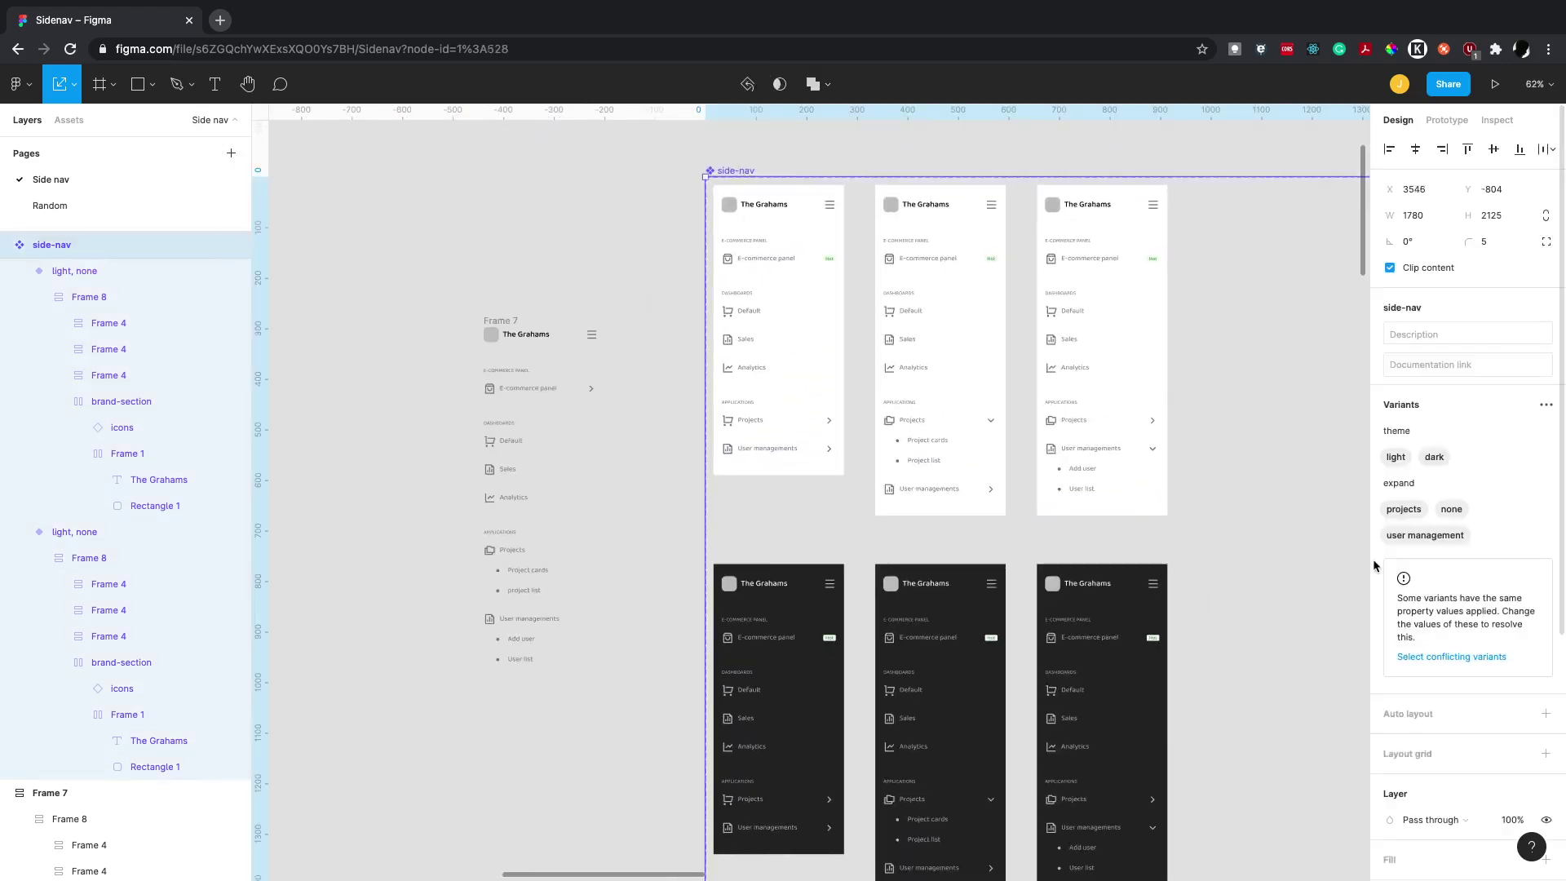
click(1546, 406)
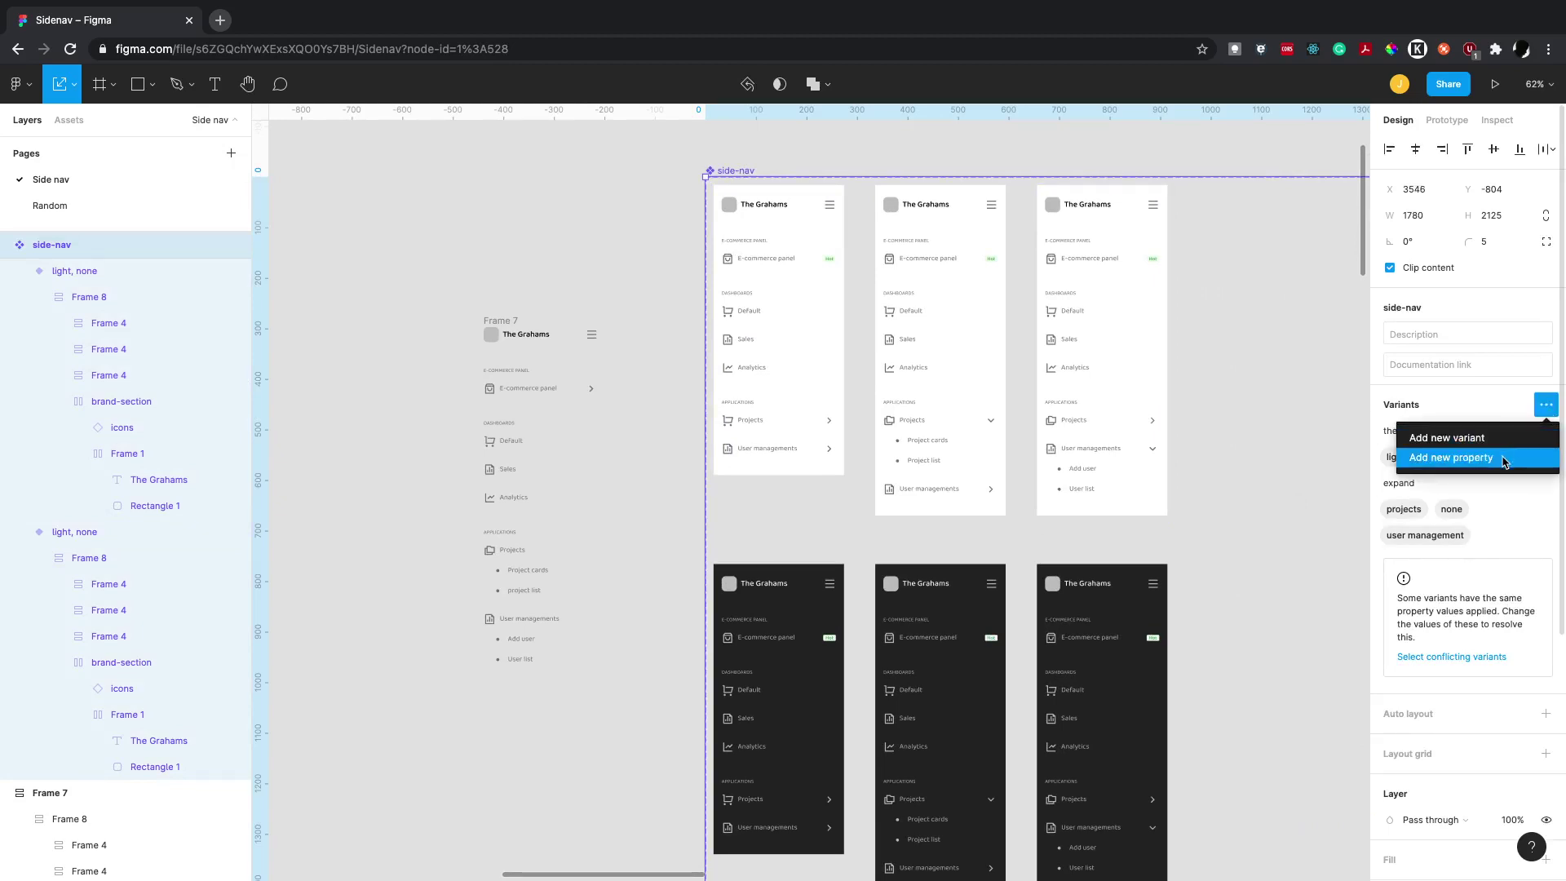
click(1506, 462)
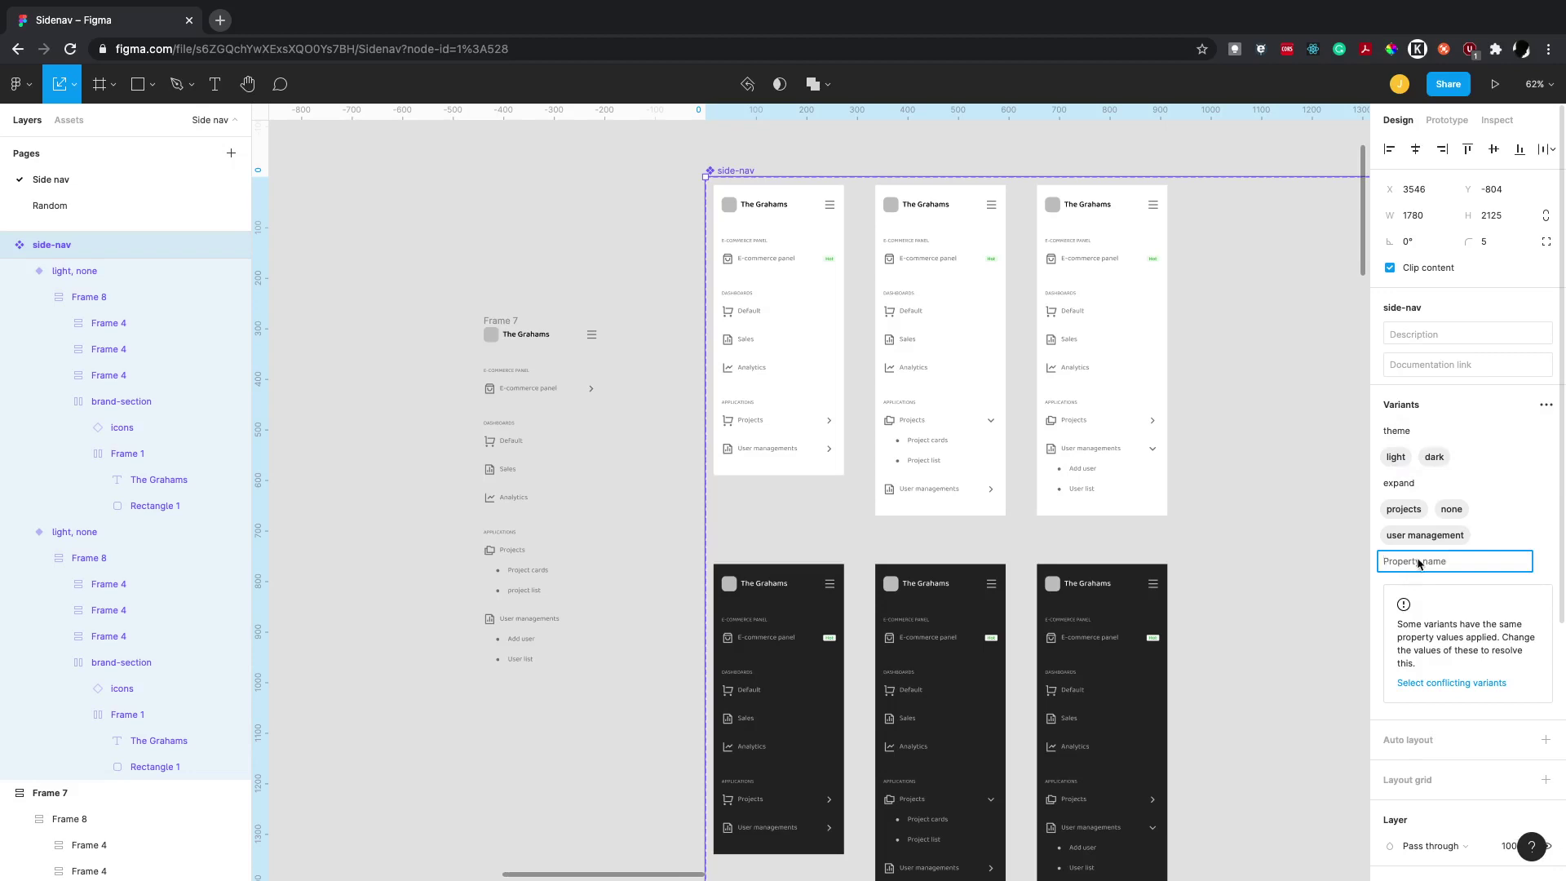
text(collapse)
click(1306, 608)
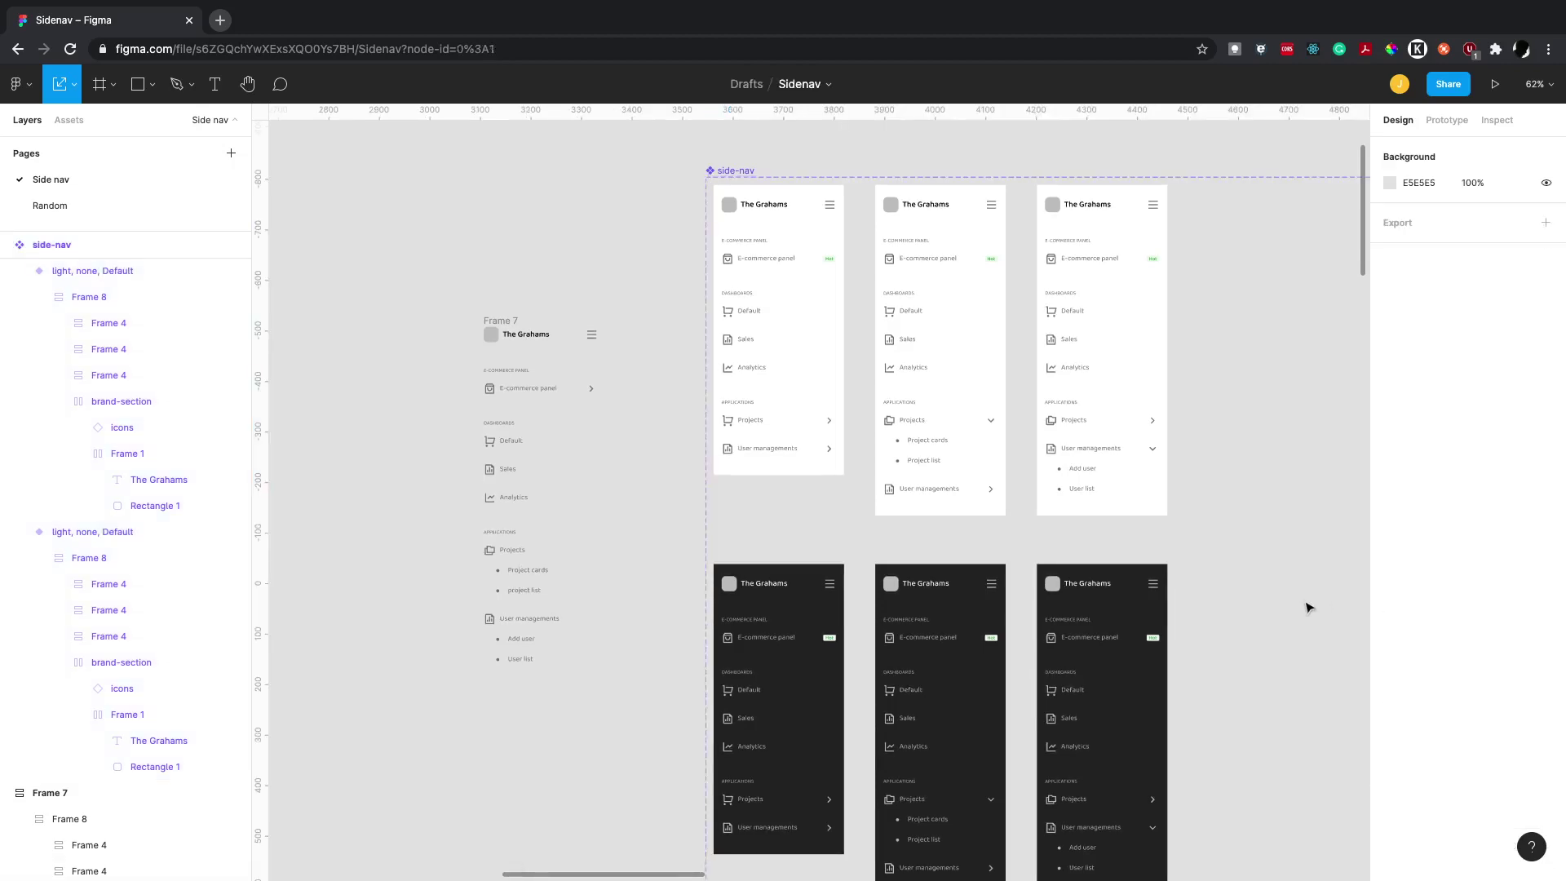
Begin renaming the collapse property's Default value, correcting the mistyped text.
click(736, 173)
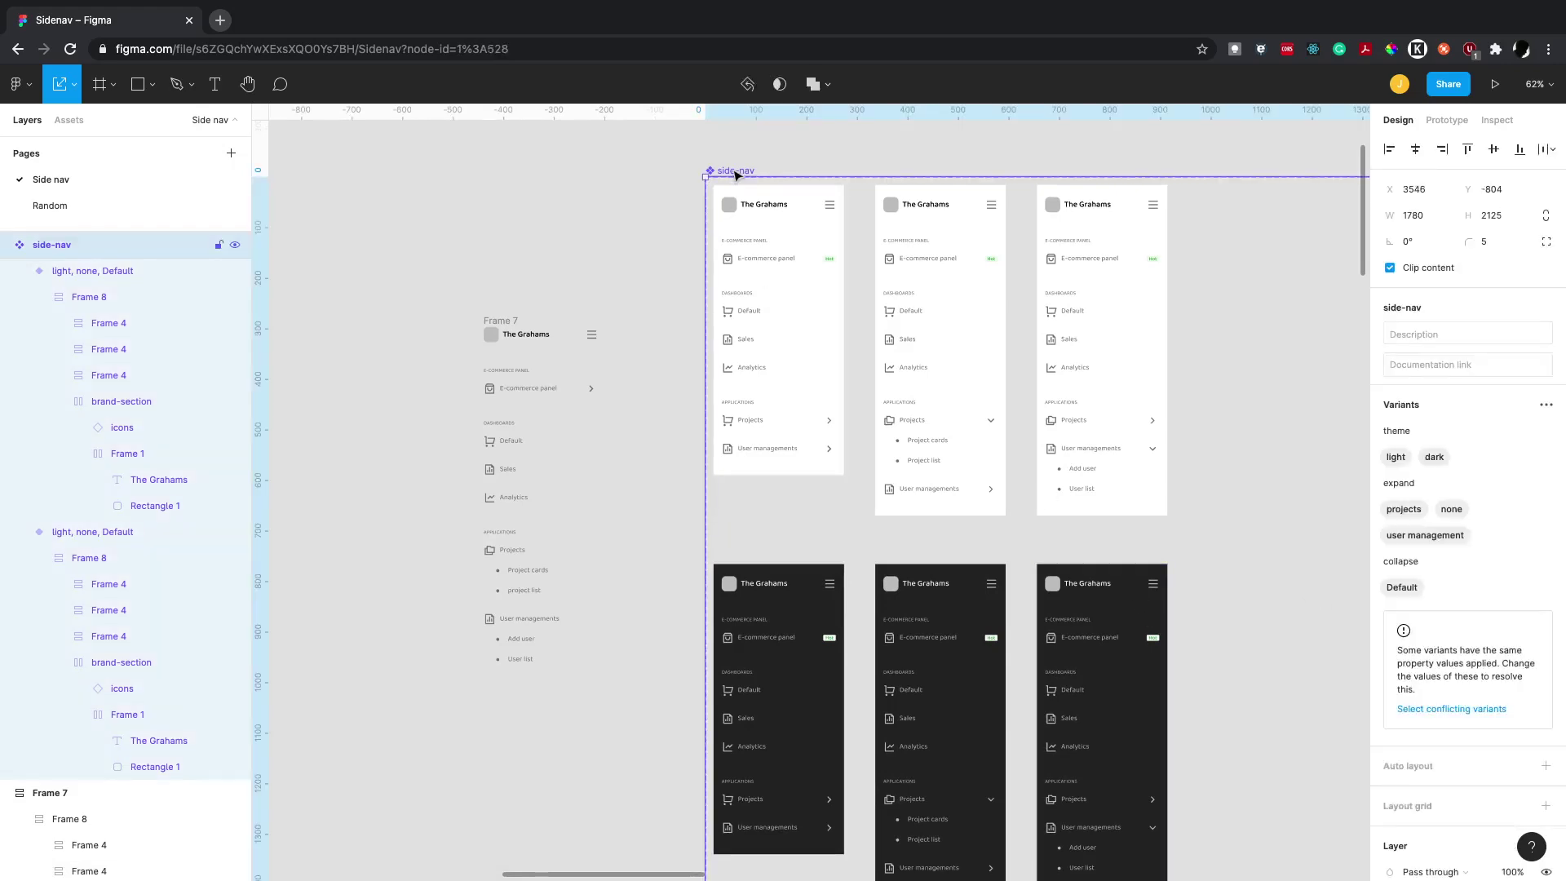
click(1403, 588)
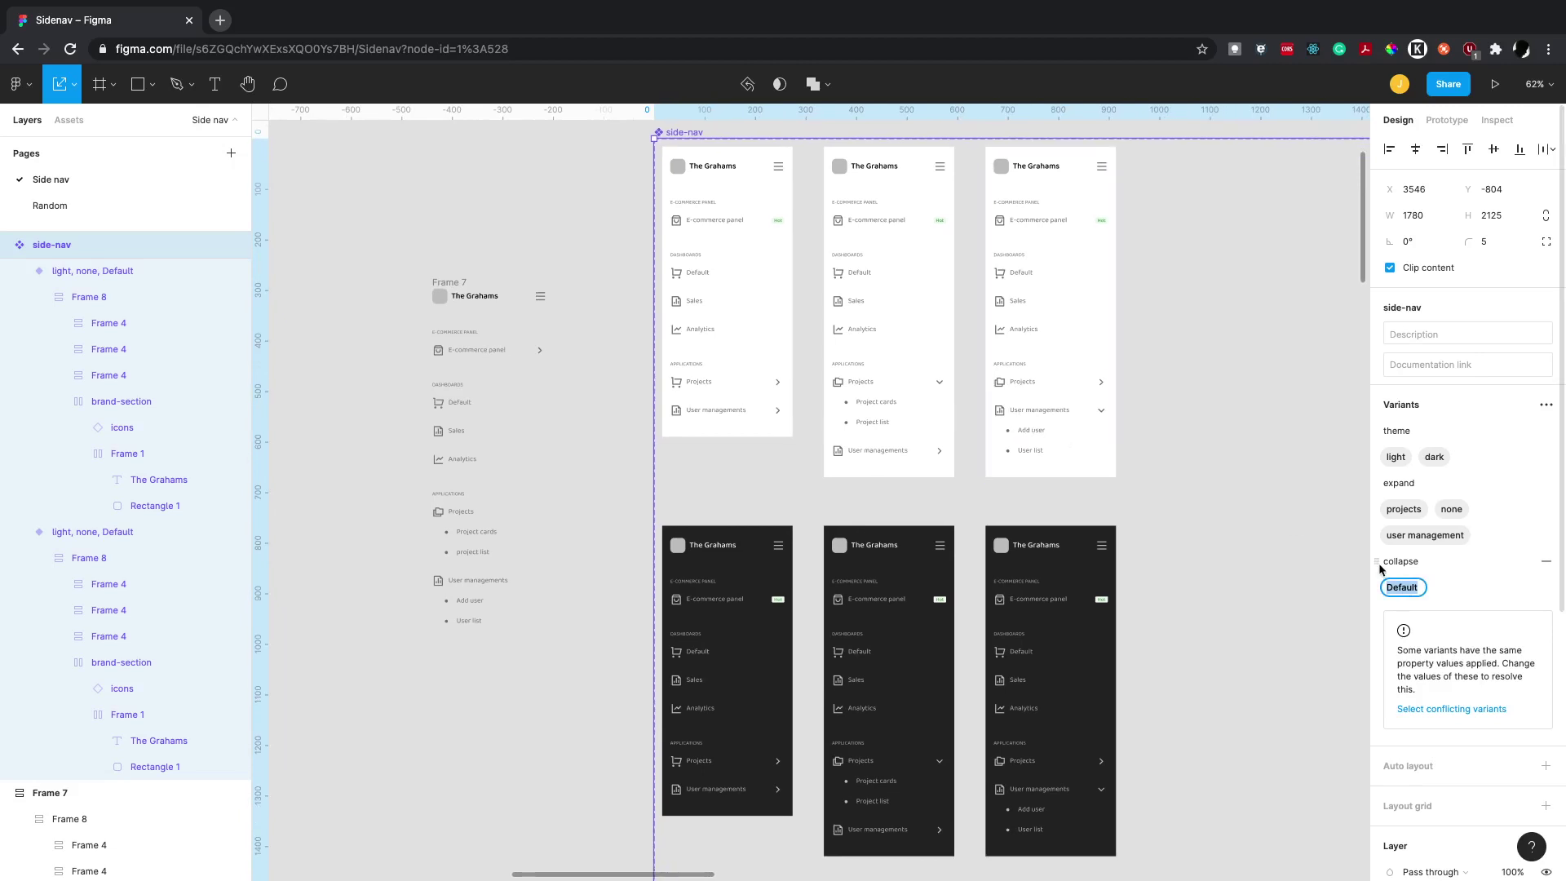
text(fa)
key(BackSpace)
Confirm 'no' as the collapse value and check it on the light variants.
text(no)
click(1329, 617)
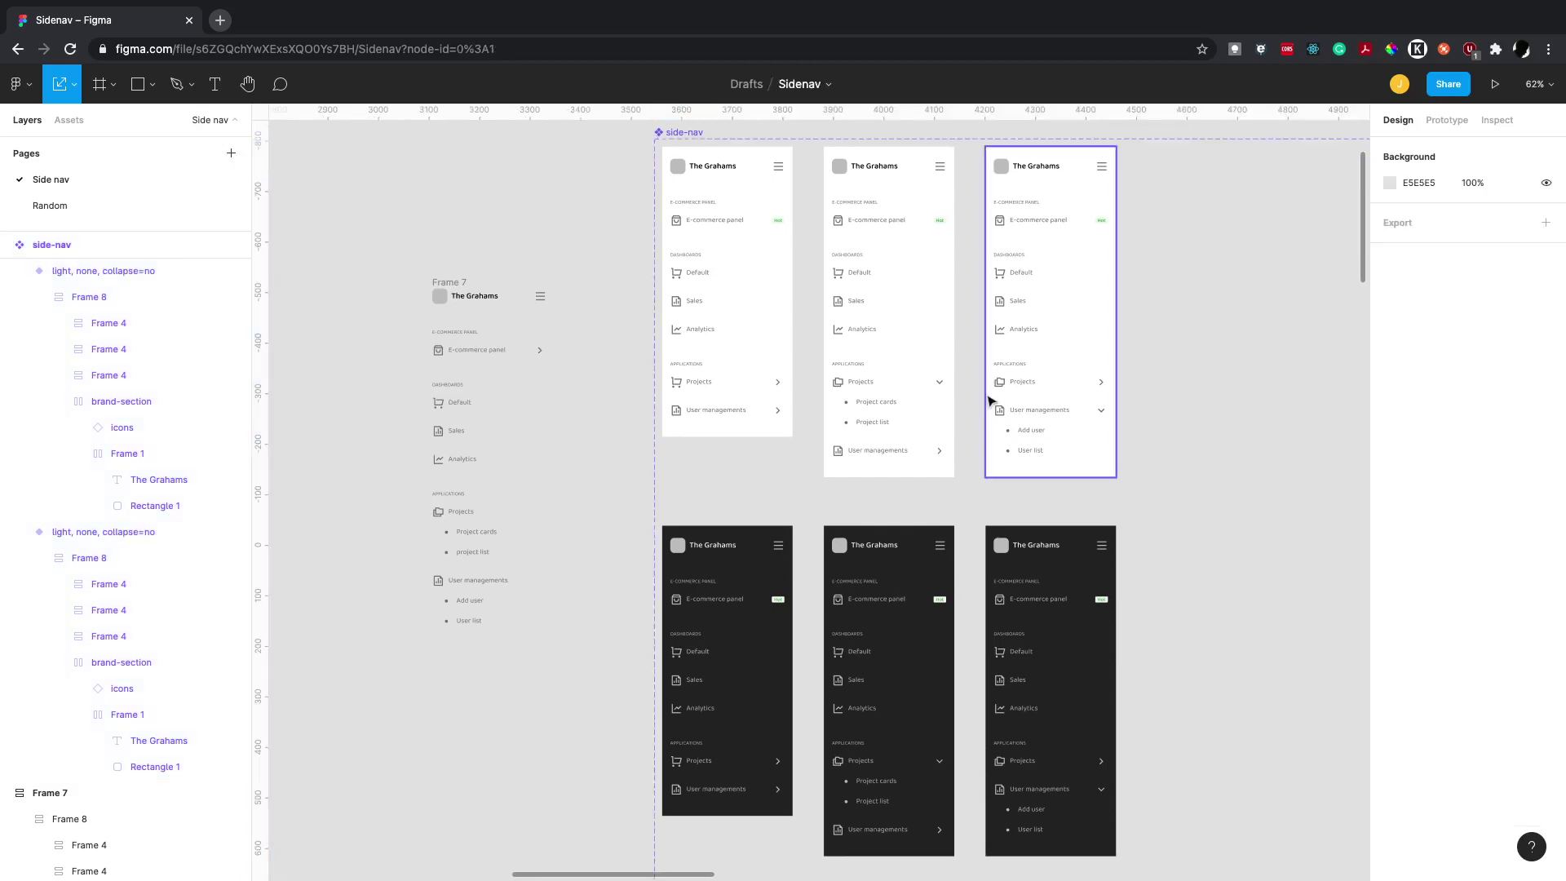
click(1015, 400)
click(901, 410)
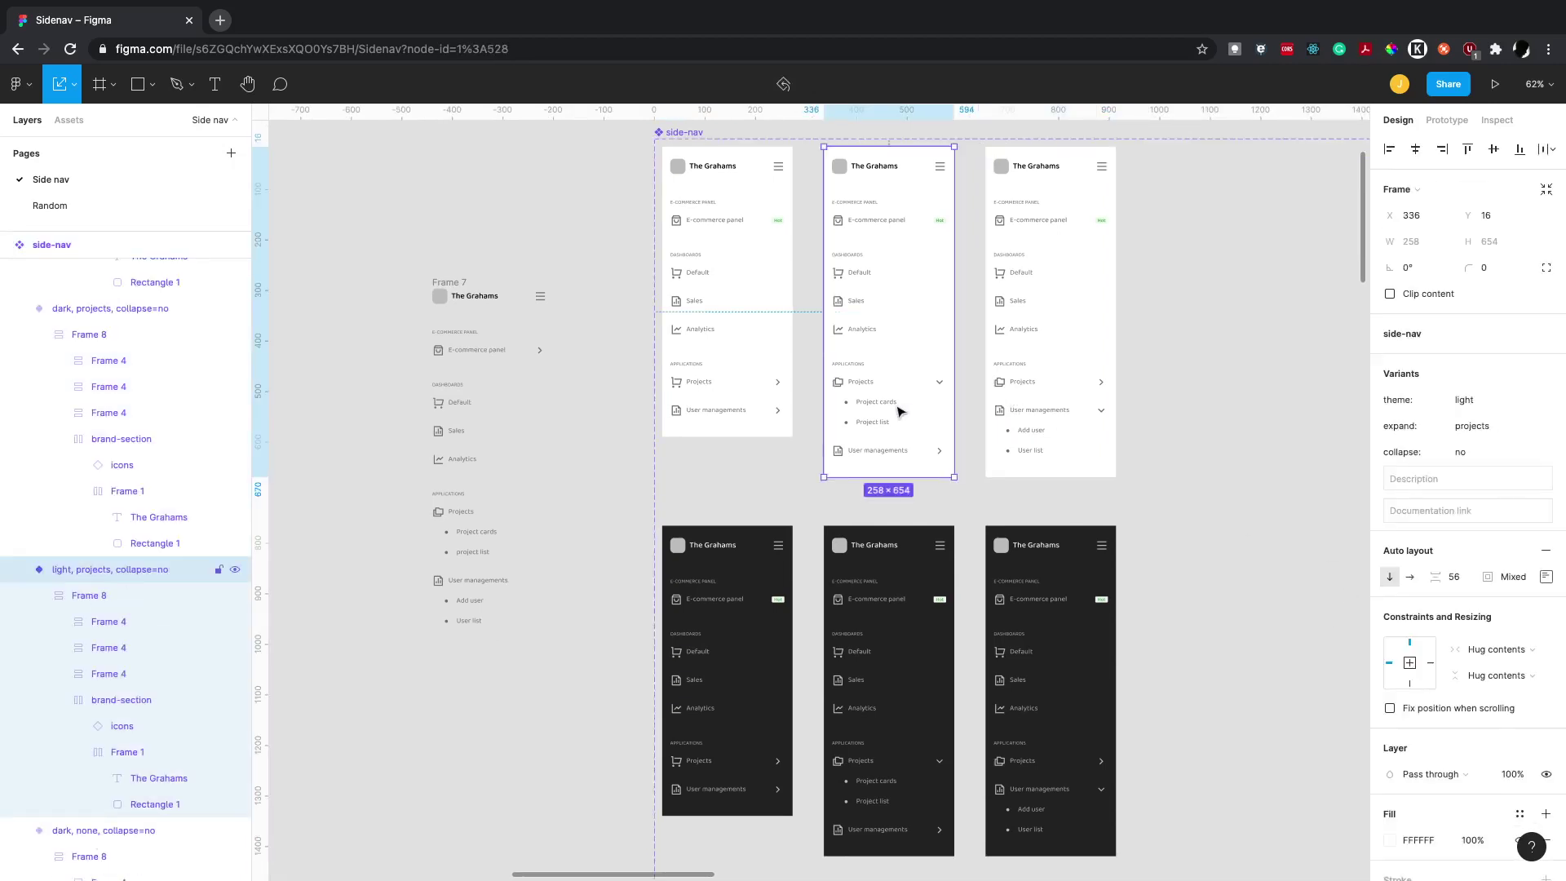
click(741, 403)
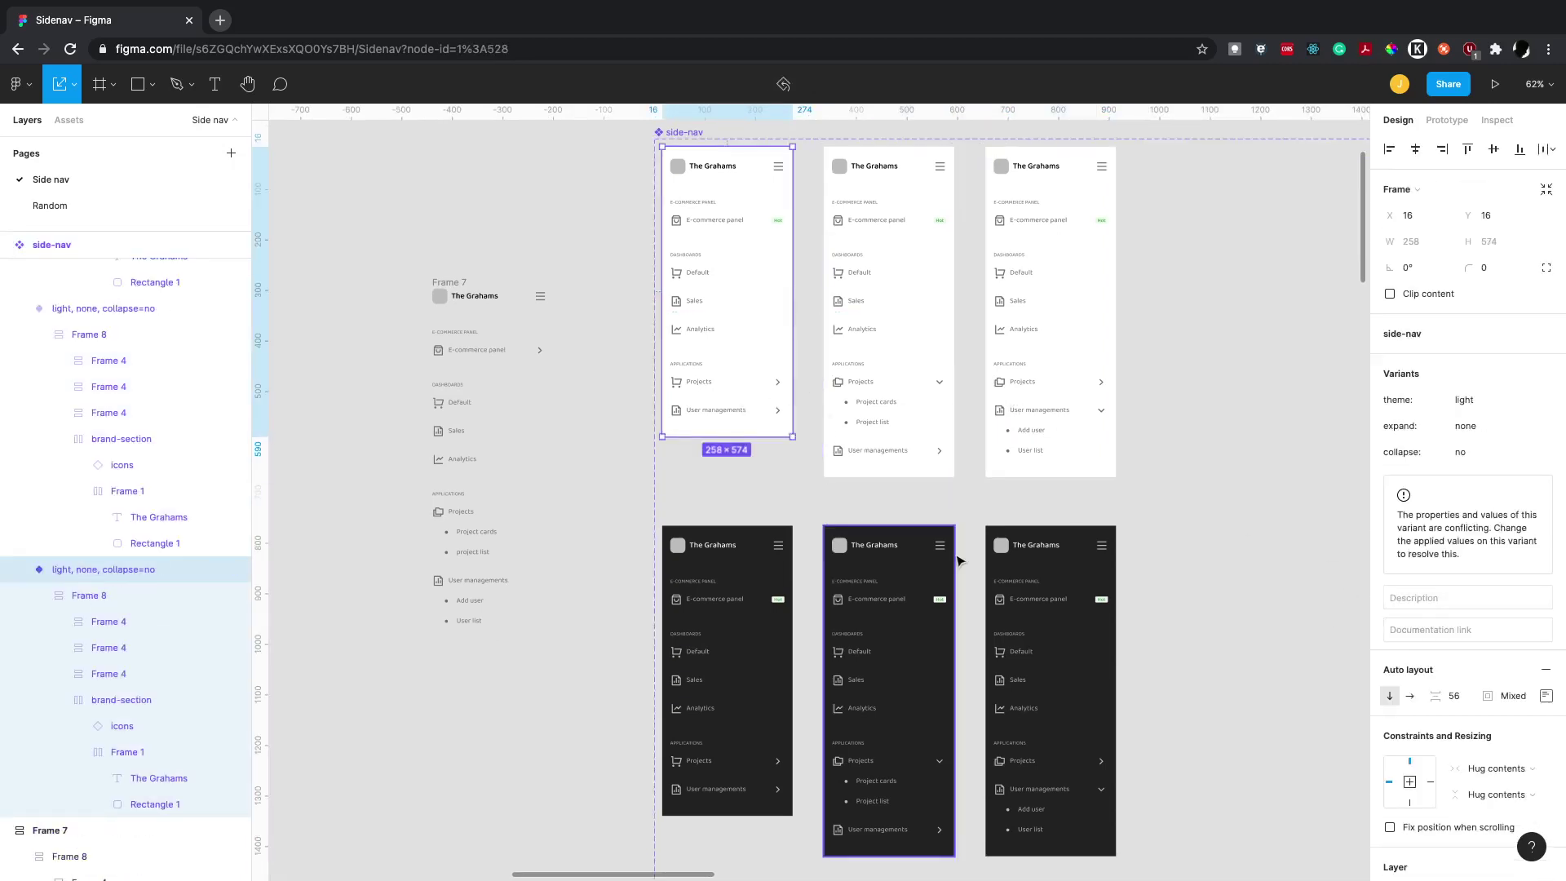
Set the bottom light side-nav copy to collapse=yes.
scroll(961, 561, down, 3)
scroll(958, 560, down, 2)
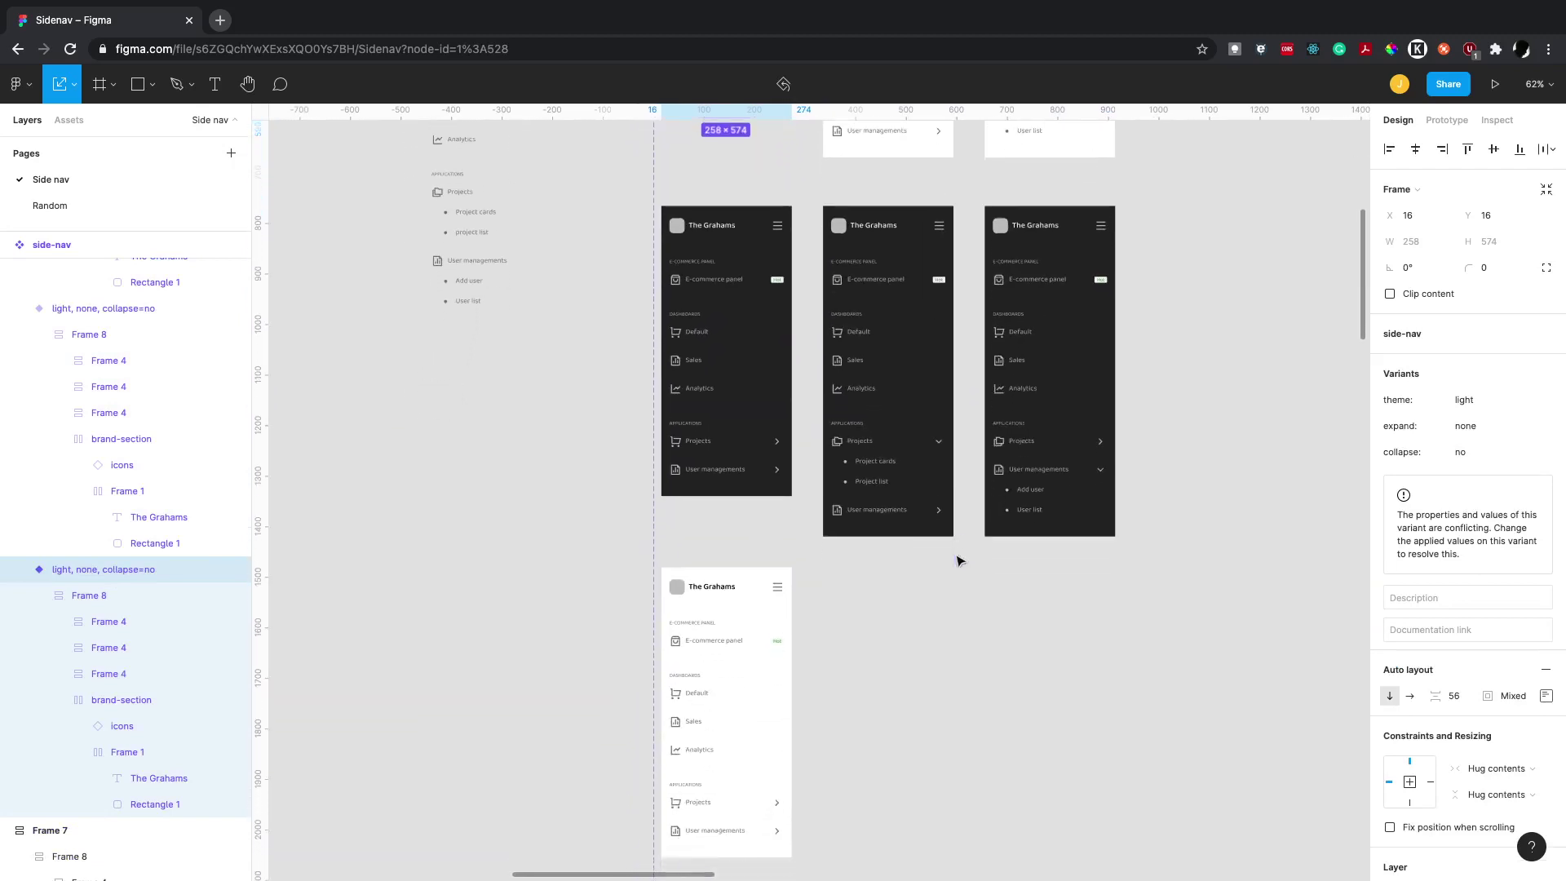
click(717, 684)
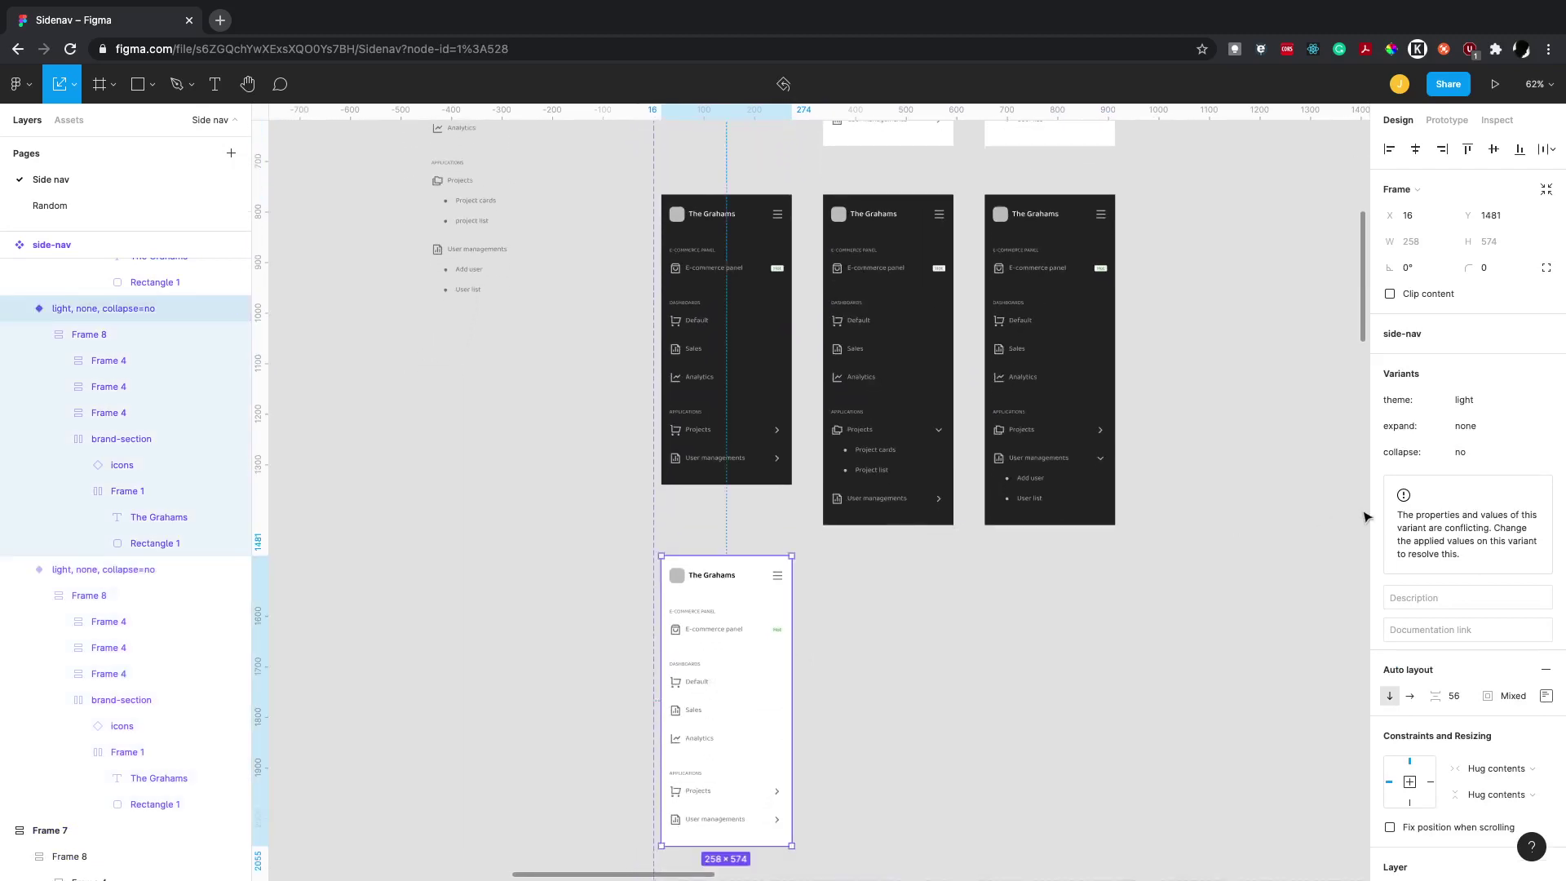
click(1478, 458)
text(tru)
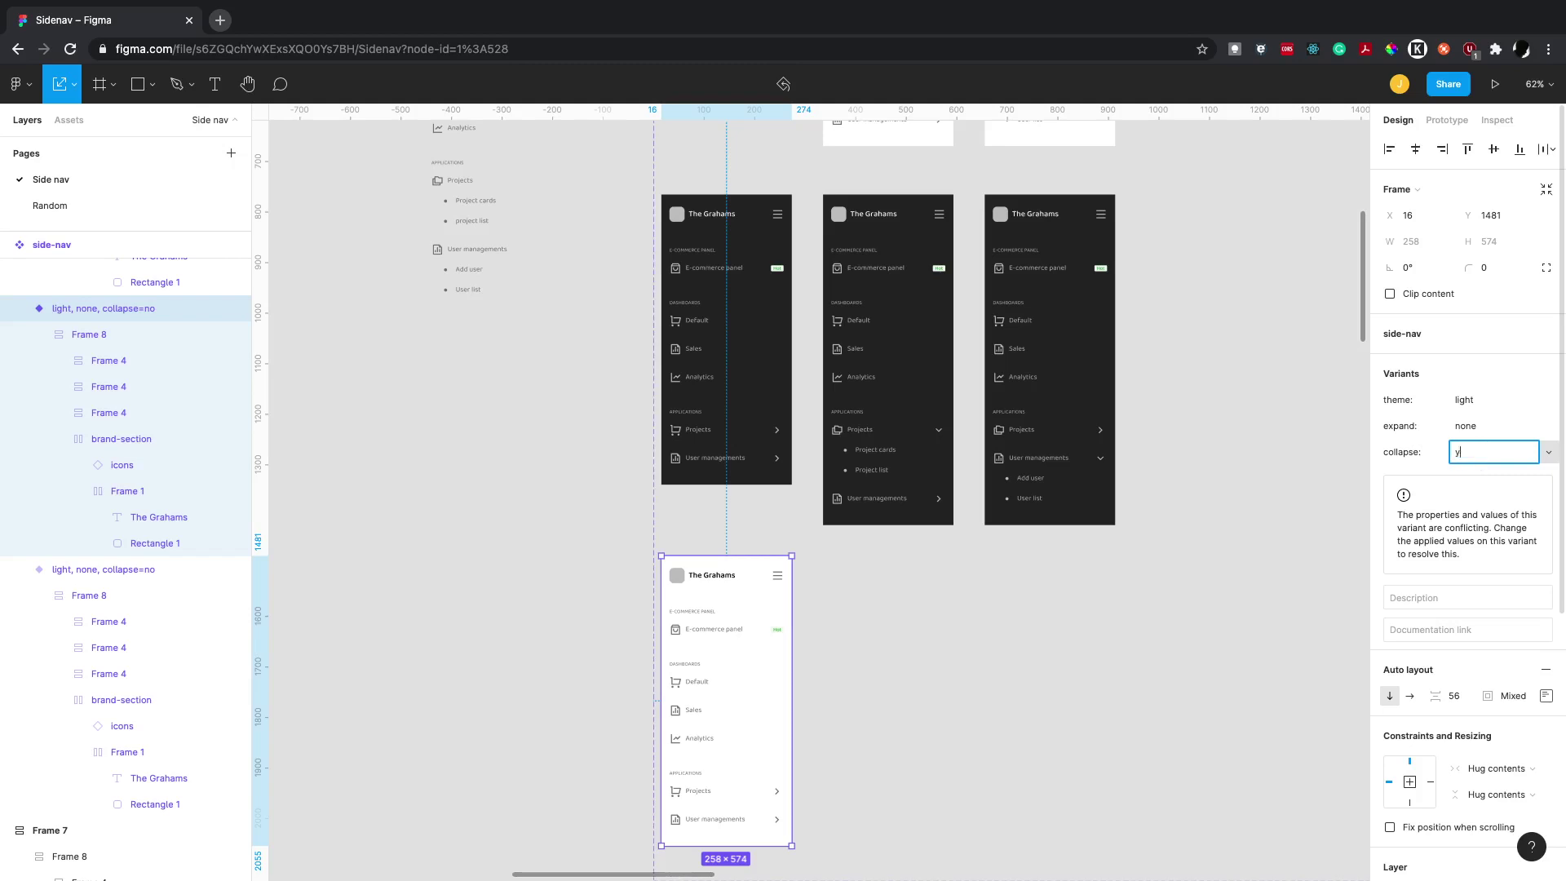
click(1151, 659)
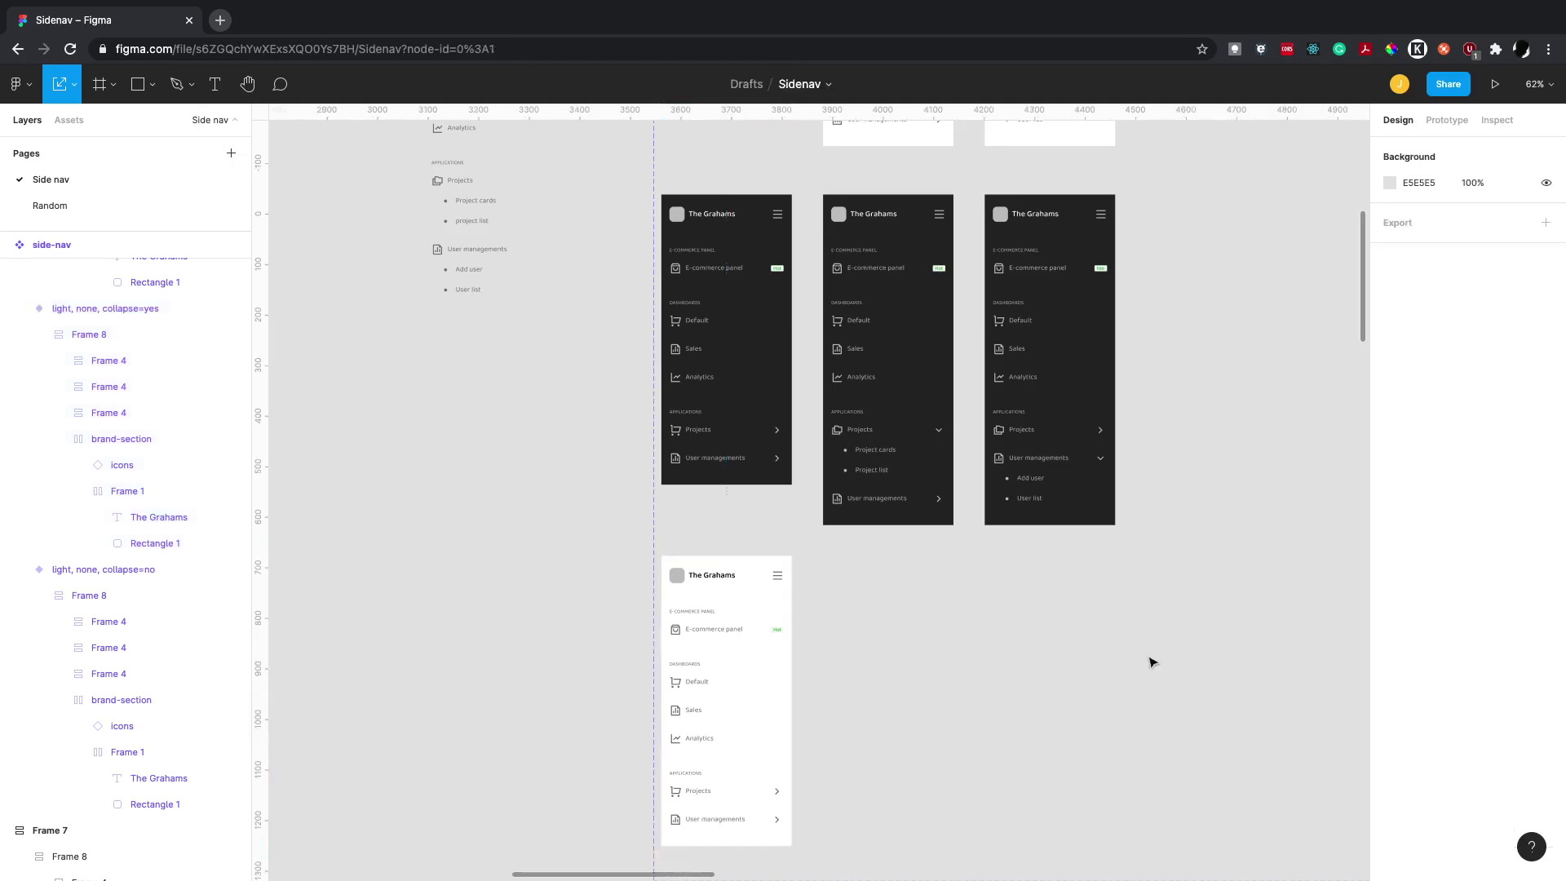
Zoom to the collapse=yes variant and make the E-commerce panel item icon-only.
click(749, 620)
key(shift+2)
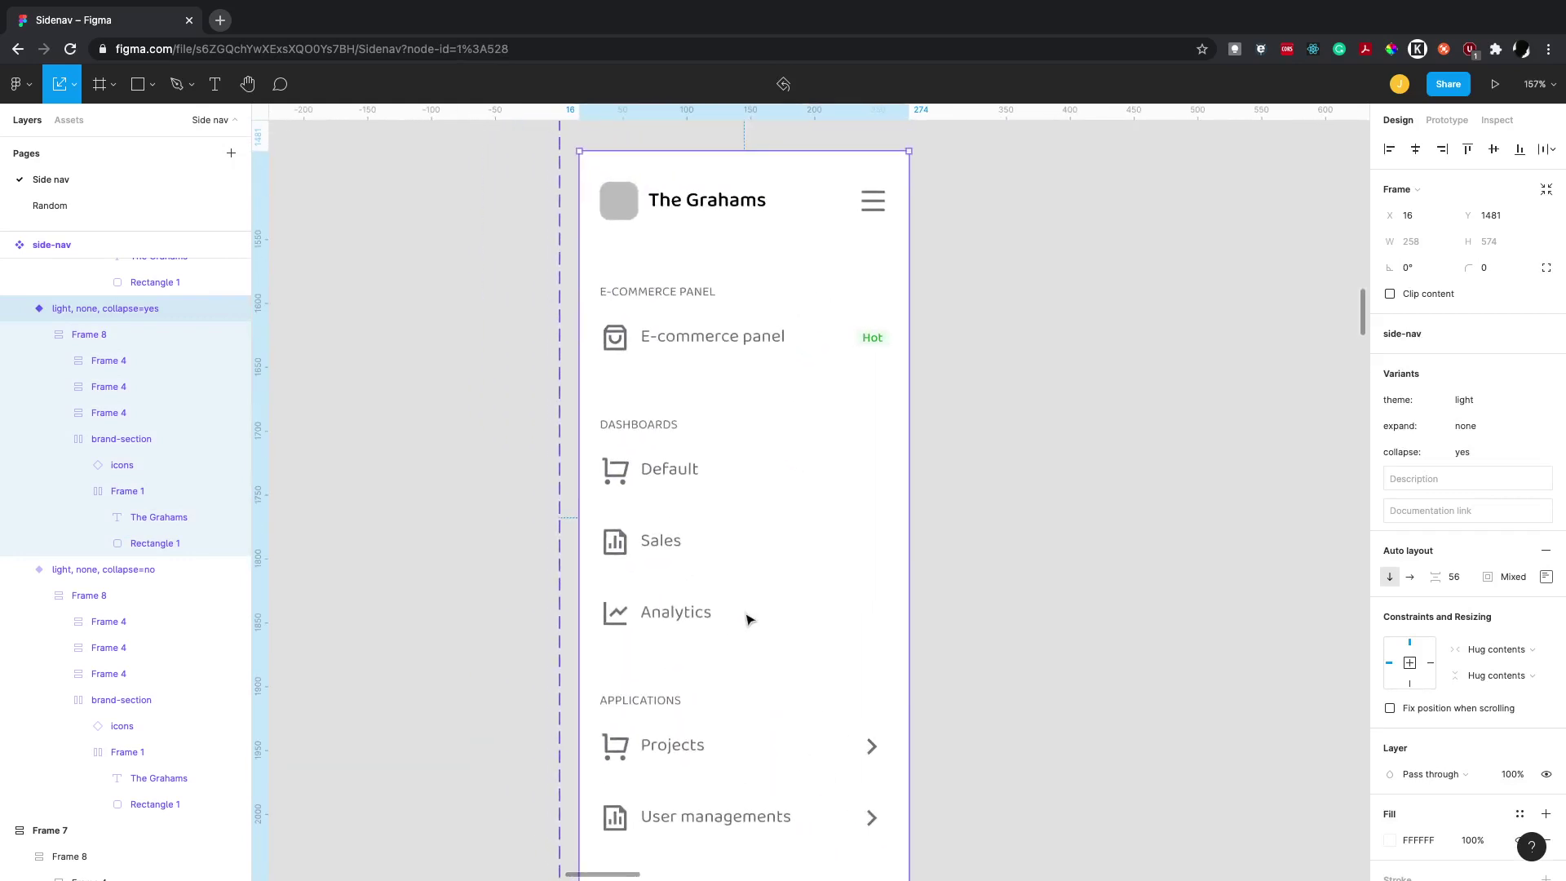
double_click(720, 341)
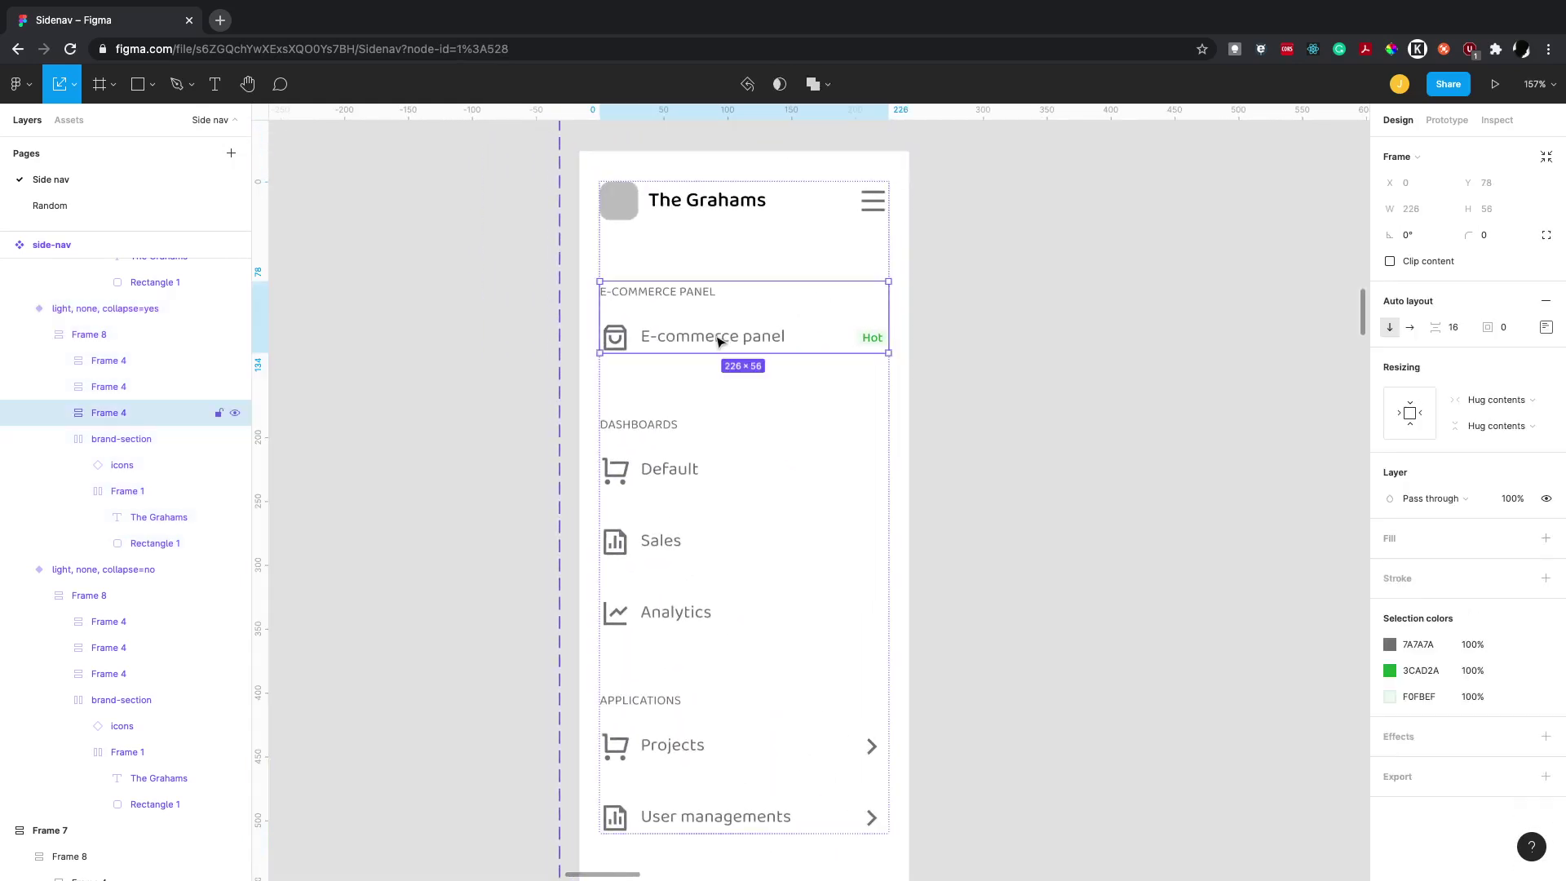
double_click(719, 341)
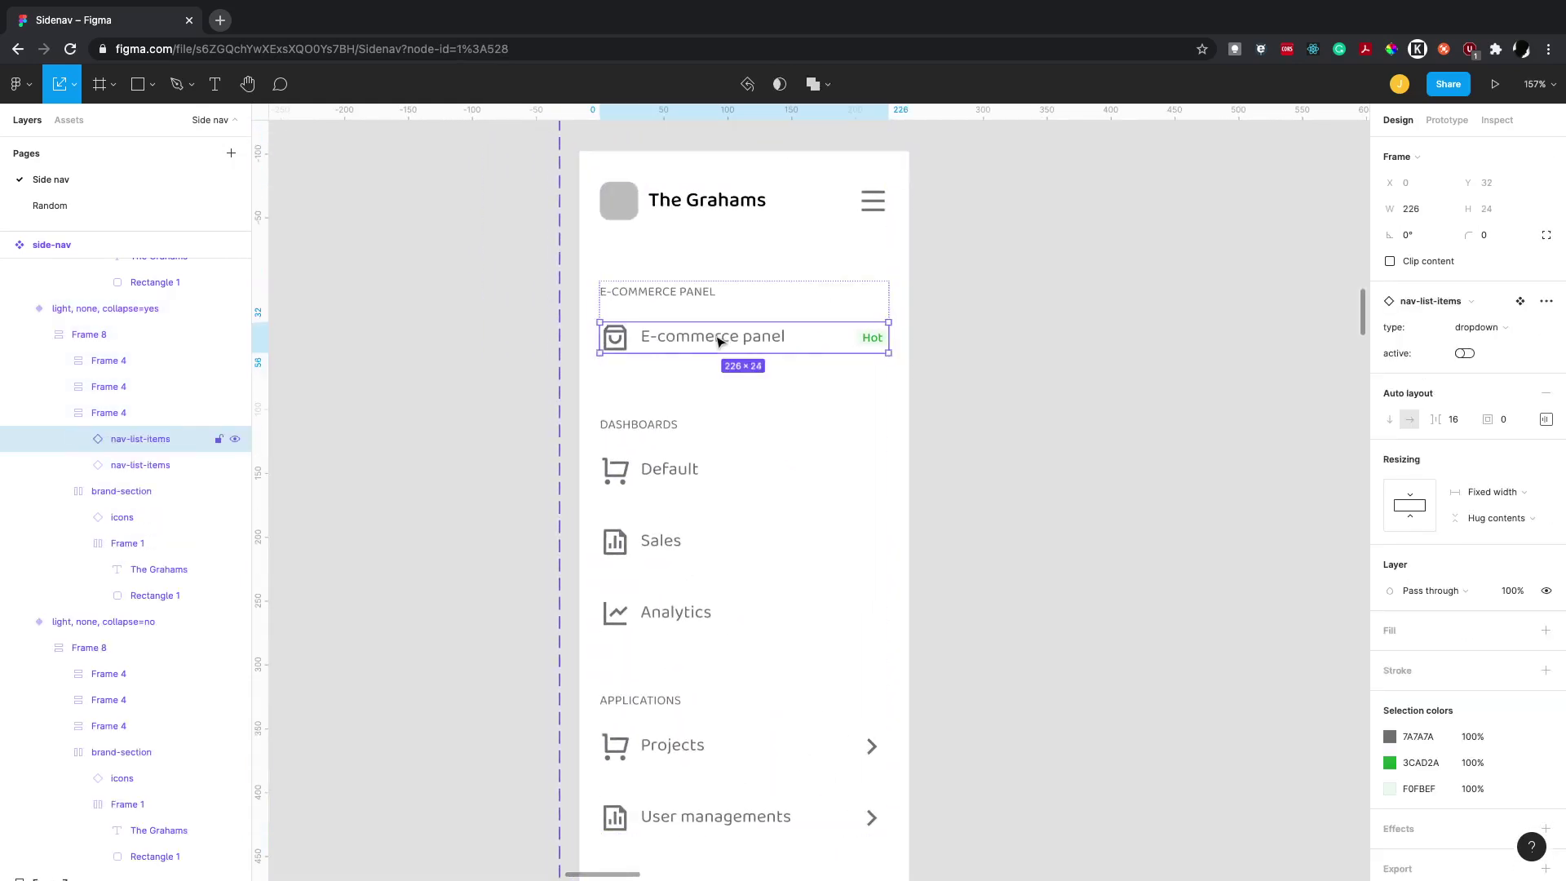
click(1497, 327)
click(1498, 368)
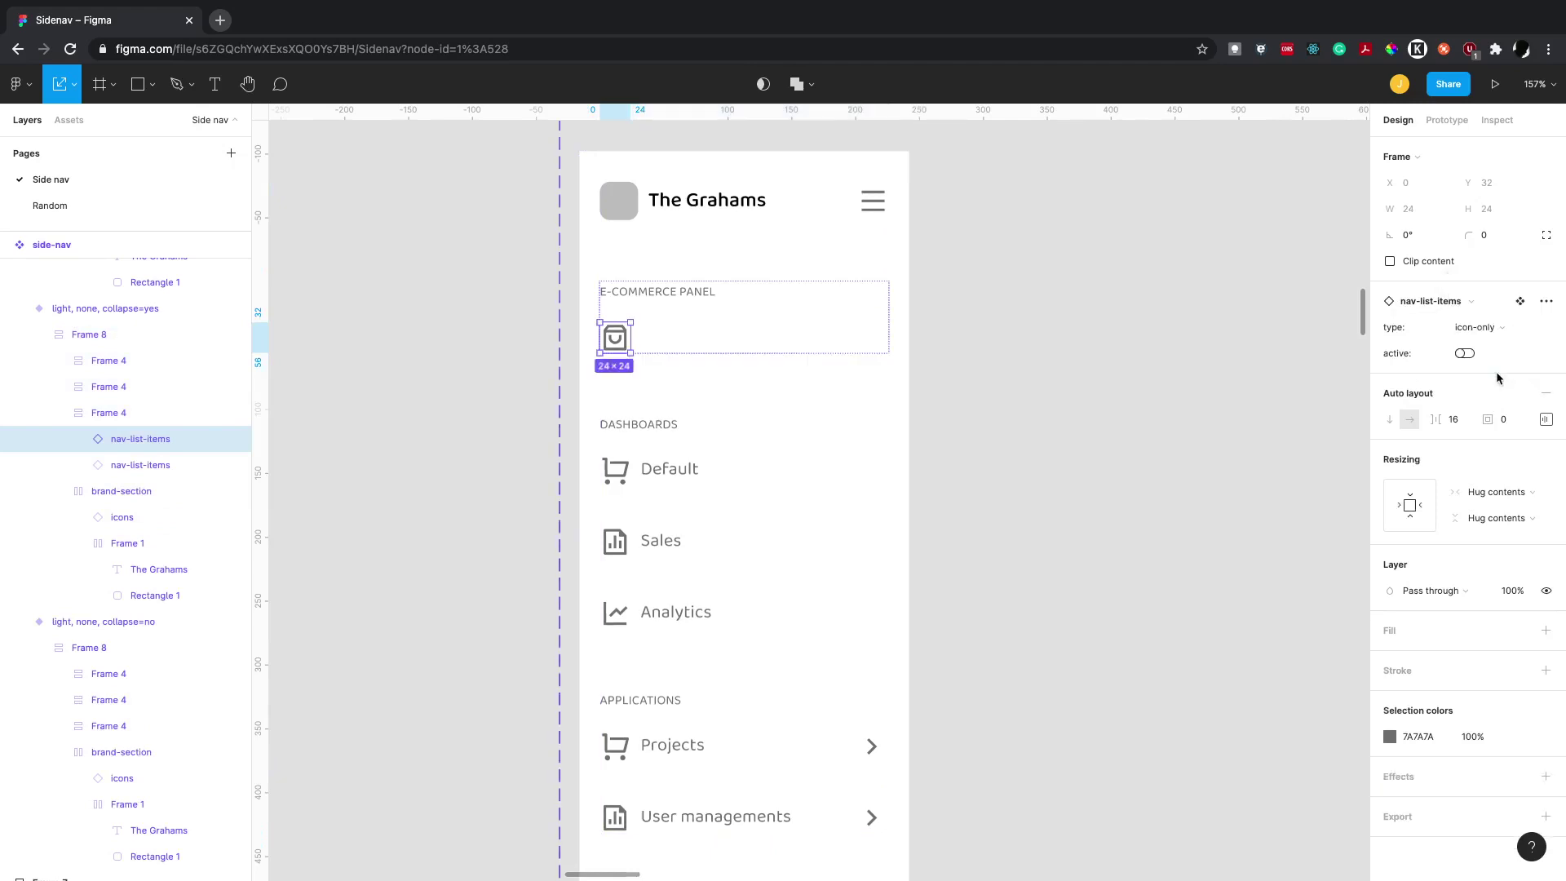
Switch the Default, Sales and Analytics nav items to icon-only together.
click(666, 475)
double_click(667, 474)
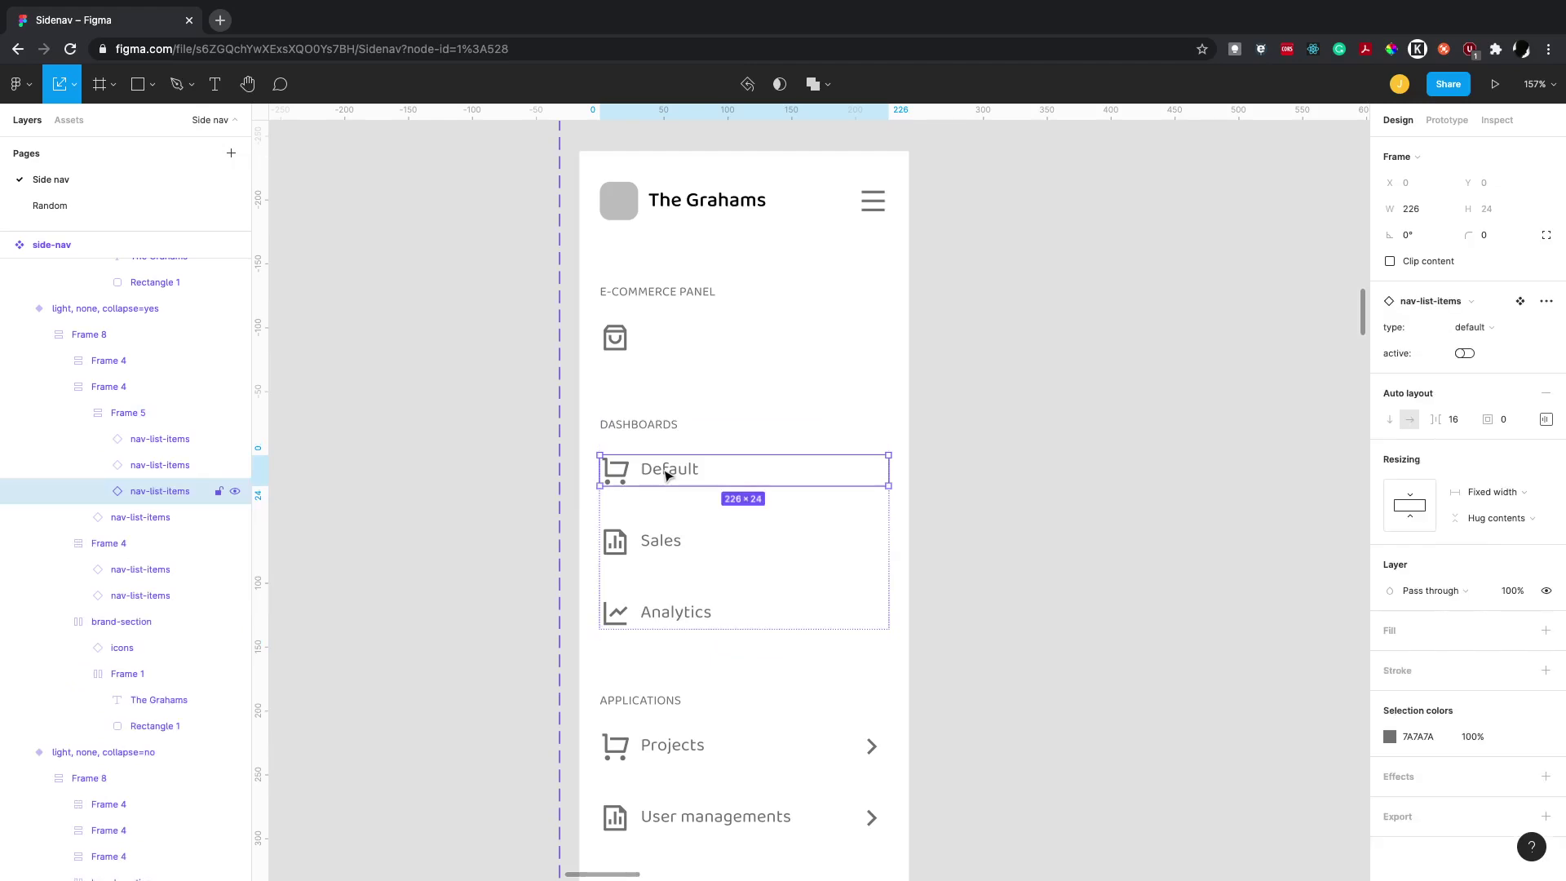
shift+click(664, 548)
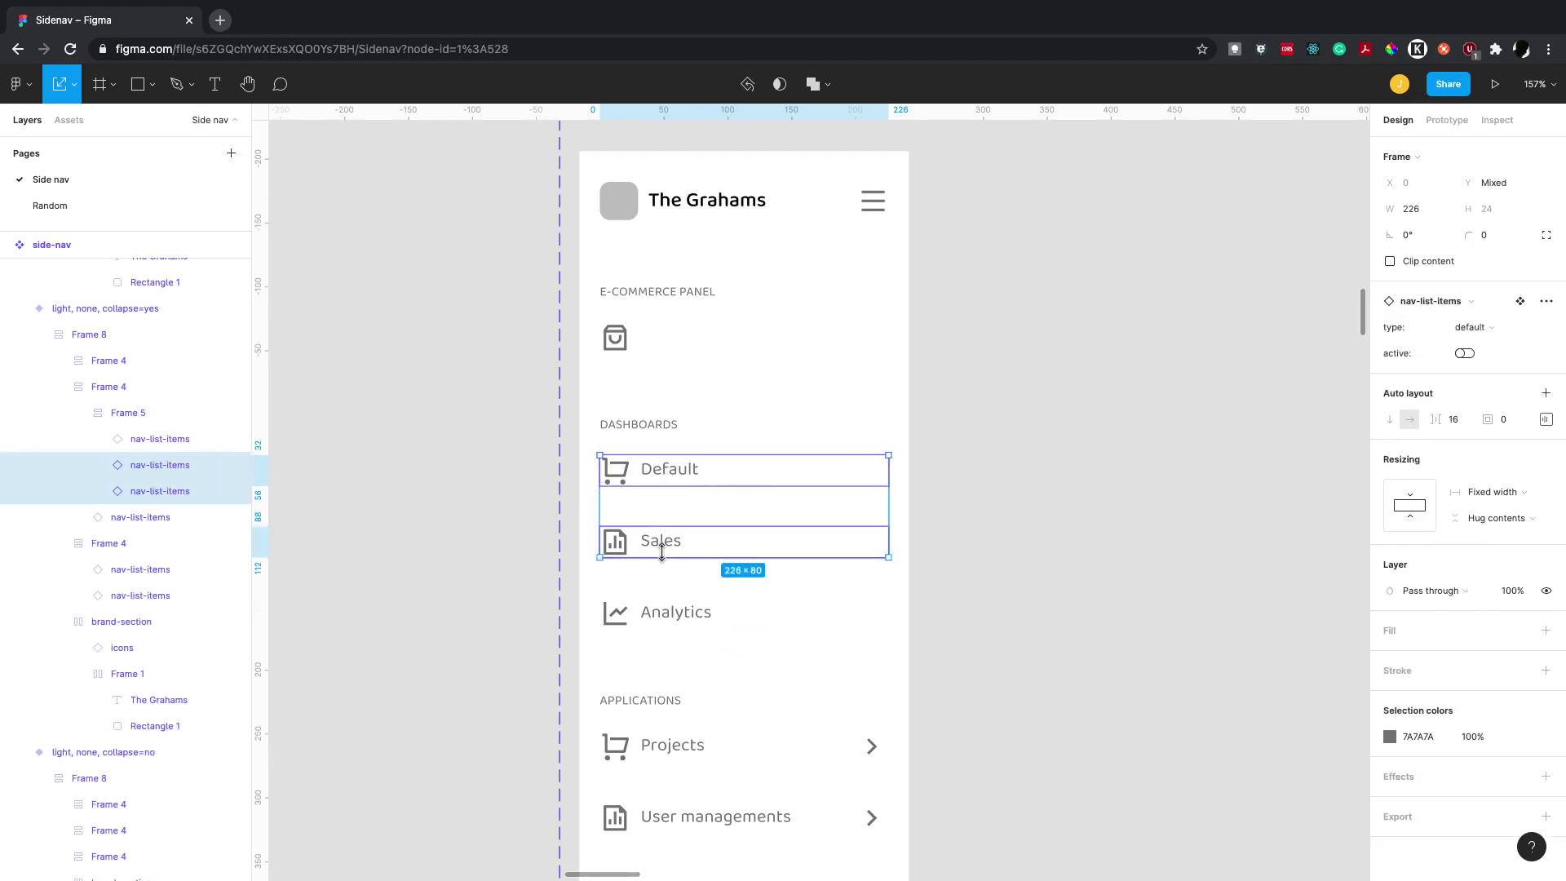
shift+click(678, 617)
click(1500, 330)
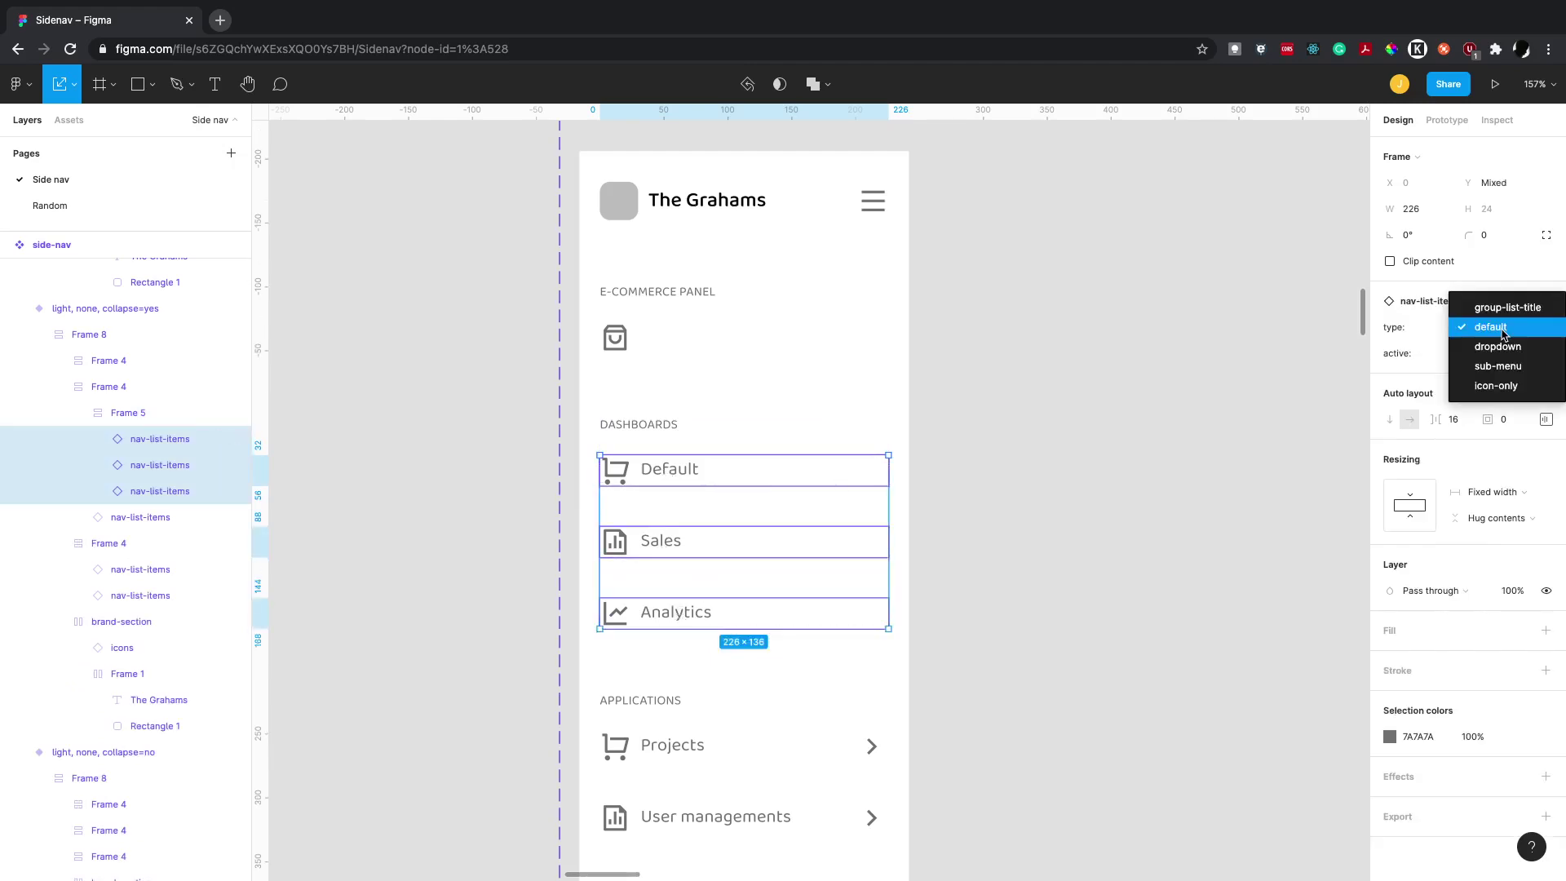
click(1518, 384)
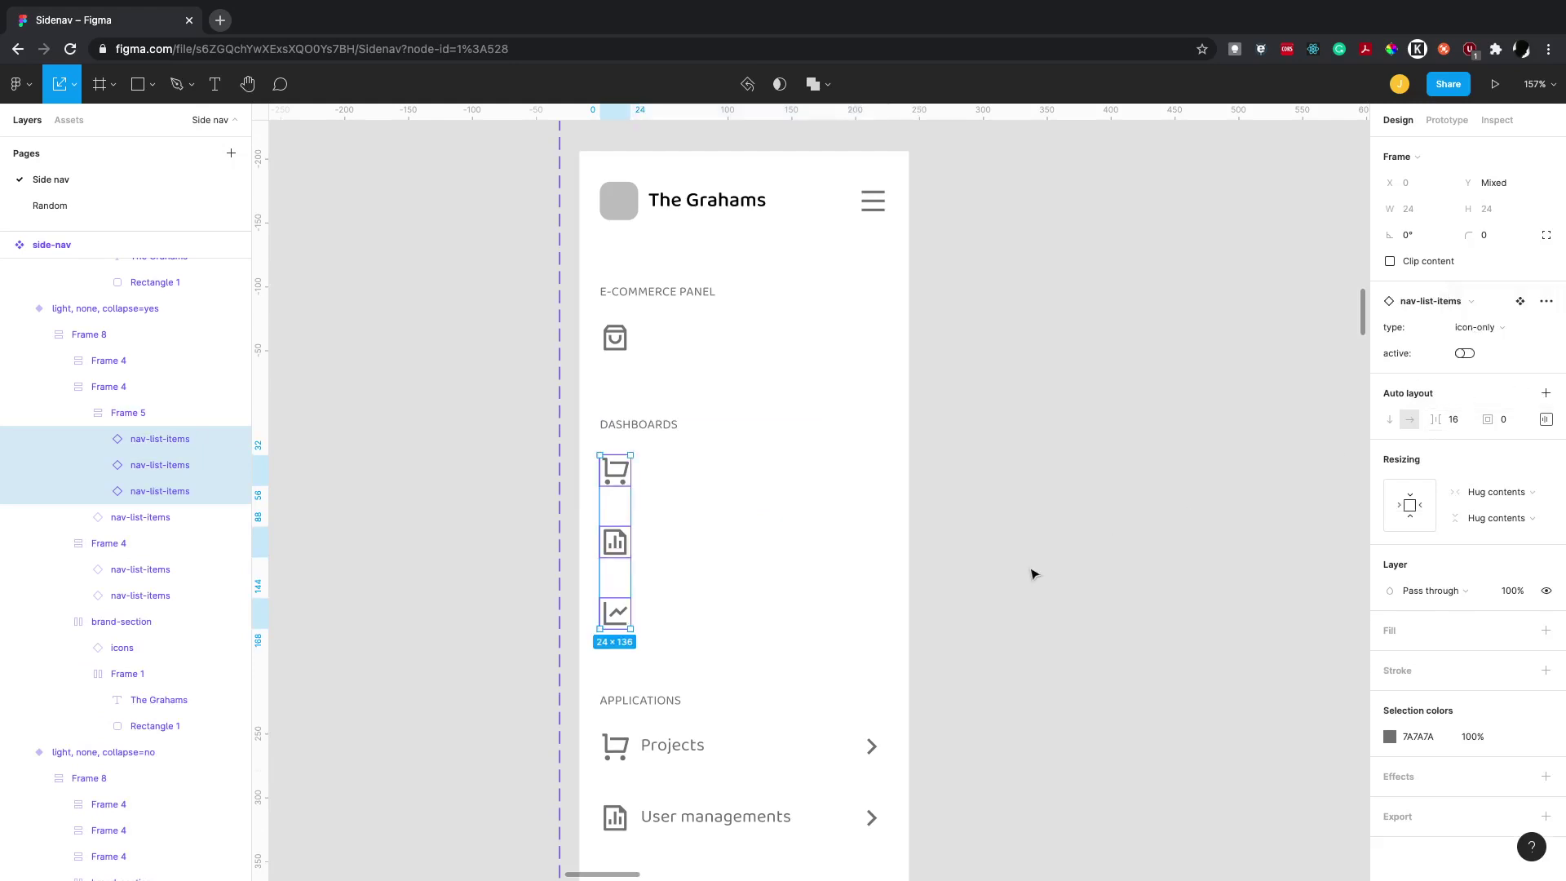
Switch the Projects nav item to icon-only.
scroll(816, 588, down, 3)
click(682, 613)
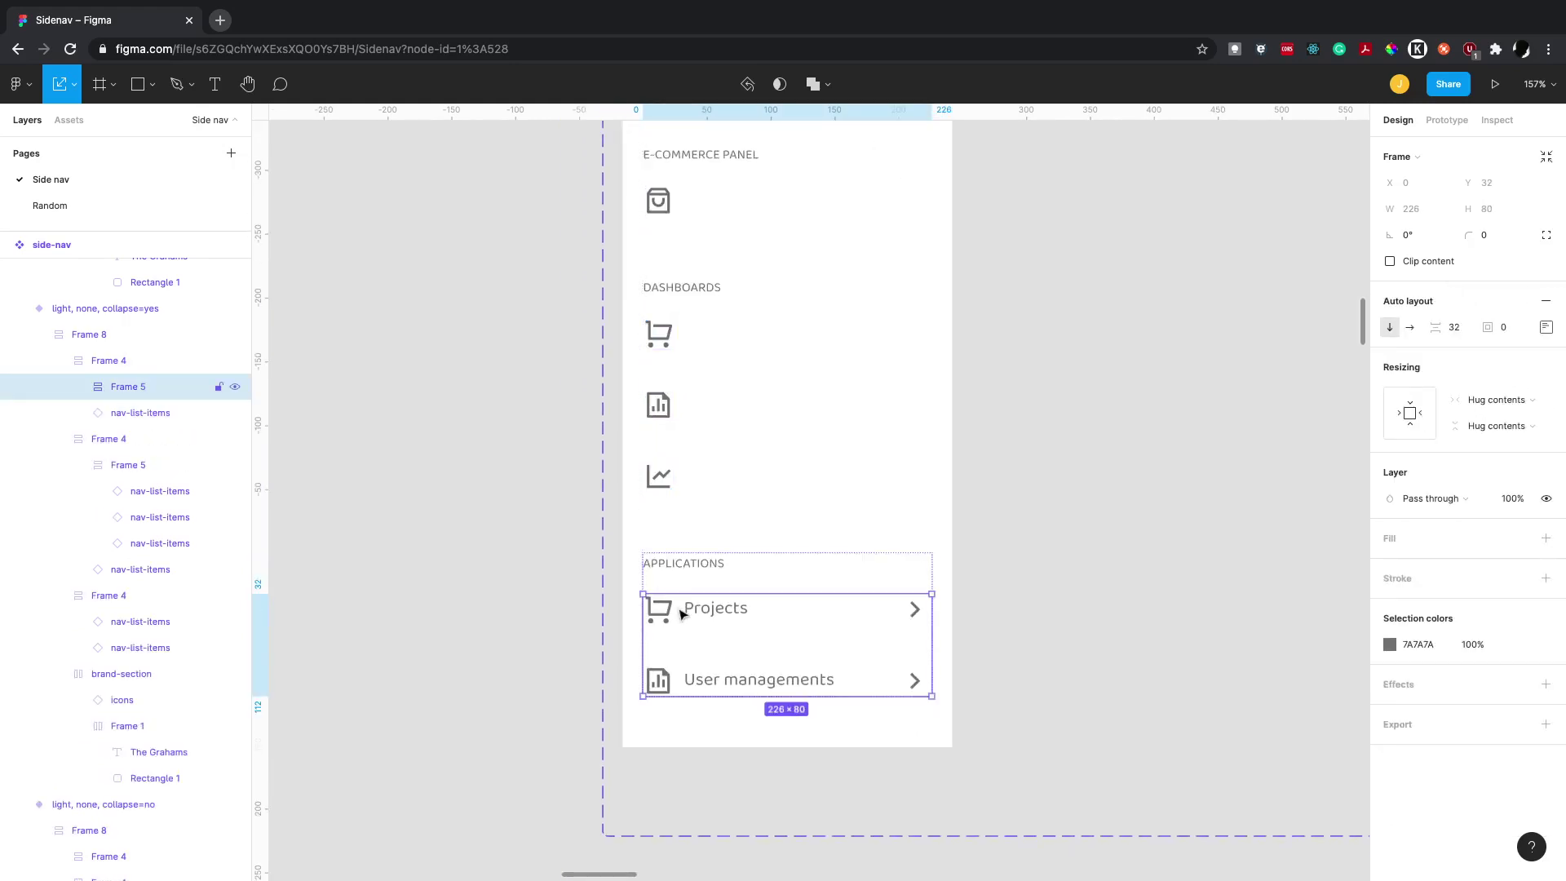
click(682, 613)
shift+click(689, 679)
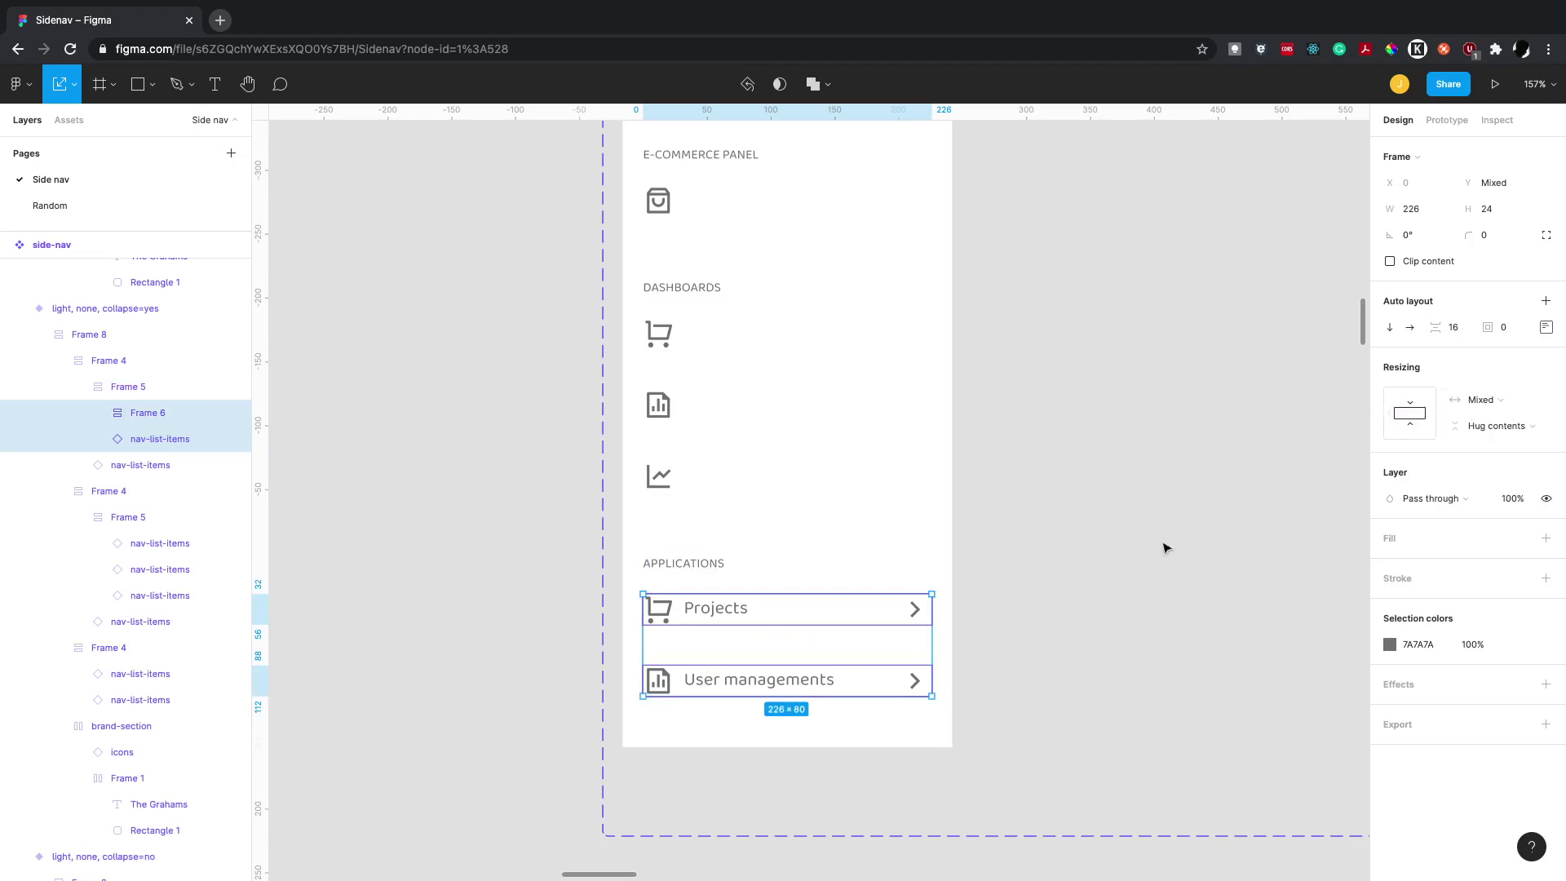
click(982, 604)
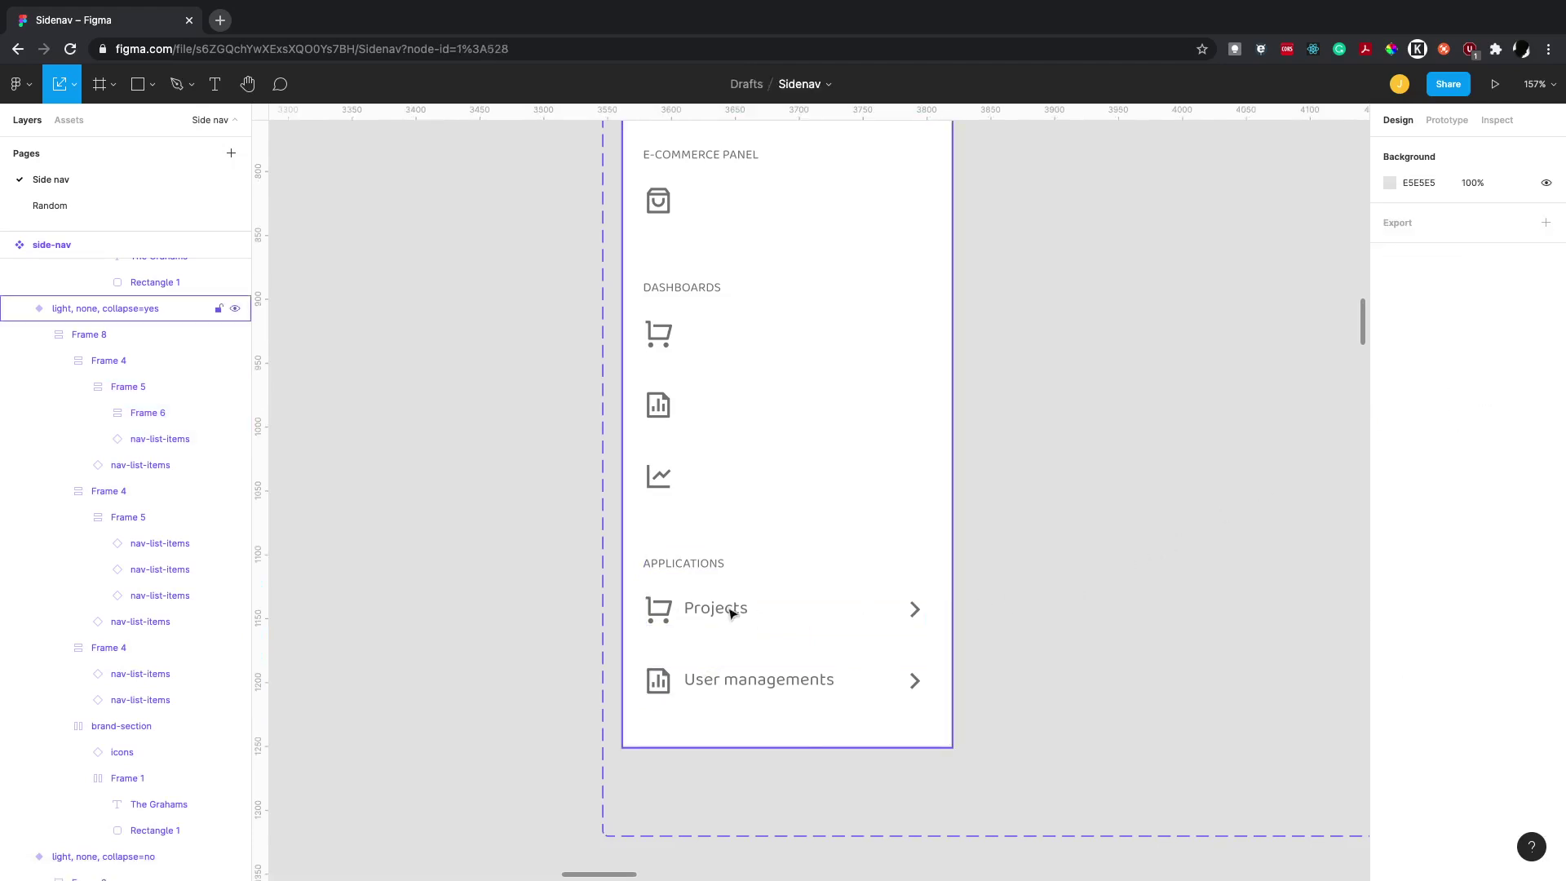
click(732, 613)
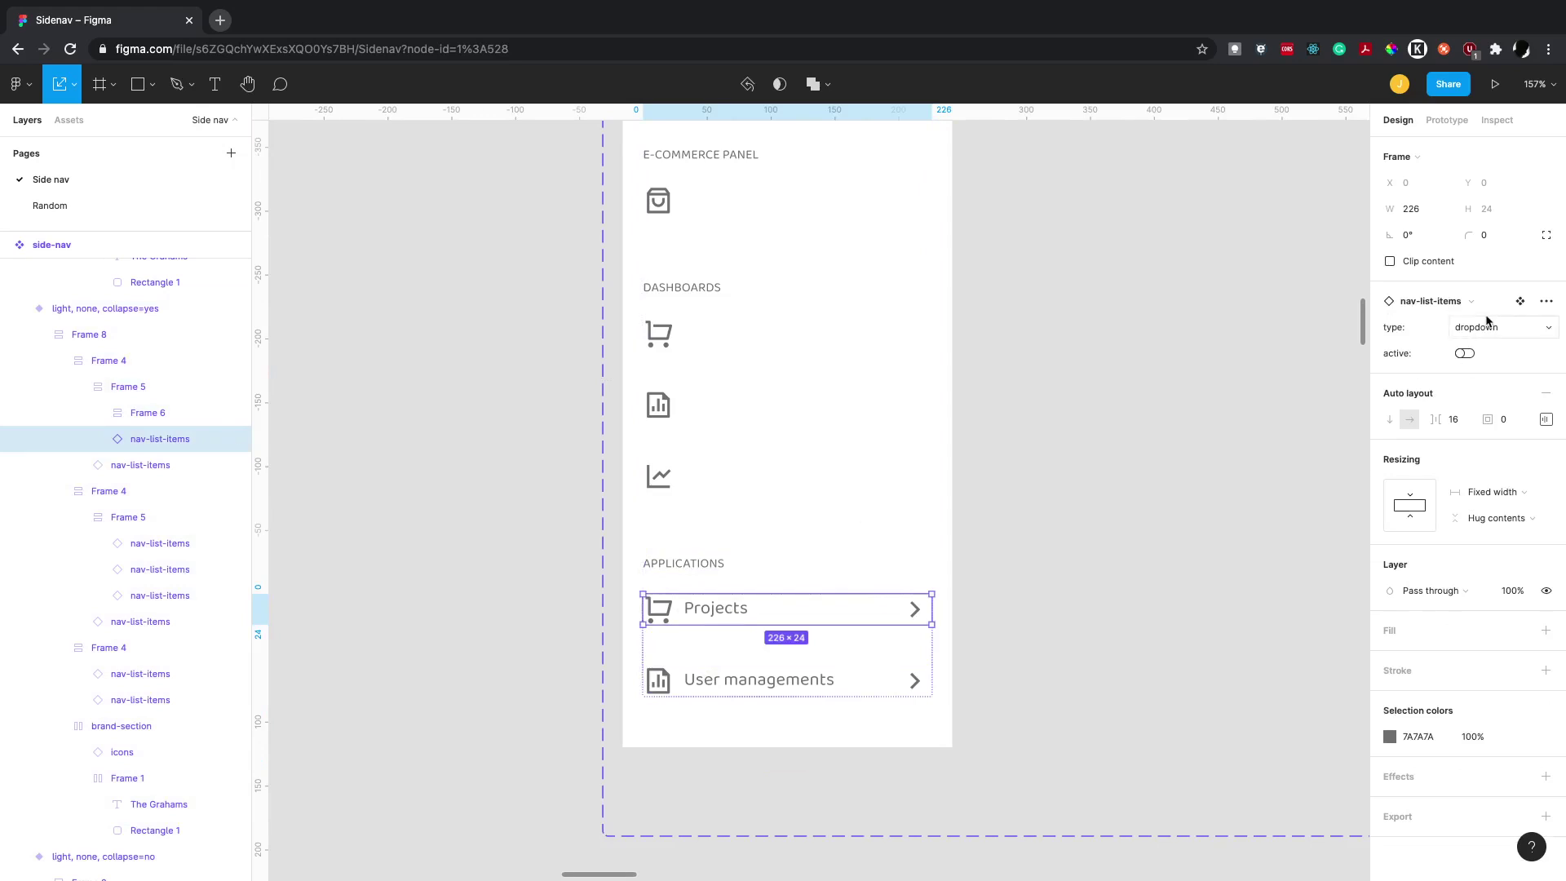
click(1490, 326)
click(1499, 367)
Switch the User managements nav item to icon-only.
click(796, 685)
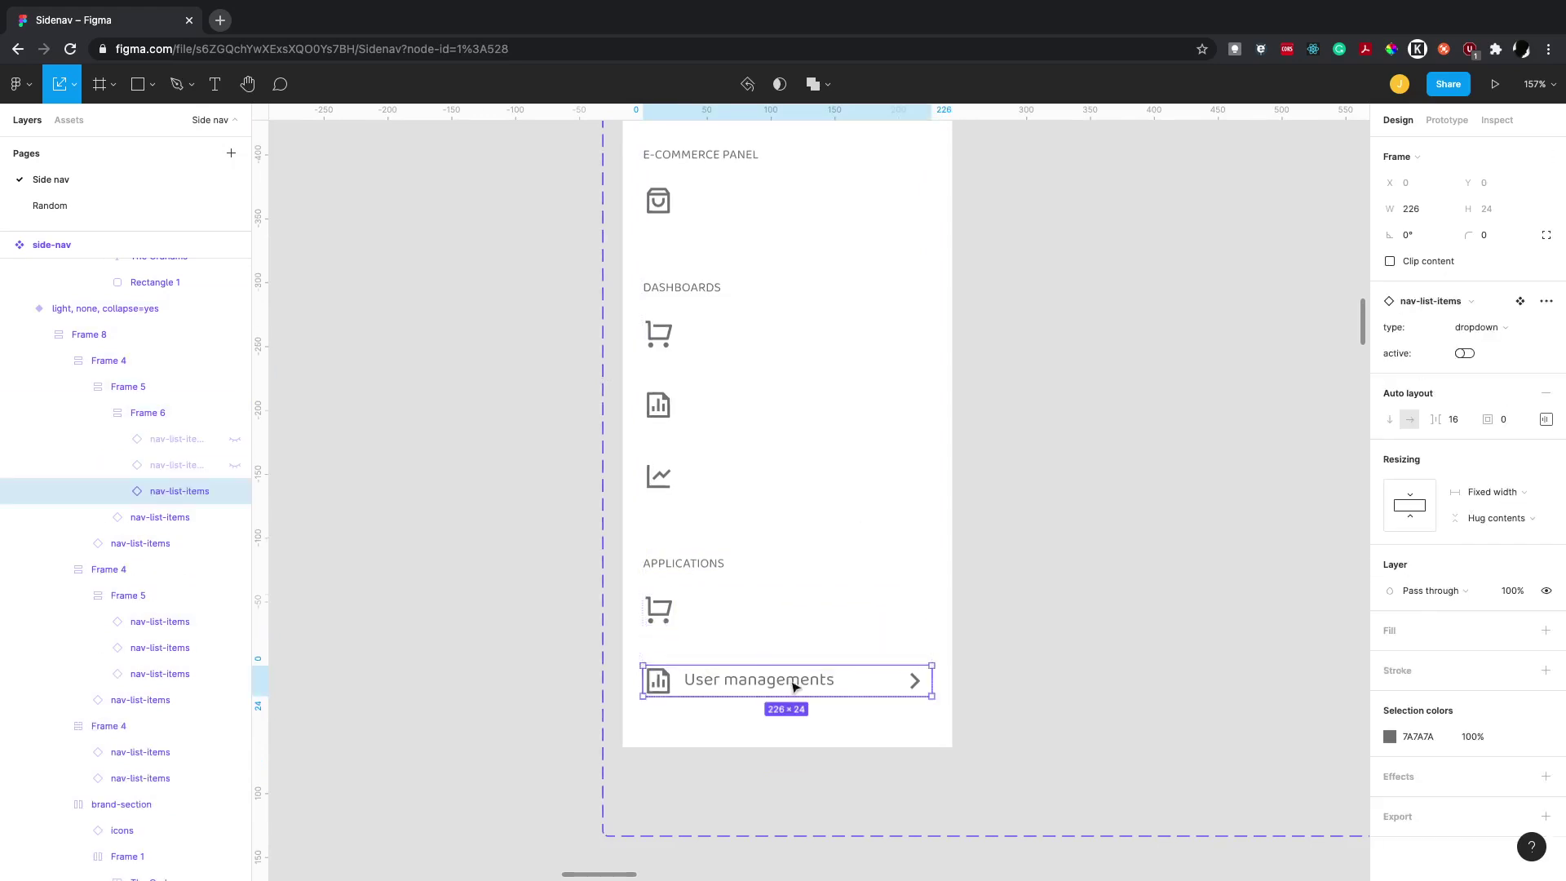
click(1465, 329)
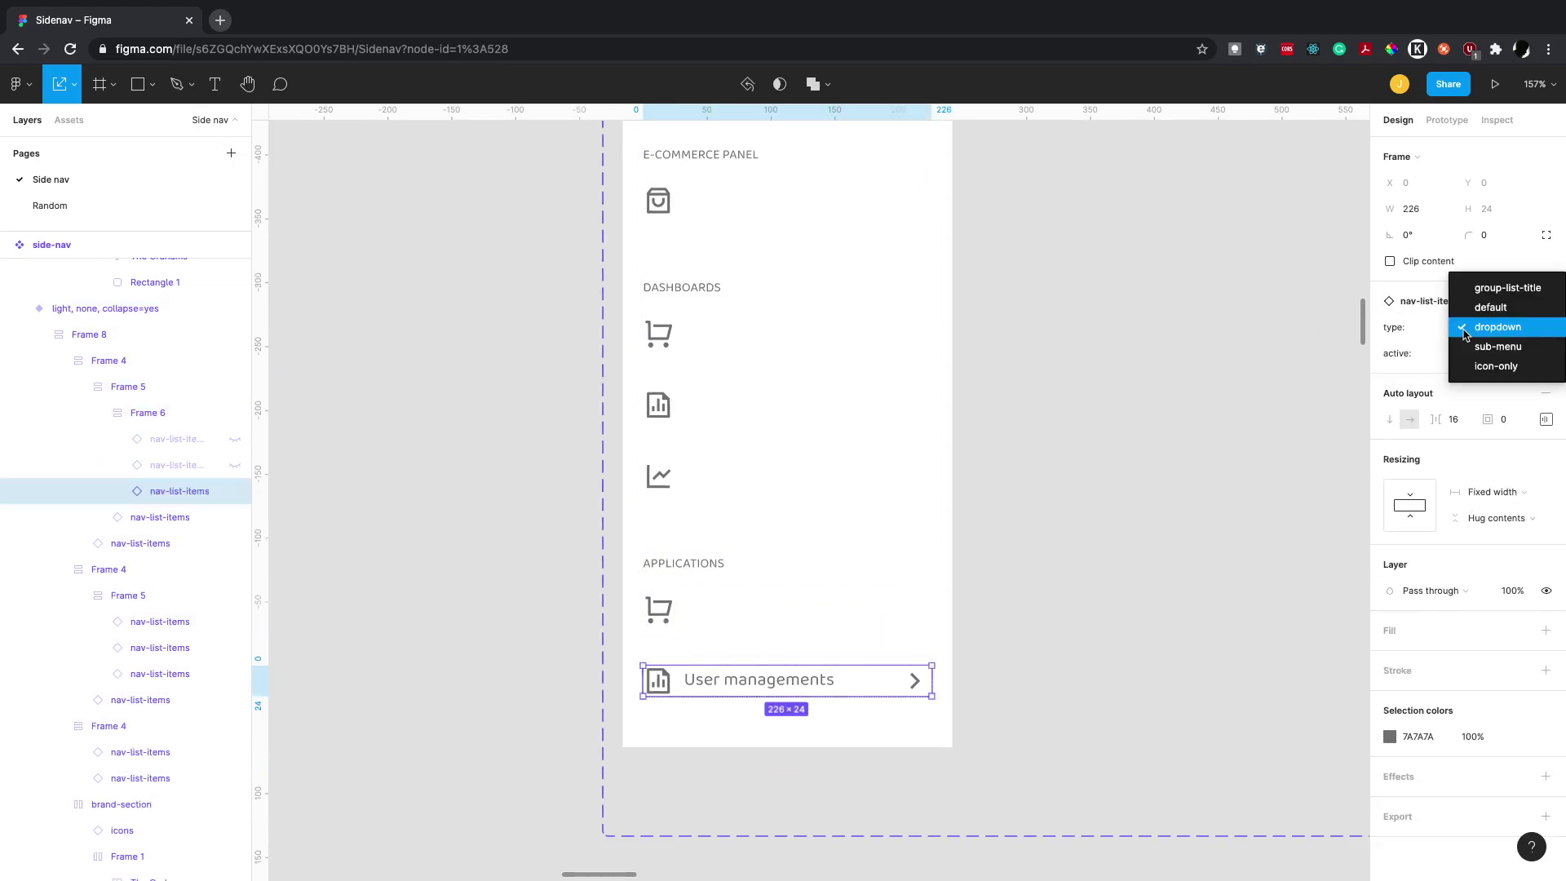
click(1489, 368)
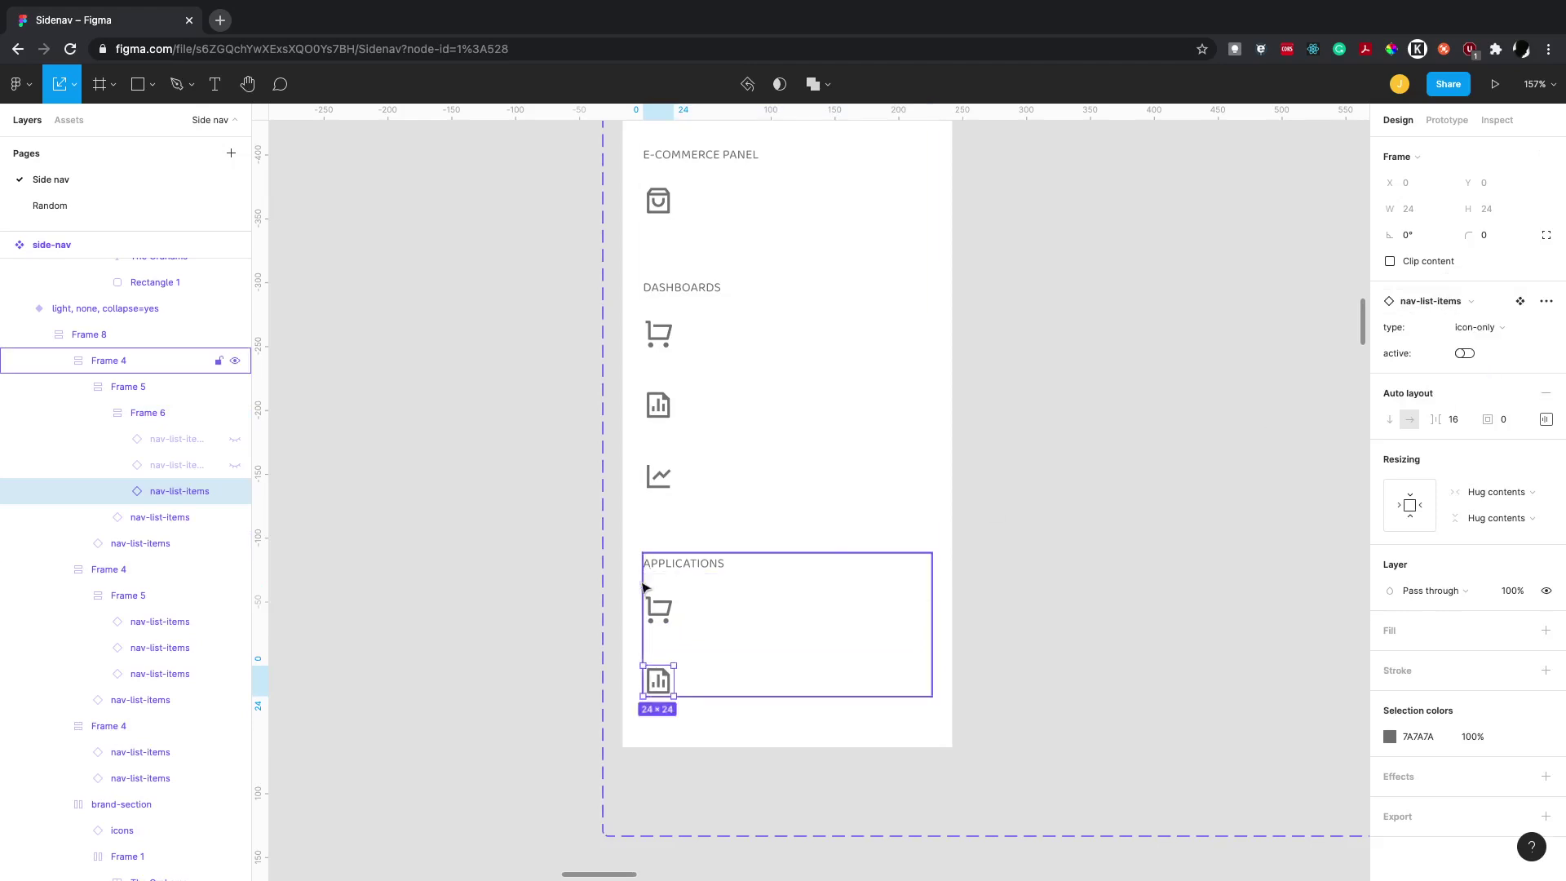
click(689, 568)
scroll(688, 569, up, 1)
scroll(688, 569, up, 2)
Rename the APPLICATIONS section title to 'APP'.
double_click(710, 563)
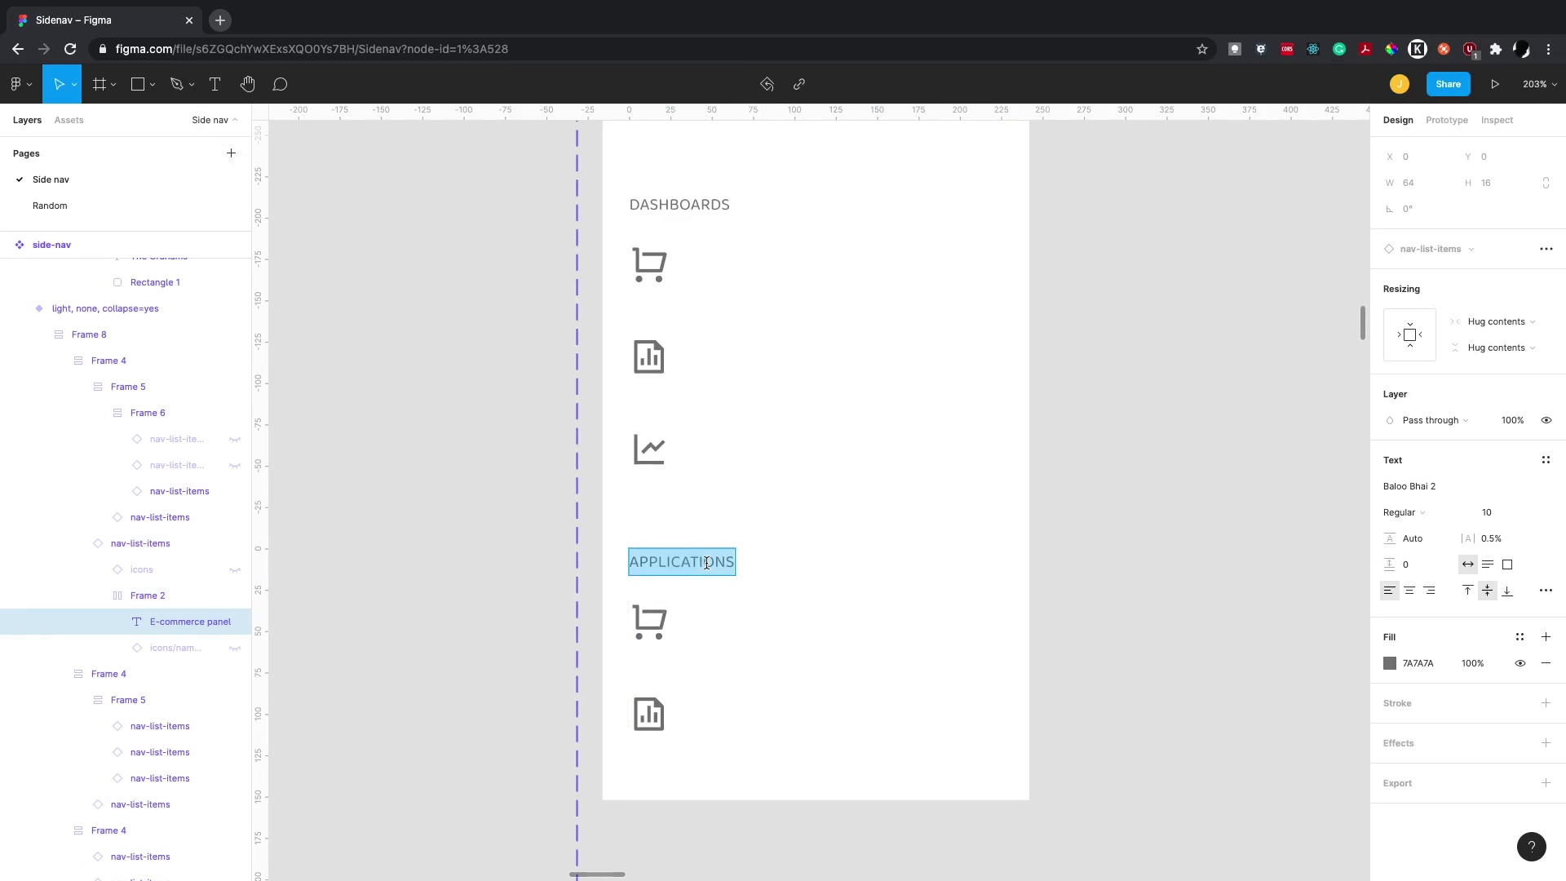
text(APP)
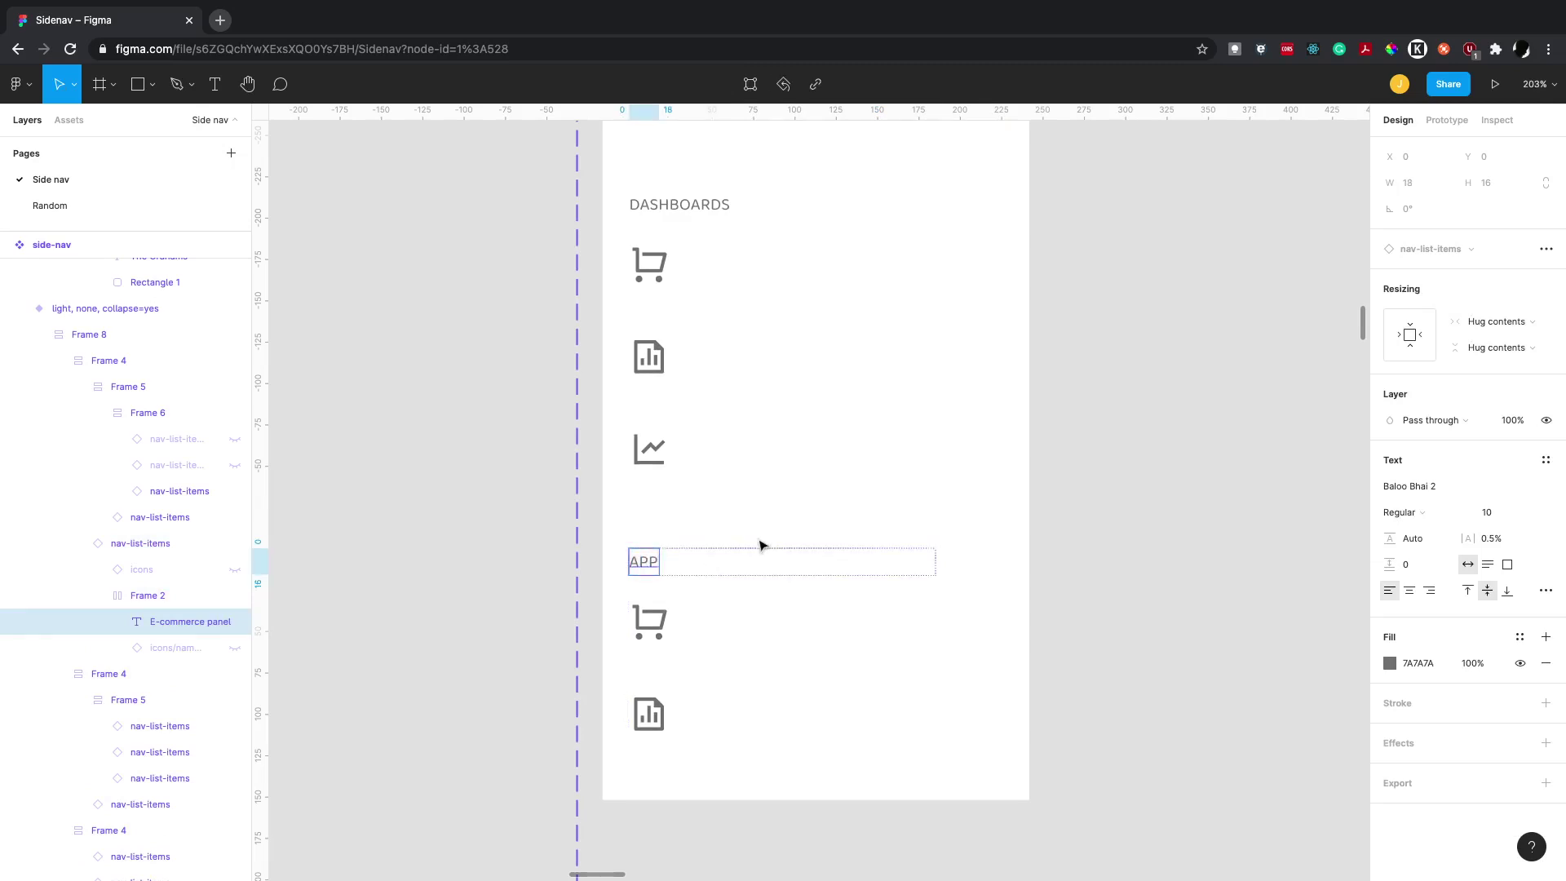
scroll(762, 545, up, 1)
Set the APP row and group-title item widths to Hug contents, shrinking to 18 px.
click(802, 620)
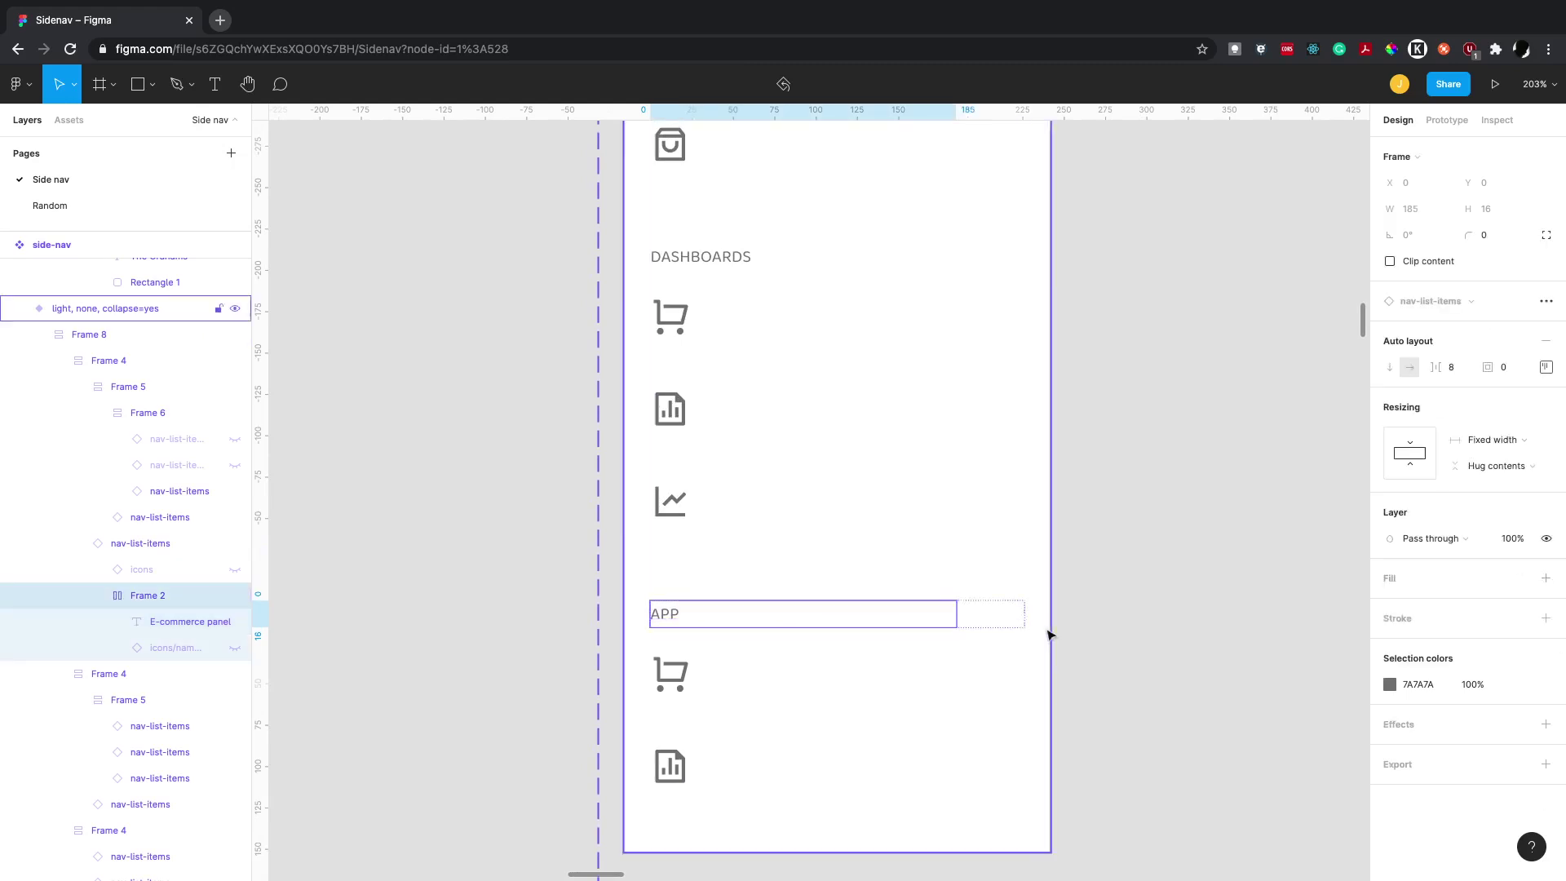
click(1489, 447)
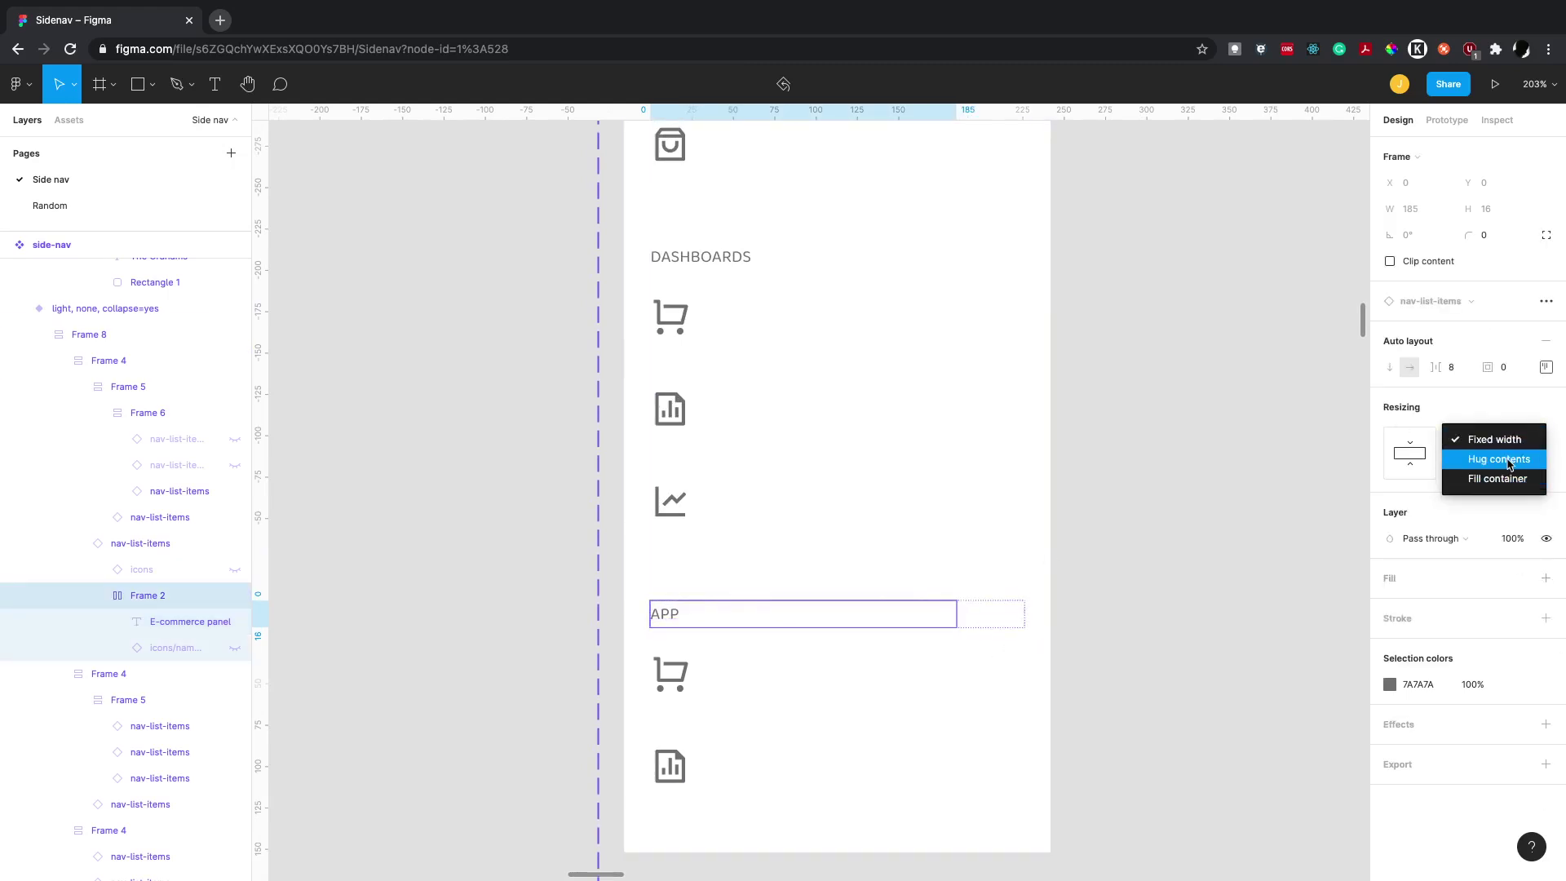
click(1508, 460)
click(972, 627)
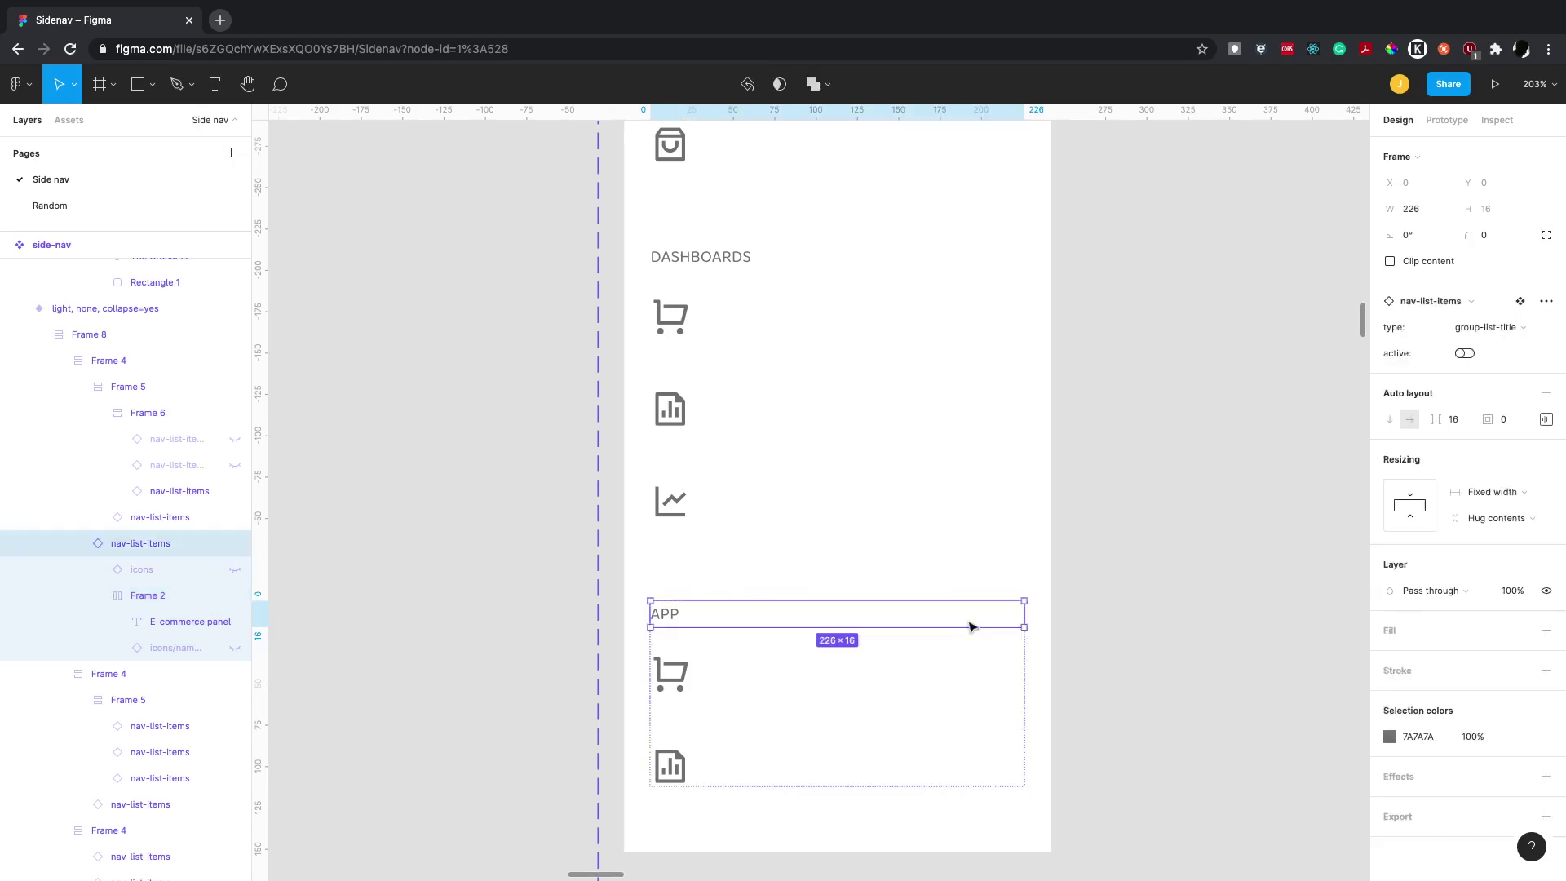
click(1480, 489)
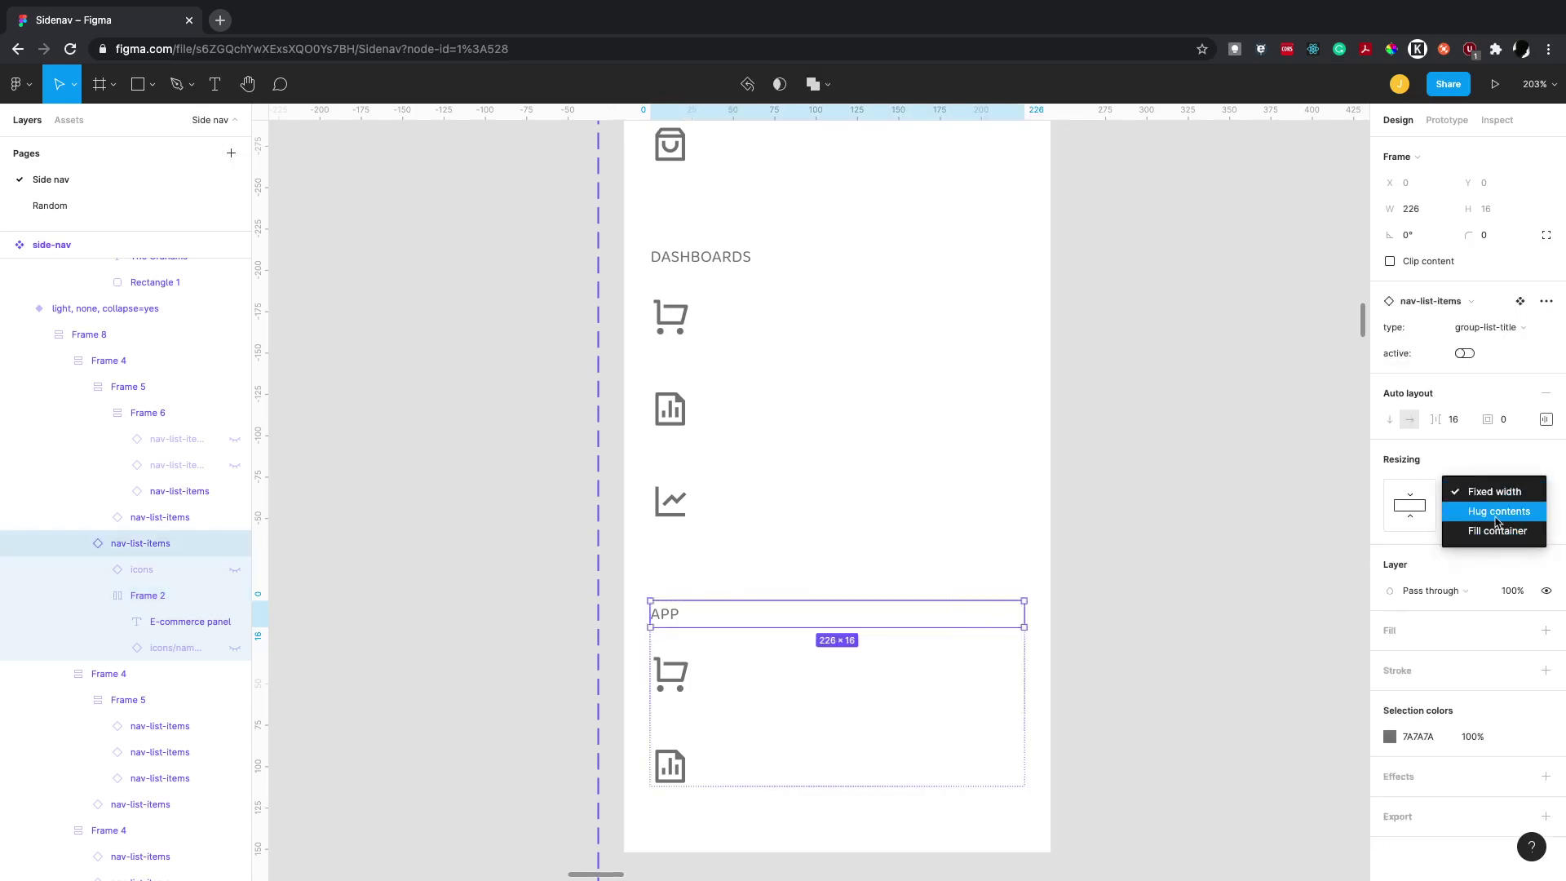
click(1497, 512)
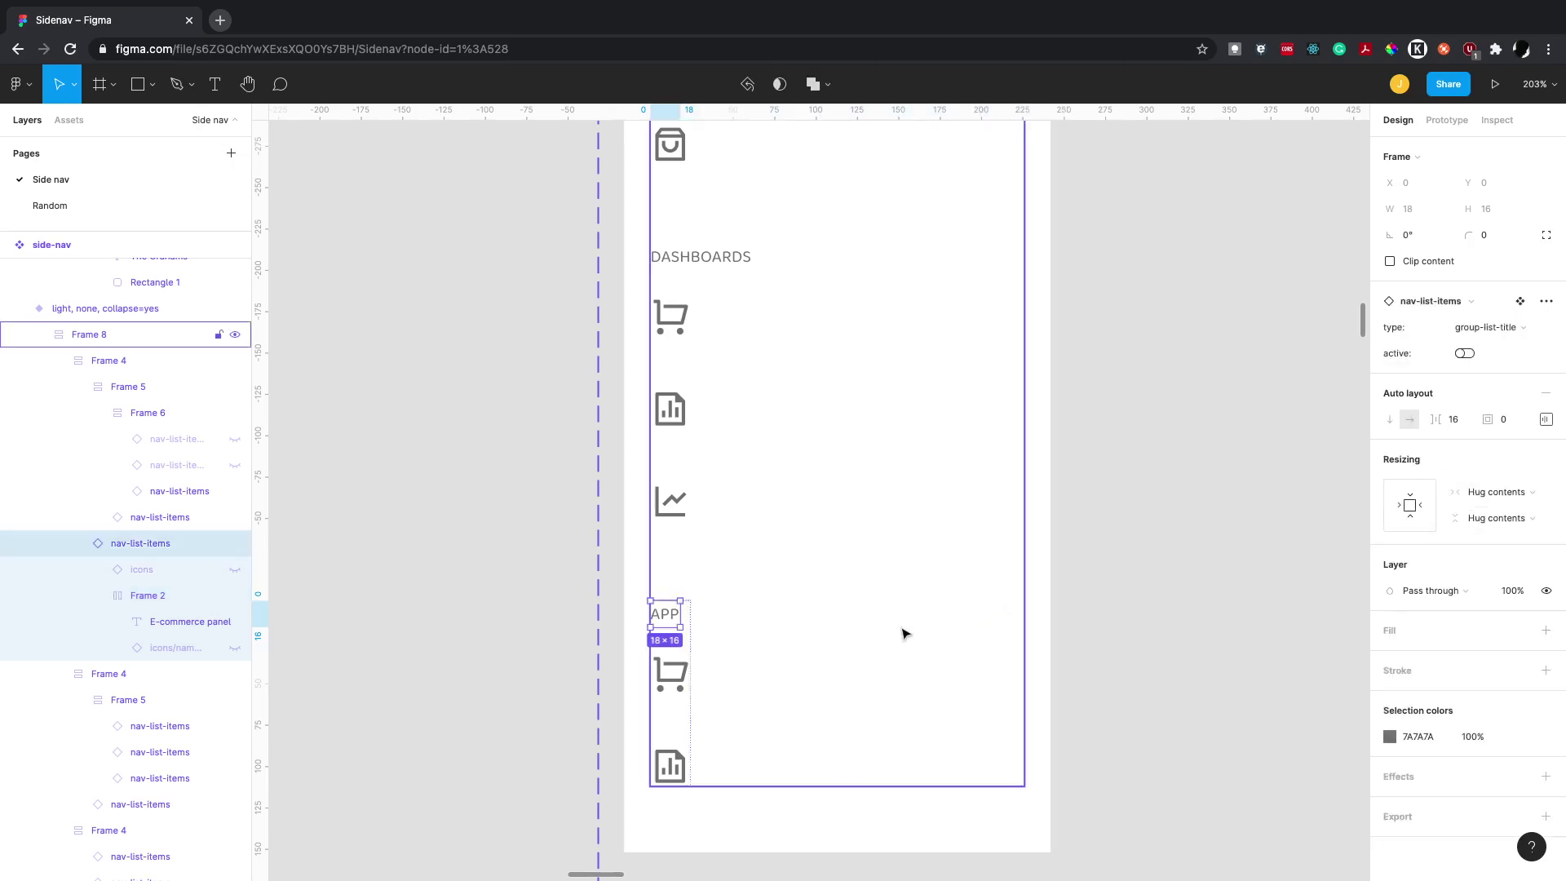
click(736, 588)
scroll(737, 589, up, 2)
scroll(737, 588, up, 2)
scroll(721, 549, up, 1)
click(742, 524)
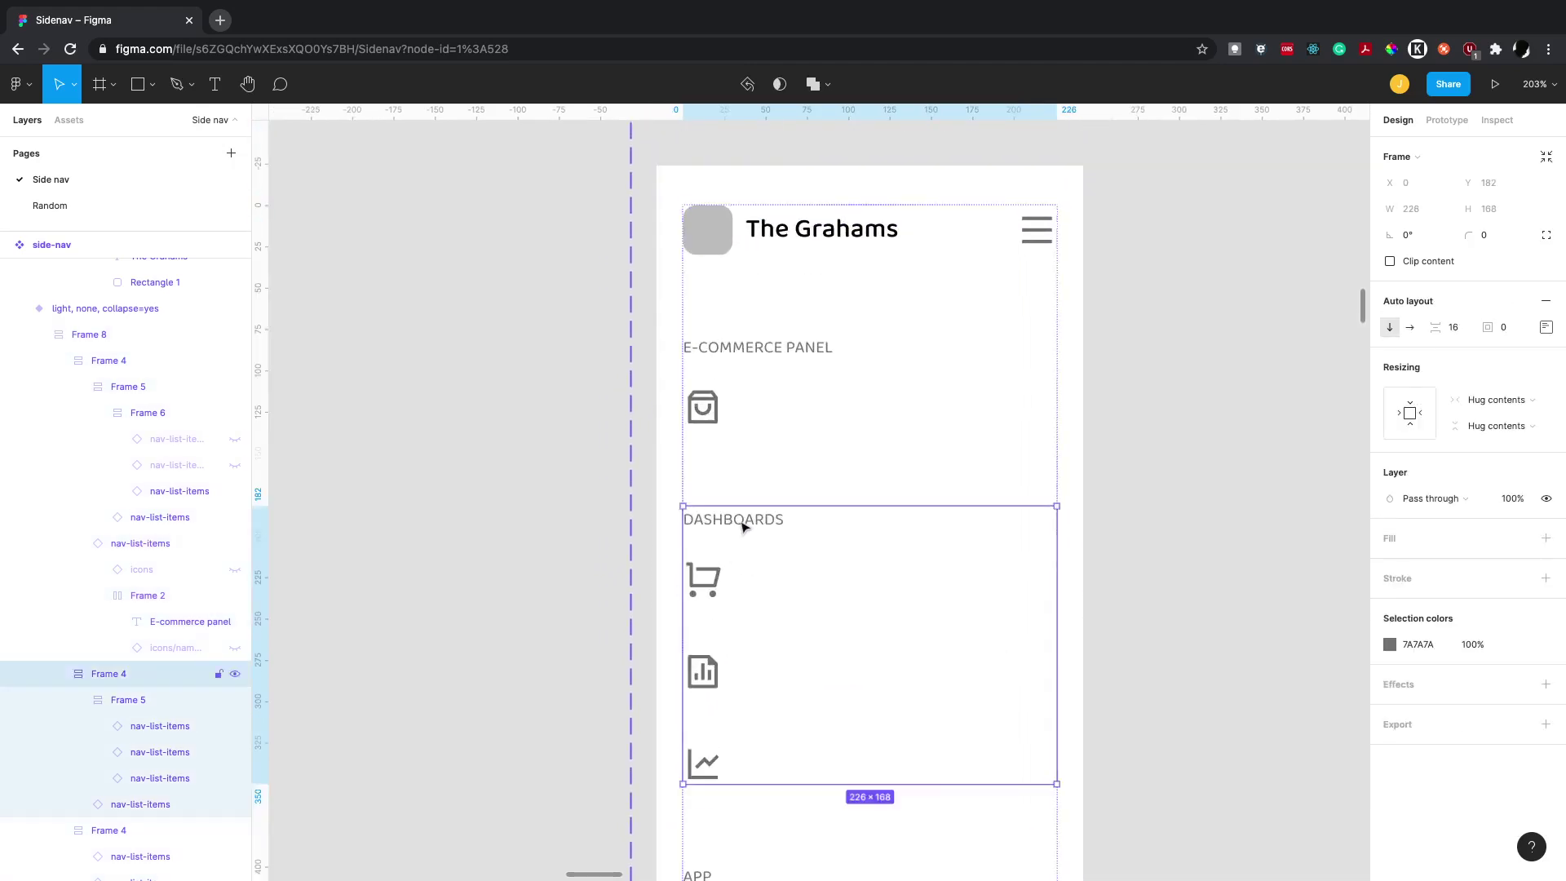
Set both section titles and E-COMMERCE PANEL's inner frame to Hug contents width.
shift+click(779, 359)
click(1497, 498)
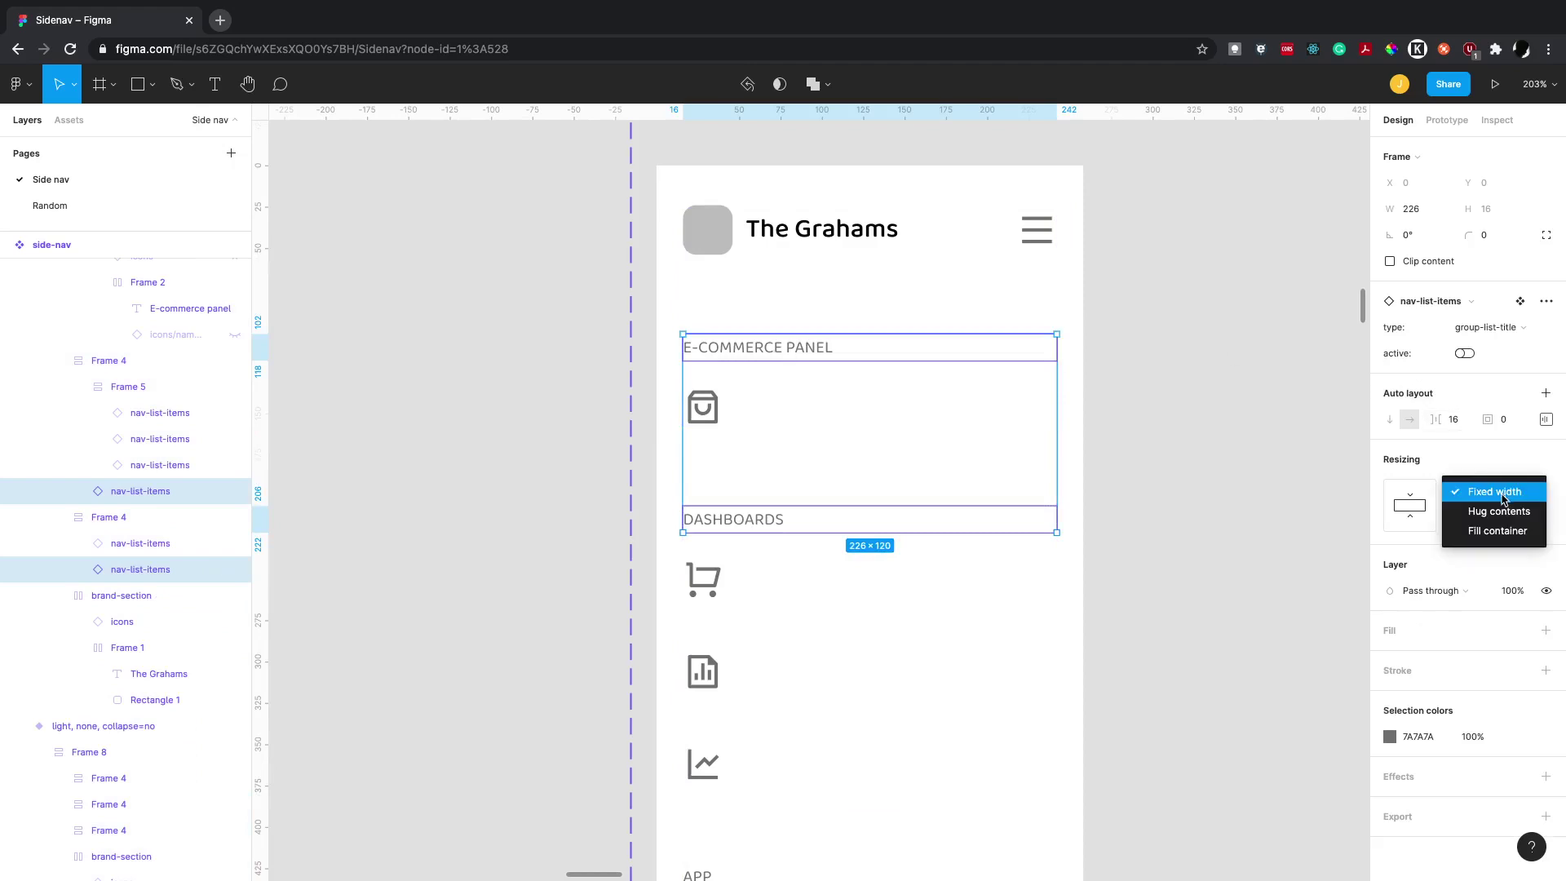
click(1514, 513)
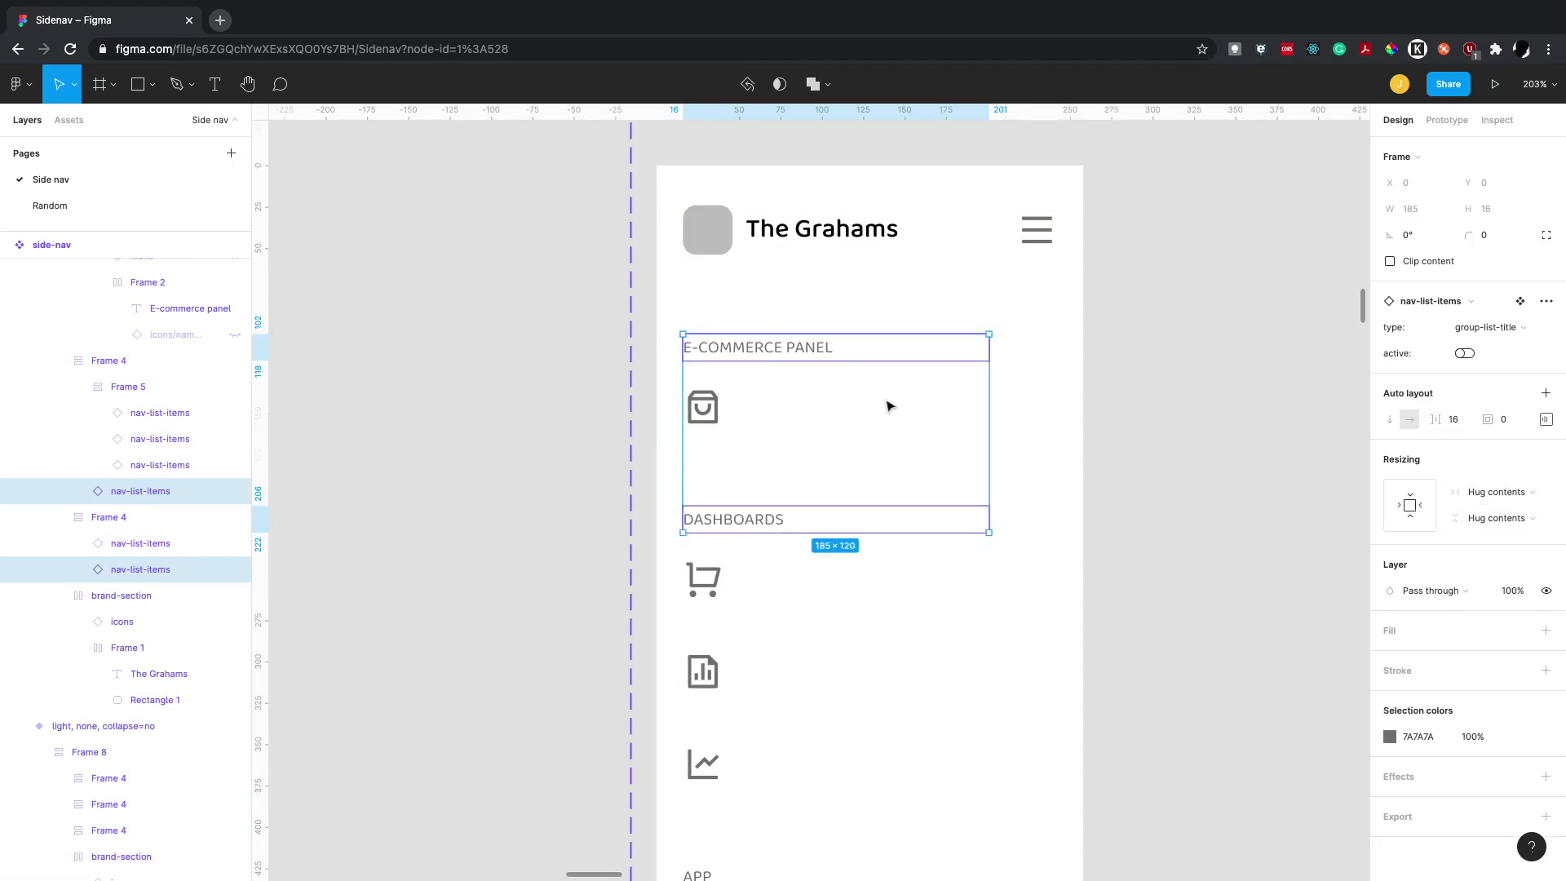
click(803, 356)
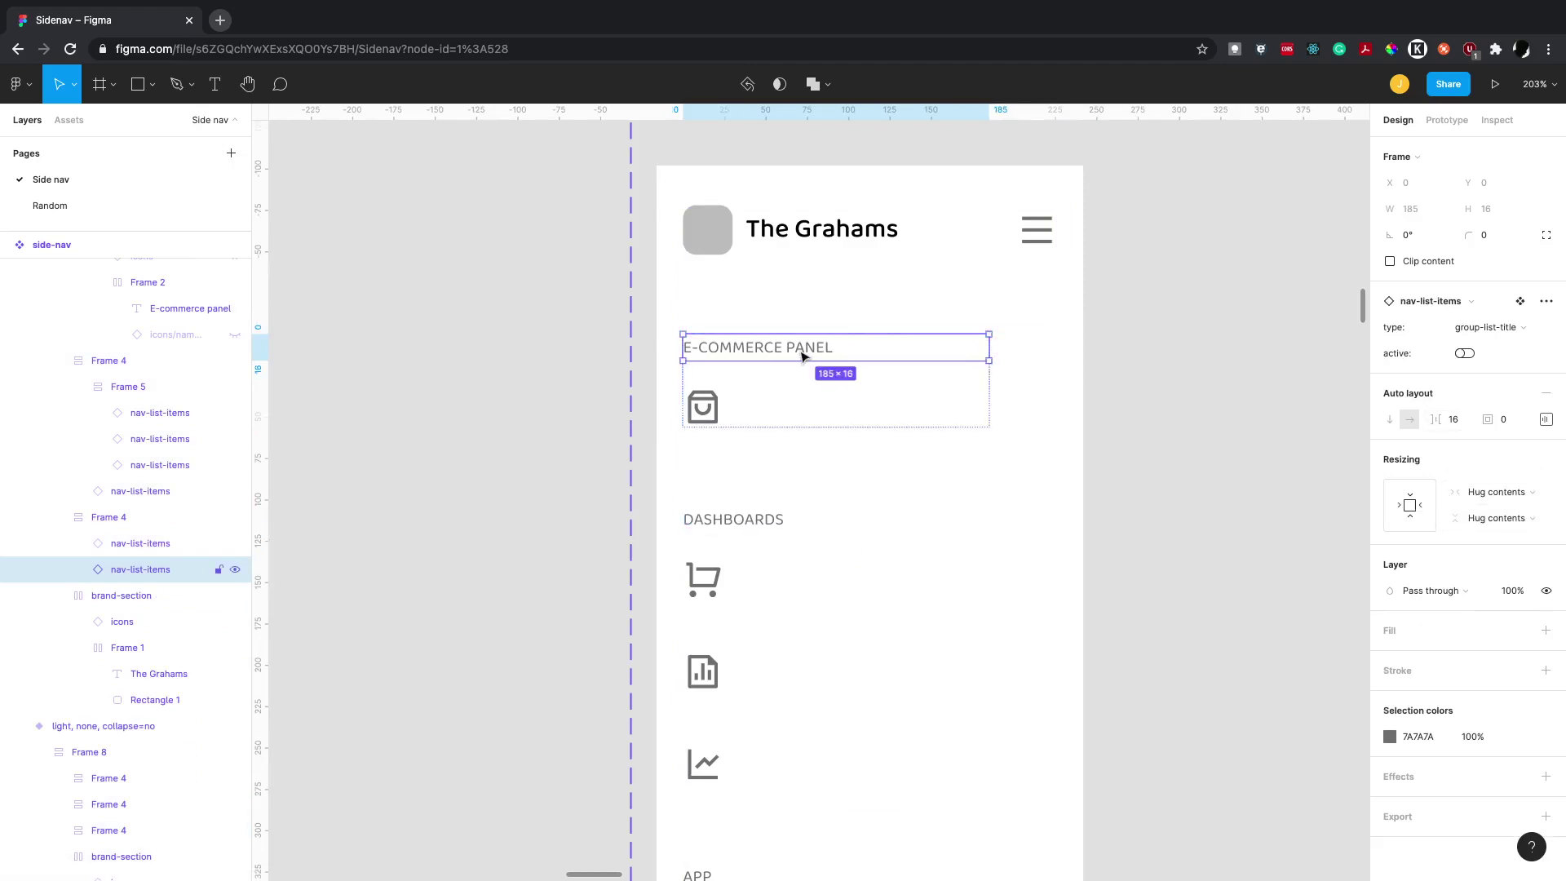
double_click(803, 356)
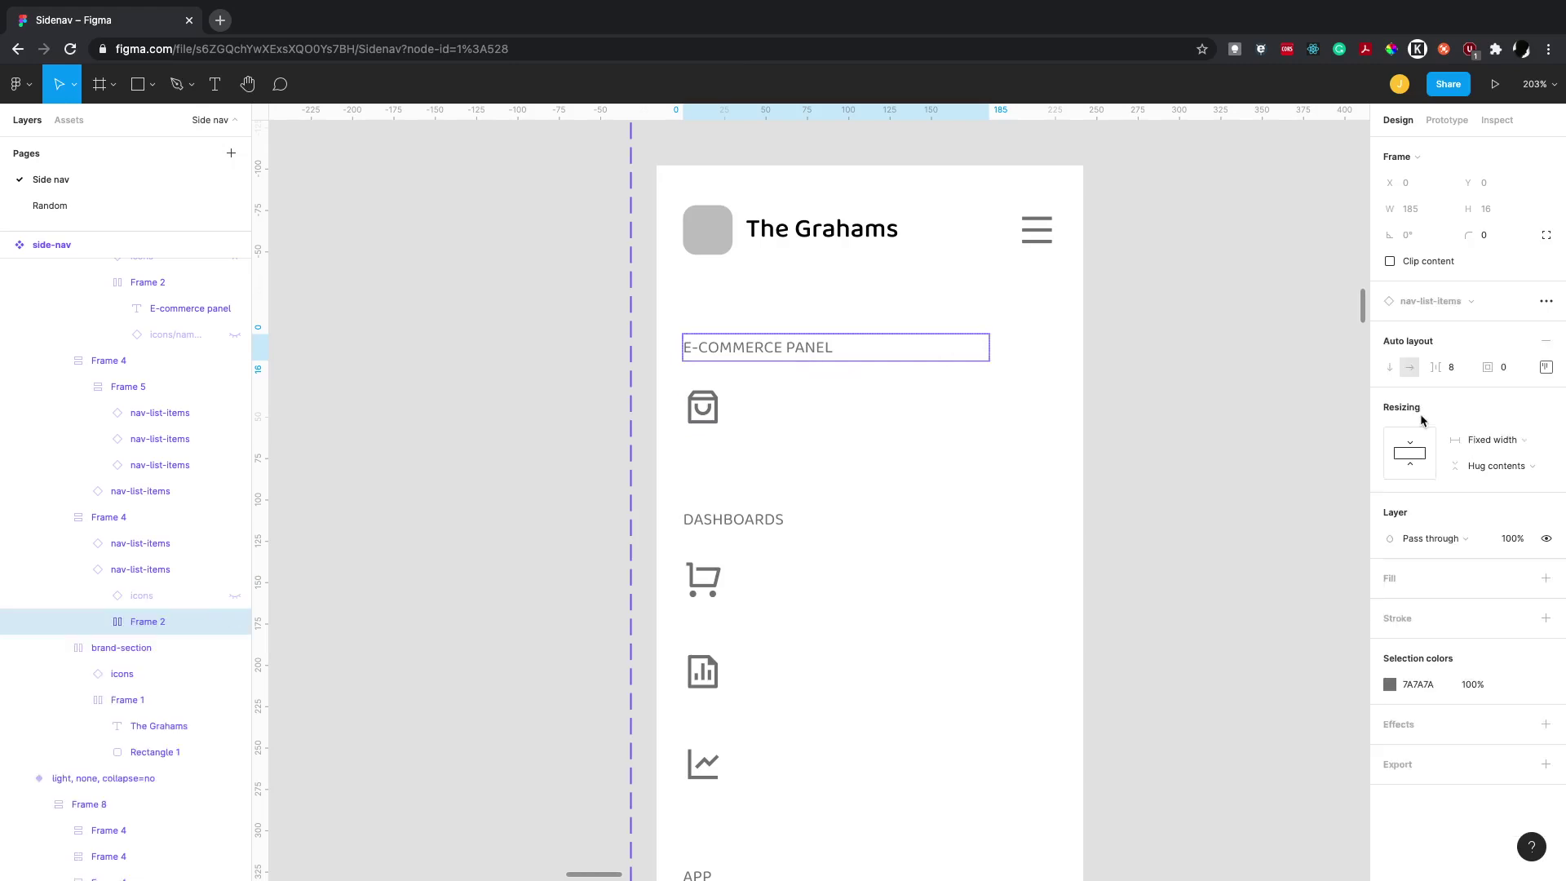
click(1516, 443)
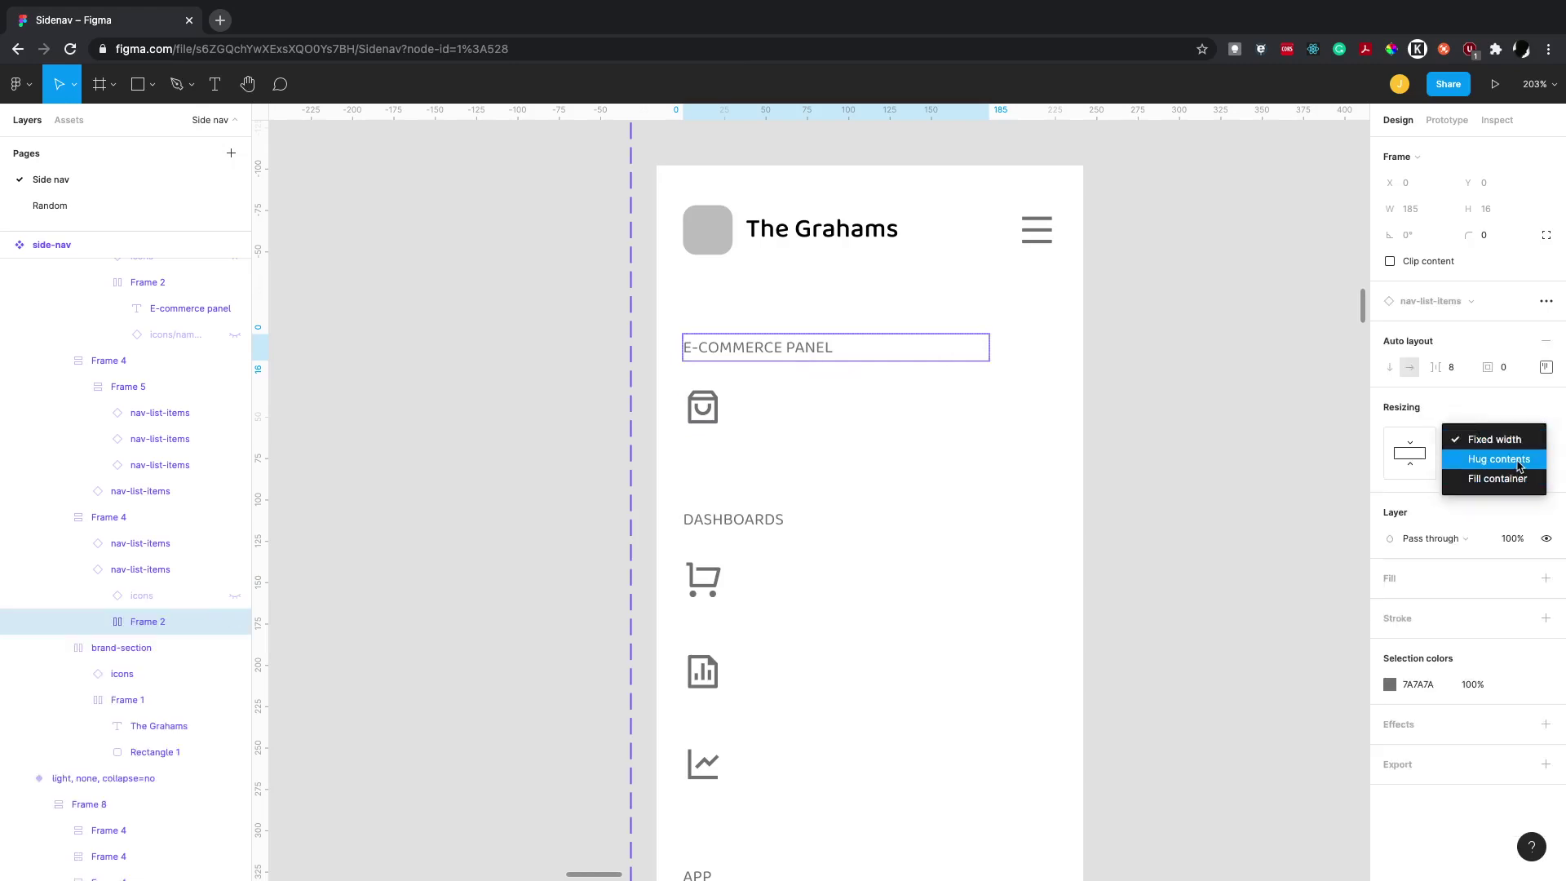
click(1514, 460)
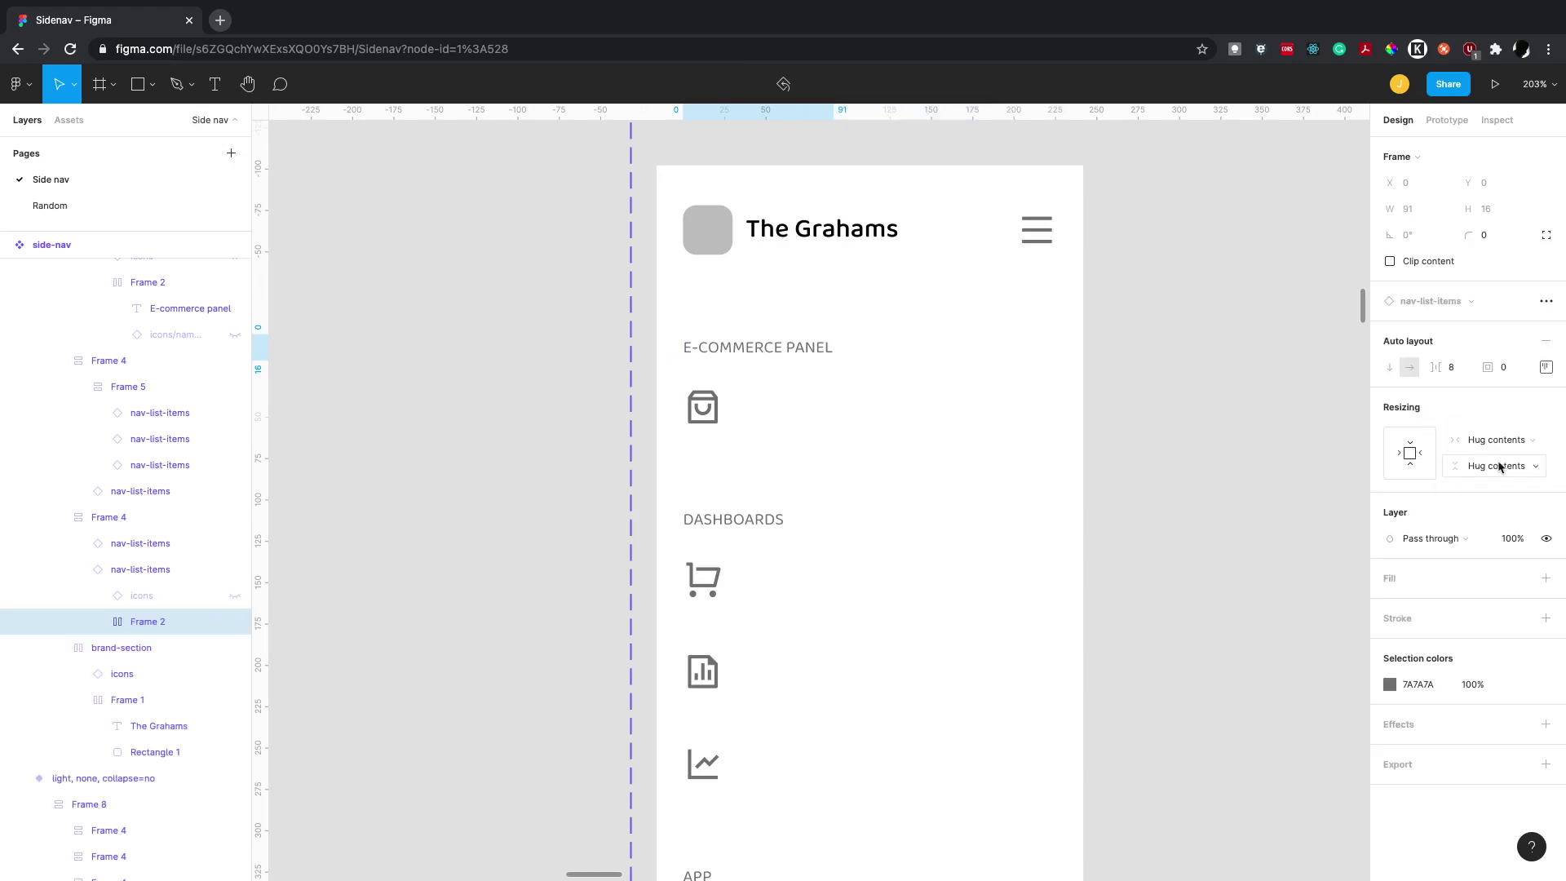
Rename the section titles to 'ECP' and 'DBS'.
double_click(772, 353)
double_click(772, 353)
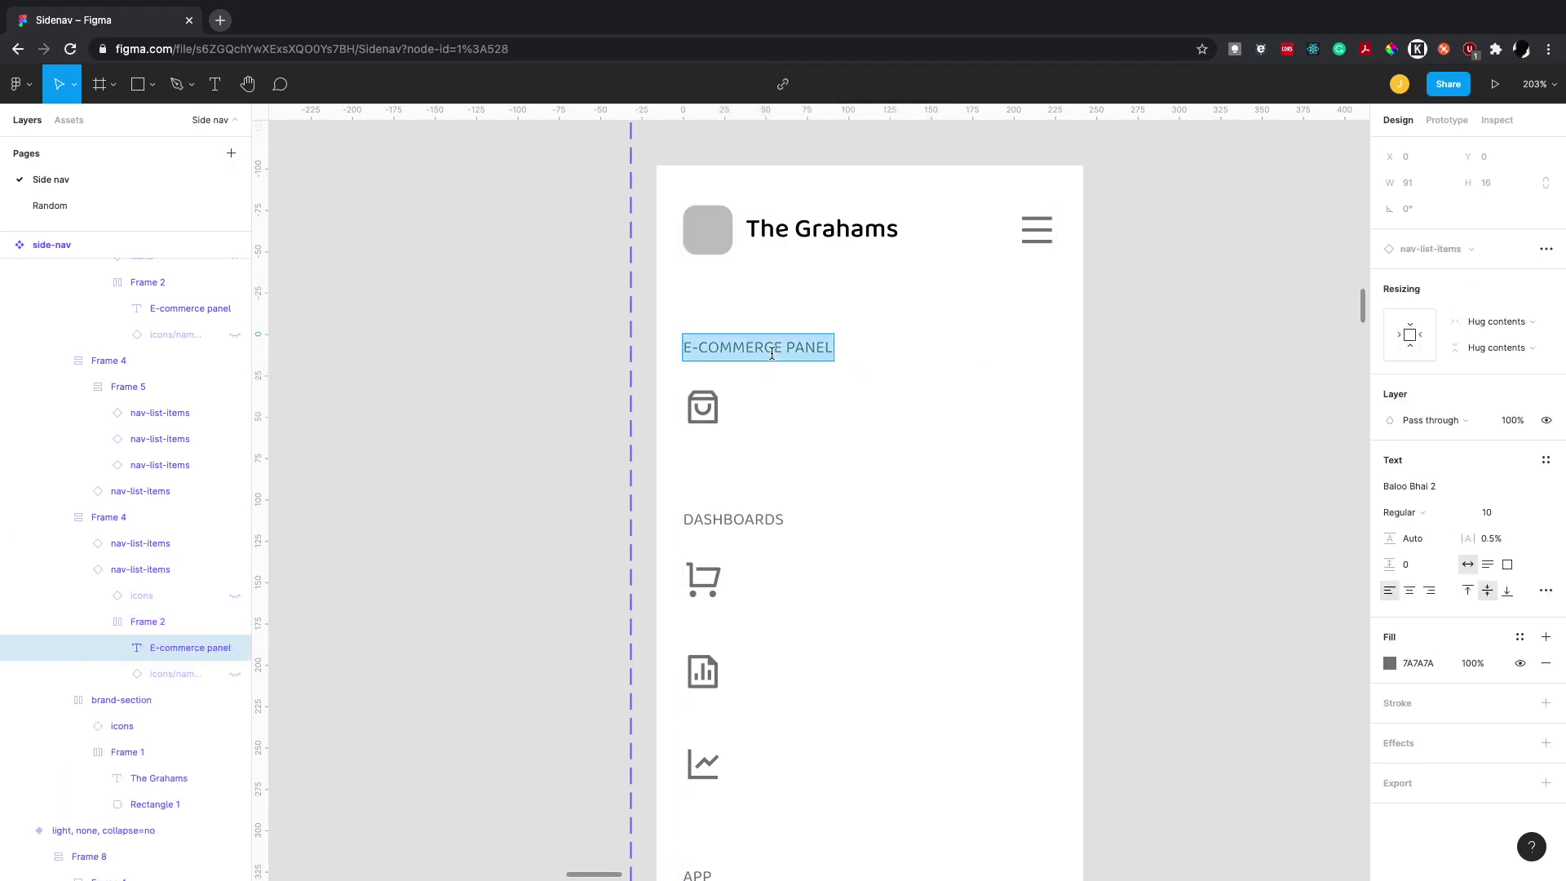
text(ECP)
double_click(740, 523)
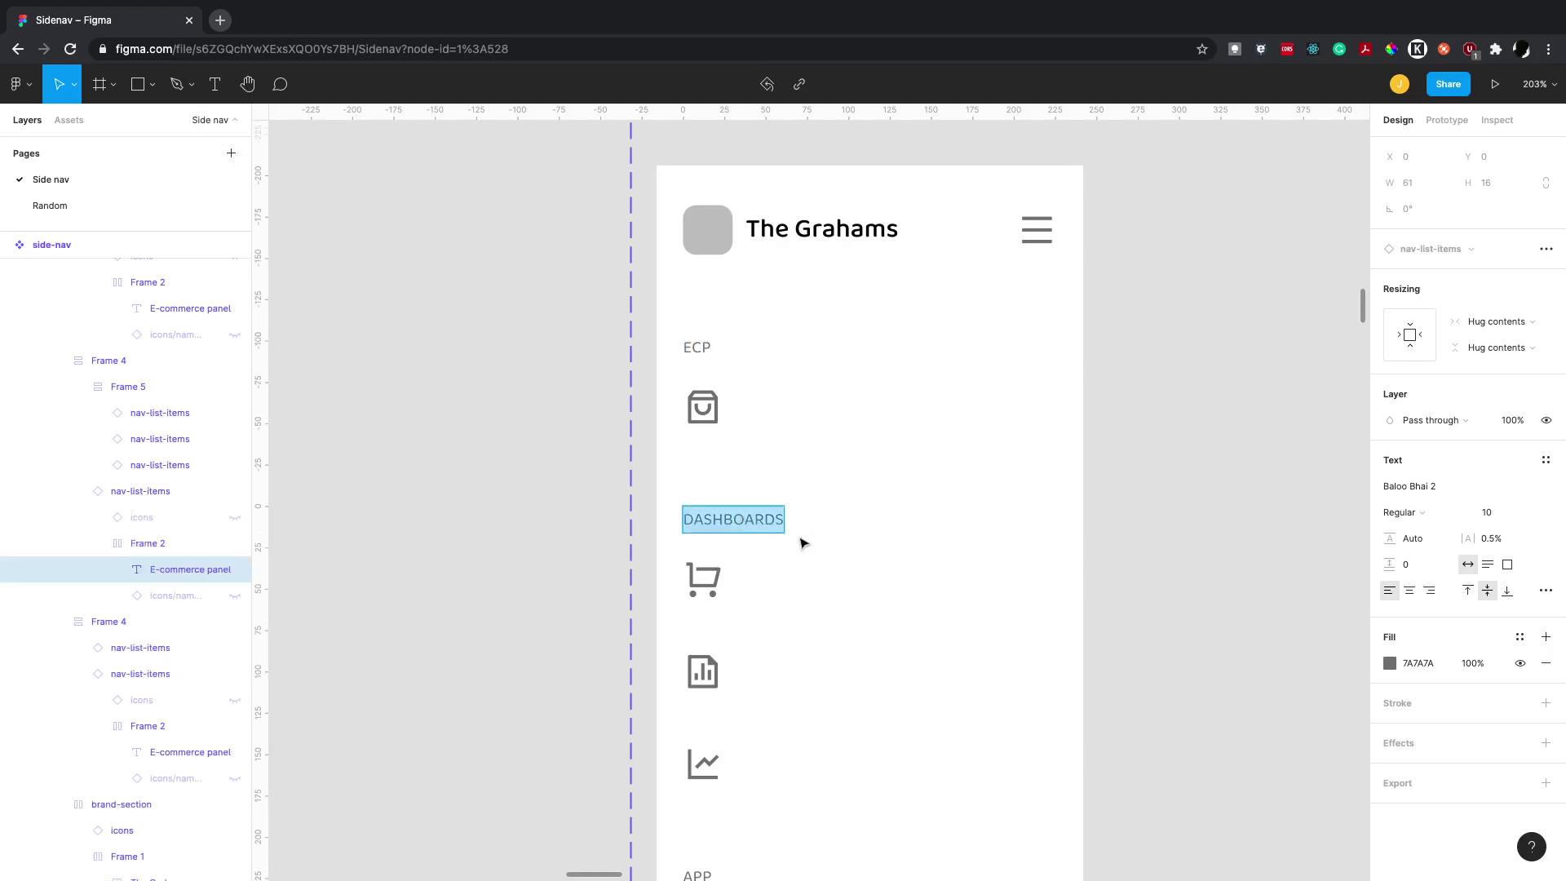
text(D)
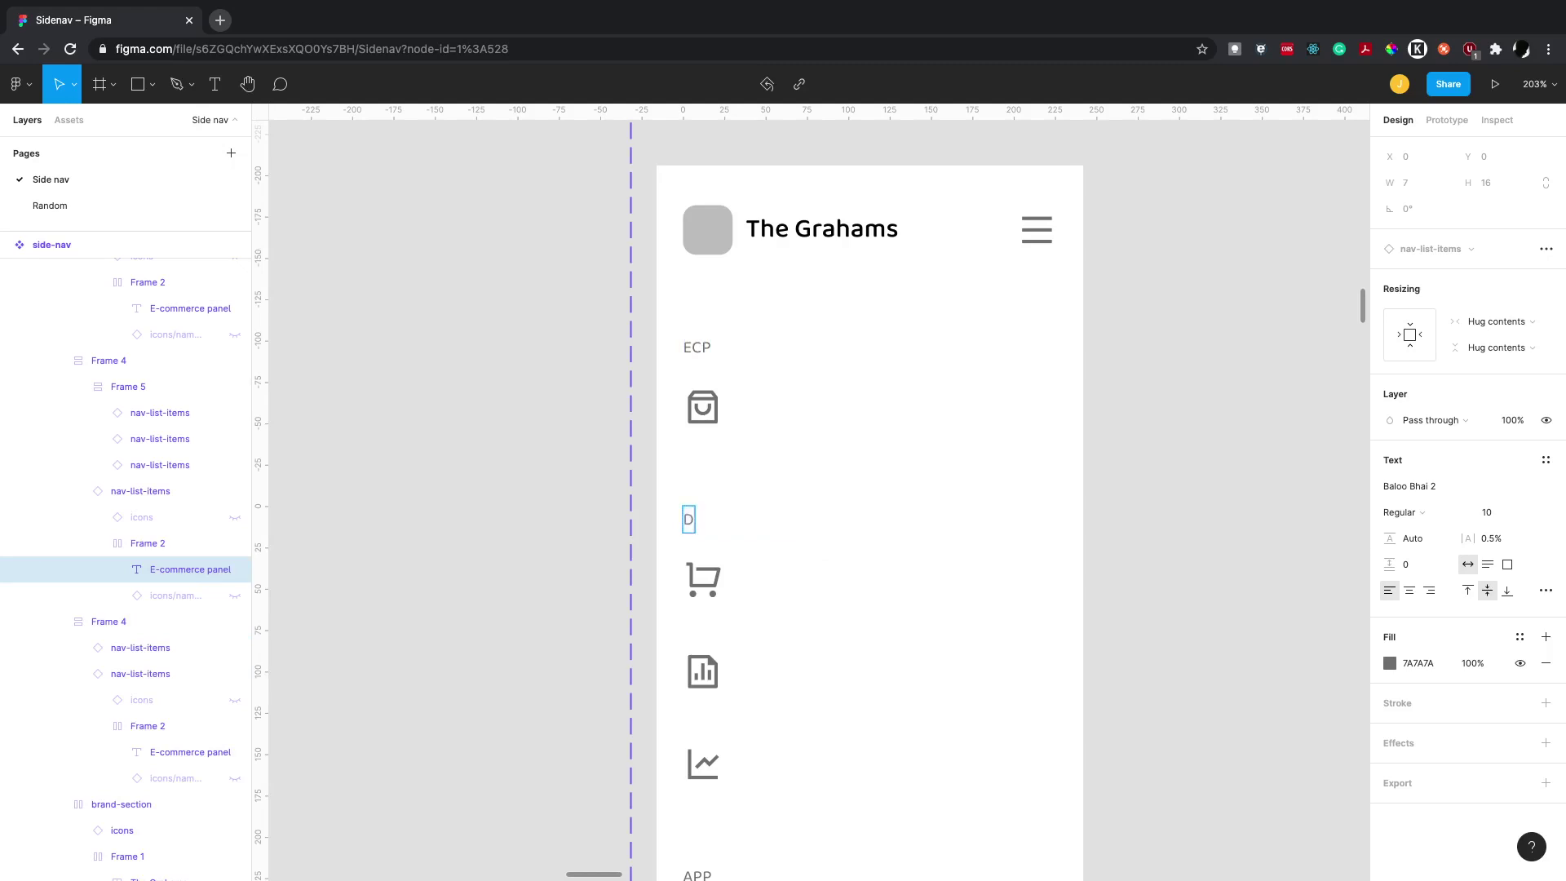
text(B)
text(S)
Set the DBS title's inner frame to Hug contents, fitting 18 × 16 px.
click(828, 530)
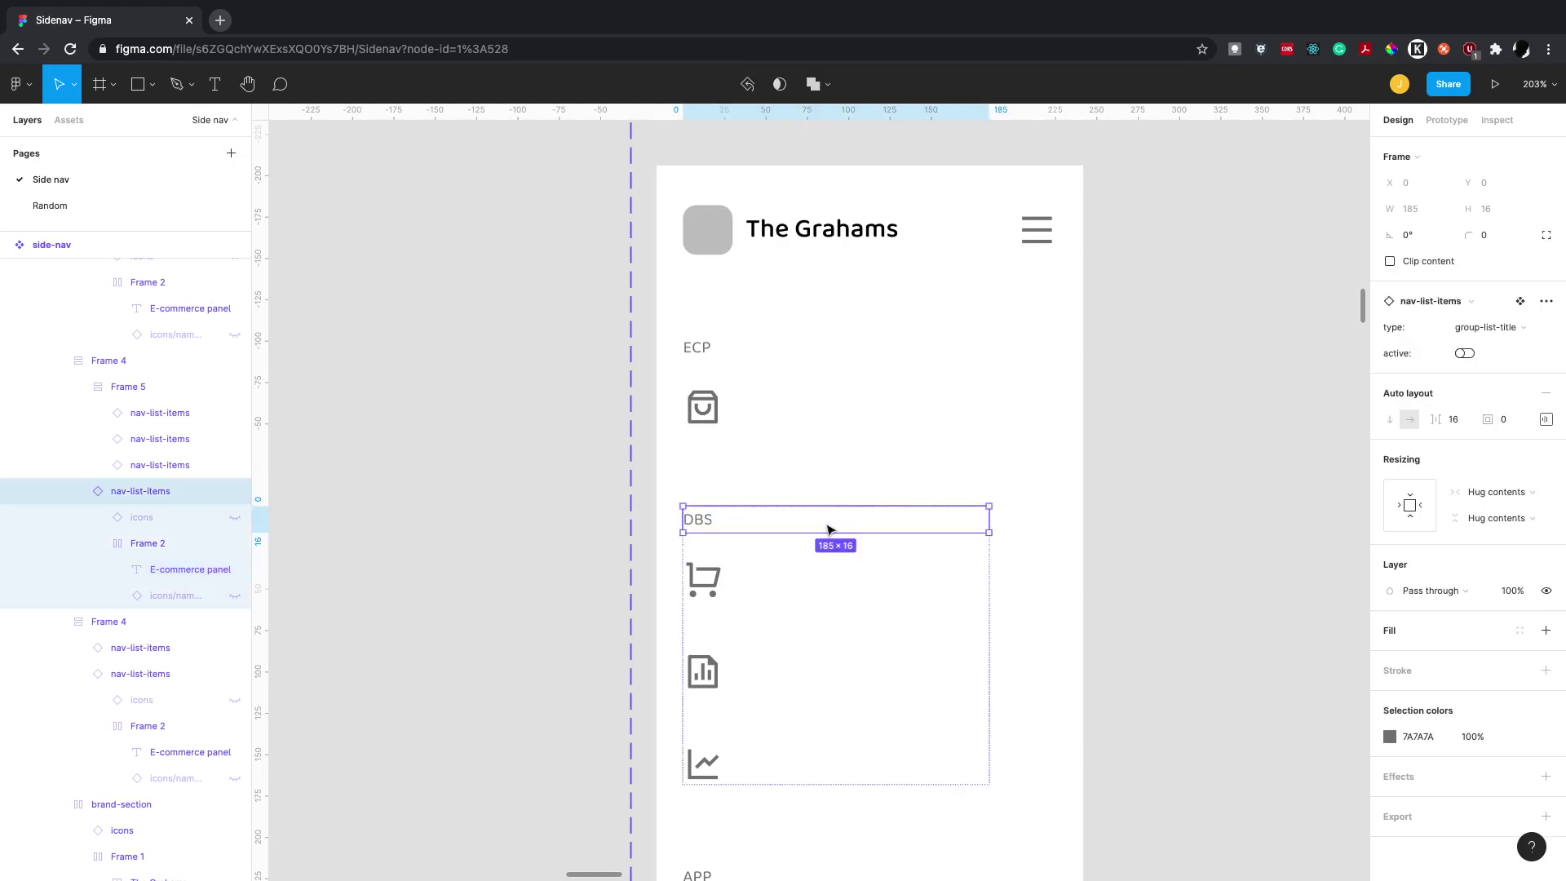
click(1524, 500)
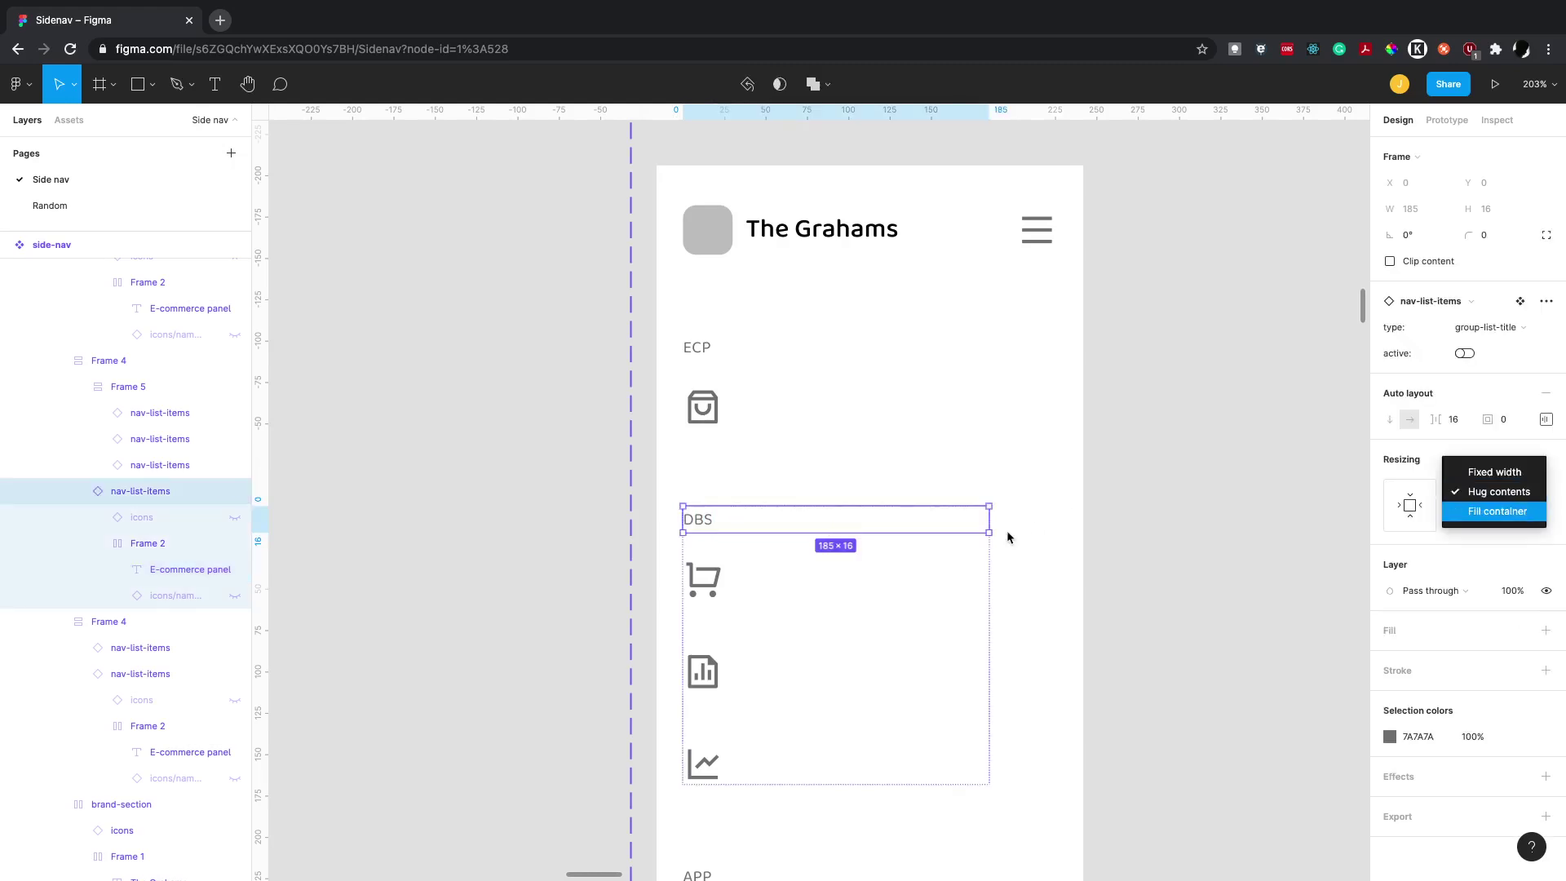
double_click(706, 526)
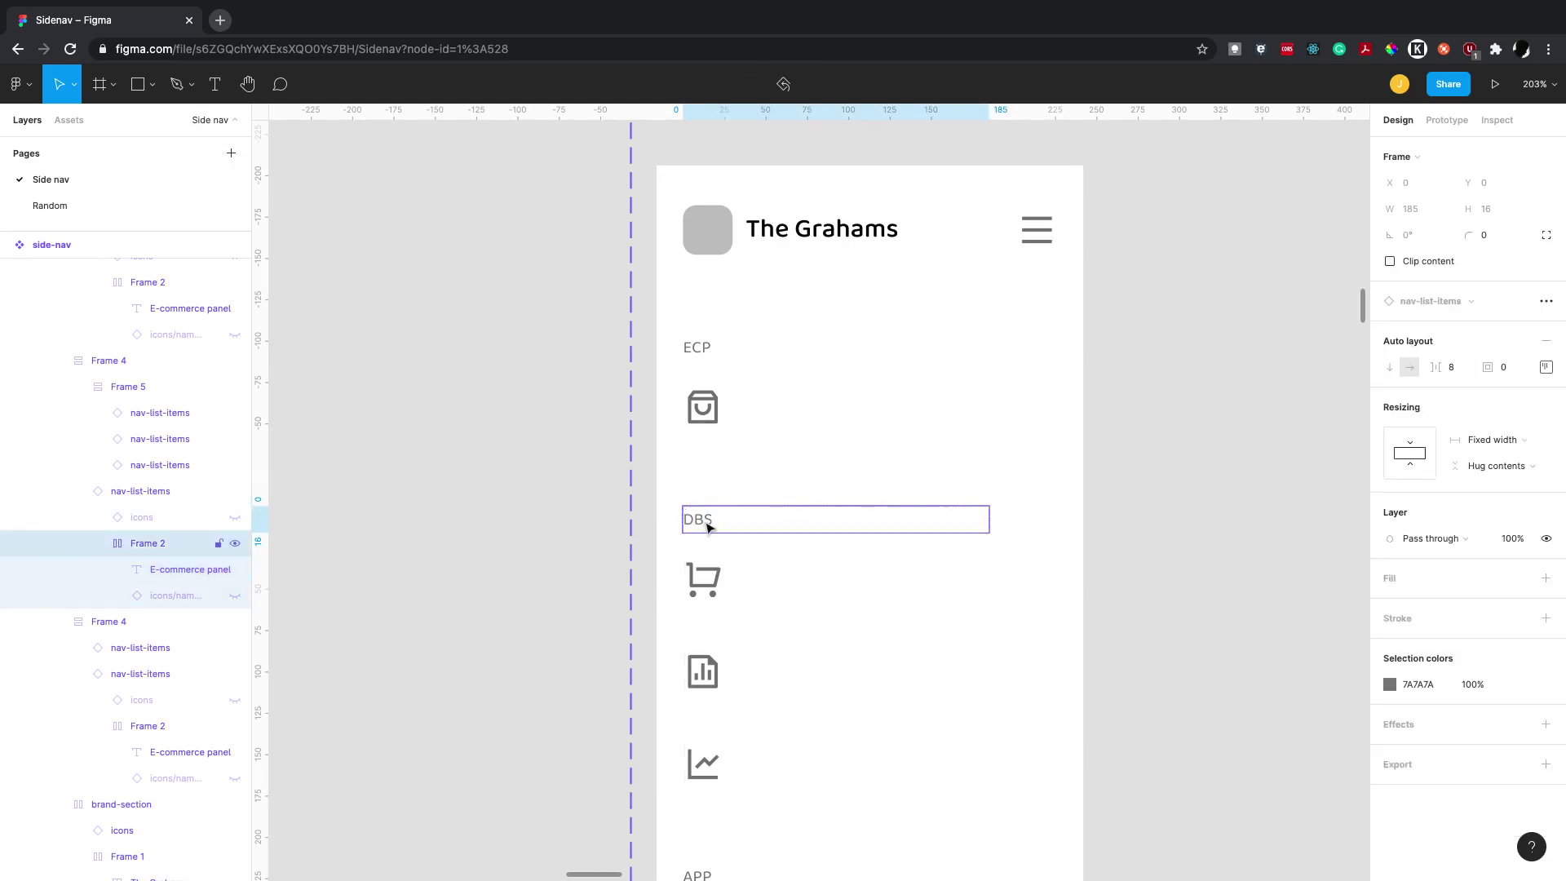
click(1511, 445)
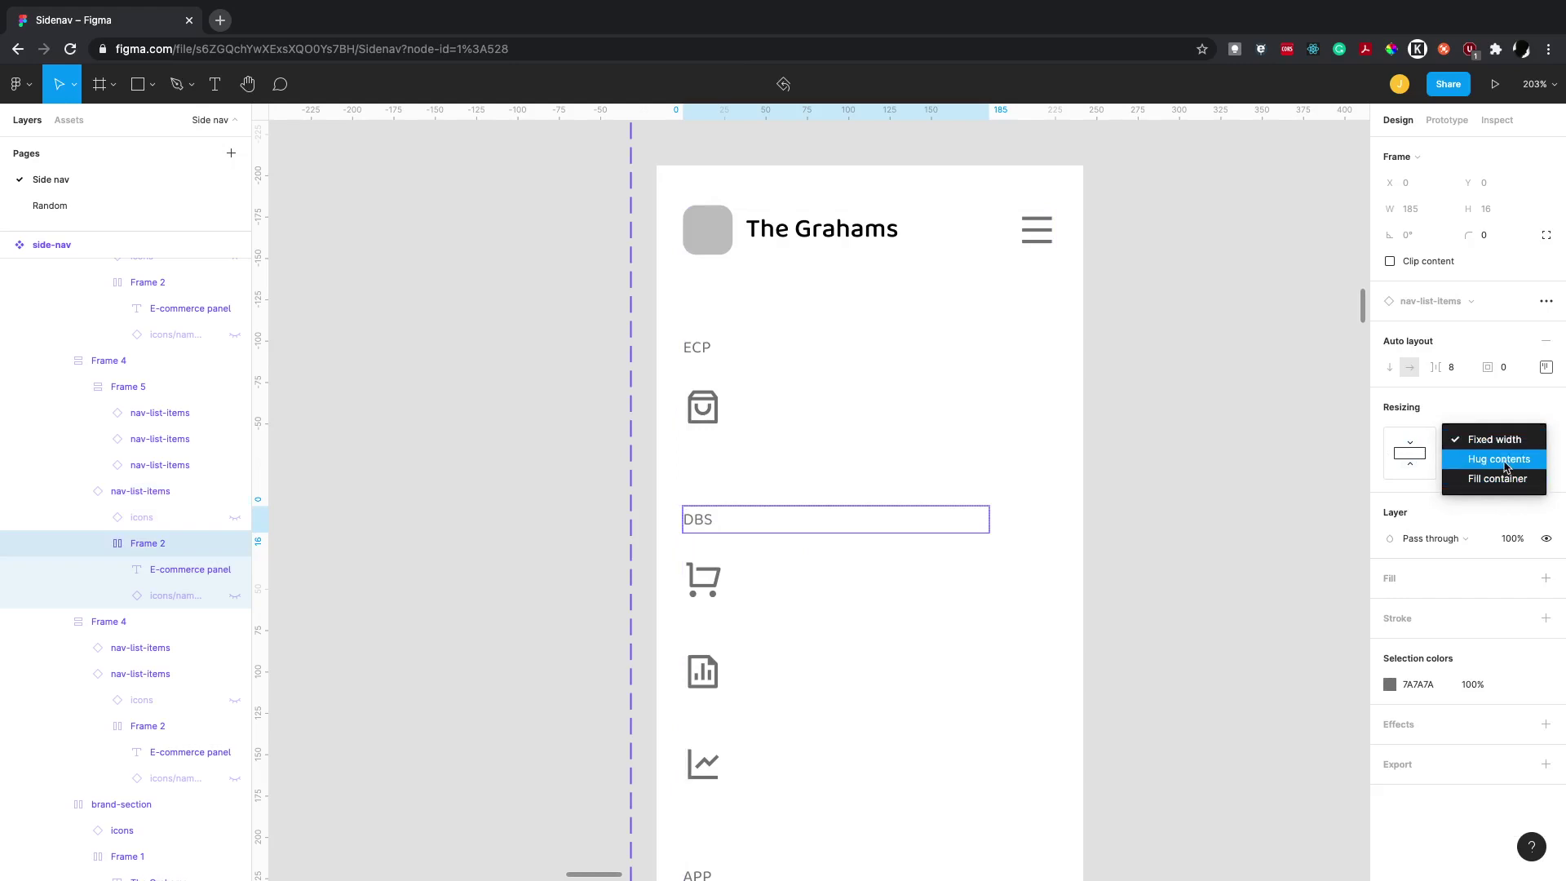
click(1507, 462)
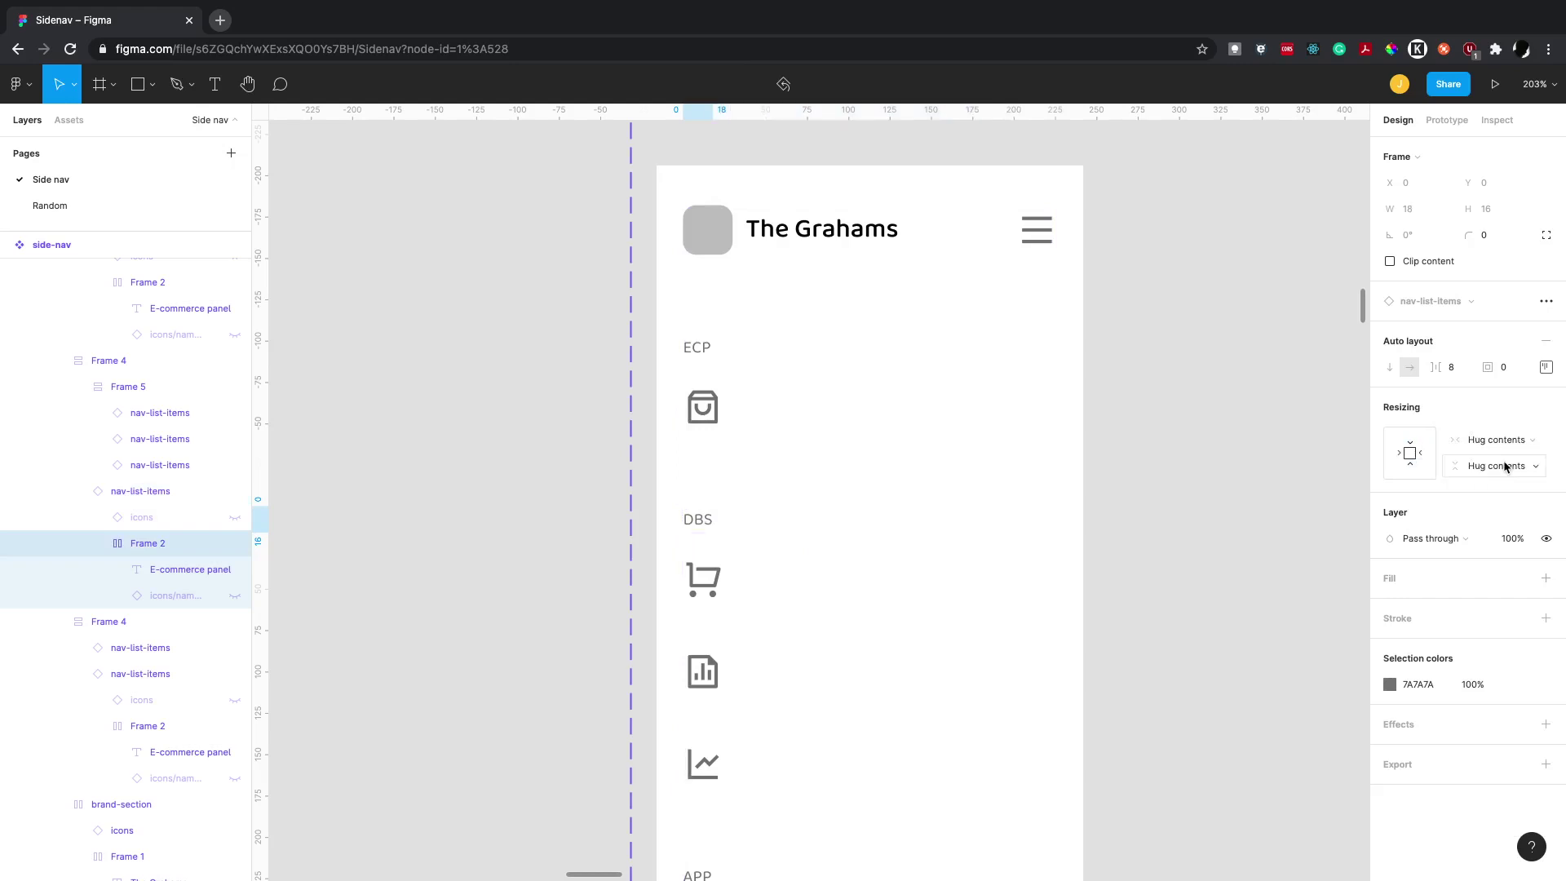
Hide The Grahams logo and name group in the brand section.
click(833, 585)
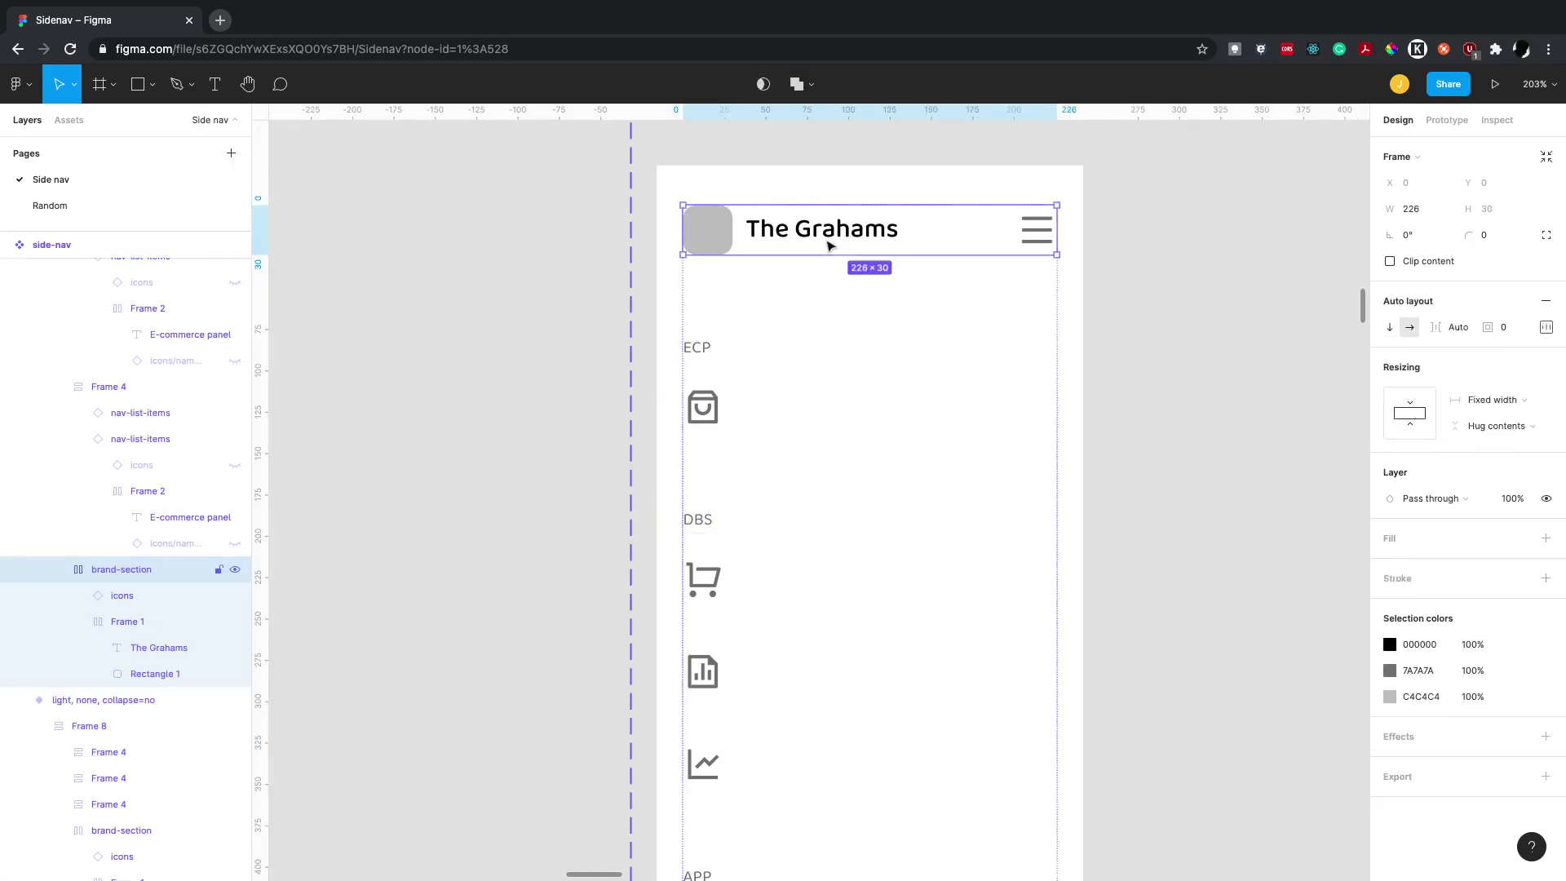
click(830, 246)
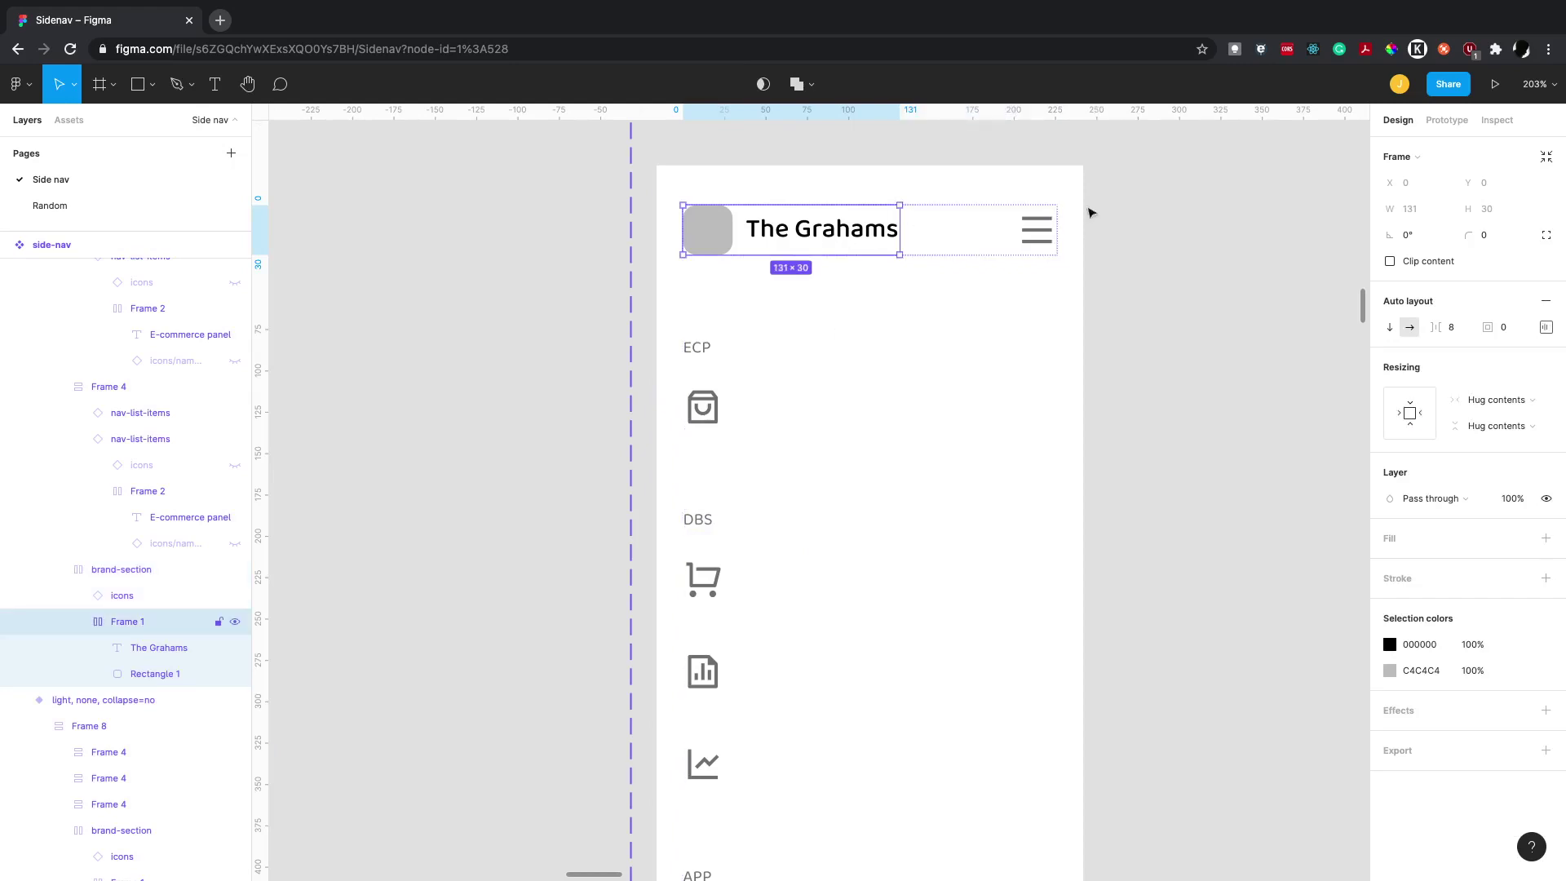
click(1546, 501)
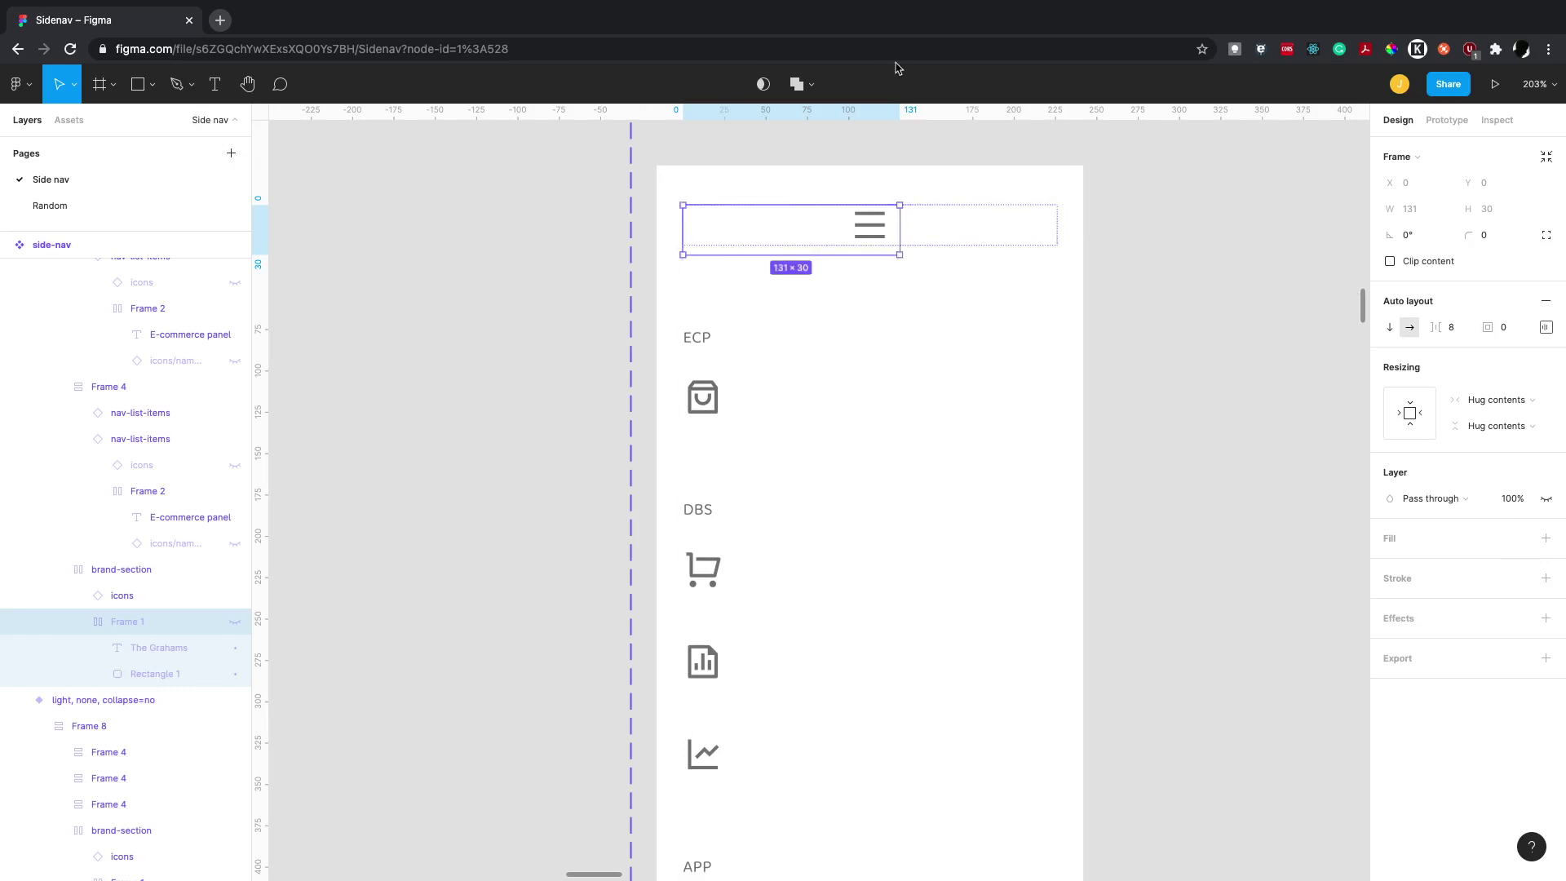
Set the brand section width to Hug contents around the menu icon.
click(870, 226)
click(959, 236)
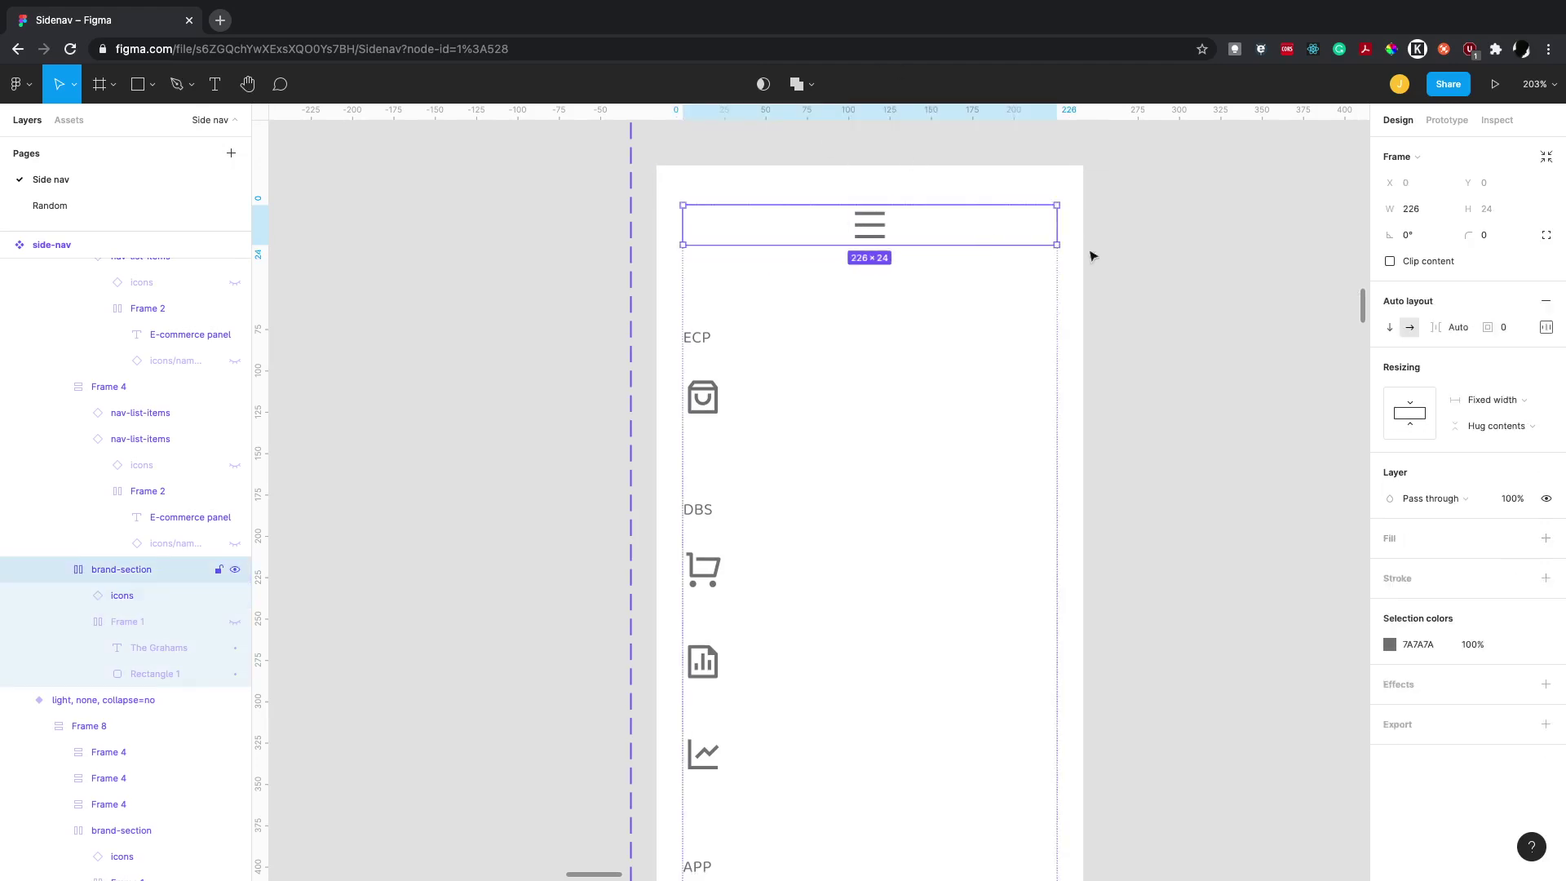
click(1515, 403)
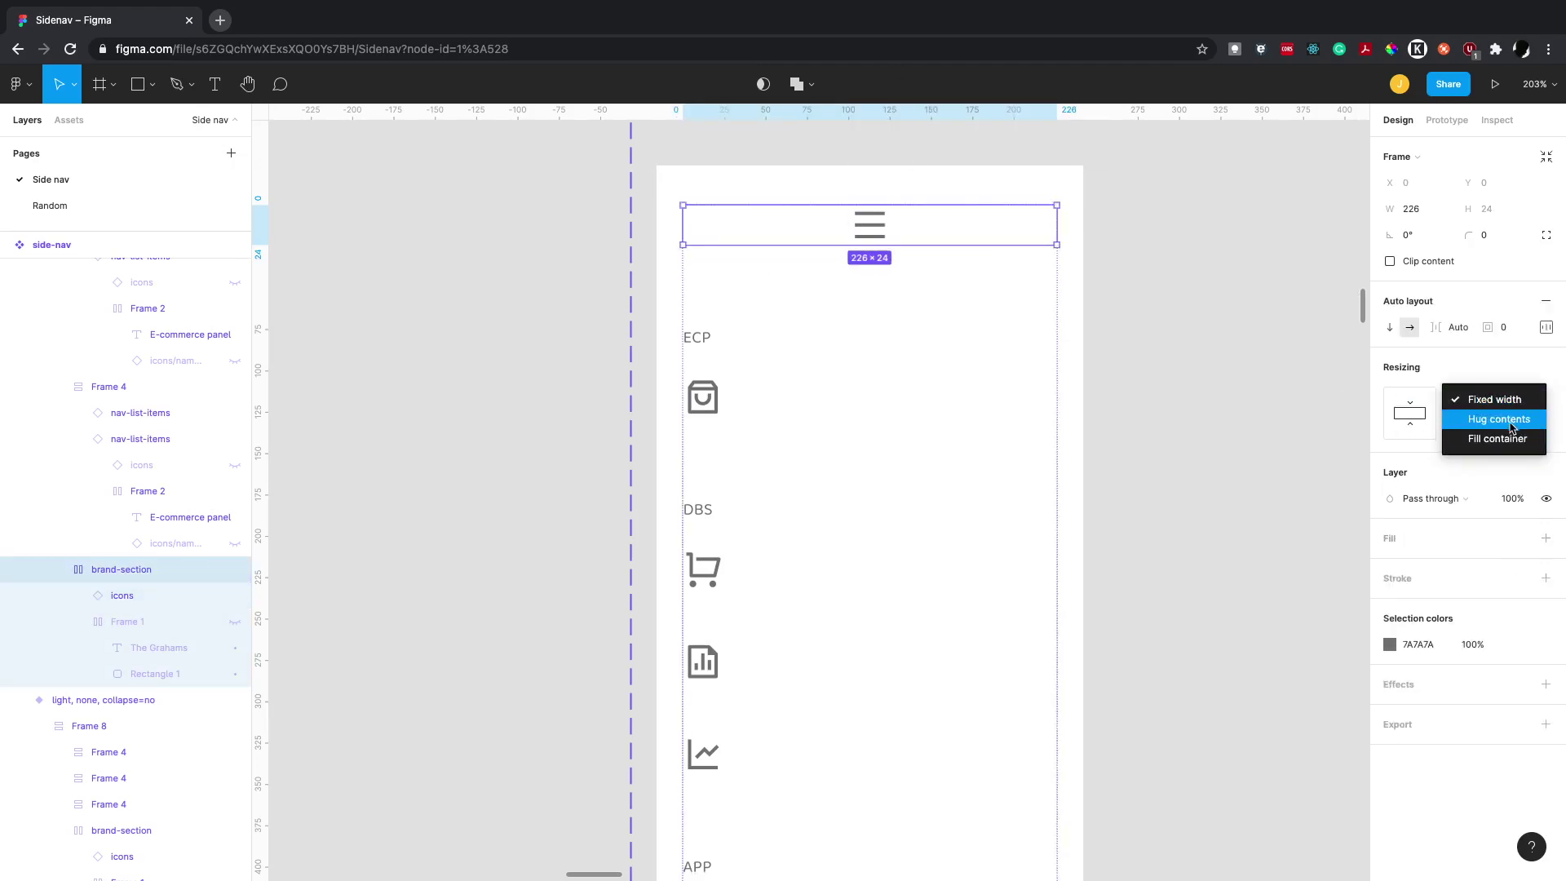
click(1513, 420)
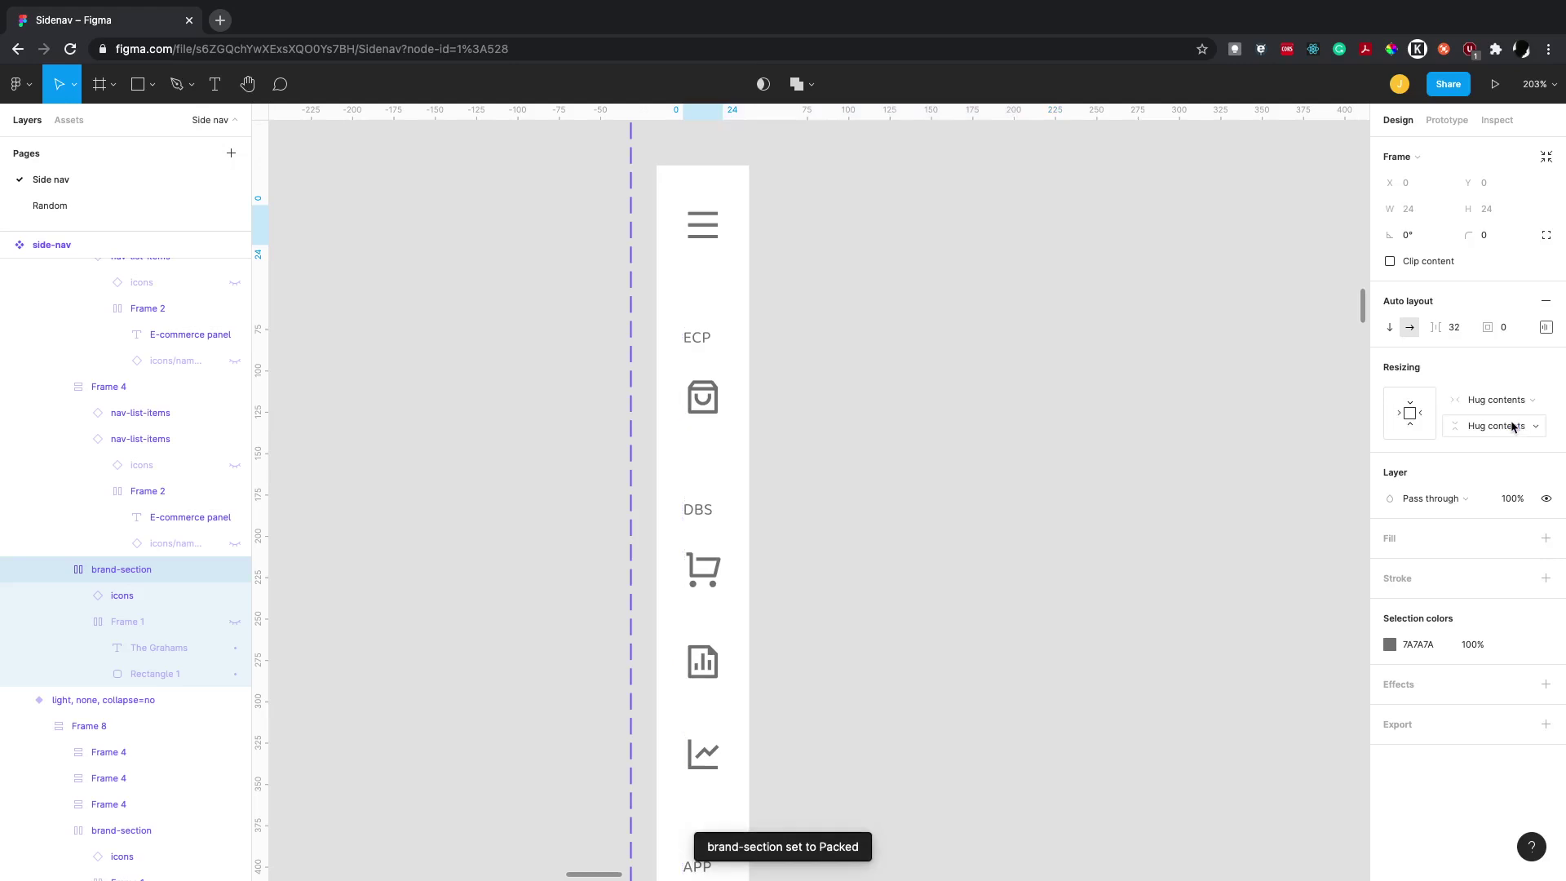
Scroll around to review the 56 × 568 collapsed side-nav variant.
click(851, 449)
scroll(851, 451, down, 3)
scroll(851, 453, down, 2)
scroll(851, 454, down, 2)
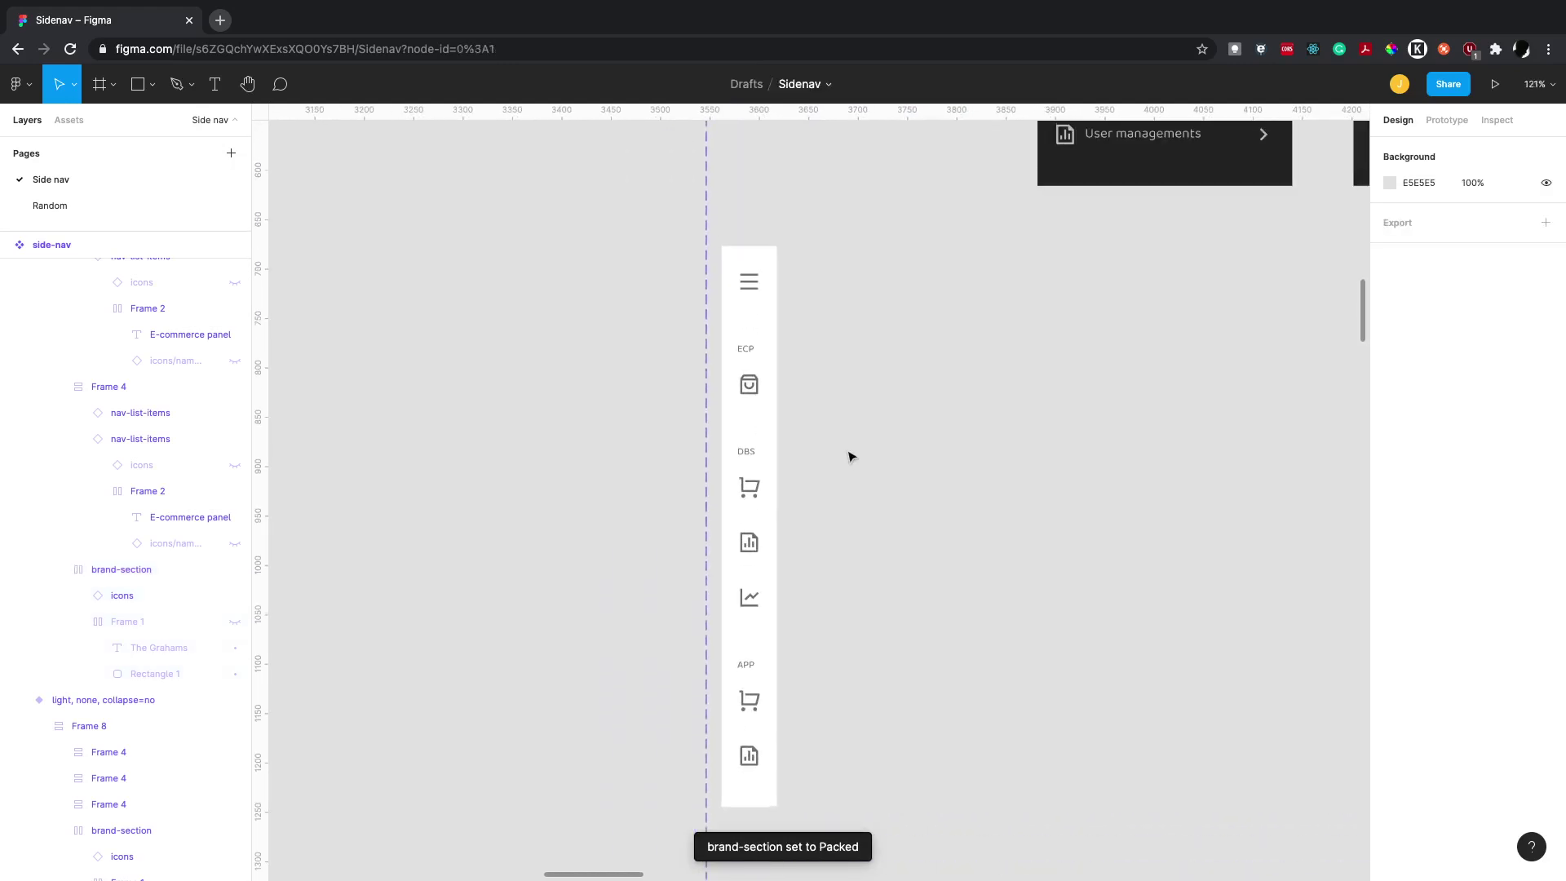
scroll(849, 465, up, 1)
scroll(844, 479, up, 3)
scroll(844, 479, down, 4)
scroll(842, 479, up, 3)
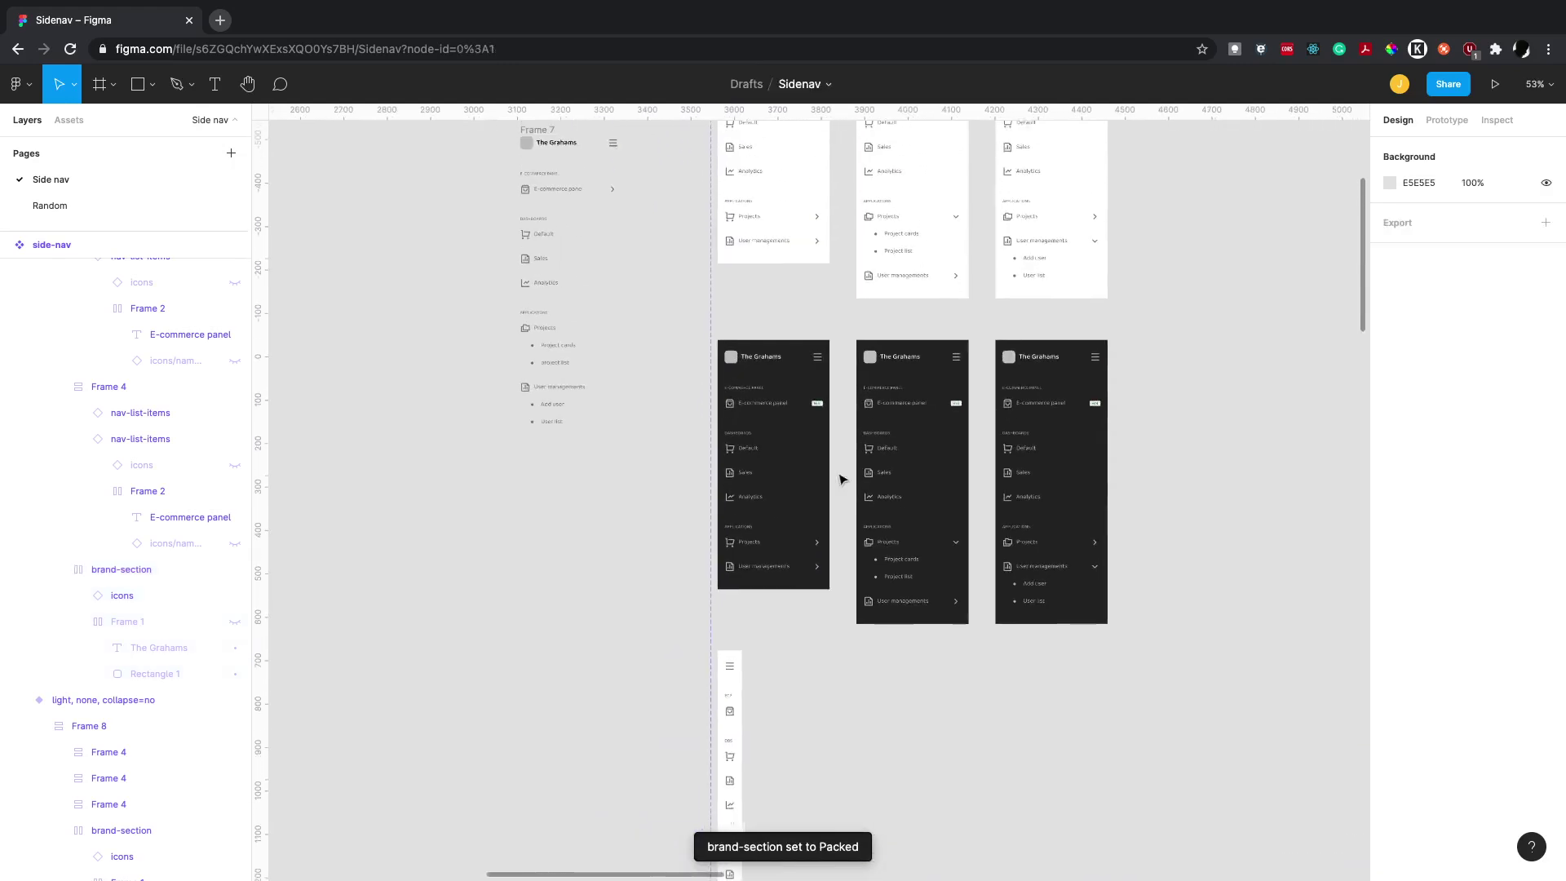
scroll(842, 479, up, 3)
scroll(927, 203, up, 1)
scroll(864, 449, down, 7)
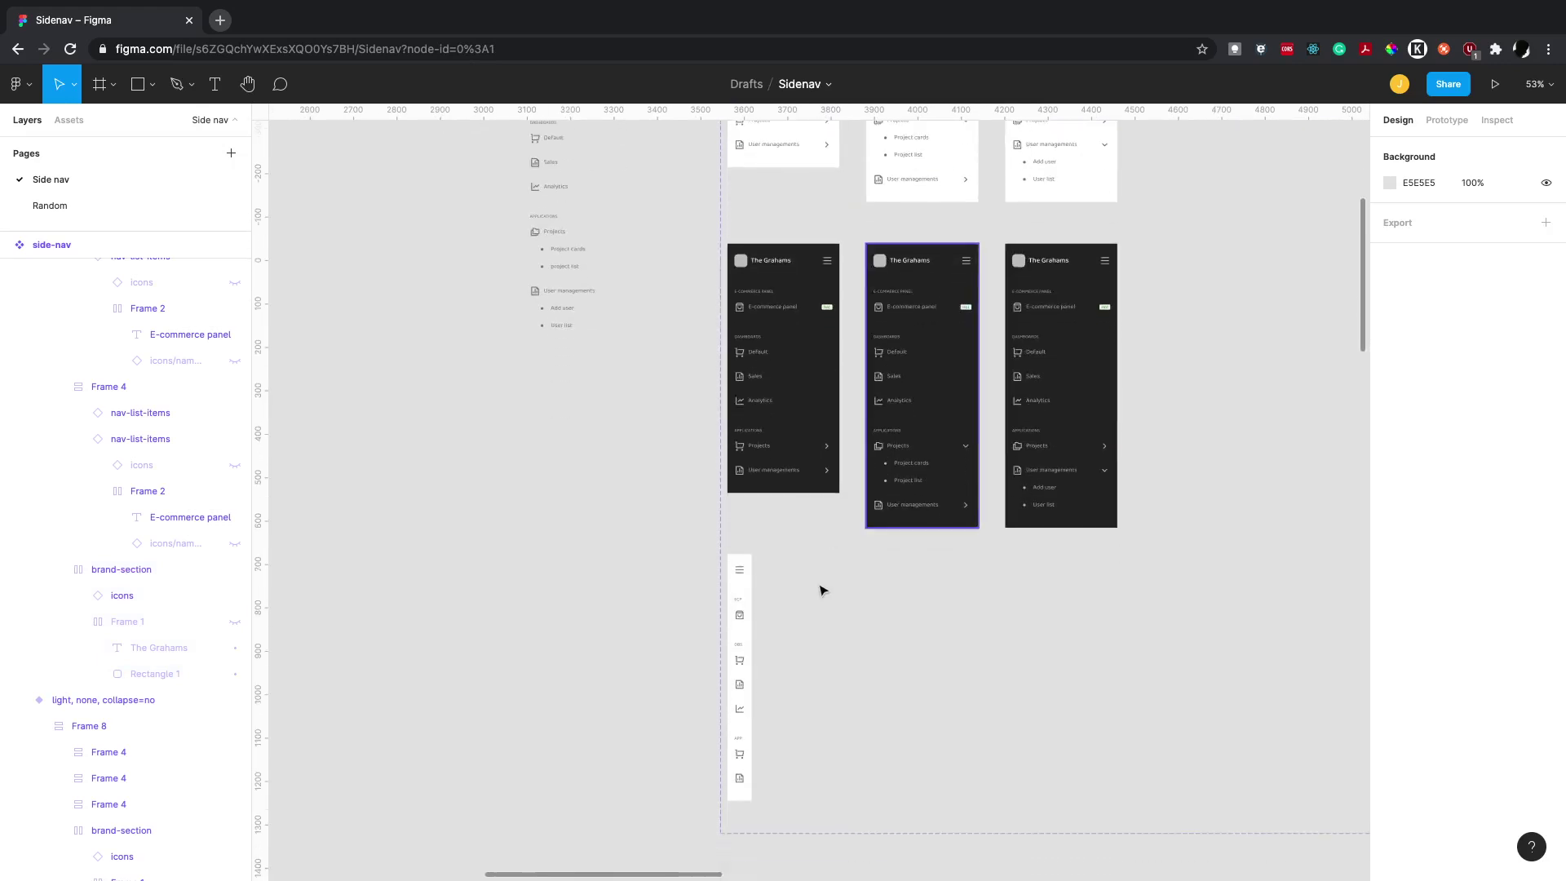
ctrl+scroll(742, 689, up, 5)
click(748, 554)
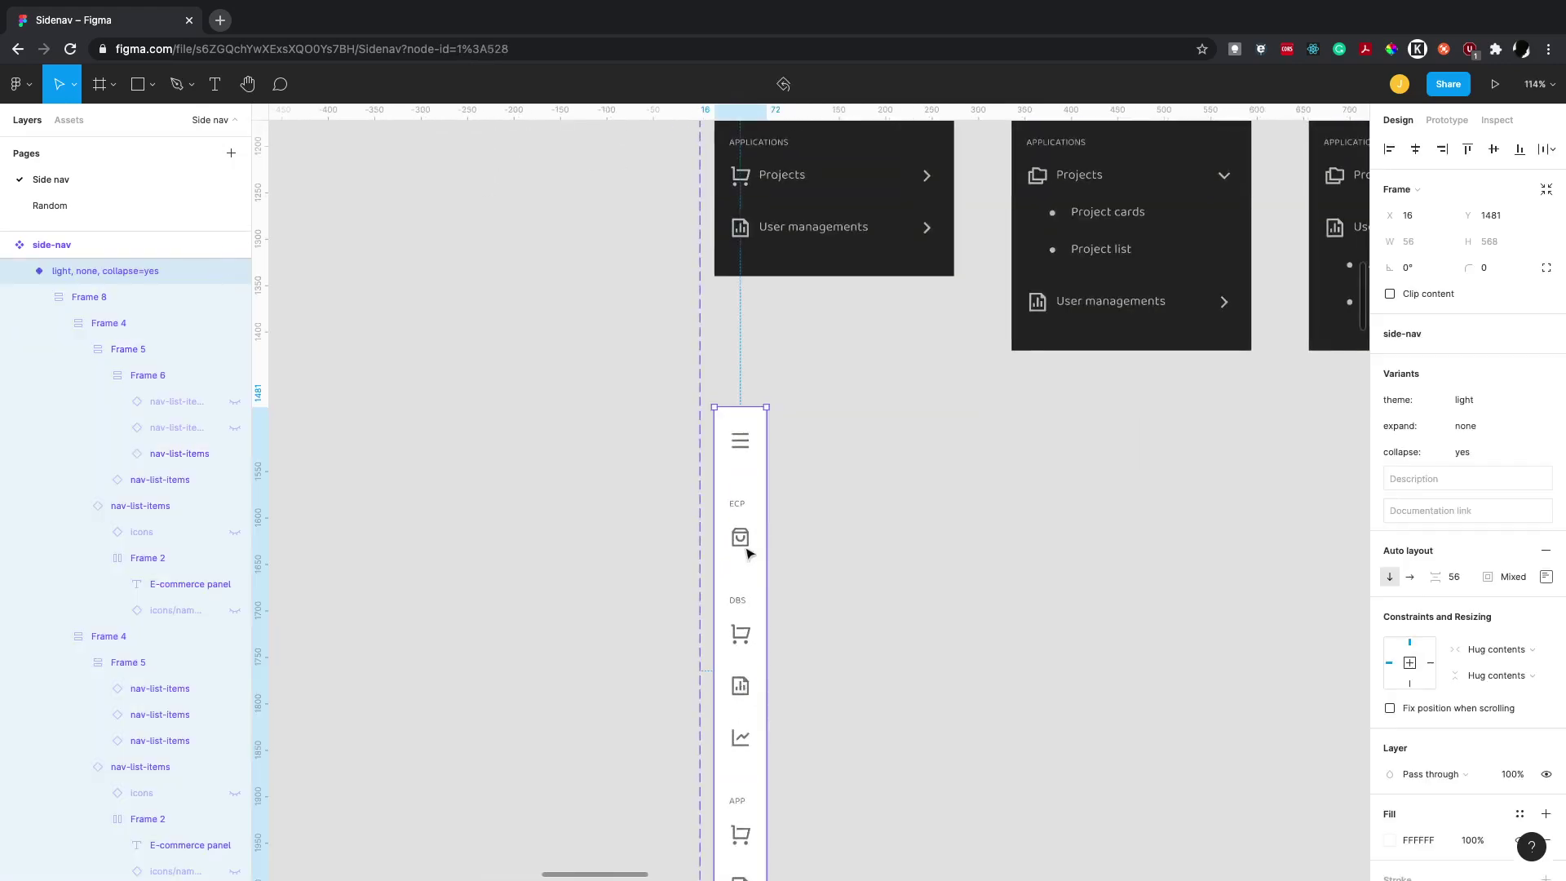
scroll(748, 554, down, 3)
ctrl+scroll(748, 554, down, 2)
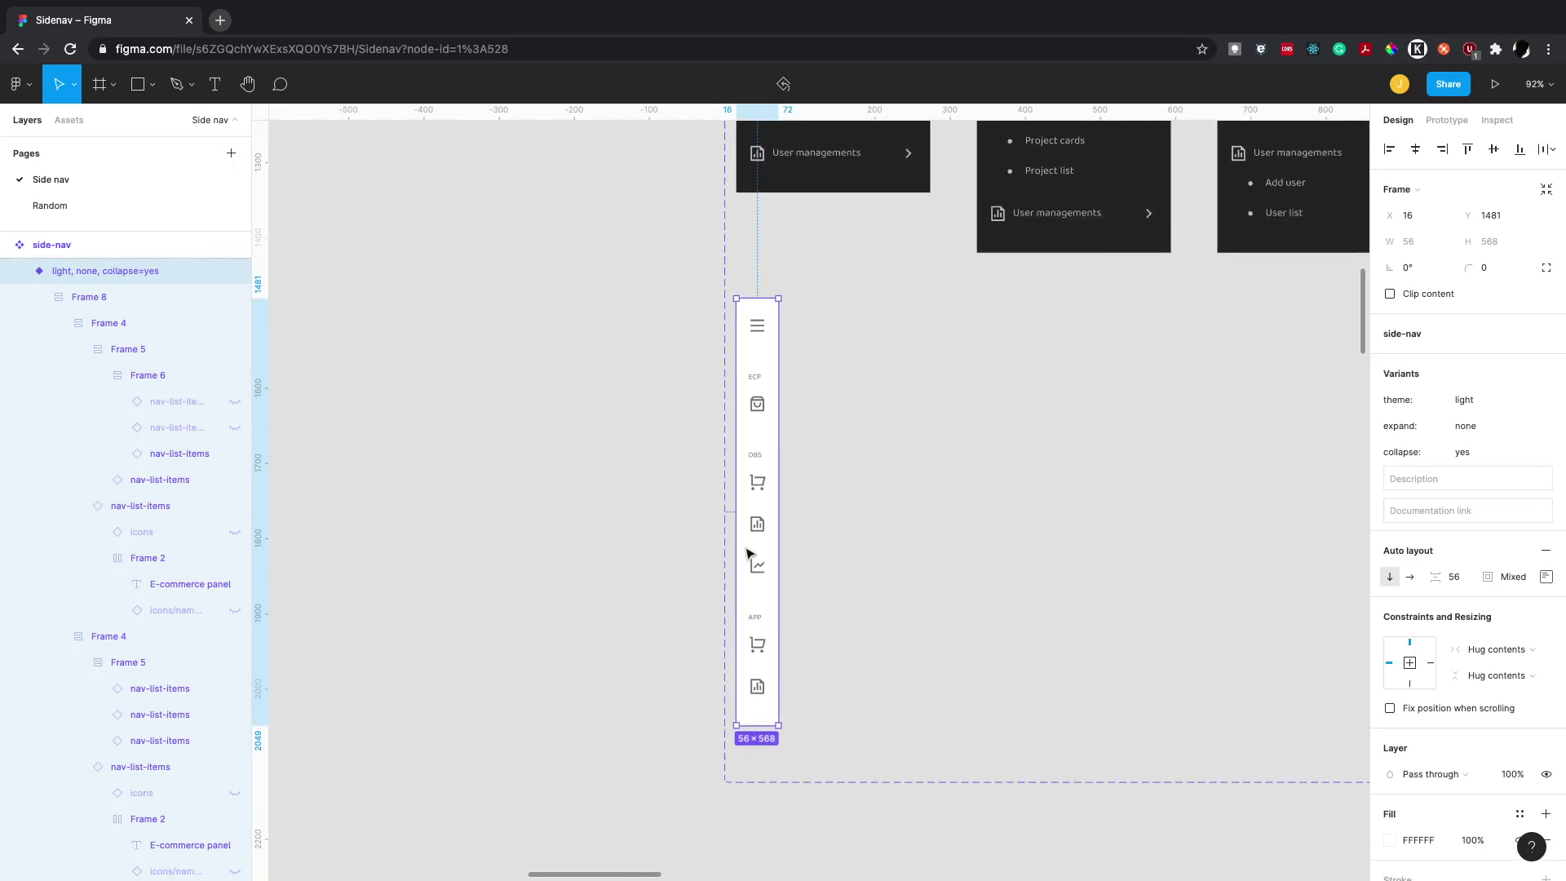
ctrl+scroll(748, 554, down, 5)
scroll(748, 554, down, 2)
scroll(748, 554, down, 3)
scroll(749, 554, down, 1)
scroll(749, 554, right, 3)
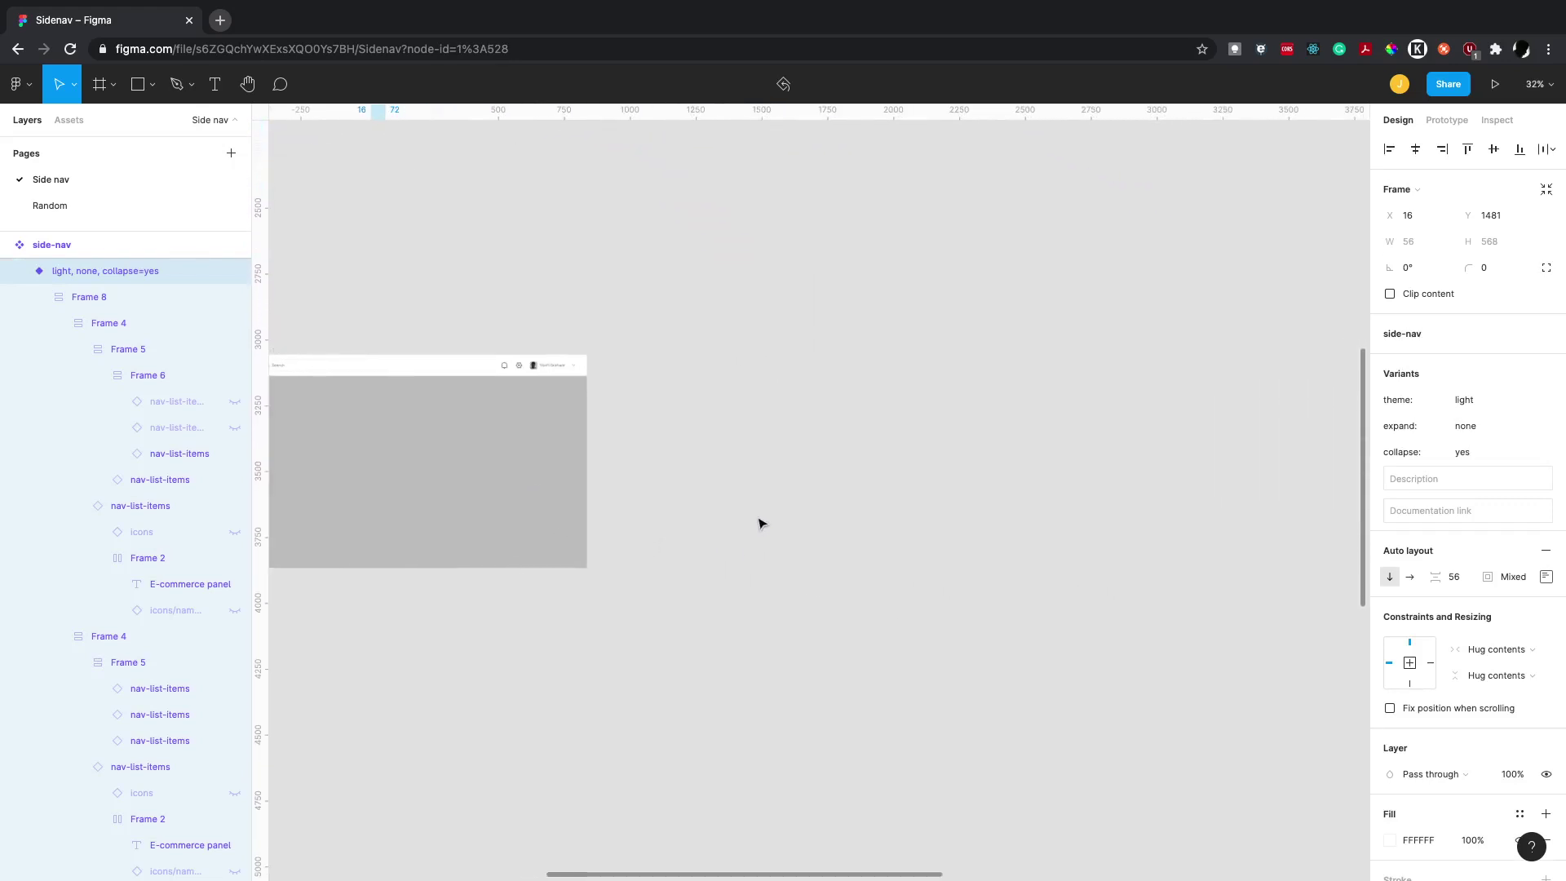
Create a MacBook Pro frame with a light grey FAFAFA fill.
click(760, 522)
ctrl+scroll(760, 522, up, 5)
key(f)
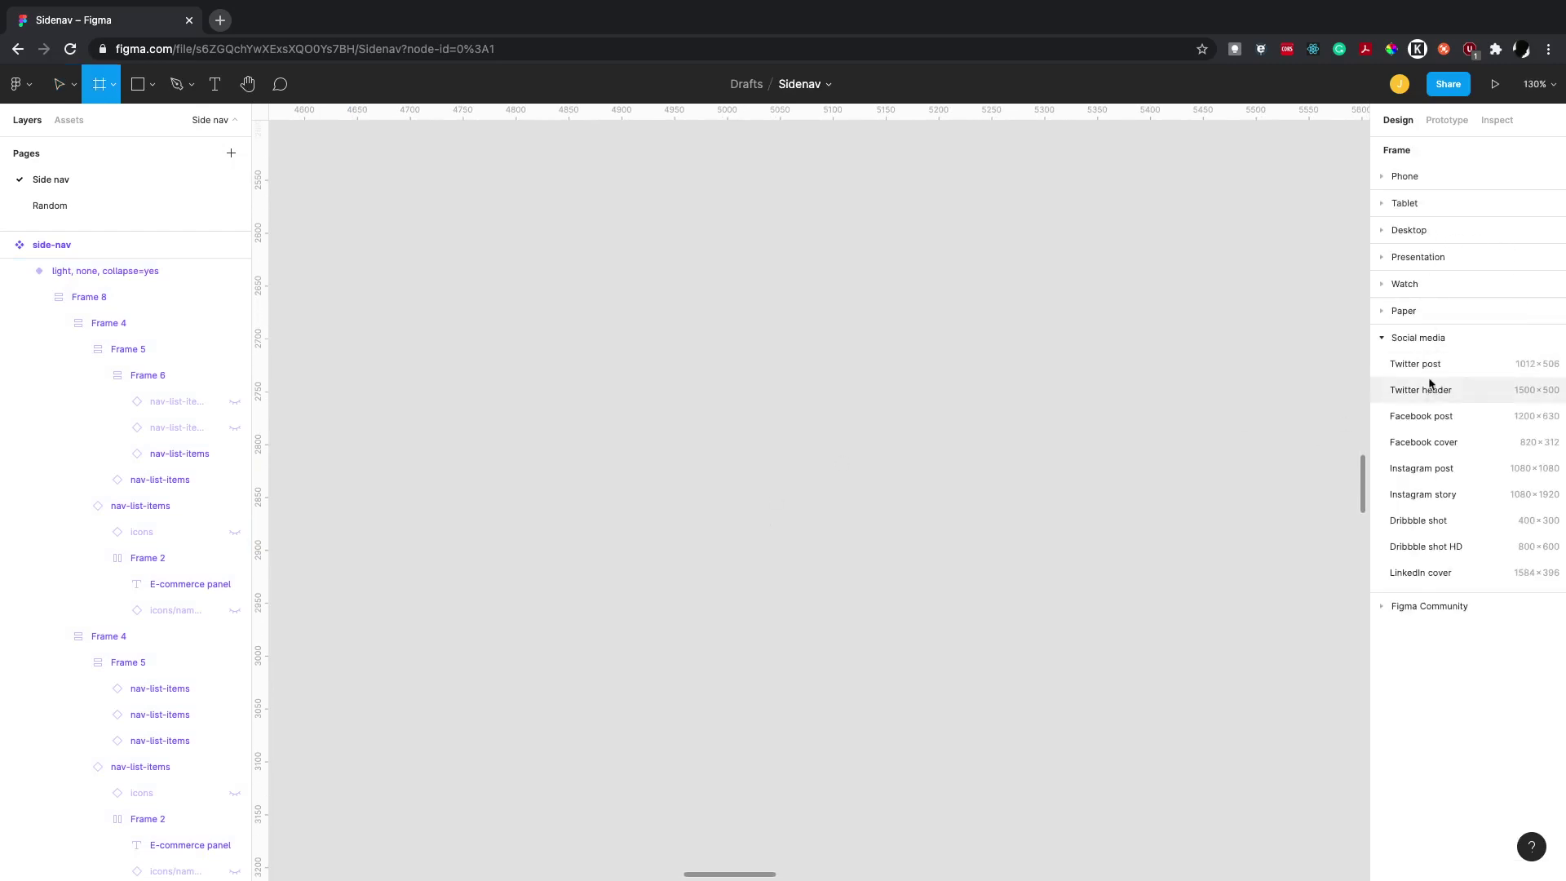
click(1432, 233)
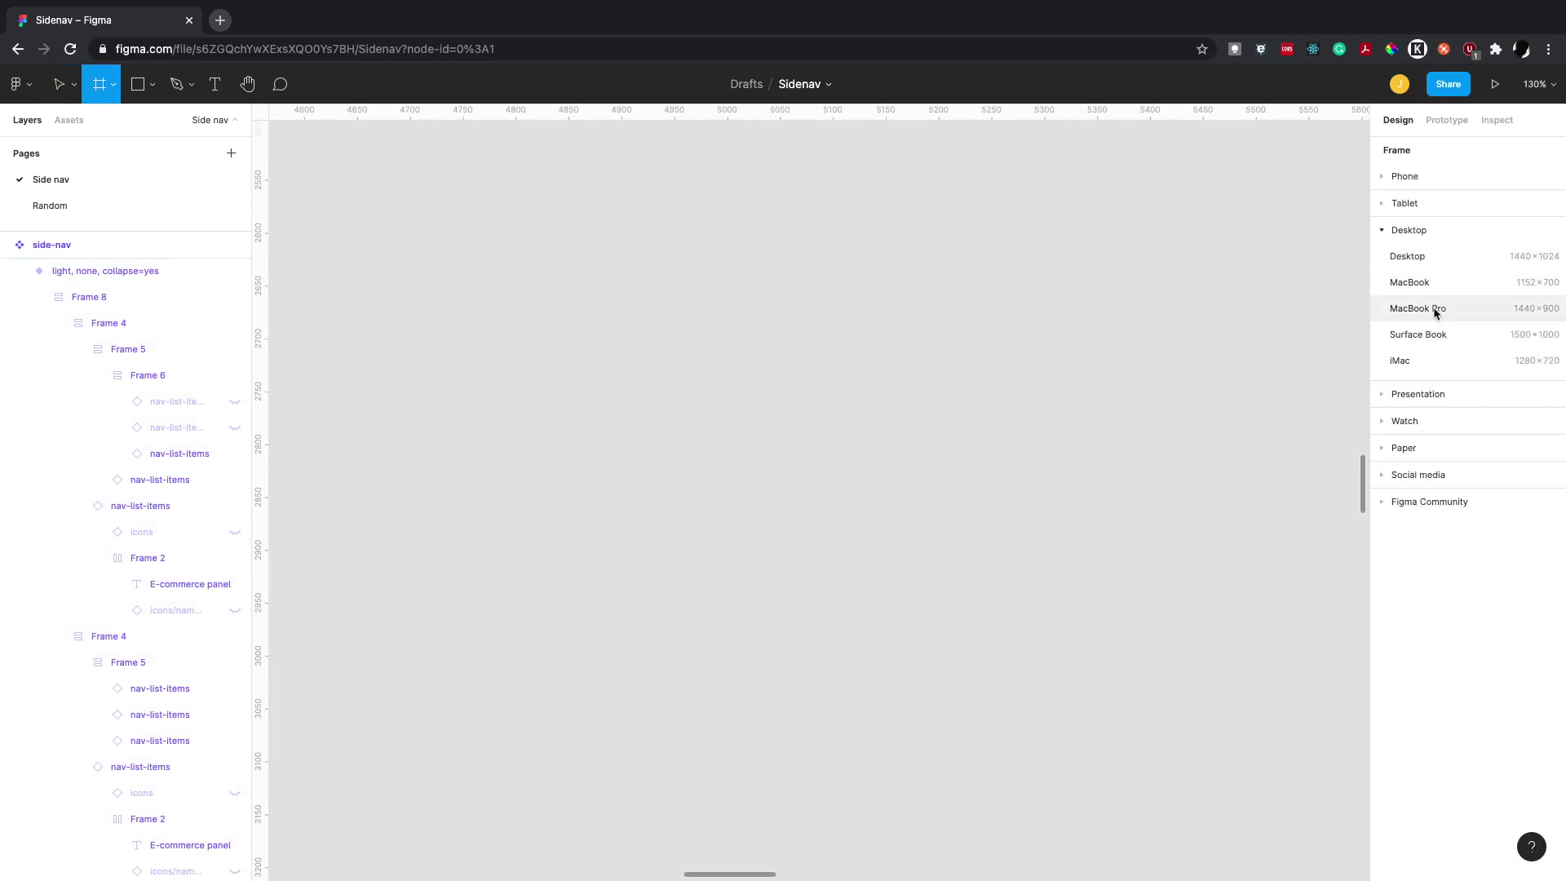
click(1433, 308)
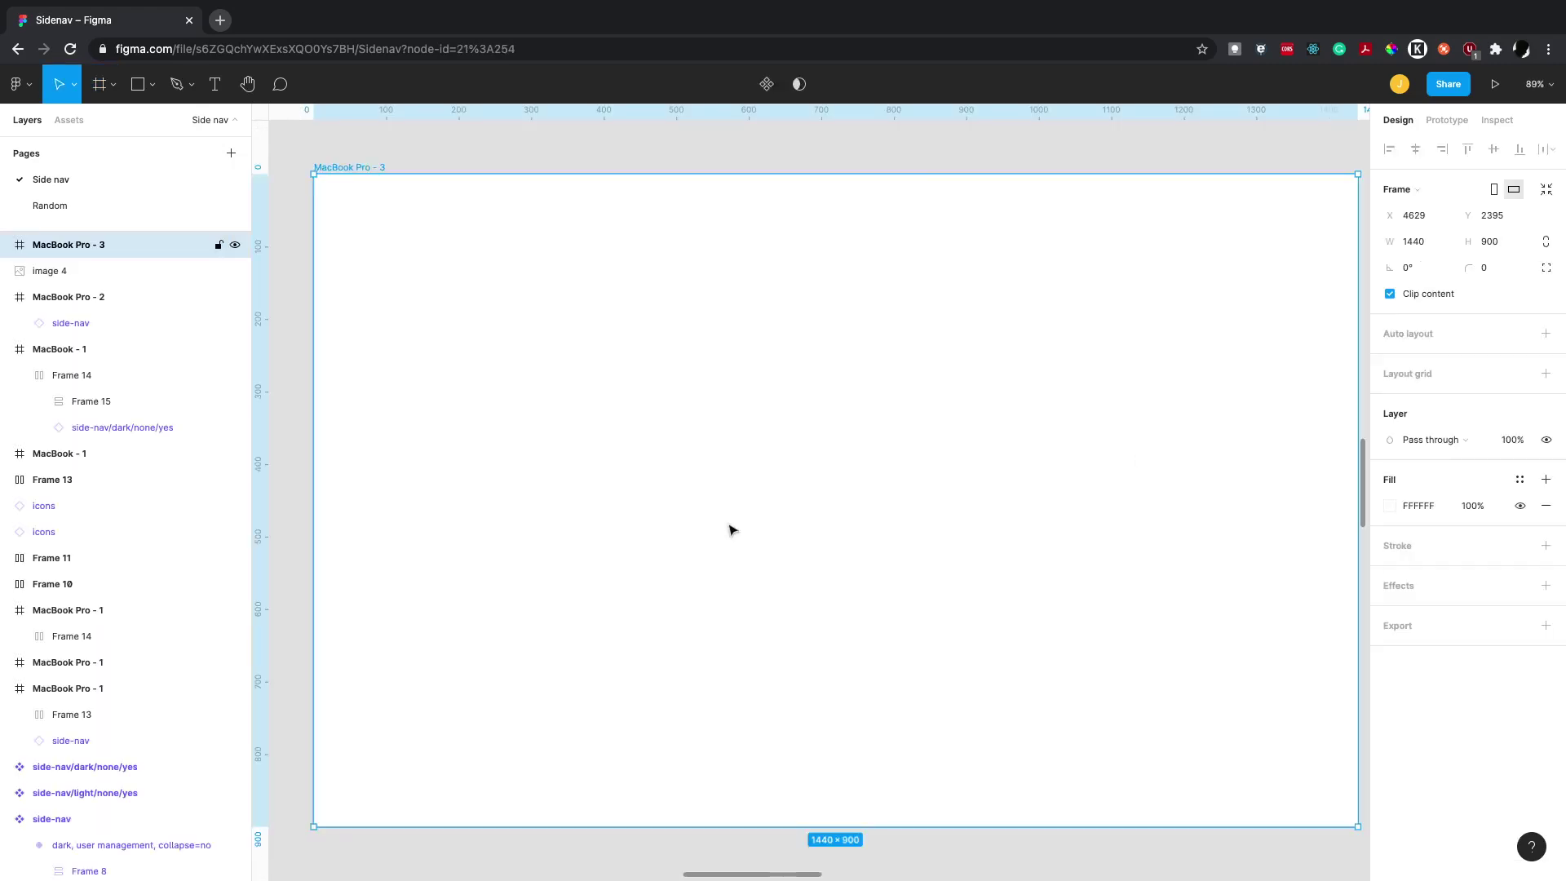
click(1423, 504)
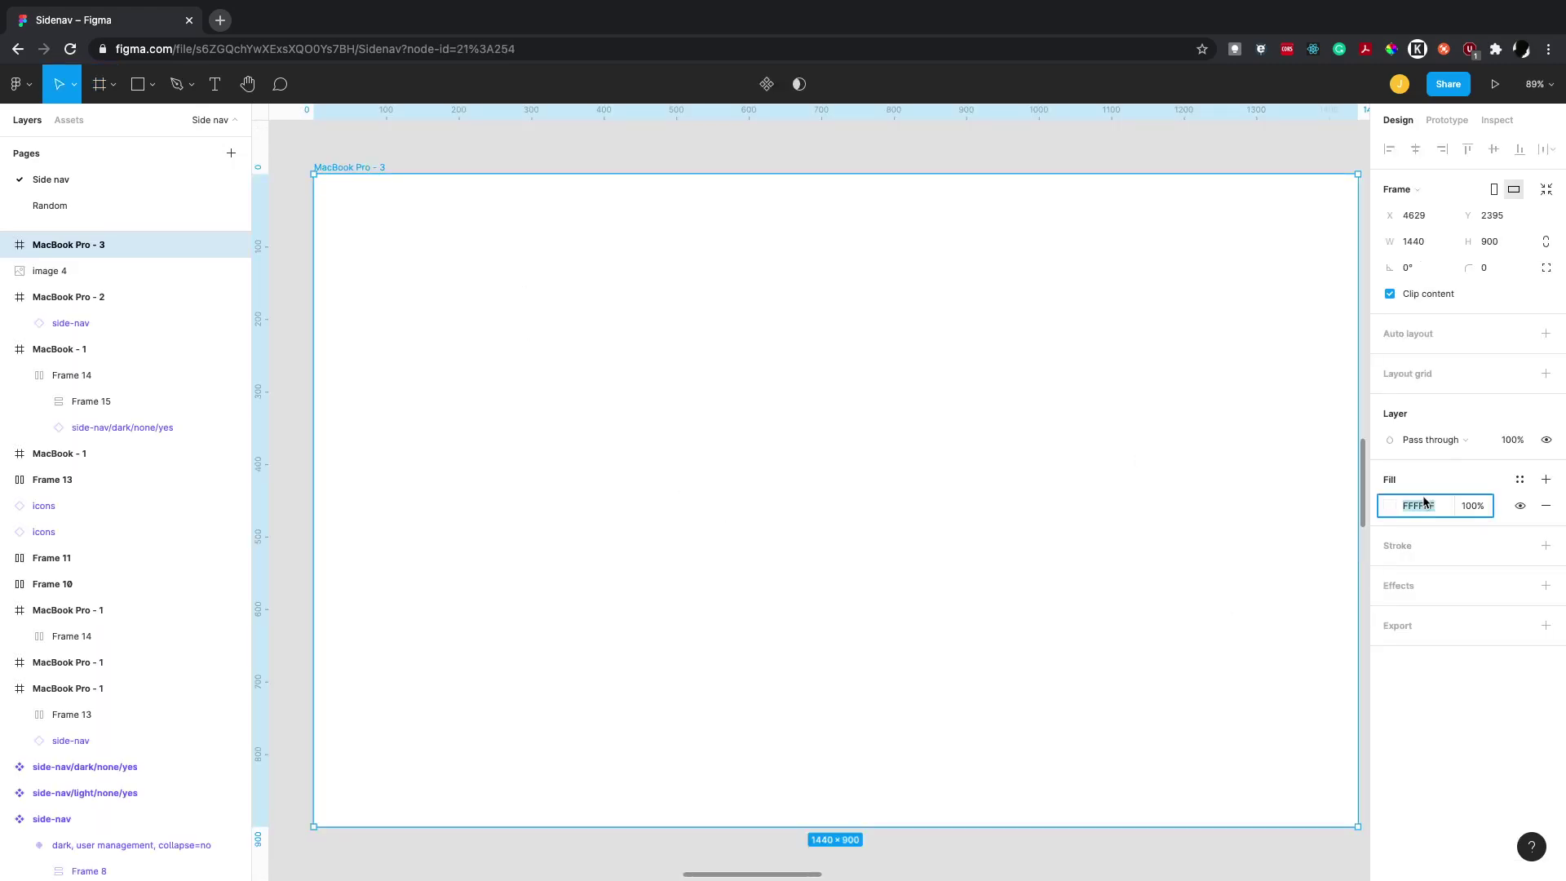
text(FAFAFA)
key(Return)
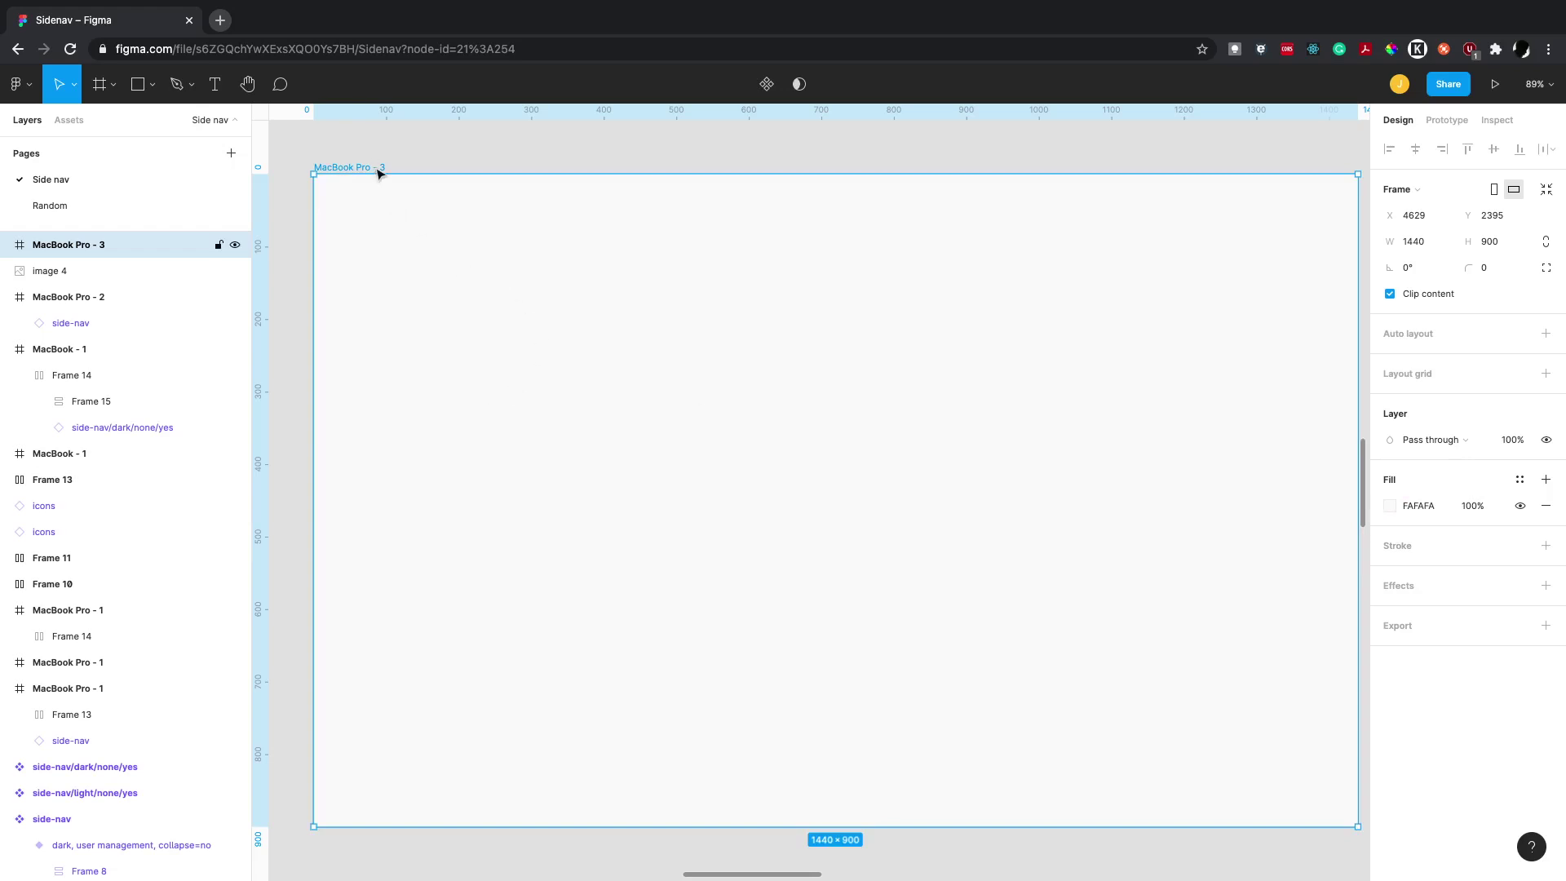
Paste the side-nav into the frame and align it to the top-left edge.
key(ctrl+v)
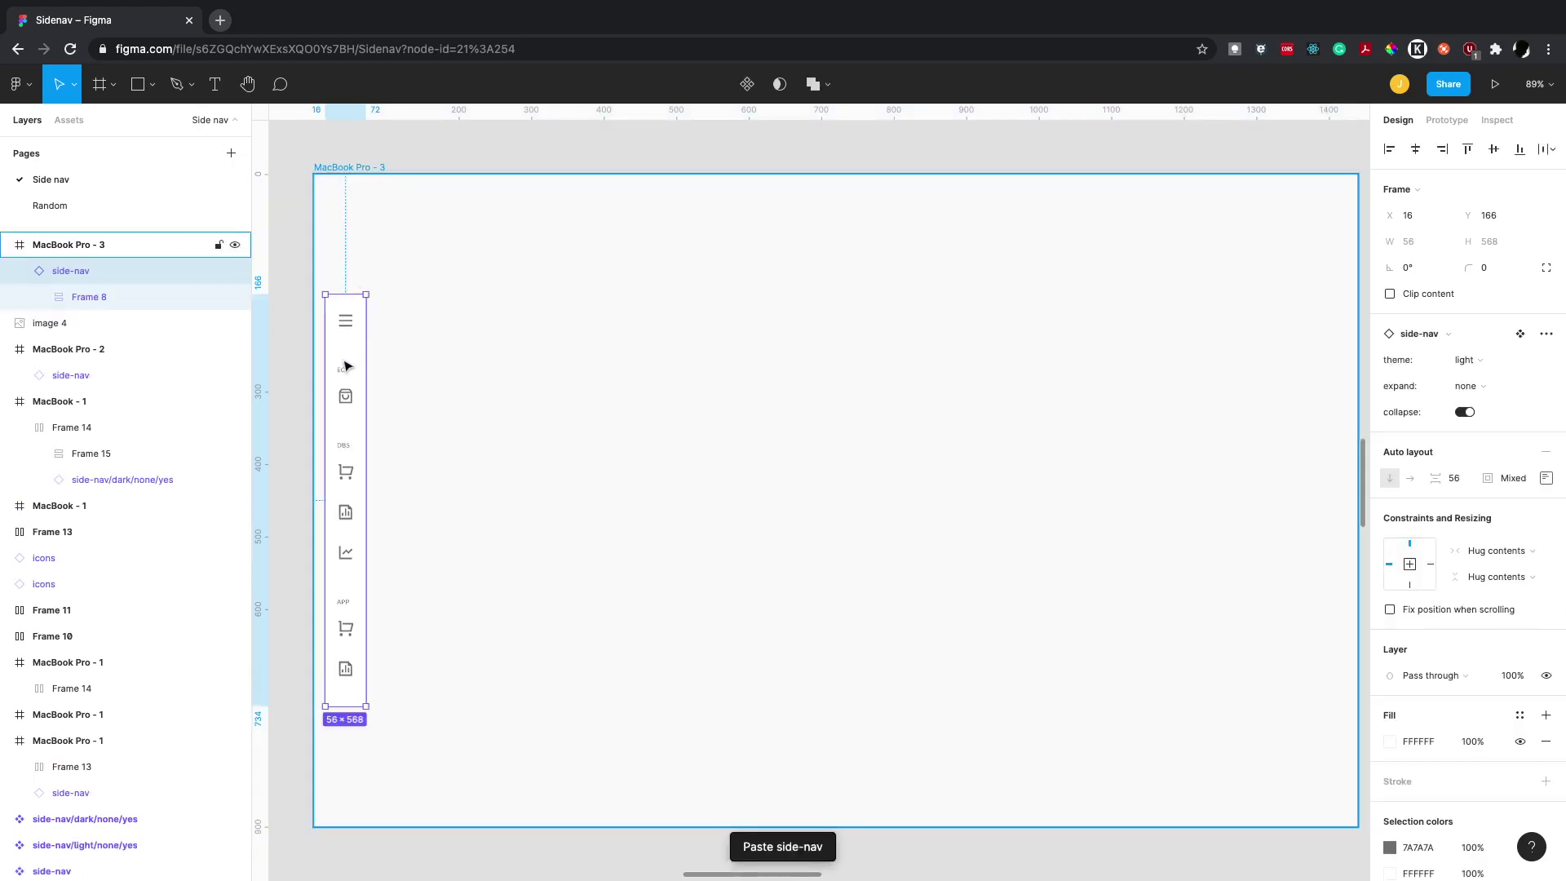
key(alt+a)
key(alt+w)
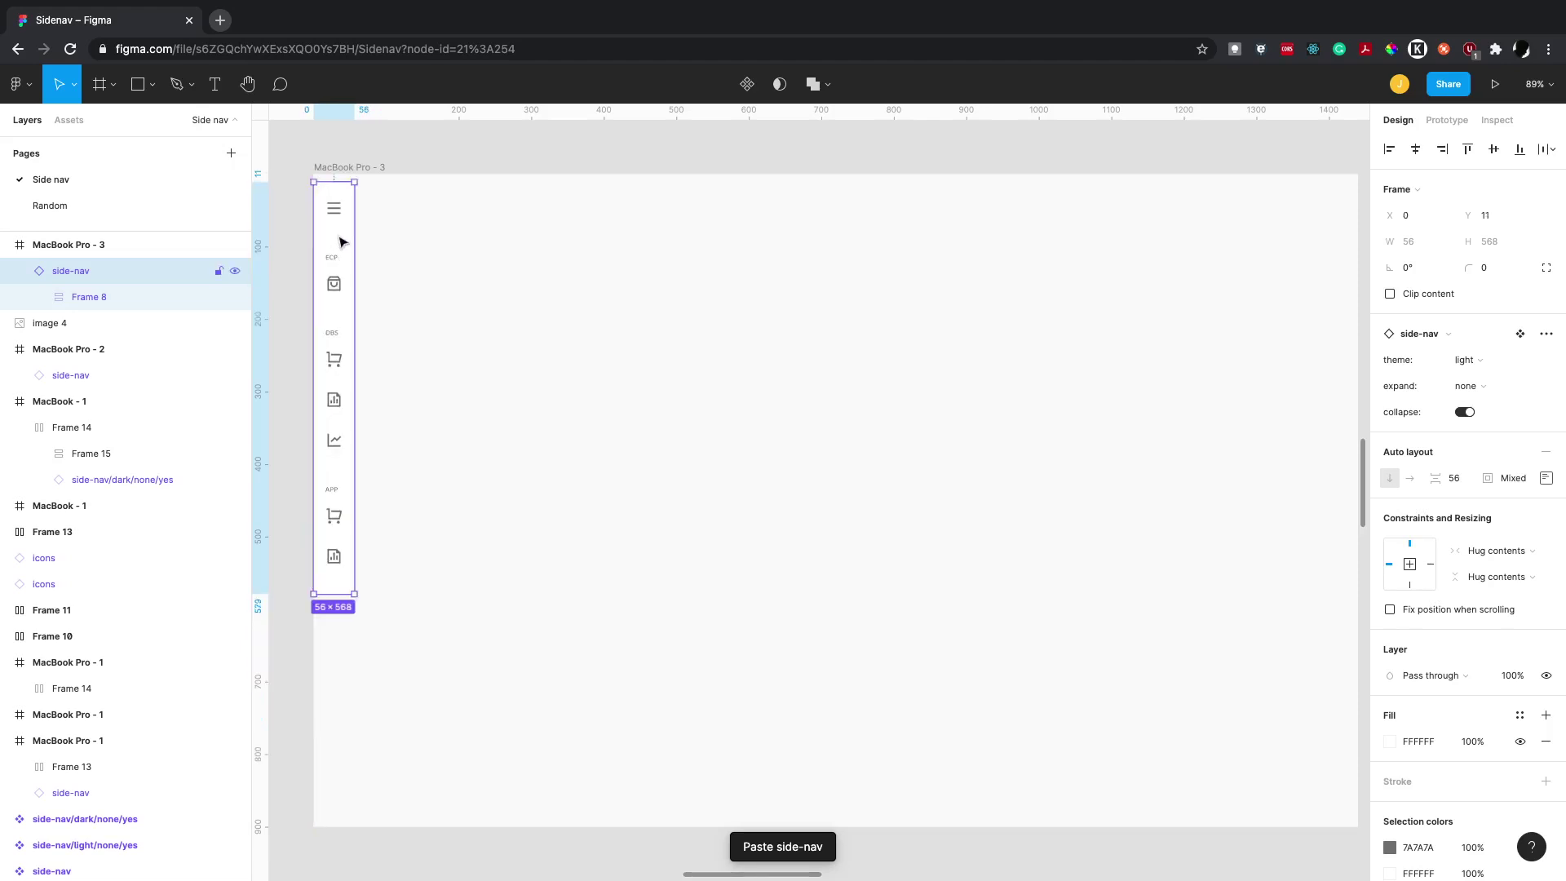
key(shift+Up)
scroll(359, 302, down, 2)
scroll(359, 302, left, 2)
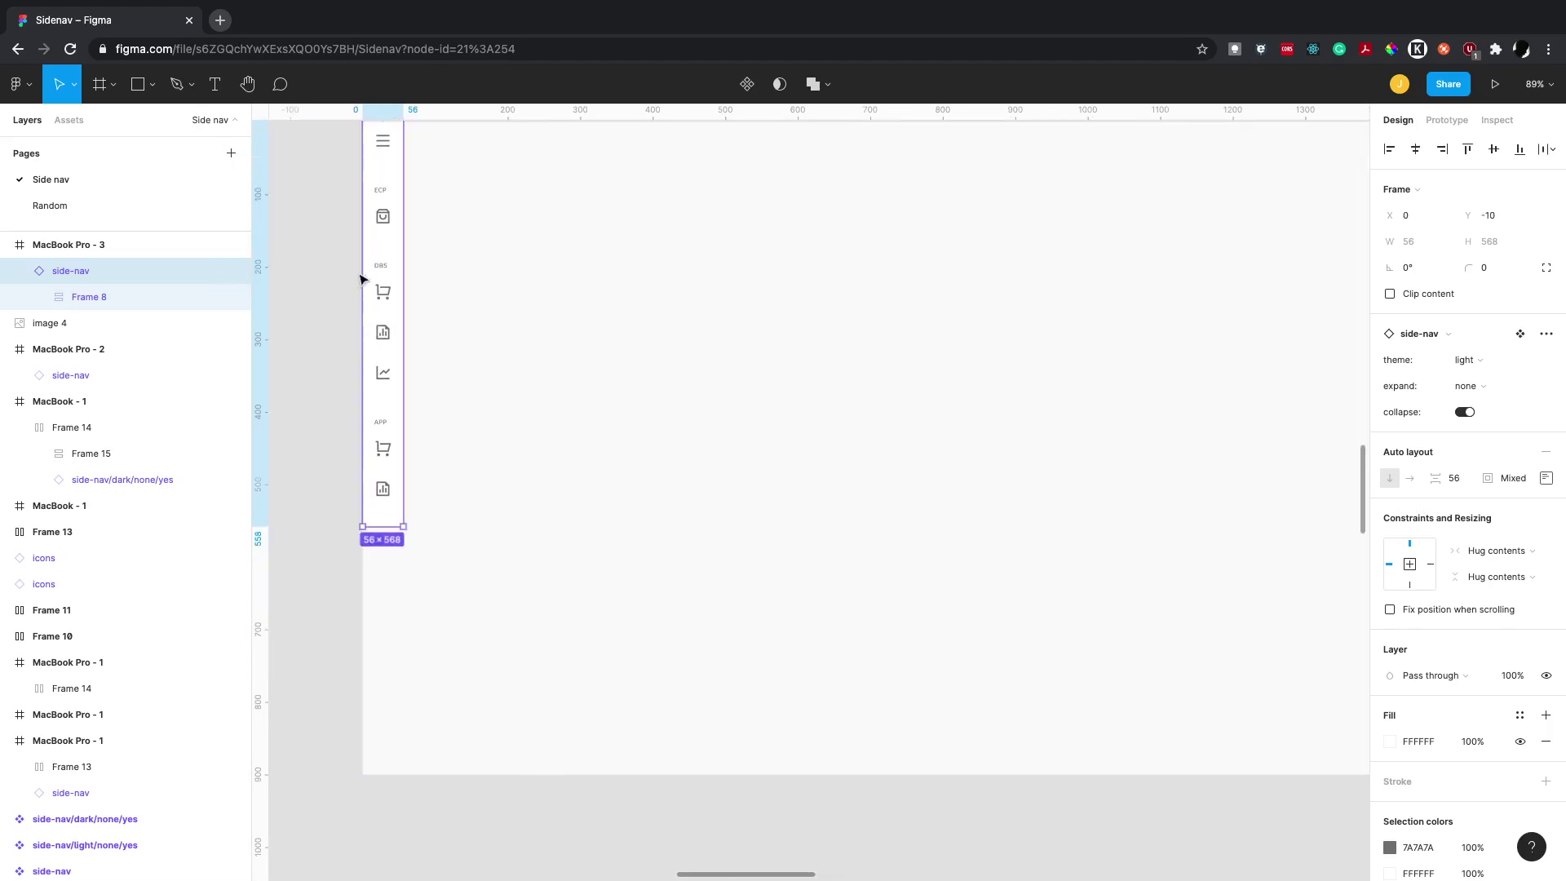
scroll(384, 267, up, 3)
scroll(384, 268, right, 1)
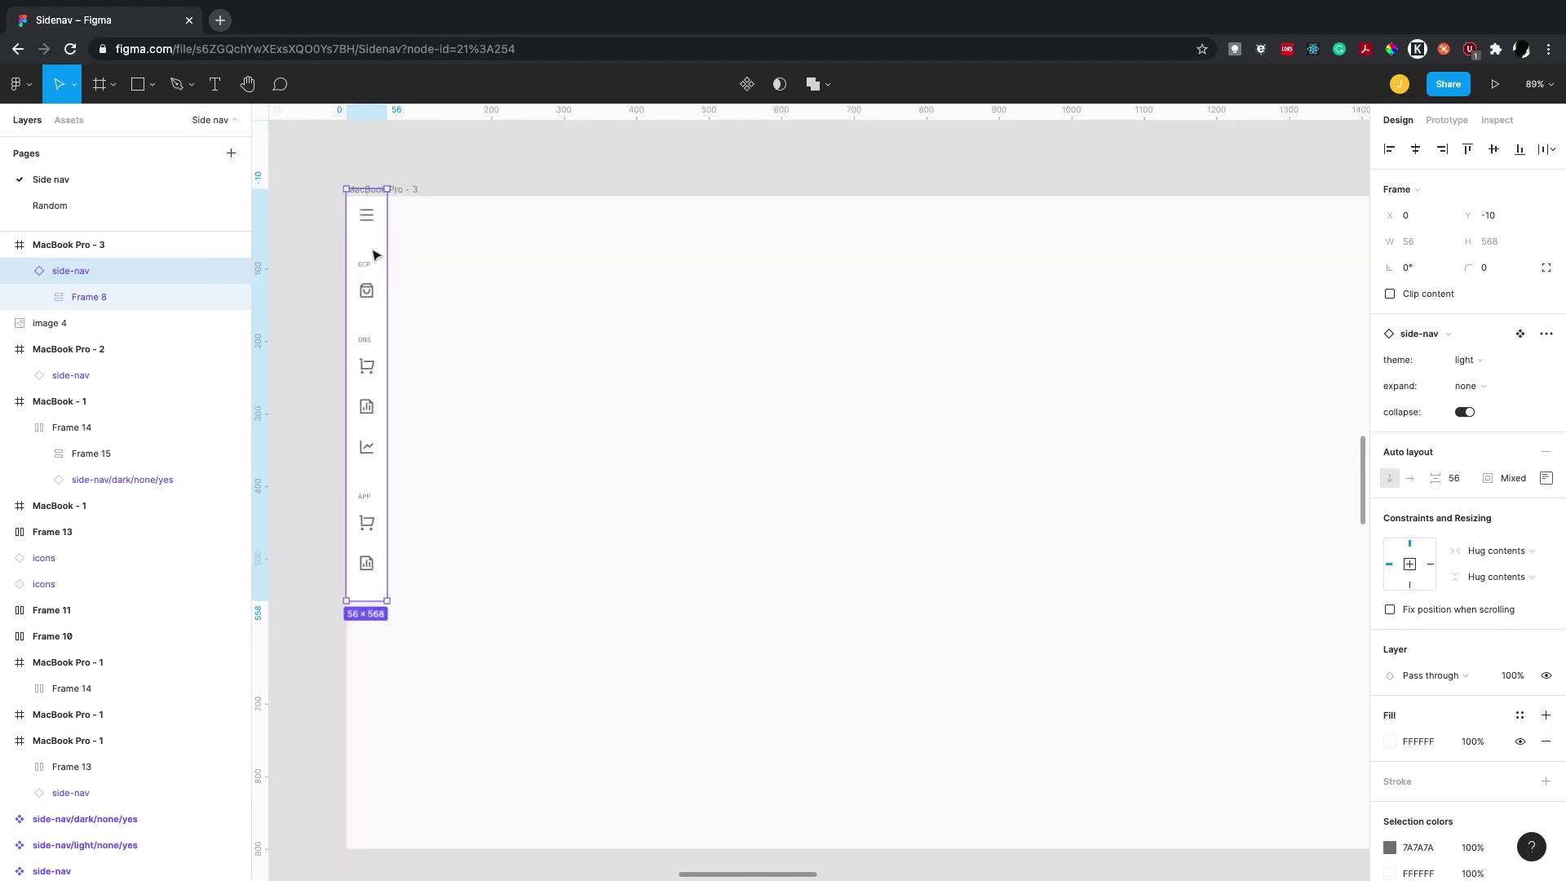
key(shift+Down)
key(Down)
key(Down)
key(Down)
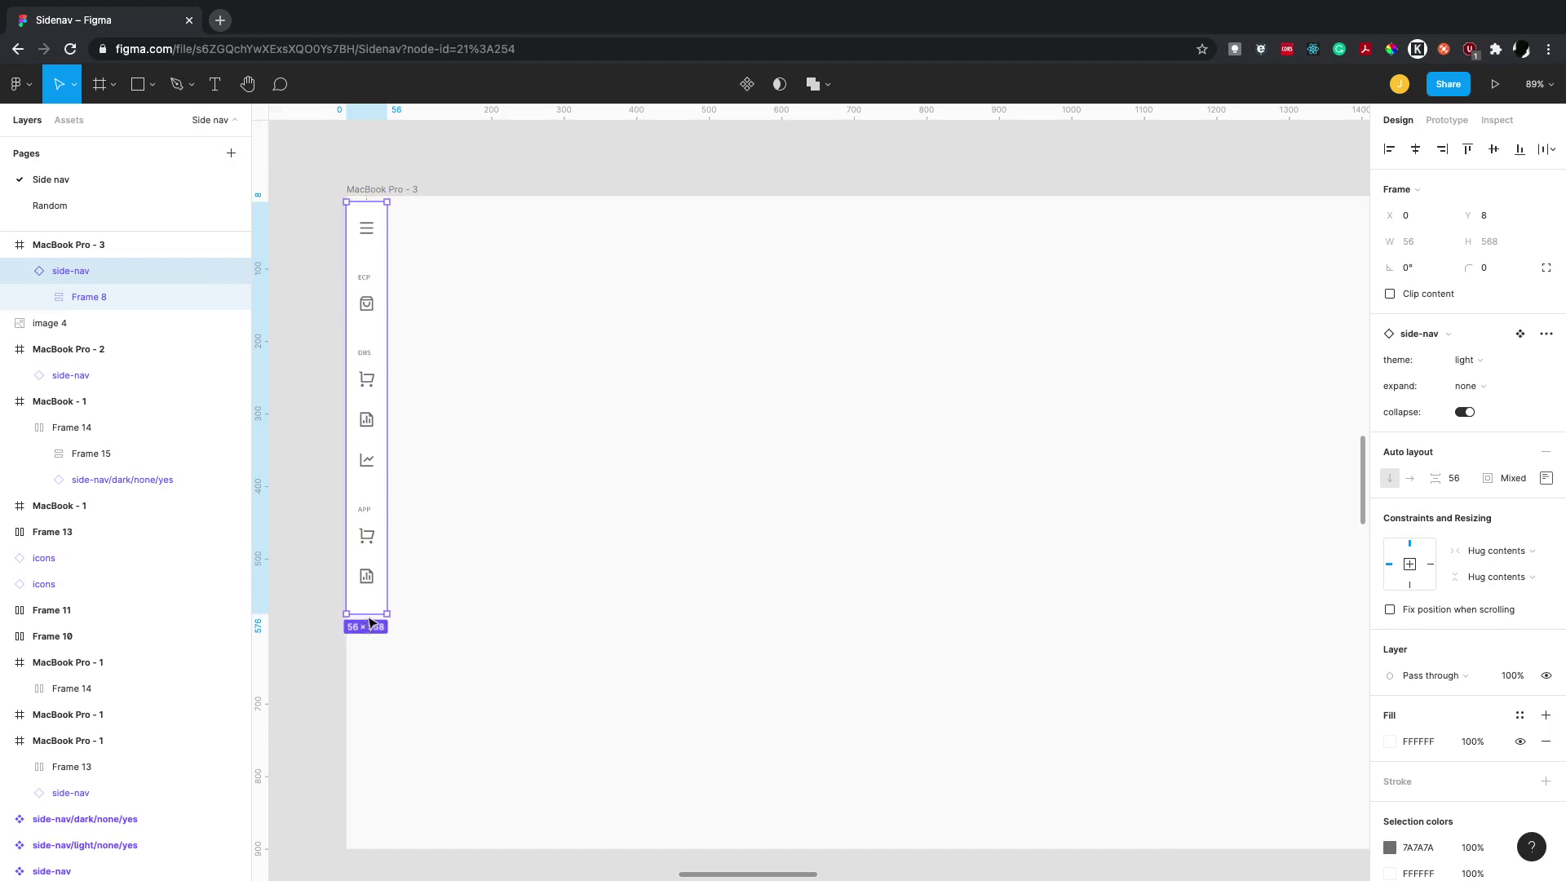
Stretch the side-nav instance down to 892 px tall.
drag(368, 709, 376, 834)
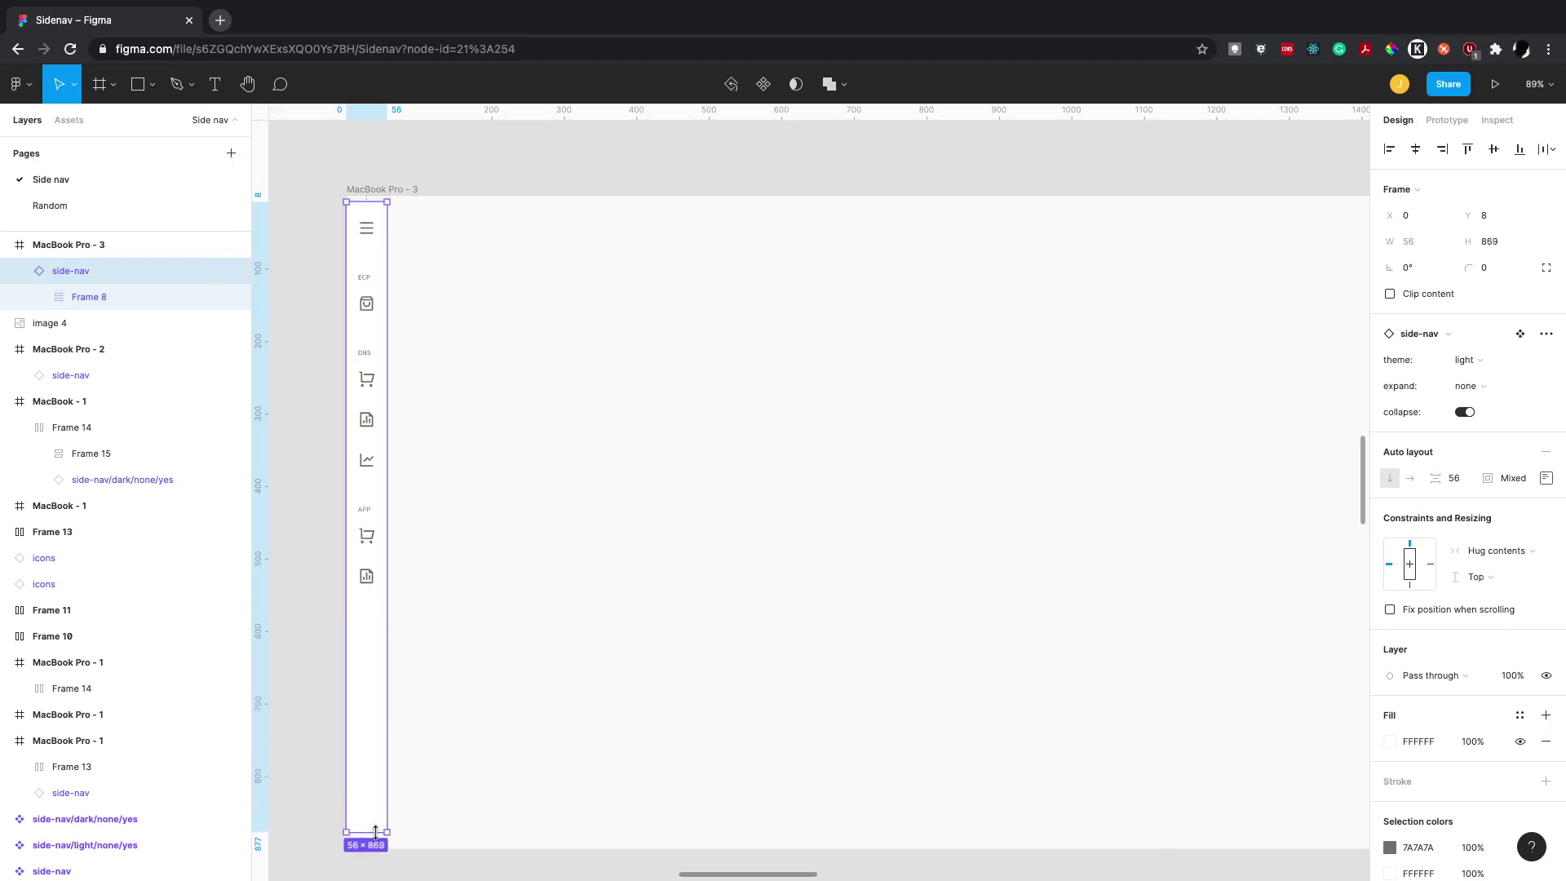
scroll(507, 707, down, 3)
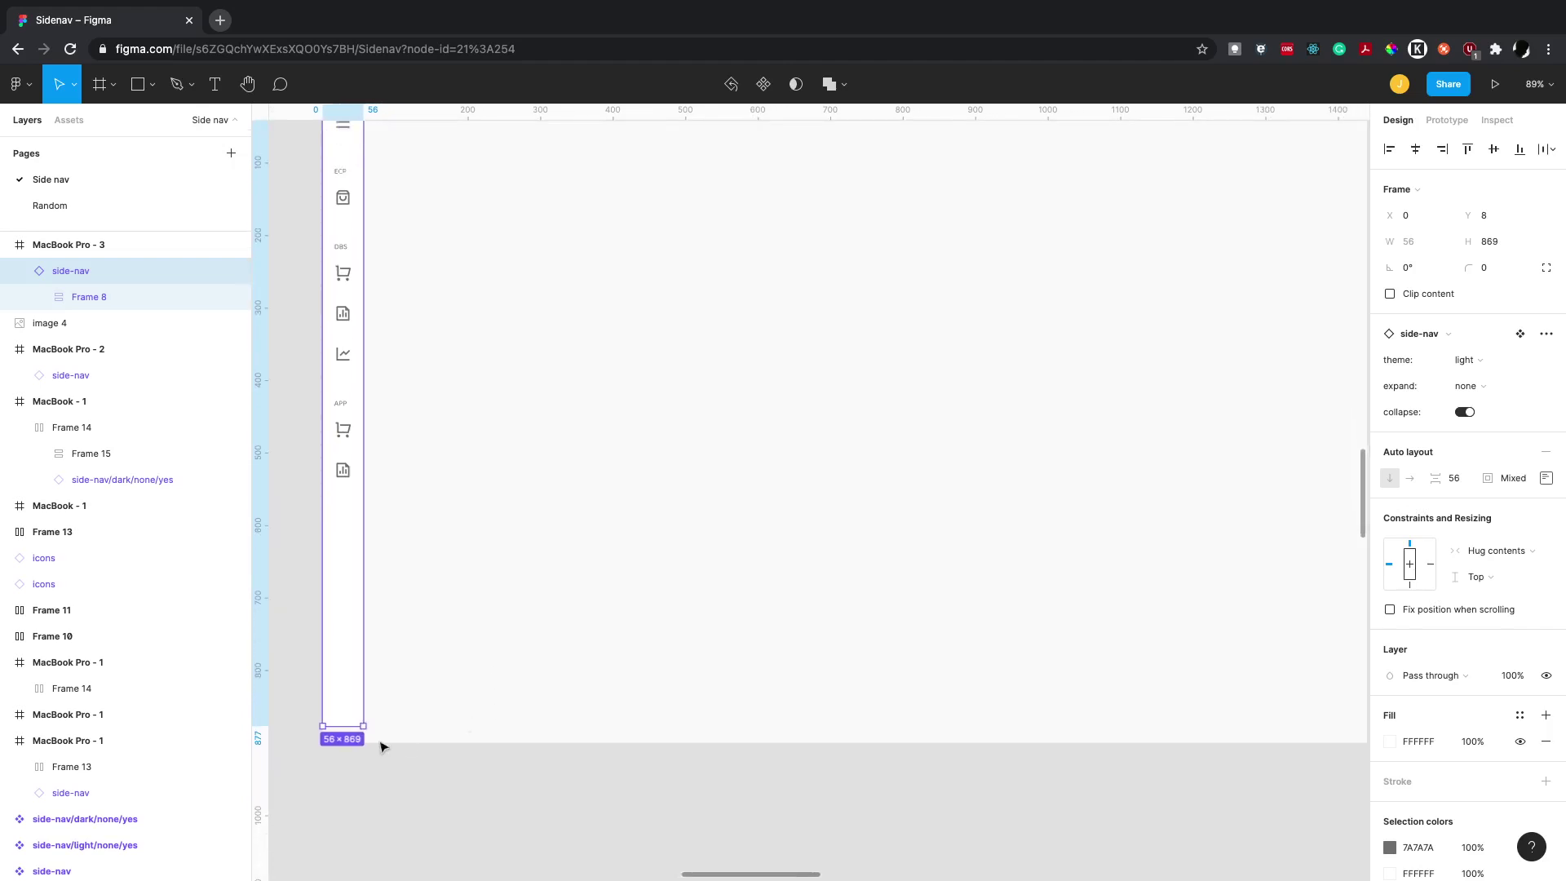
scroll(371, 745, down, 1)
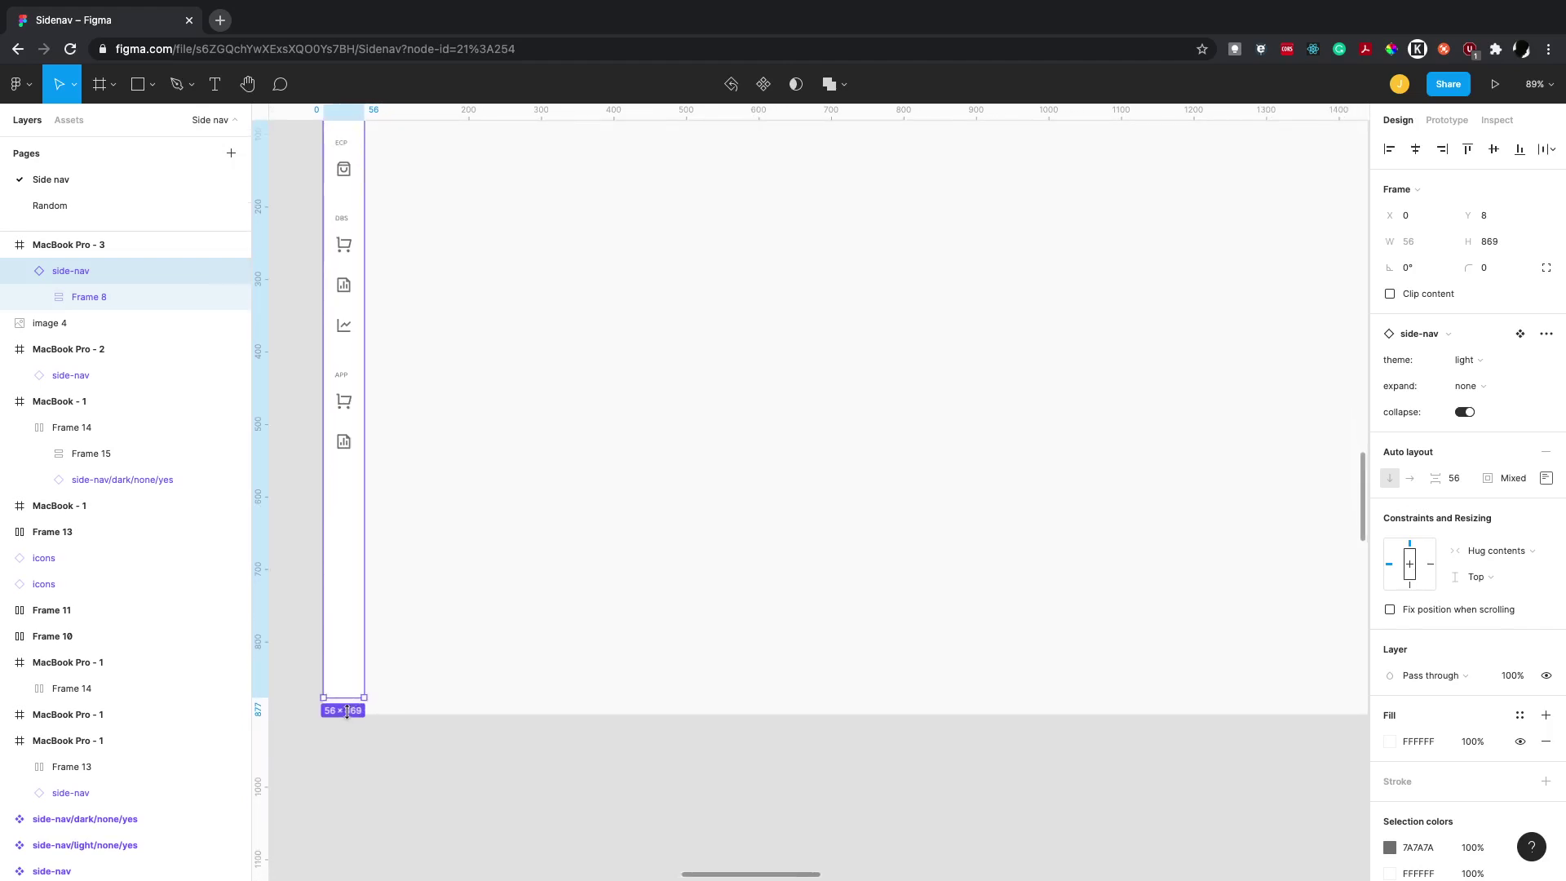
drag(347, 711, 348, 708)
drag(347, 714, 348, 717)
scroll(348, 715, down, 5)
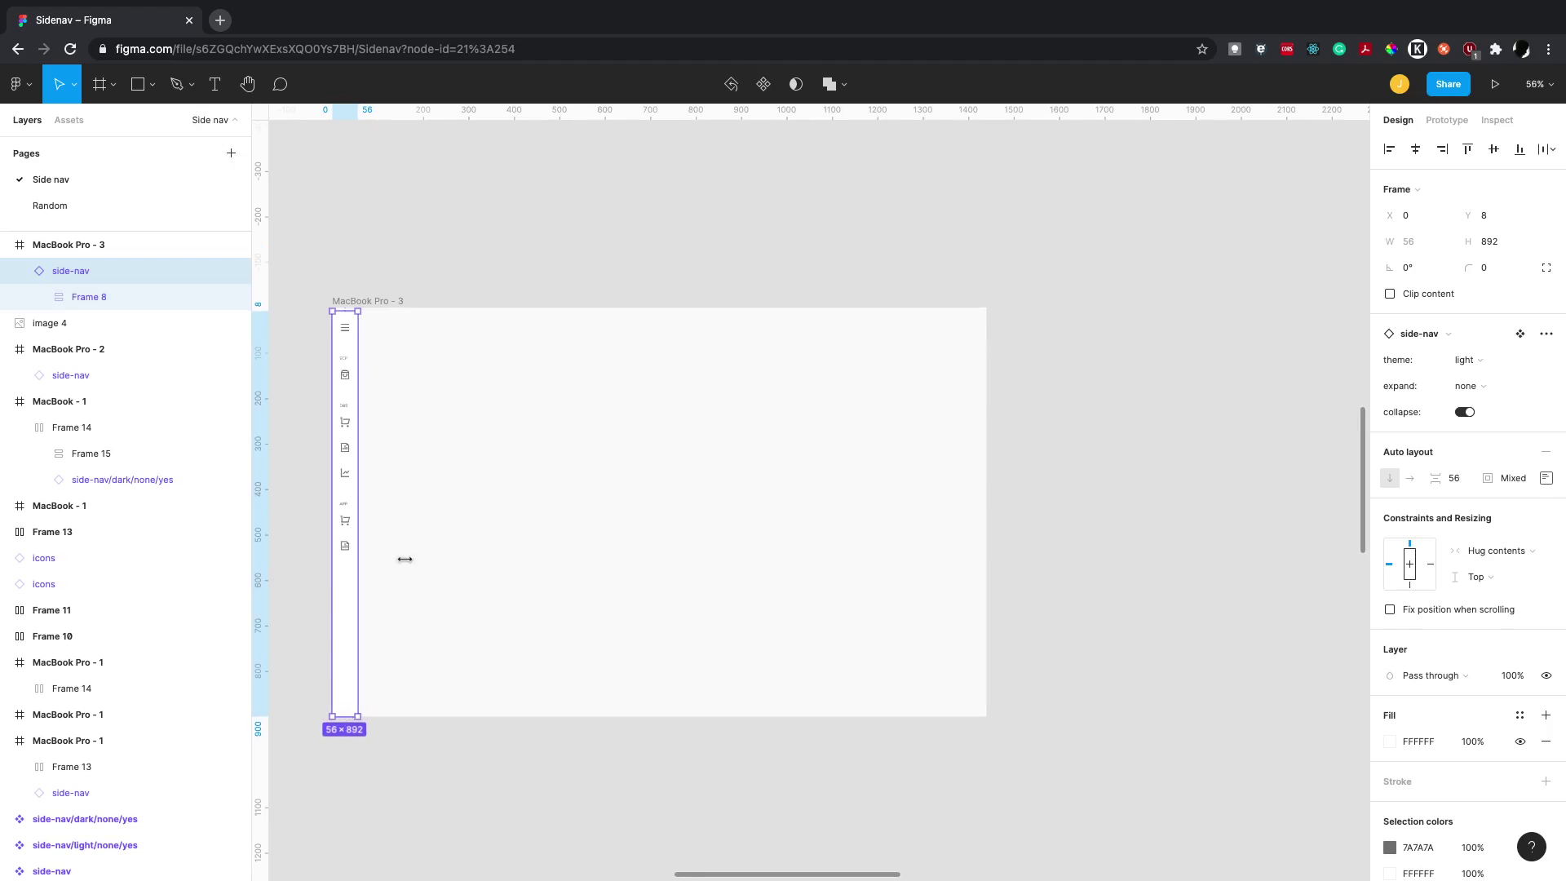
scroll(408, 539, up, 2)
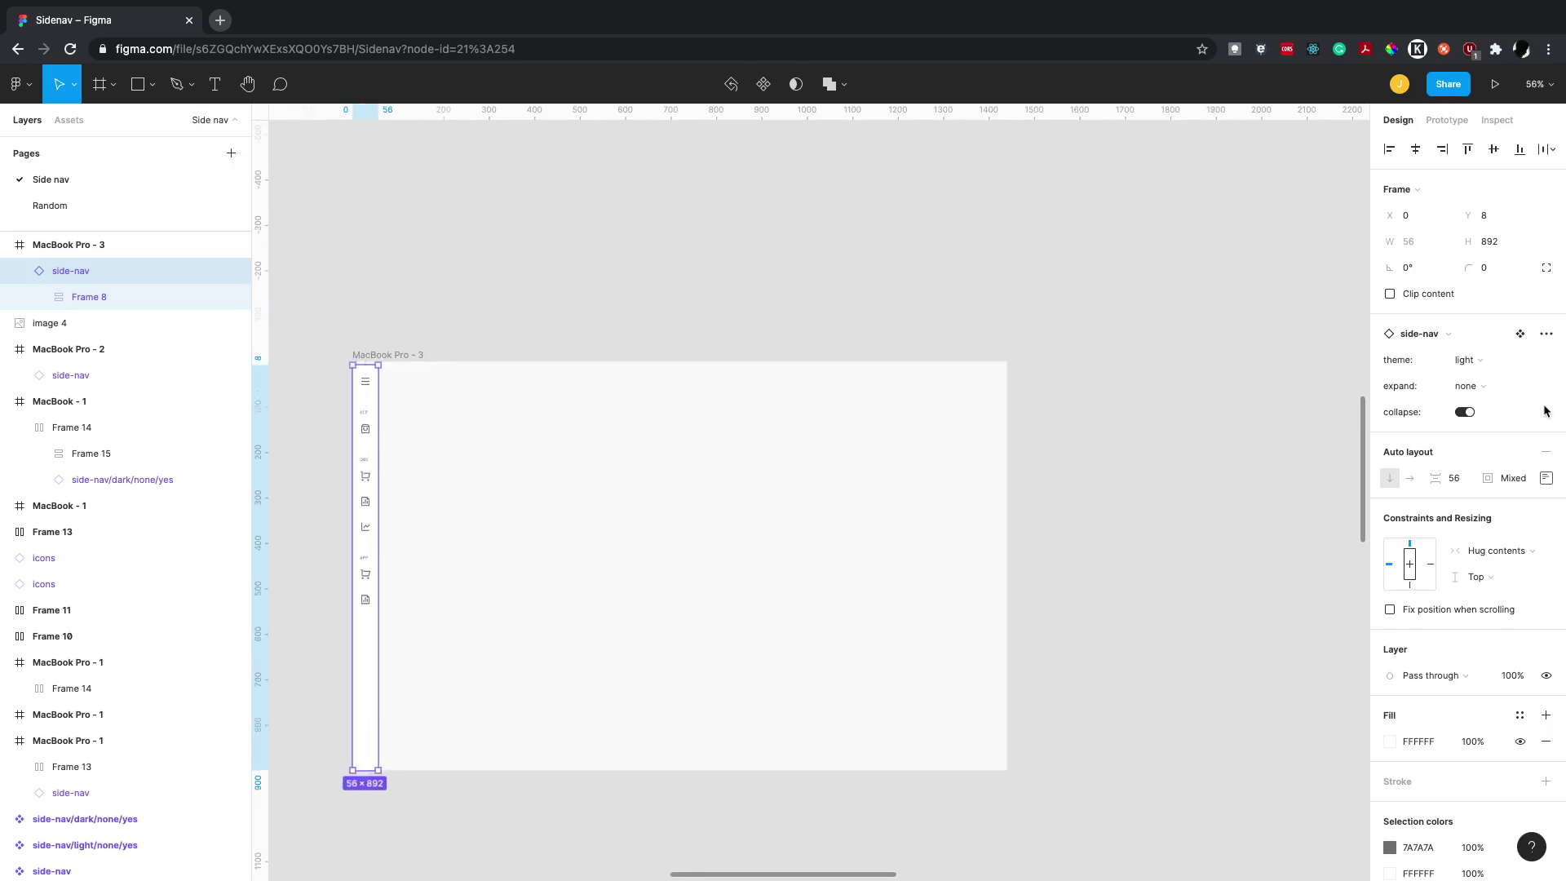
Turn off collapse so the side-nav shows its full labelled layout.
click(1464, 413)
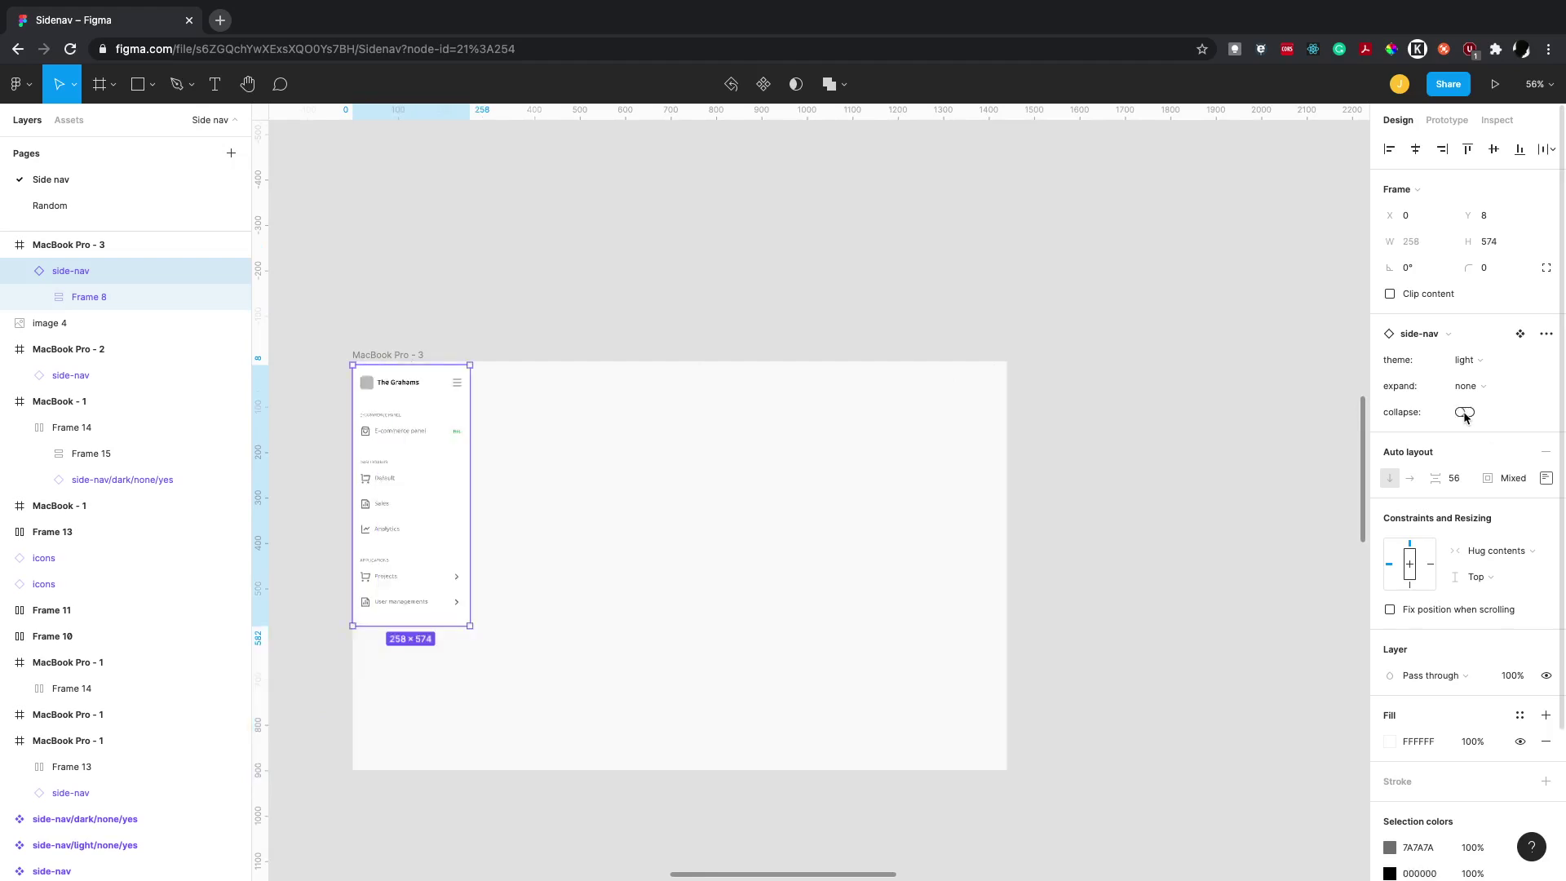
mouse_move(414, 624)
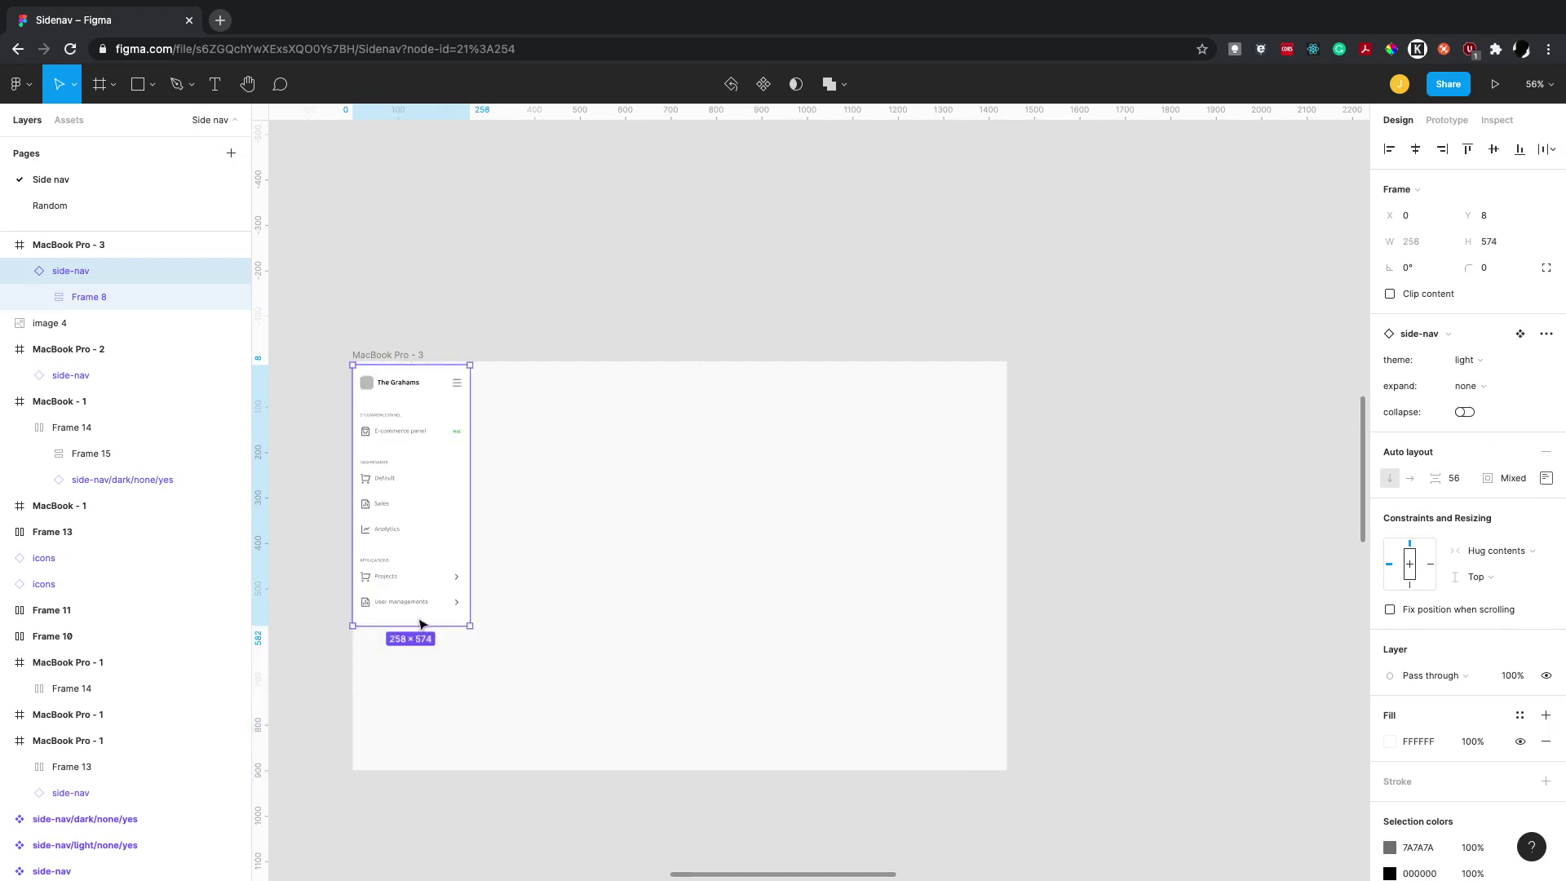
drag(414, 625, 406, 773)
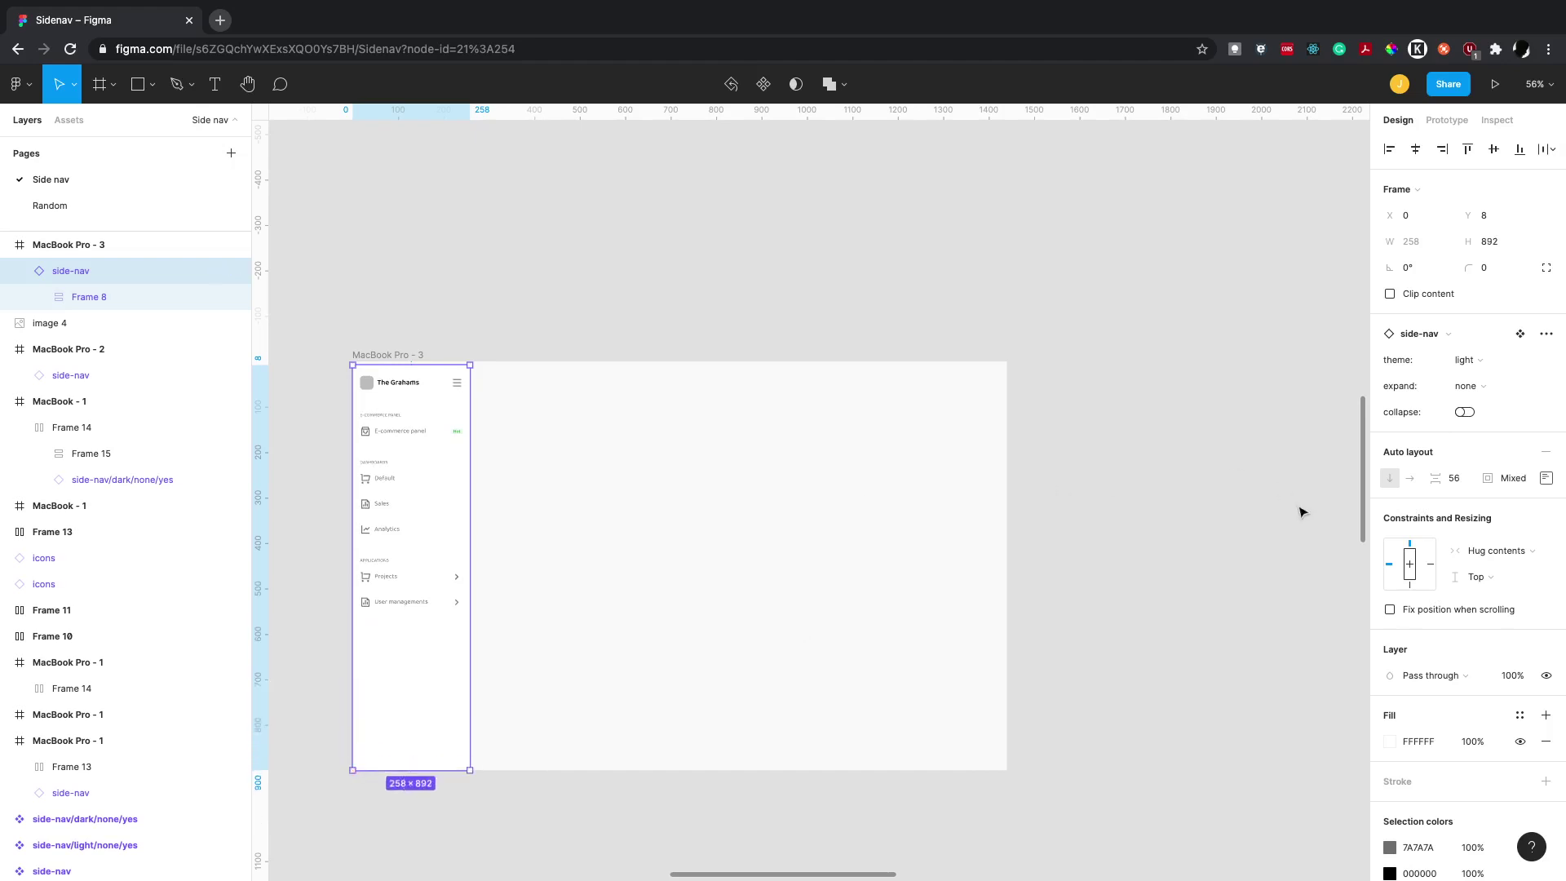
click(1501, 579)
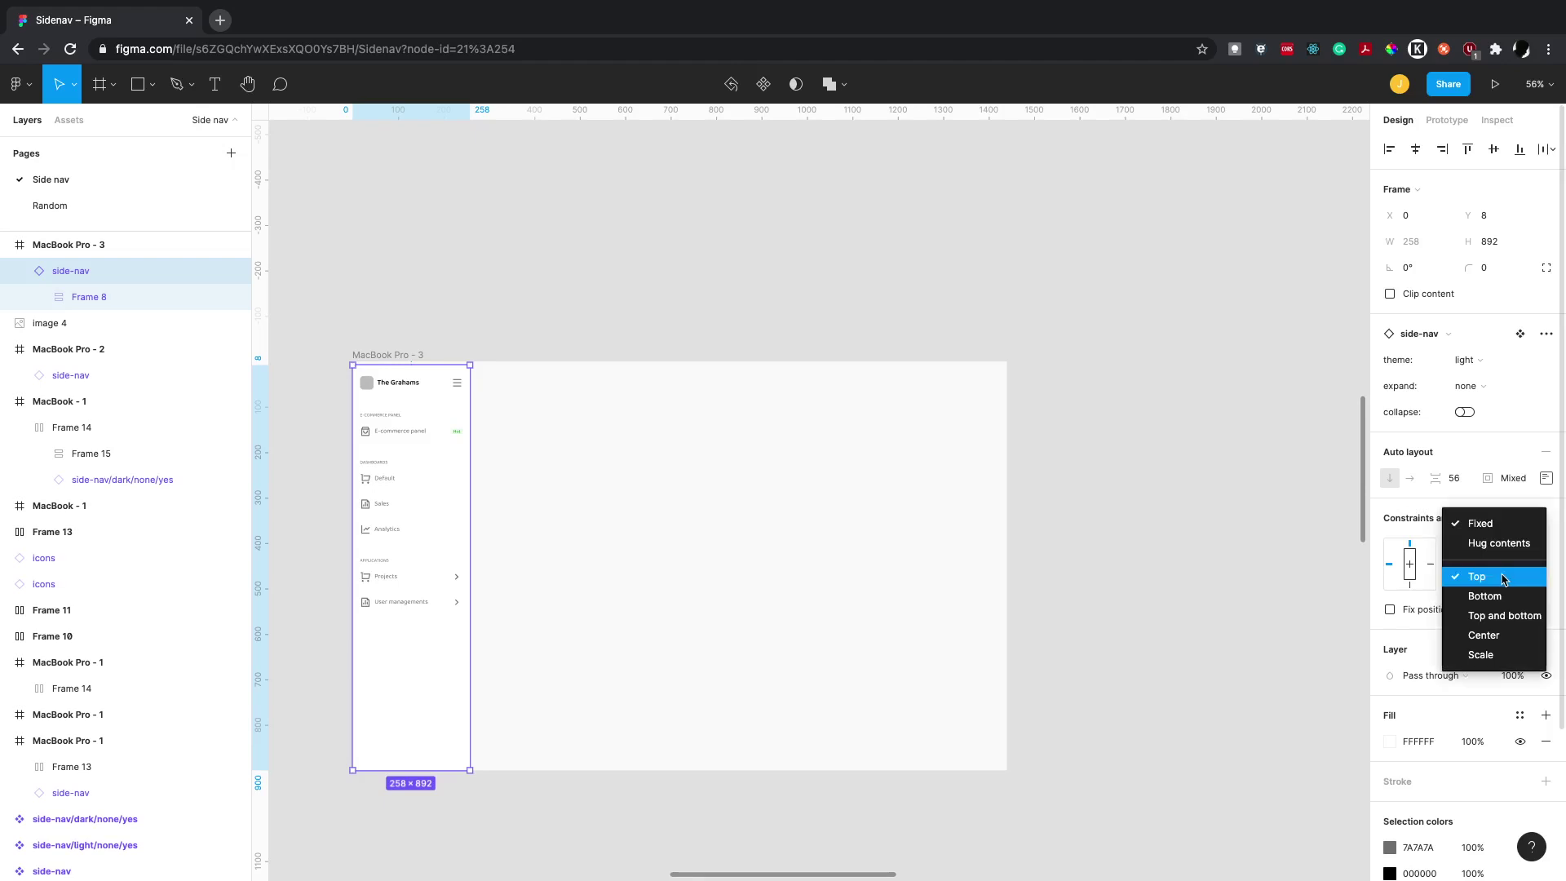
Pin the side-nav top and bottom, then toggle collapse twice, ending expanded.
click(1506, 615)
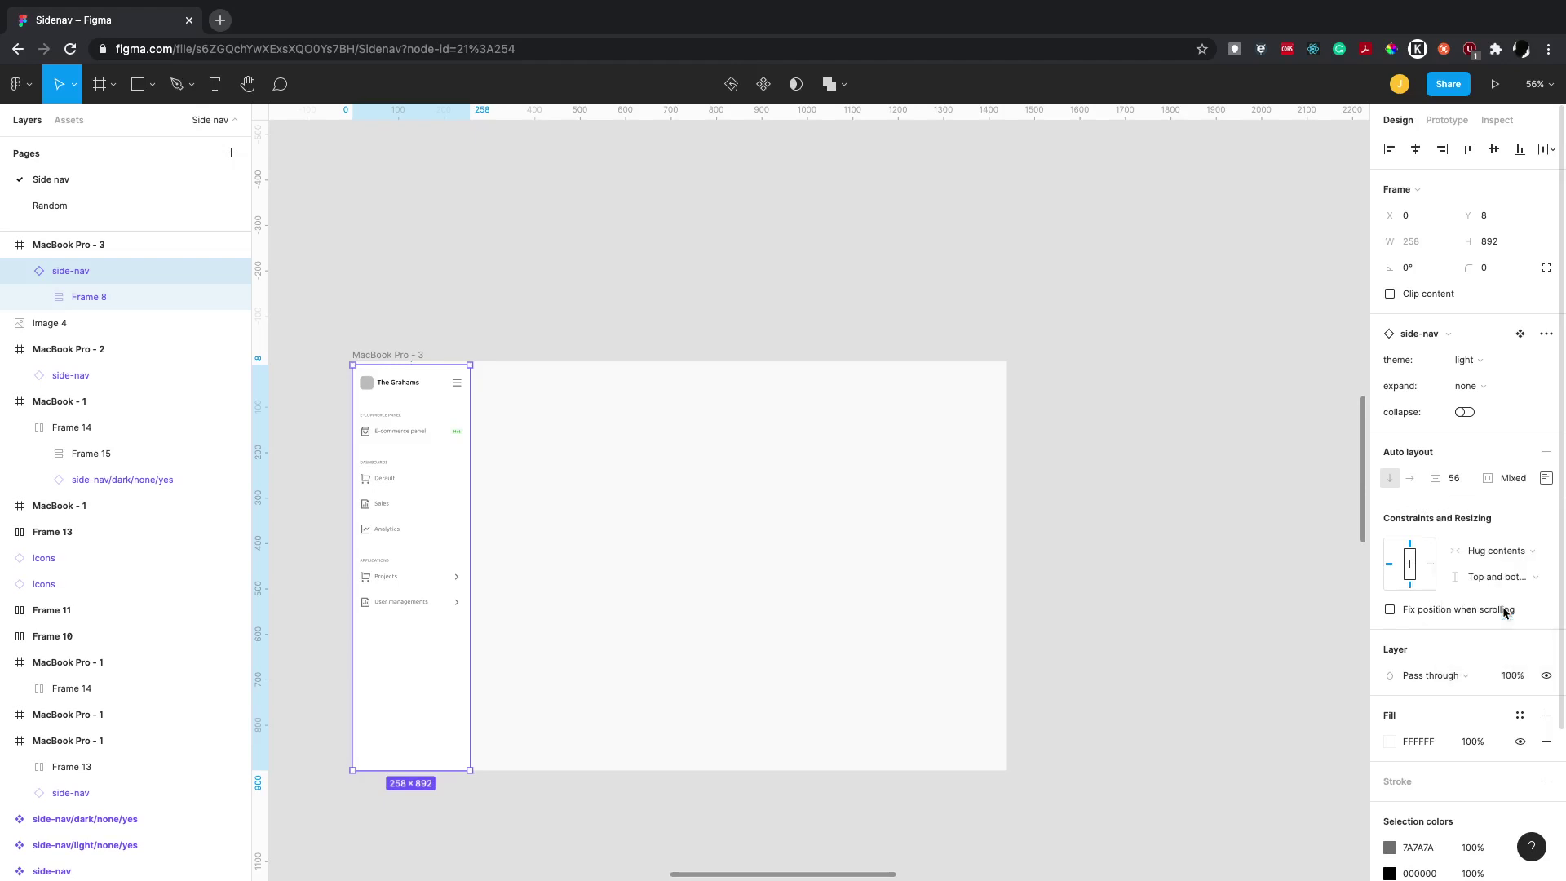
click(1465, 413)
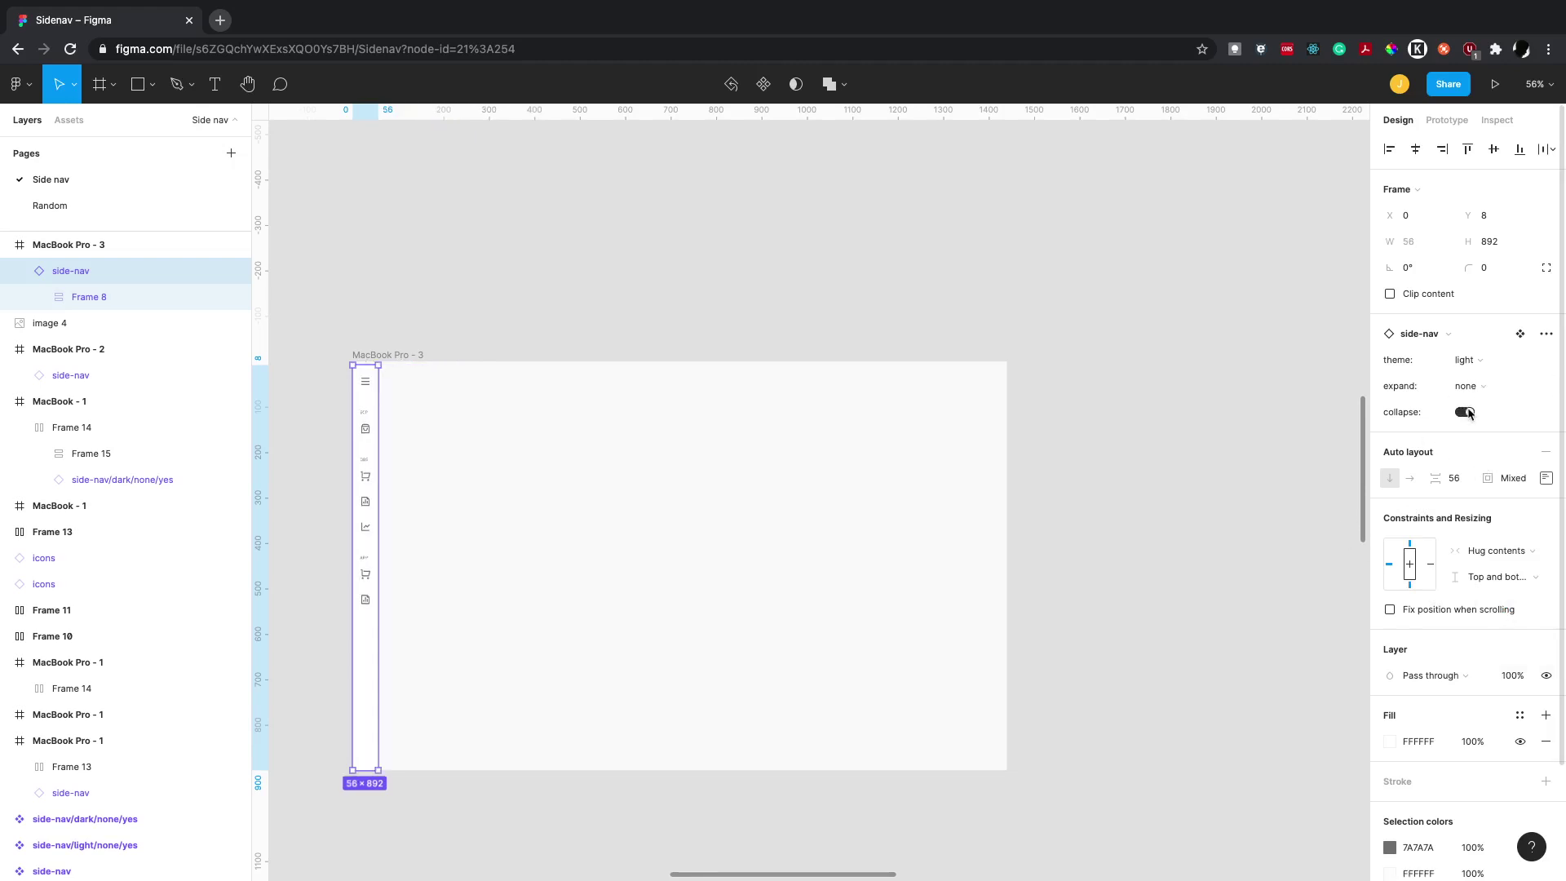
click(1465, 413)
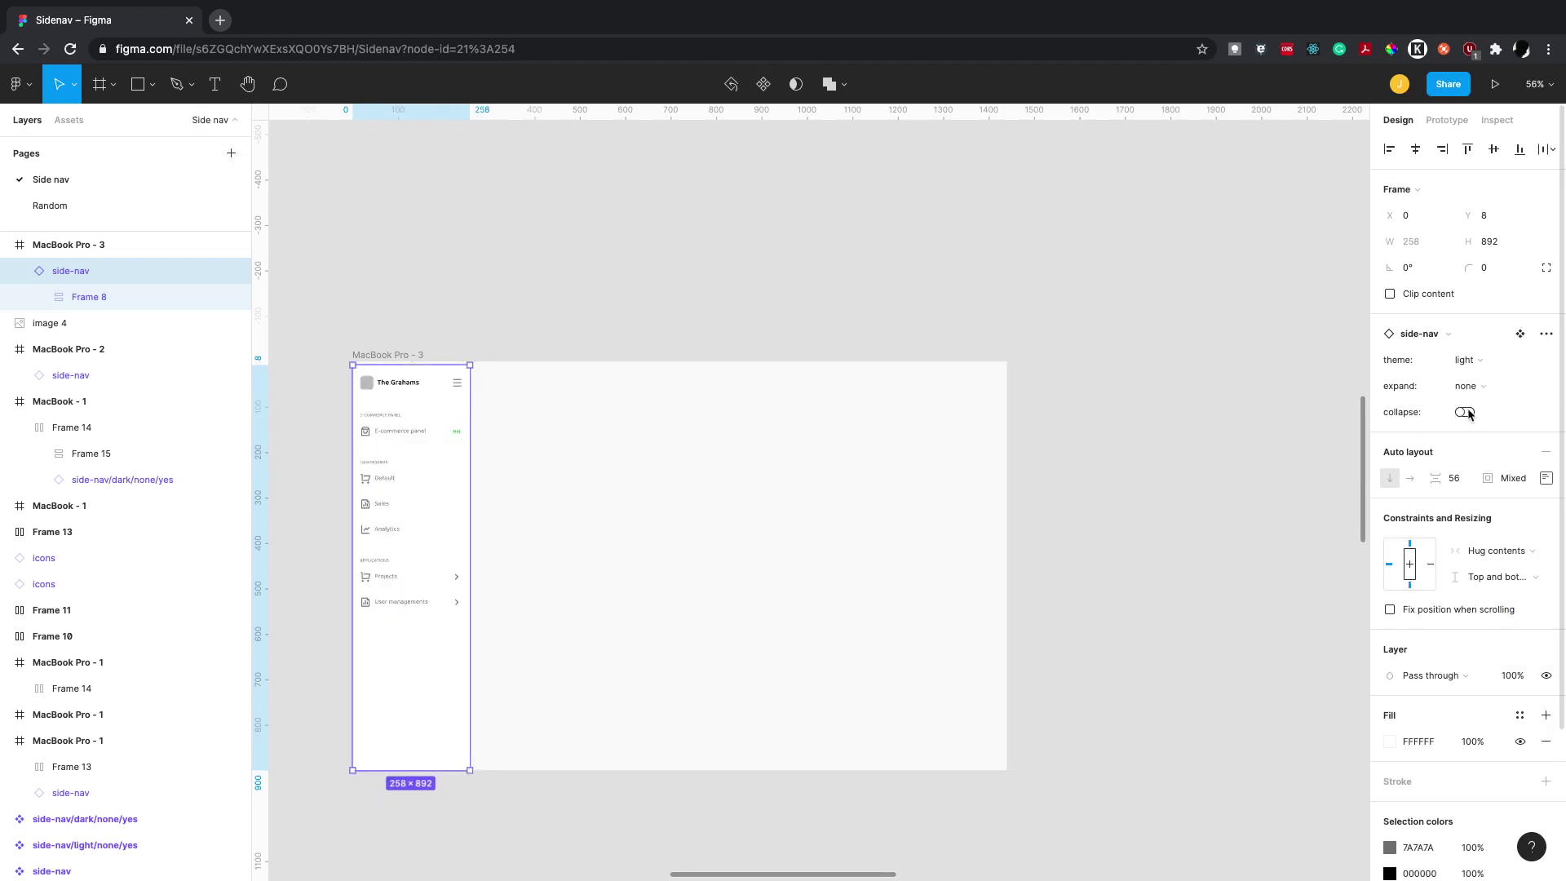
click(1465, 412)
click(1466, 412)
Select the whole MacBook Pro - 3 frame.
scroll(1259, 448, left, 1)
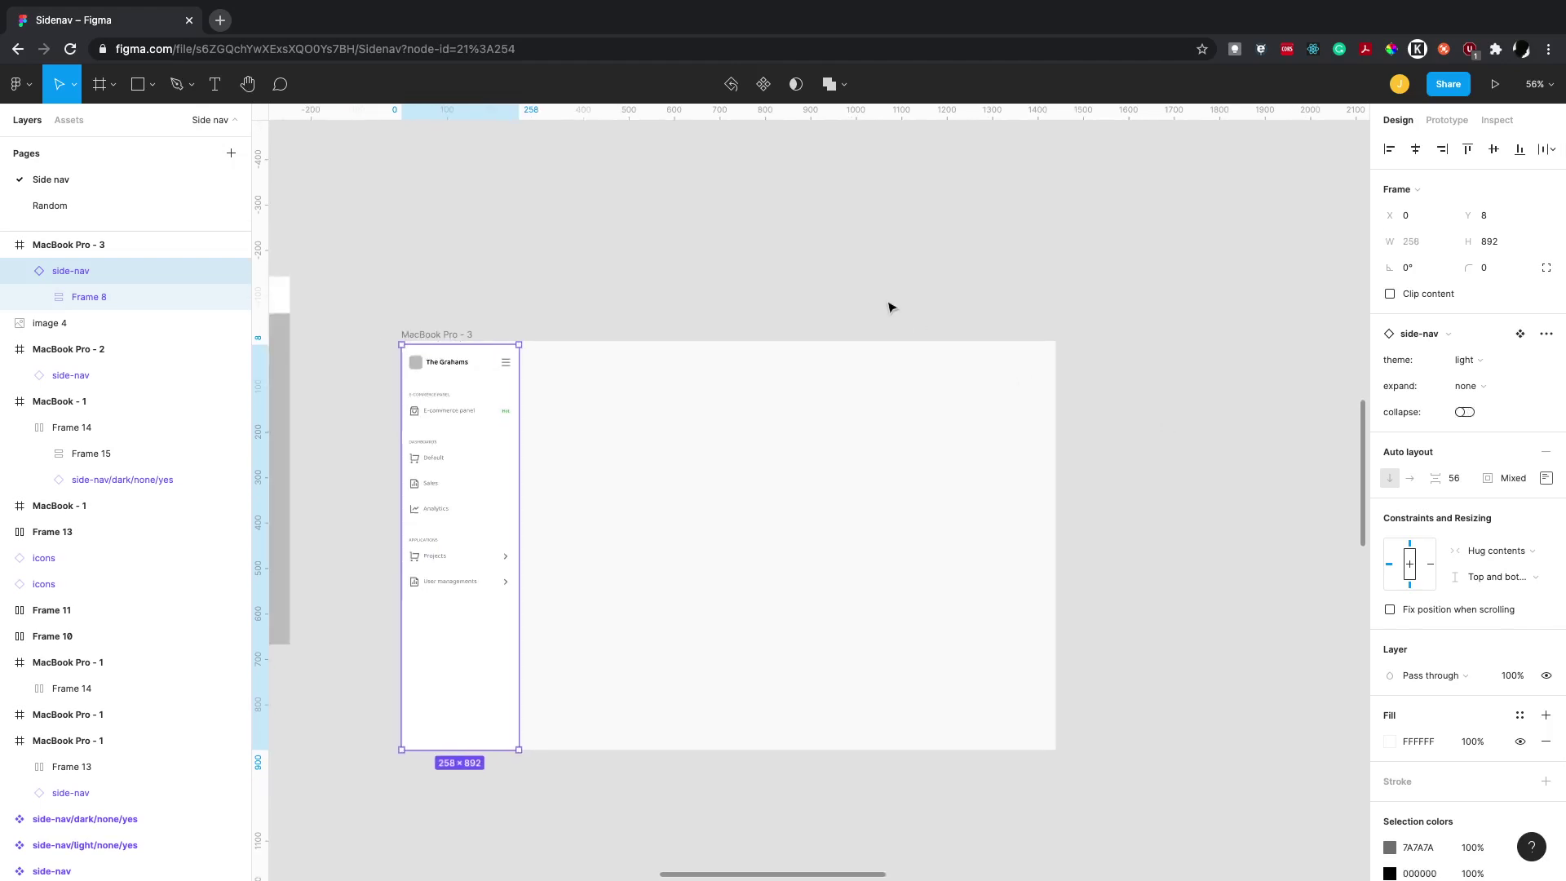
scroll(1232, 496, up, 3)
click(1232, 496)
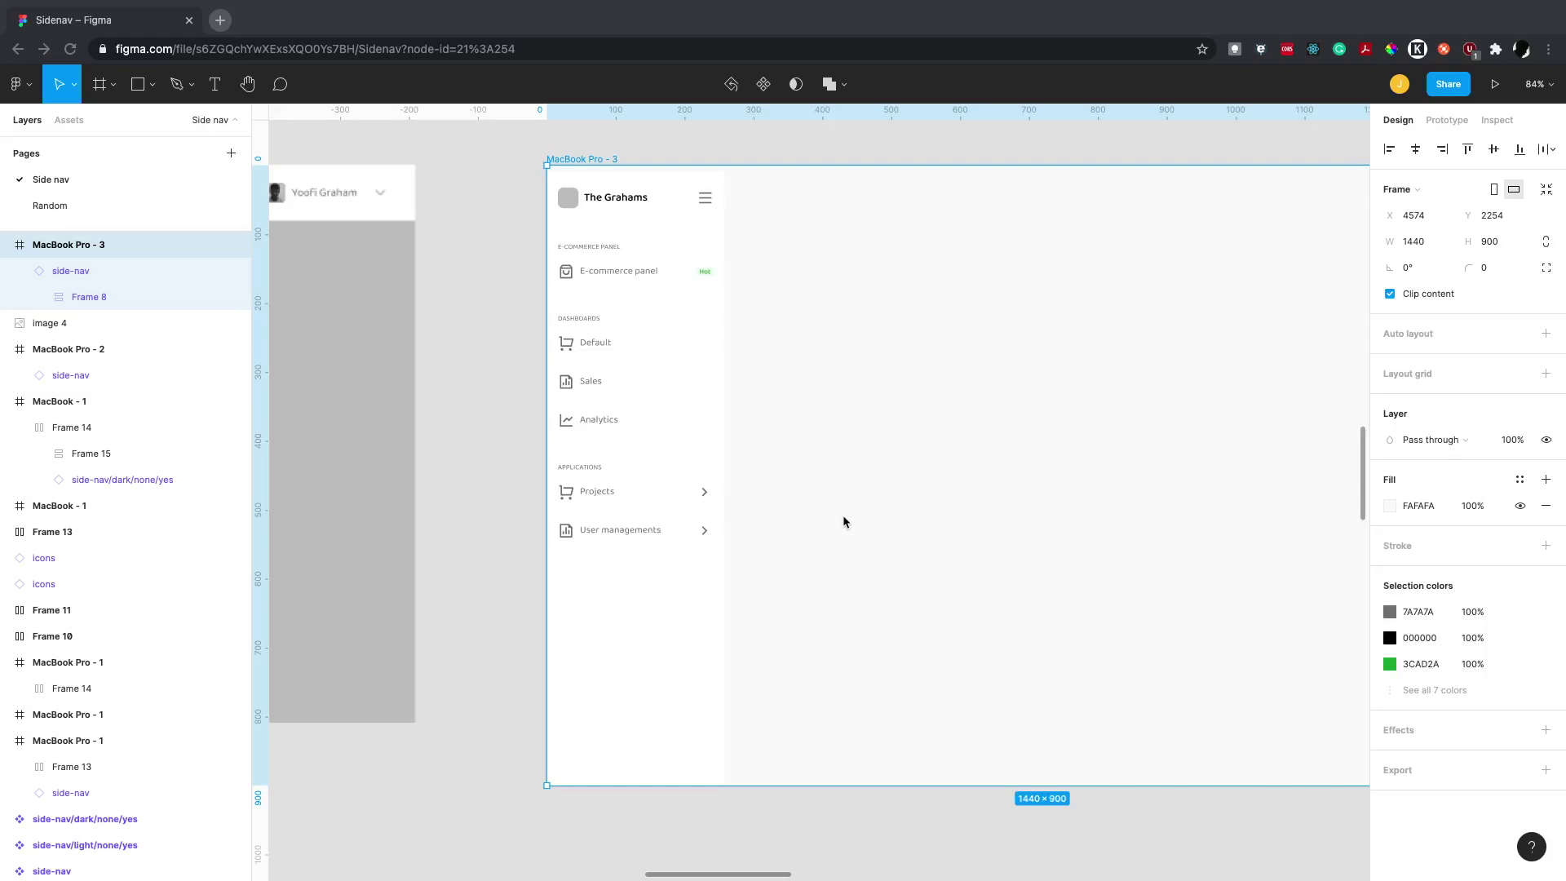